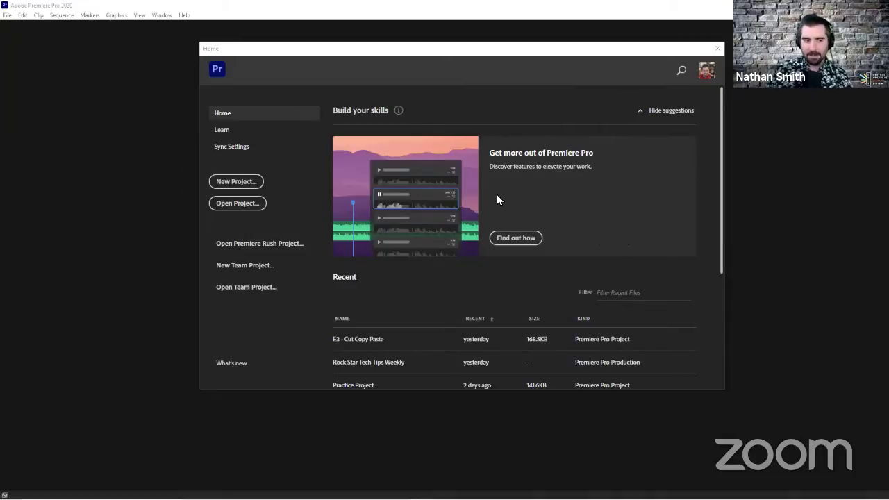
Nudge the Home window lower and start a New Project.
left_click_drag(507, 50, 516, 72)
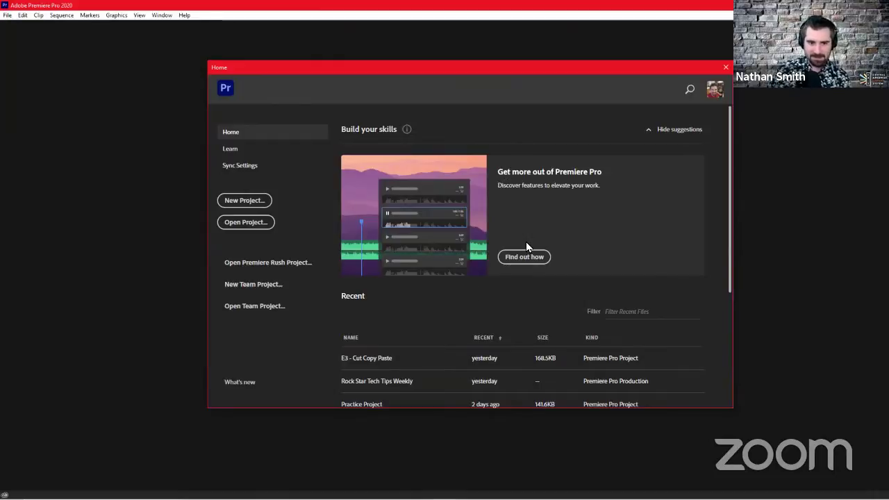
left_click(259, 200)
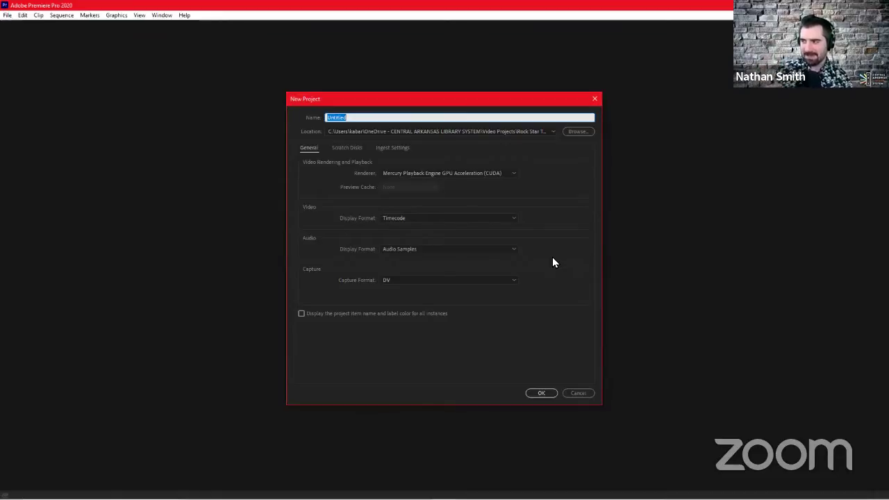
Open Browse next to Location in the New Project dialog.
left_click(575, 135)
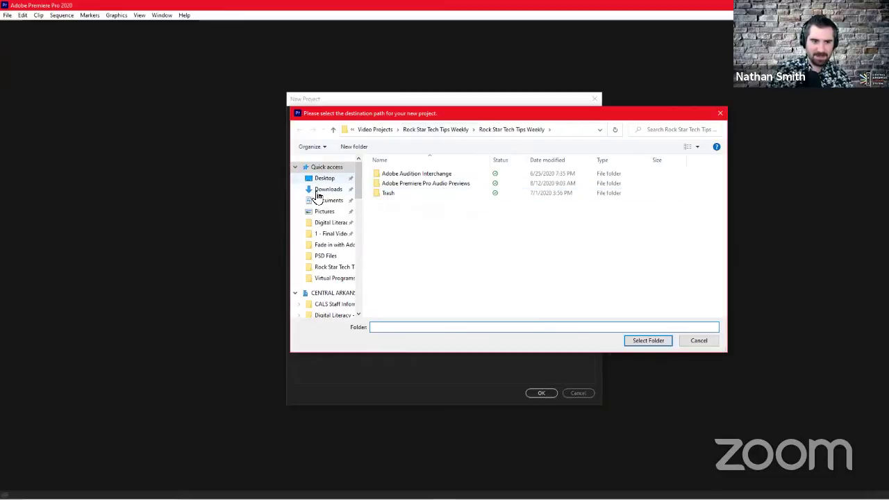
Create a new folder on the Desktop.
left_click(325, 178)
right_click(416, 207)
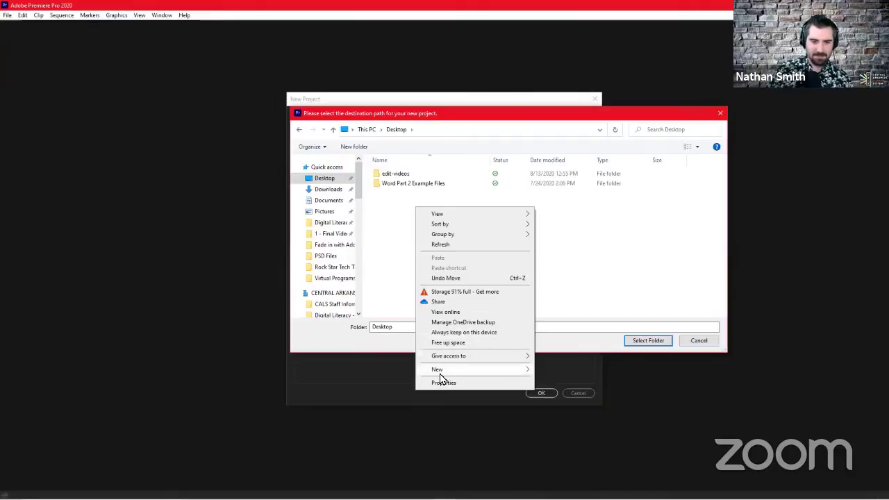
mouse_move(440, 373)
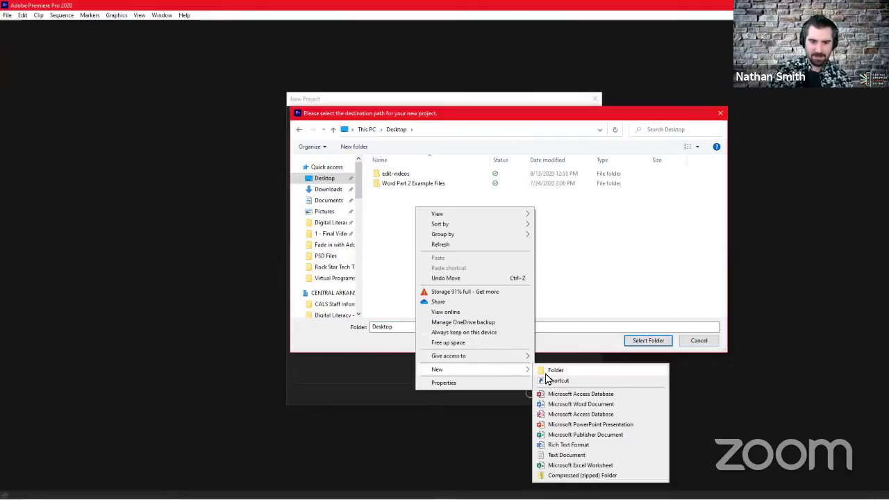
left_click(546, 373)
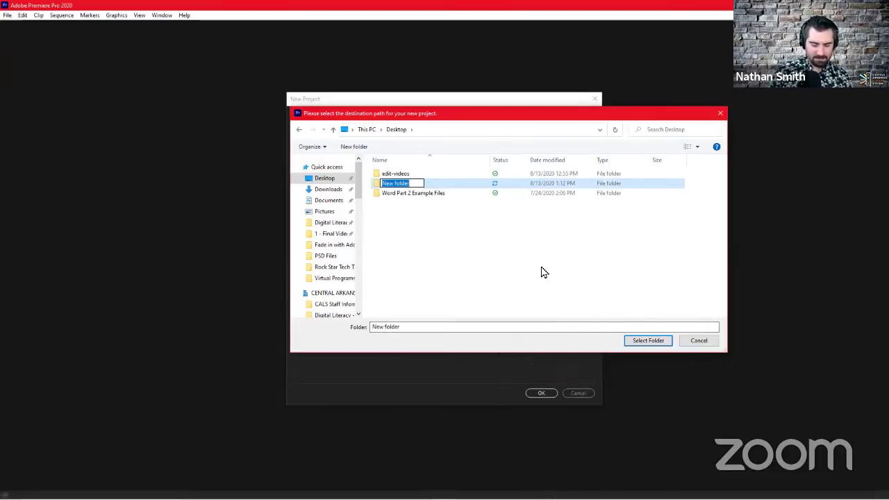
Name the folder 'Premiere 8-13' and select it as the project location.
type("Premier")
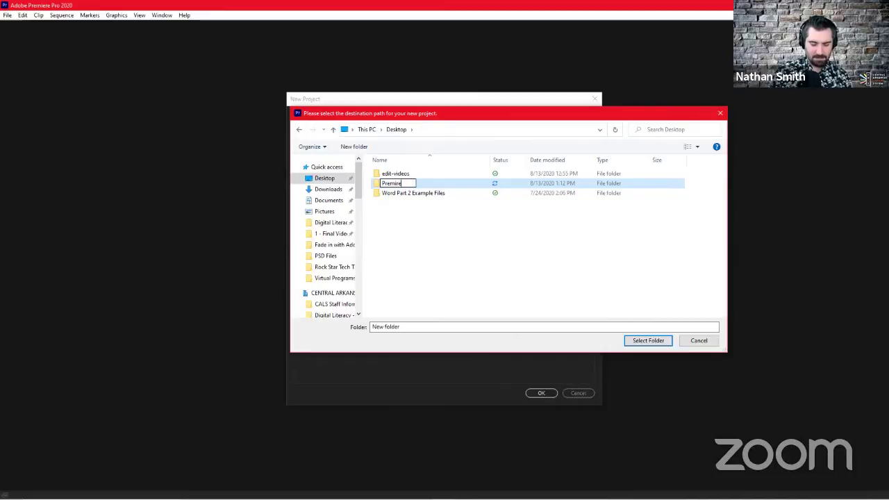
key("BackSpace")
key("BackSpace")
type("ere")
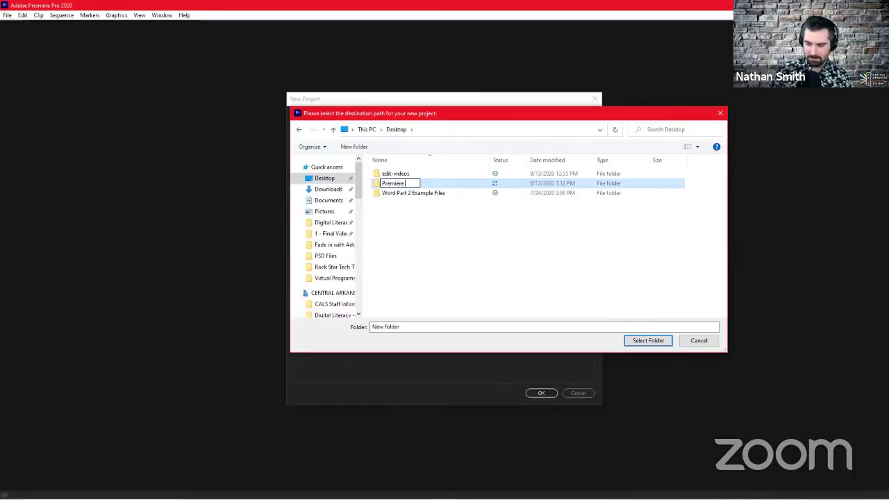
type(" B")
key("slash")
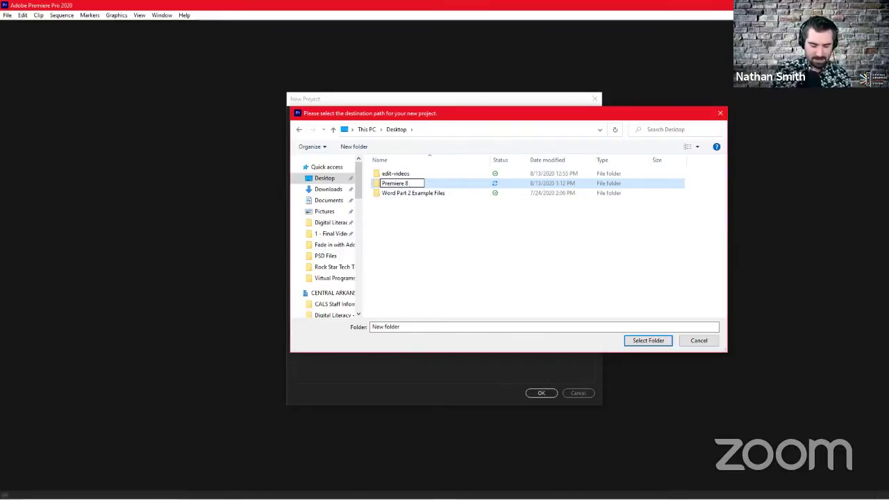
type("13")
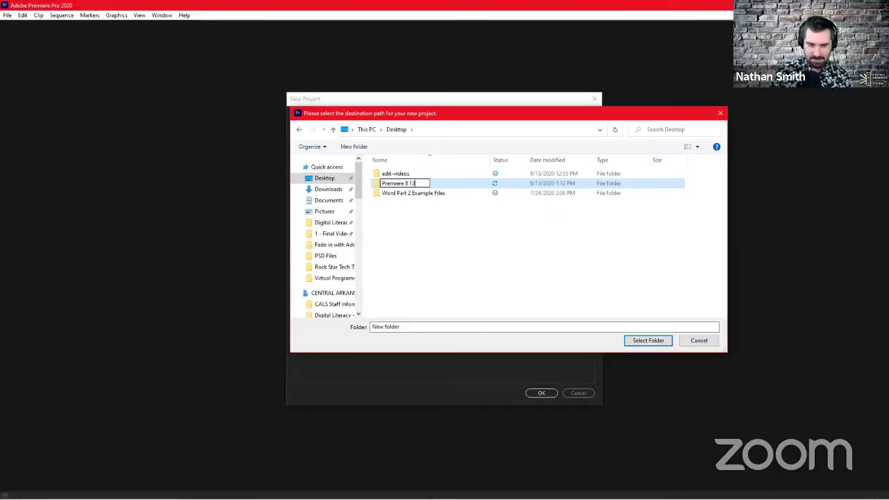
key("Left")
key("Left")
key("BackSpace")
type("-")
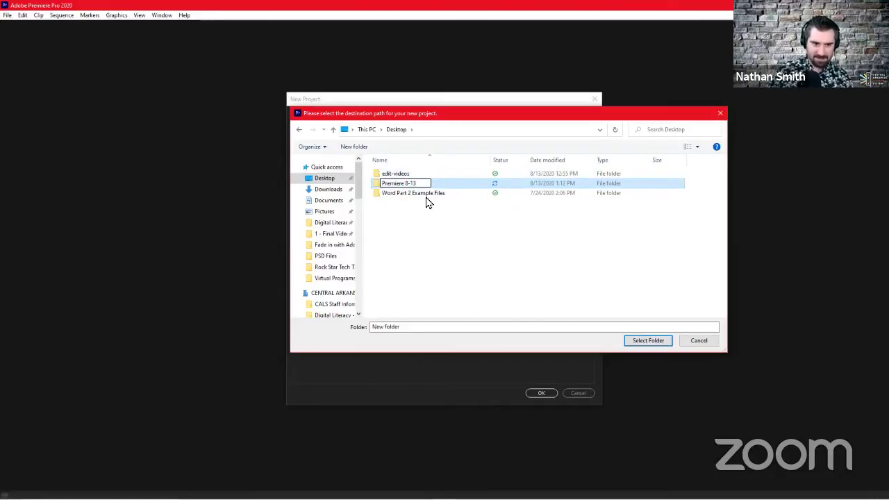
key("Return")
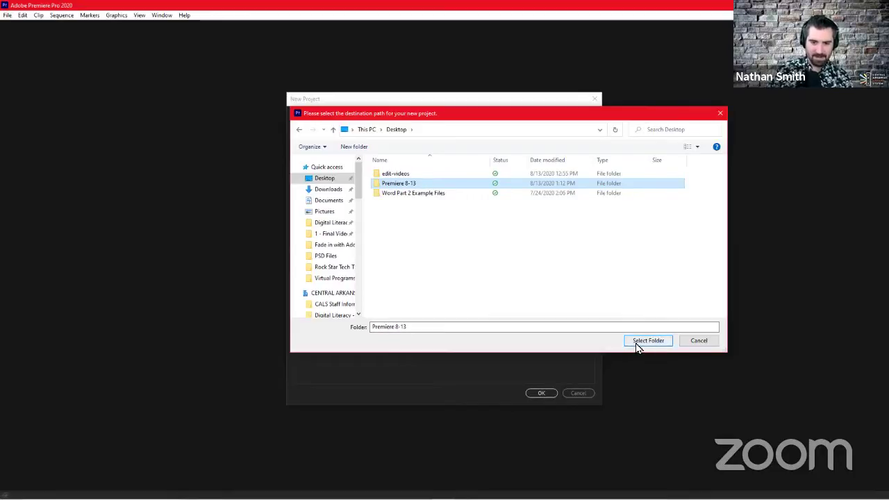
left_click(648, 341)
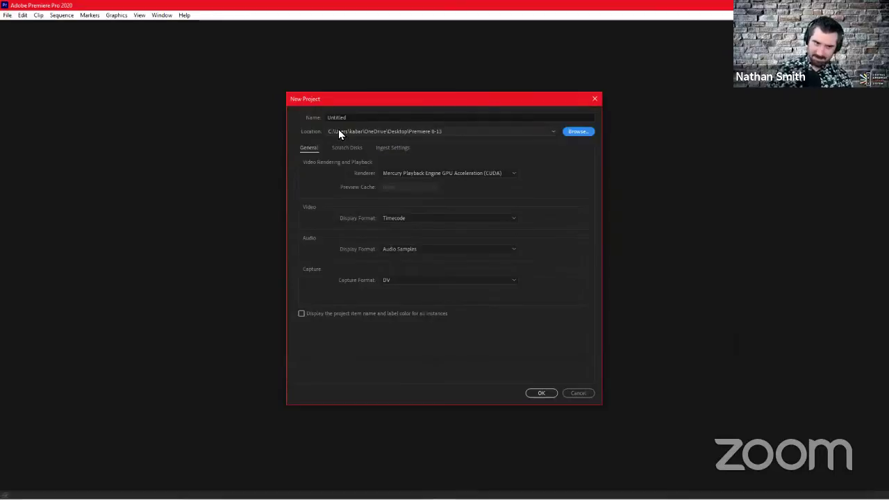
Replace 'Untitled' with 'Premiere Demo 8-13' and switch to Scratch Disks.
left_click(422, 119)
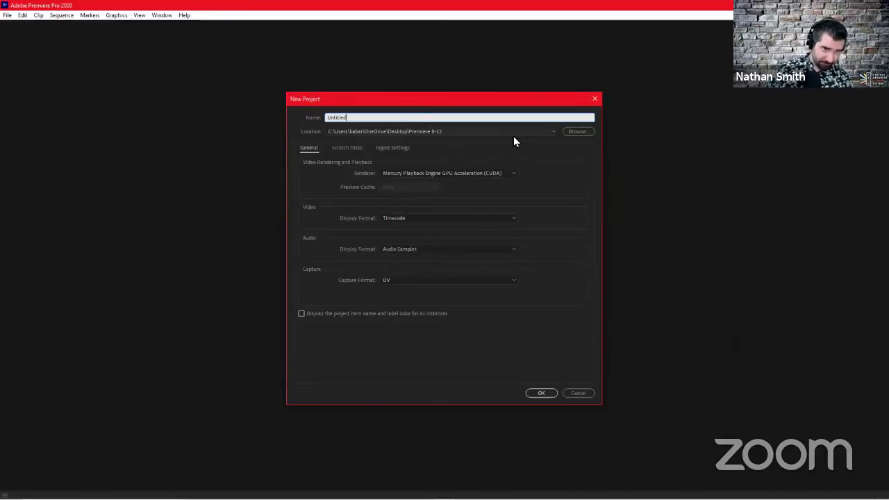
double_click(381, 118)
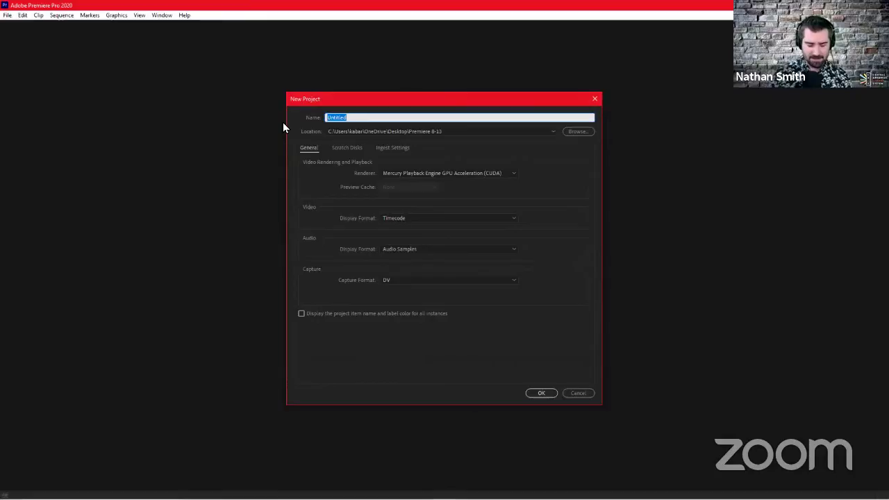
type("Pr")
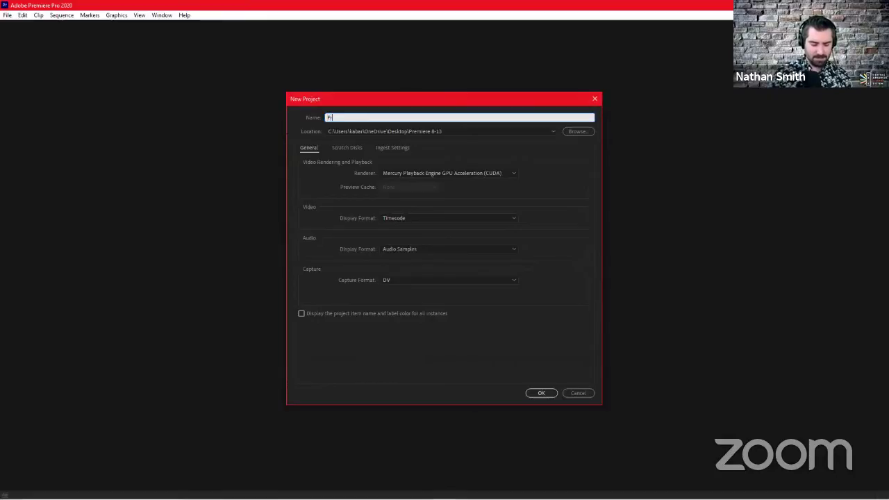
type("emiere D")
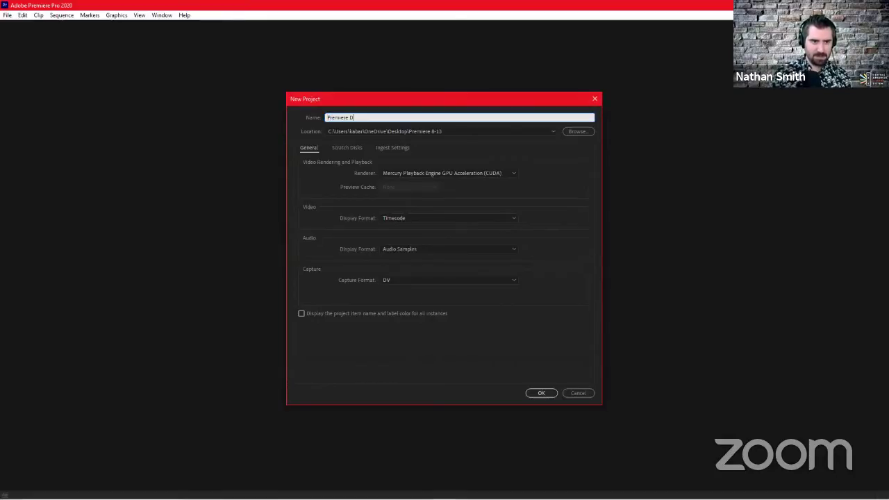
type("emo 8")
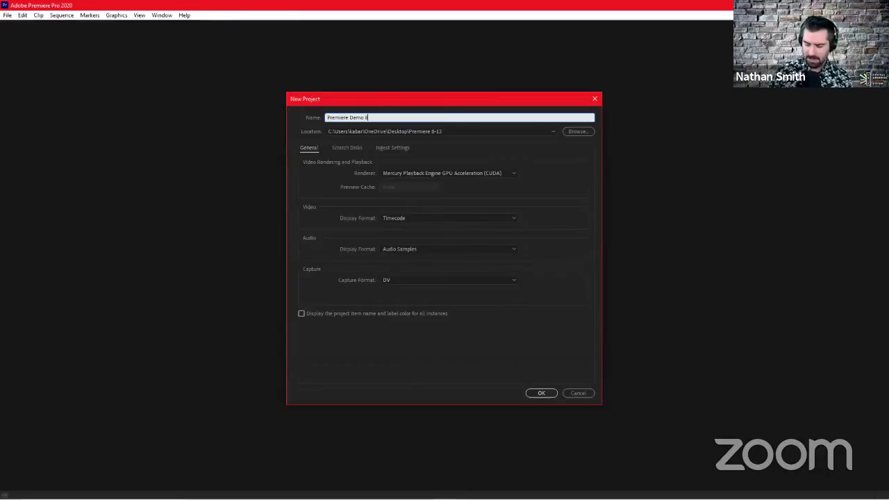
type("-13")
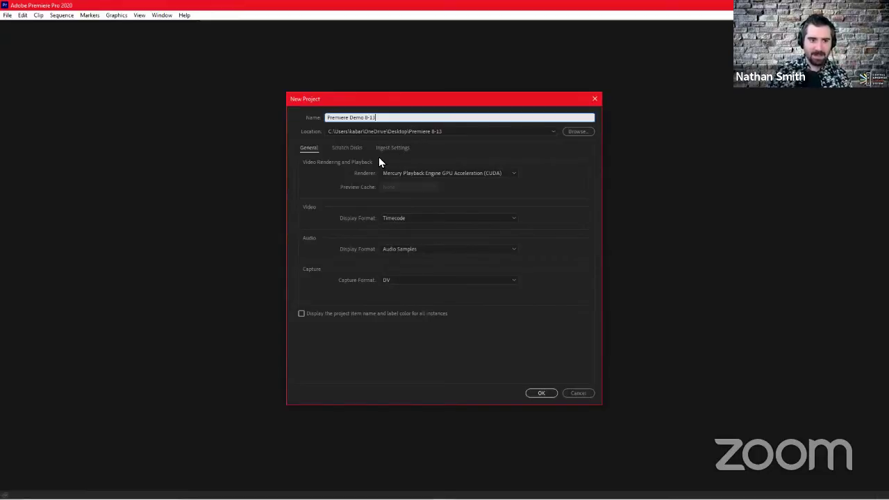
key("ctrl+Tab")
left_click(327, 151)
Set the Captured Video scratch disk to Same as Project.
left_click(345, 147)
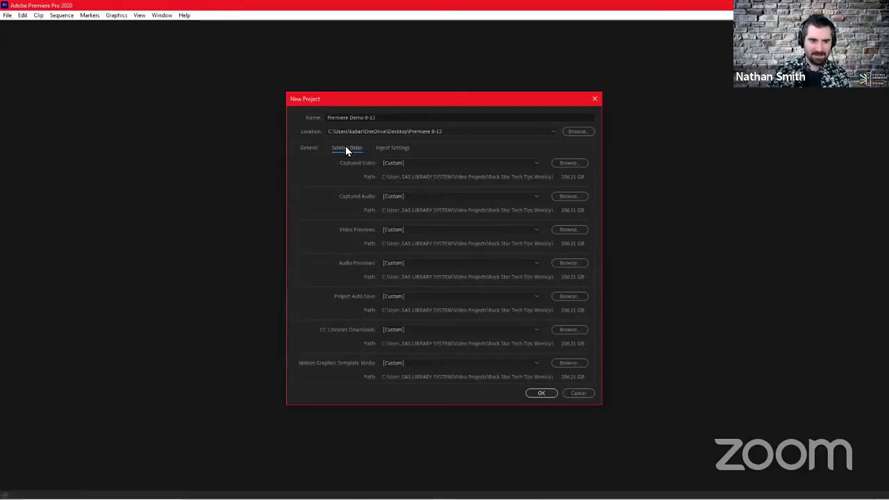
left_click(401, 149)
left_click(349, 154)
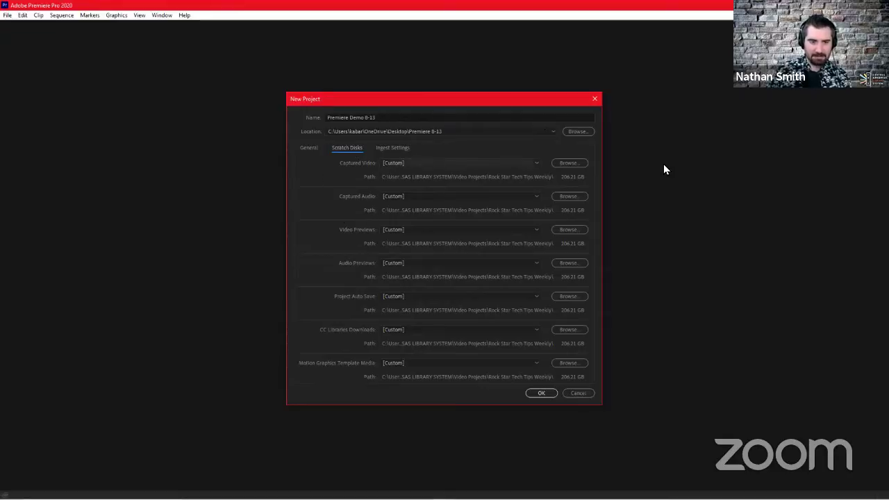
left_click(494, 172)
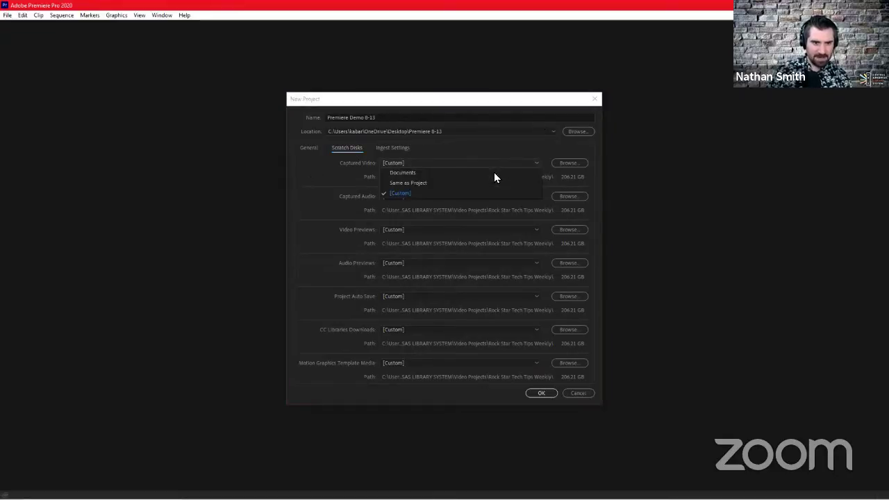
left_click(339, 174)
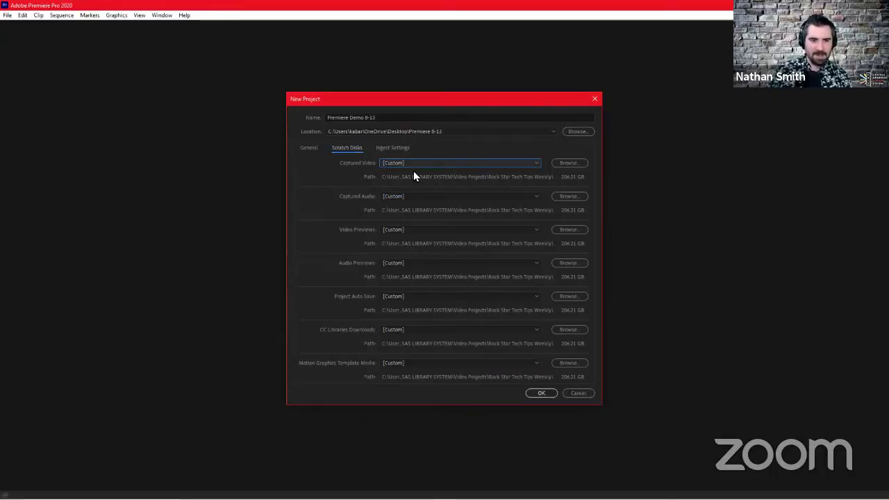
left_click(496, 173)
left_click(468, 186)
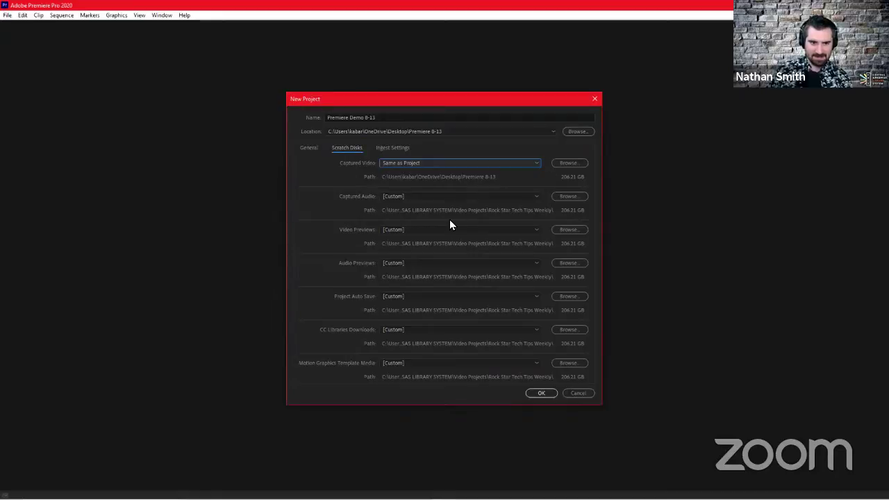
Set captured audio, previews, auto save, CC Libraries and motion graphics media to Same as Project.
left_click(465, 198)
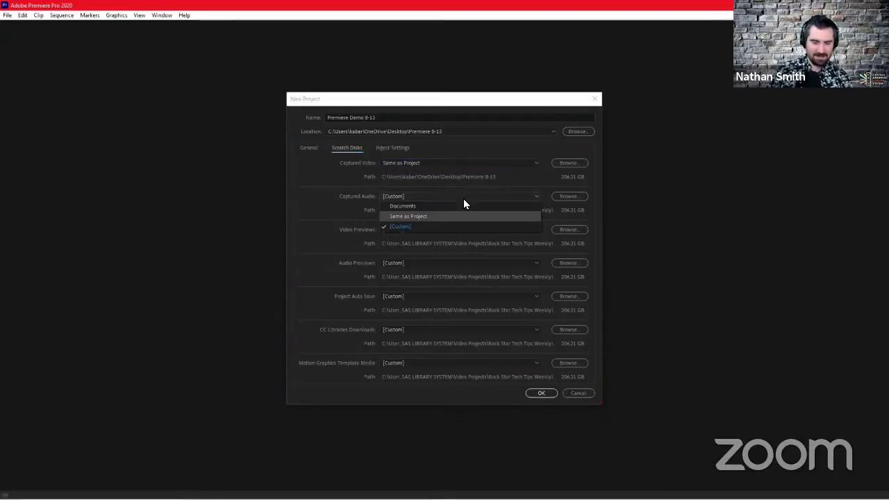
left_click(462, 216)
left_click(459, 232)
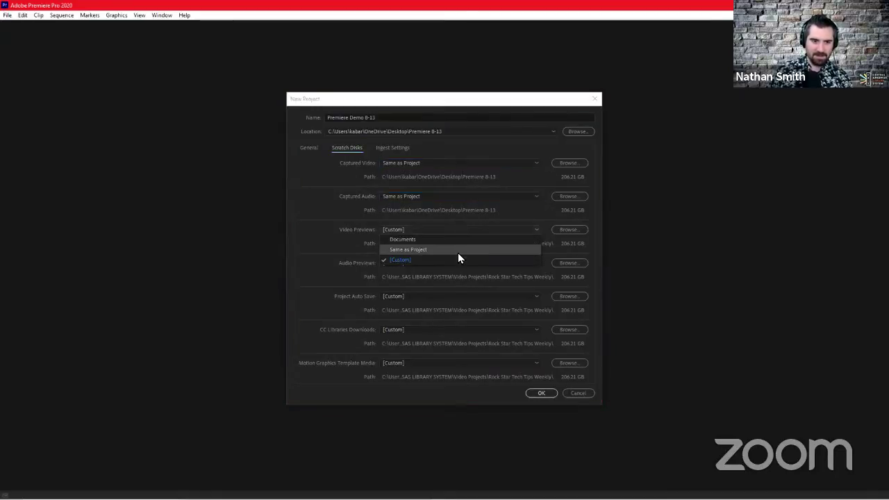
left_click(458, 252)
left_click(458, 262)
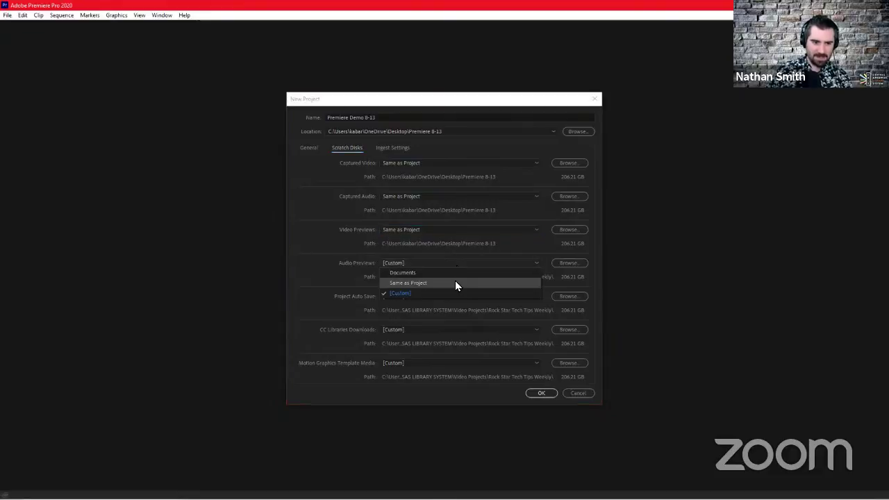
left_click(455, 282)
left_click(454, 297)
left_click(434, 321)
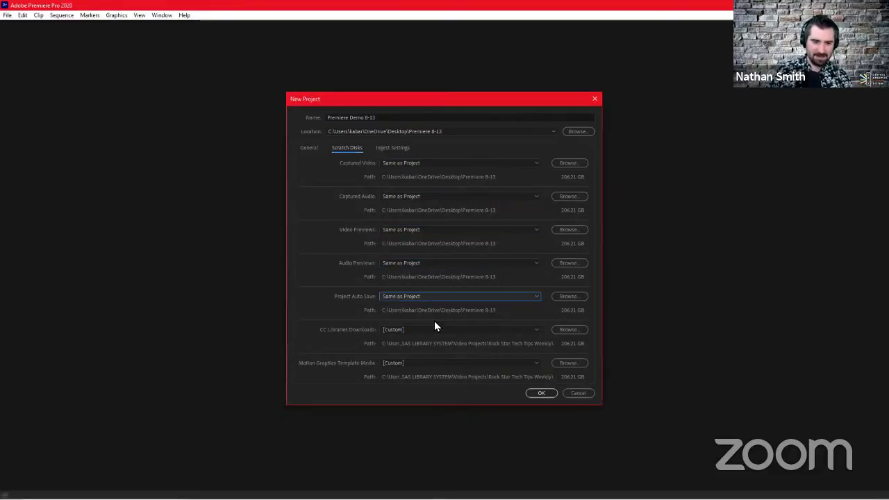
left_click(434, 328)
left_click(420, 351)
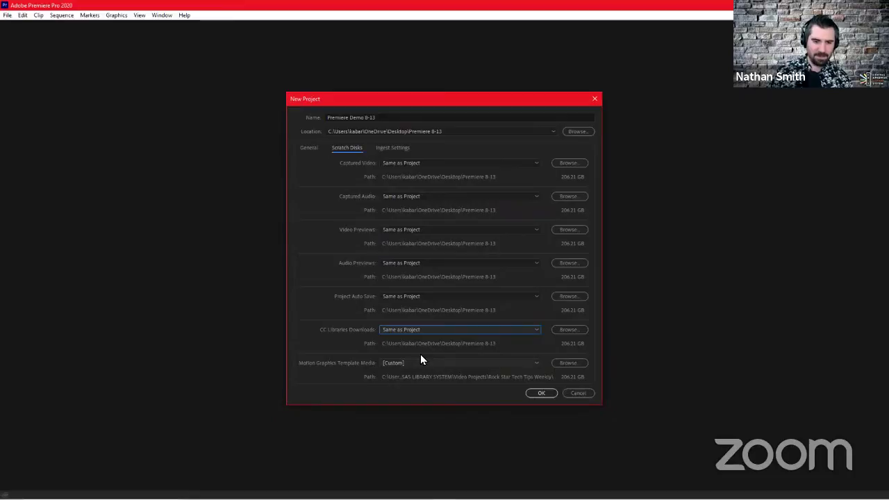
left_click(421, 362)
left_click(425, 383)
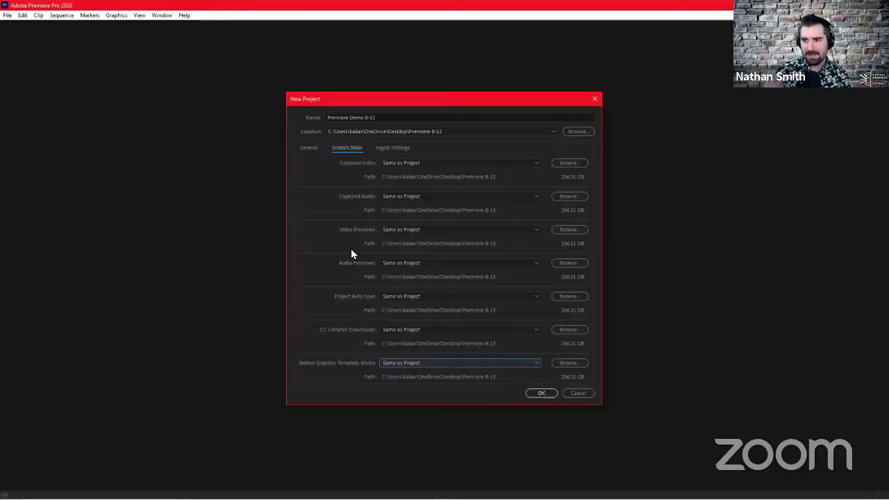
Tick Ingest in Ingest Settings, keeping Copy with MD5 Verification.
left_click(386, 148)
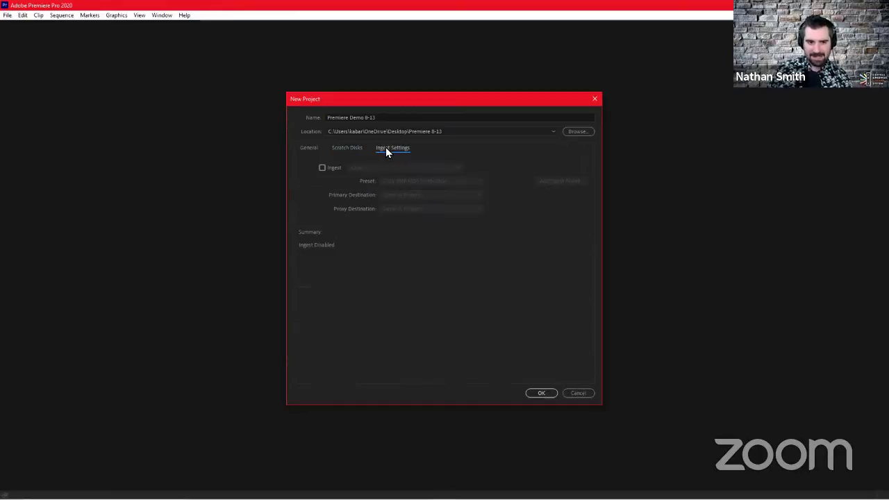
key("space")
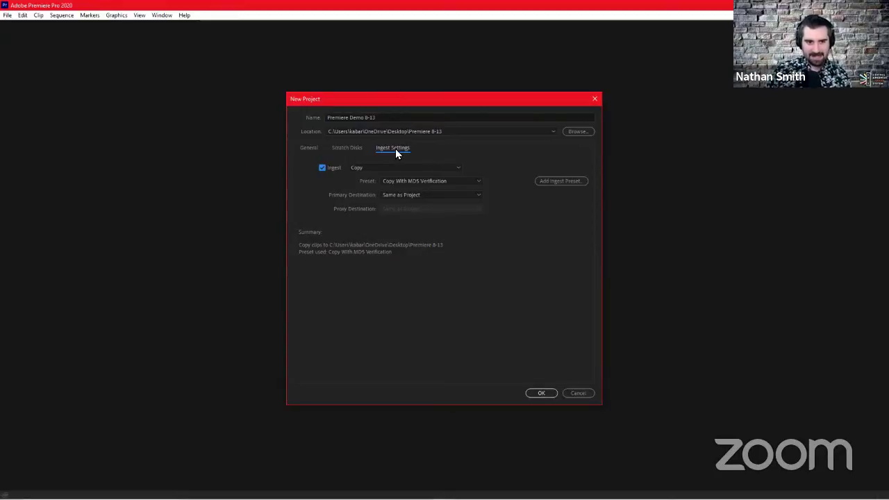
Toggle Ingest off and on, recheck Scratch Disks, then open the Ingest method list.
left_click(322, 168)
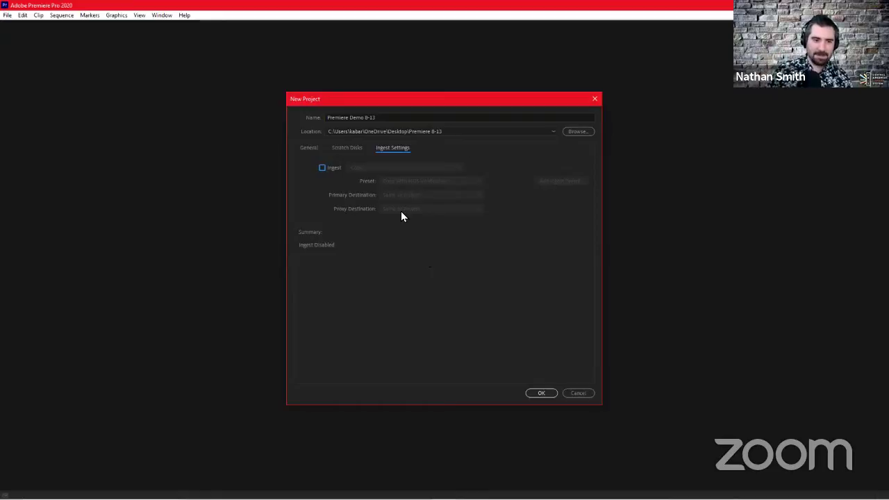
left_click(331, 169)
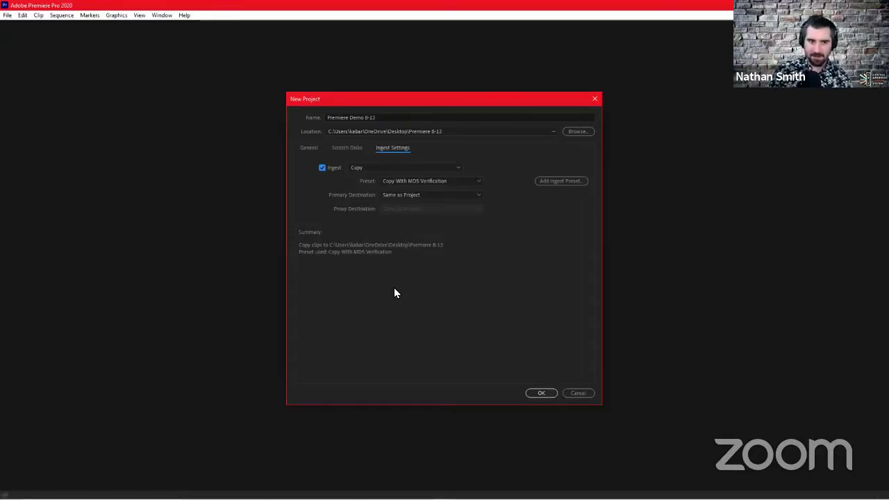
left_click(352, 148)
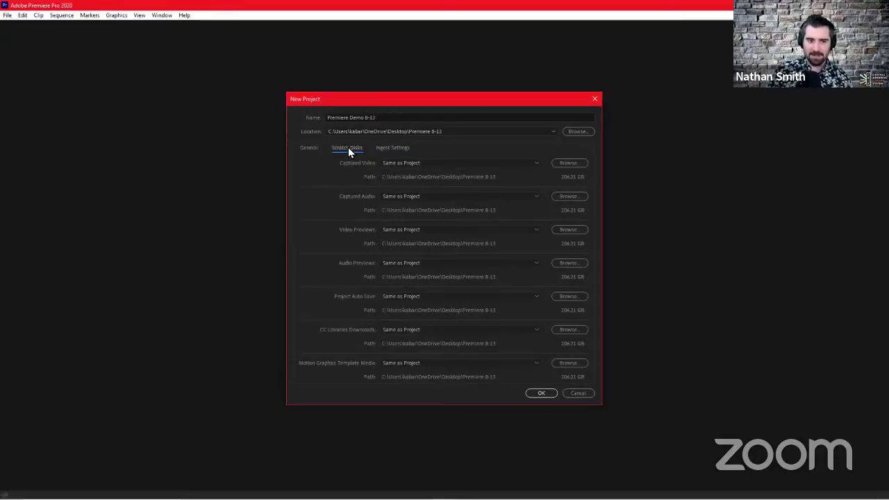
left_click(395, 149)
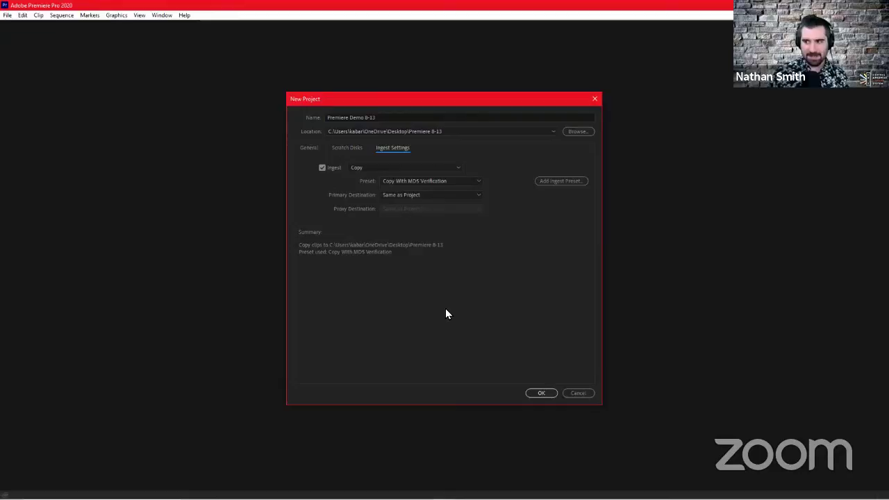
left_click(394, 168)
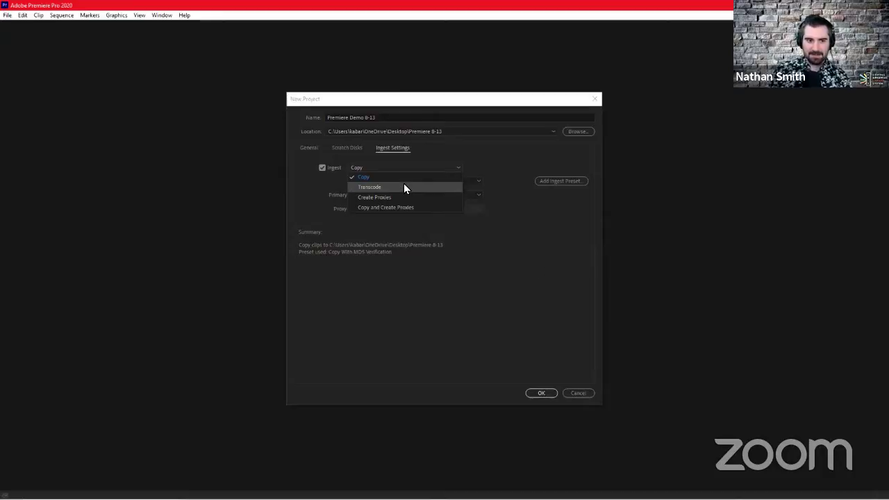
Try Transcode and Create Proxies ingest methods, keeping the H.264 Low Resolution Proxy preset.
left_click(403, 186)
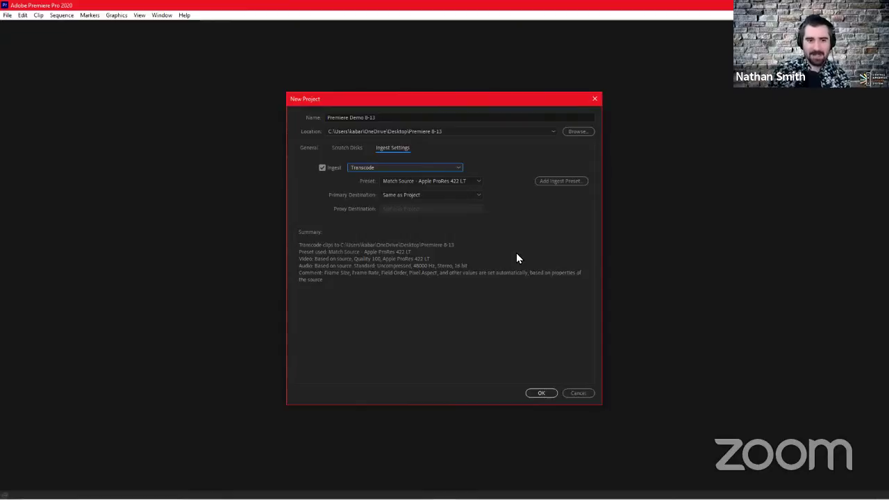
left_click(443, 180)
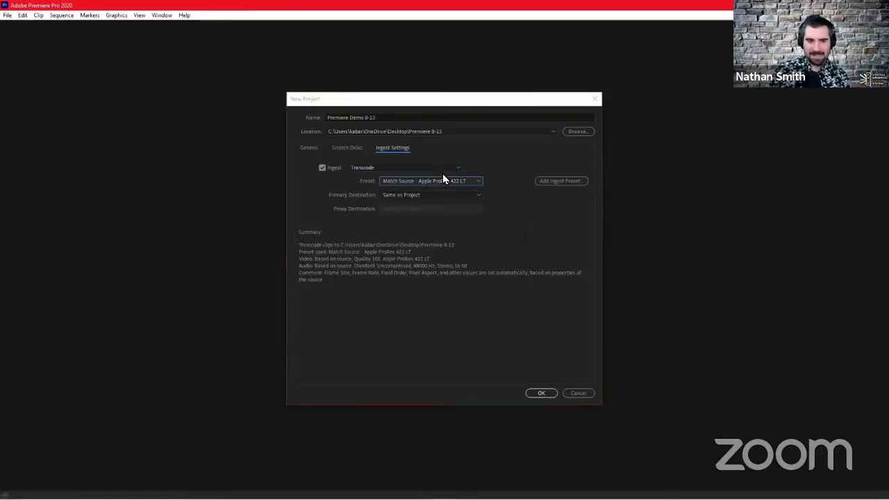
left_click(489, 186)
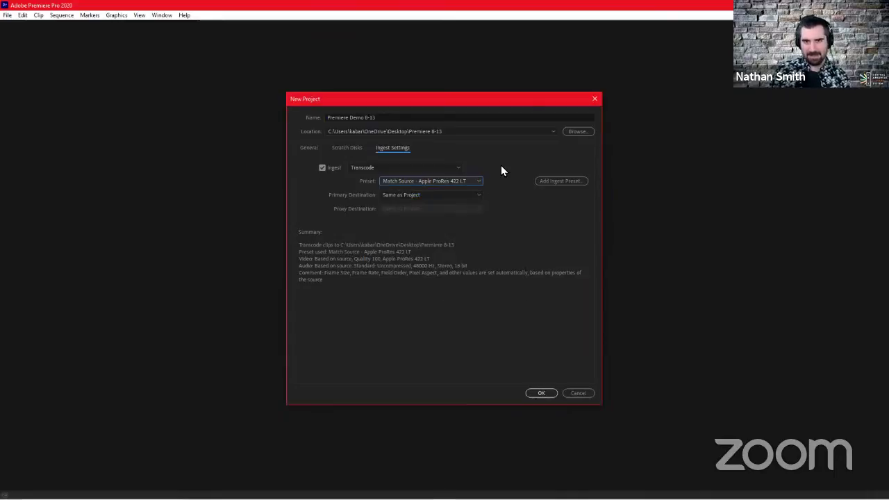
left_click(445, 170)
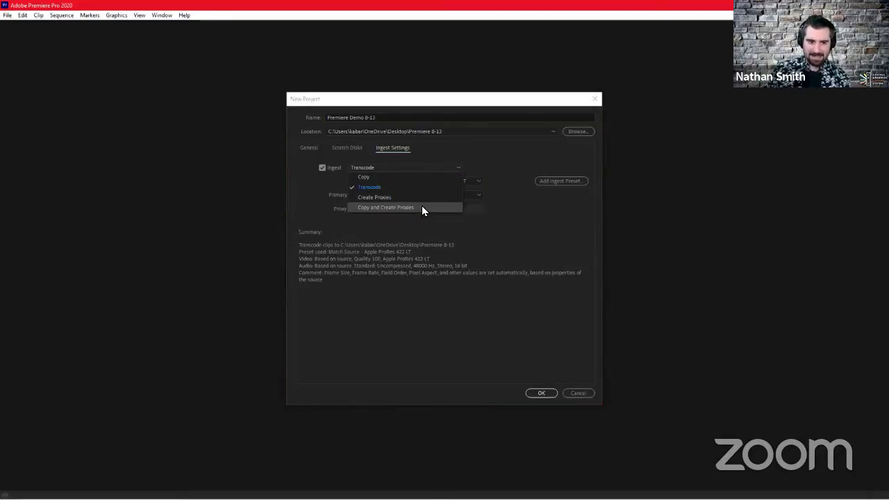
key("Escape")
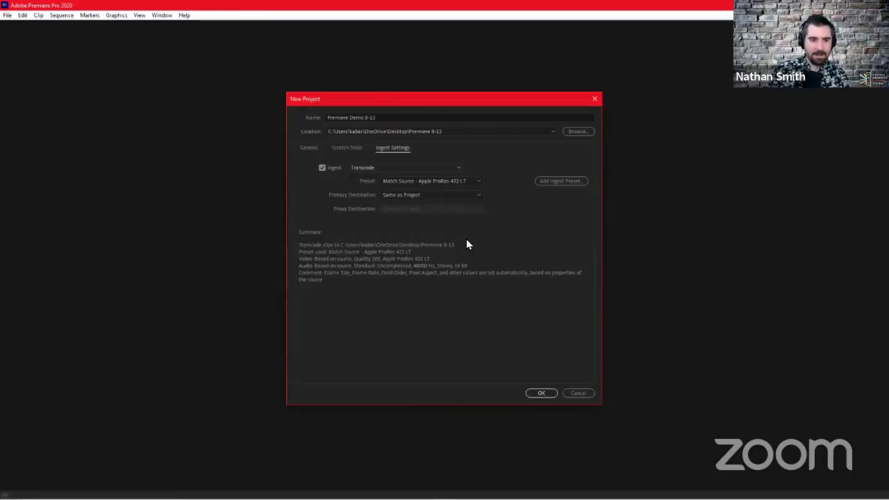
key("Down")
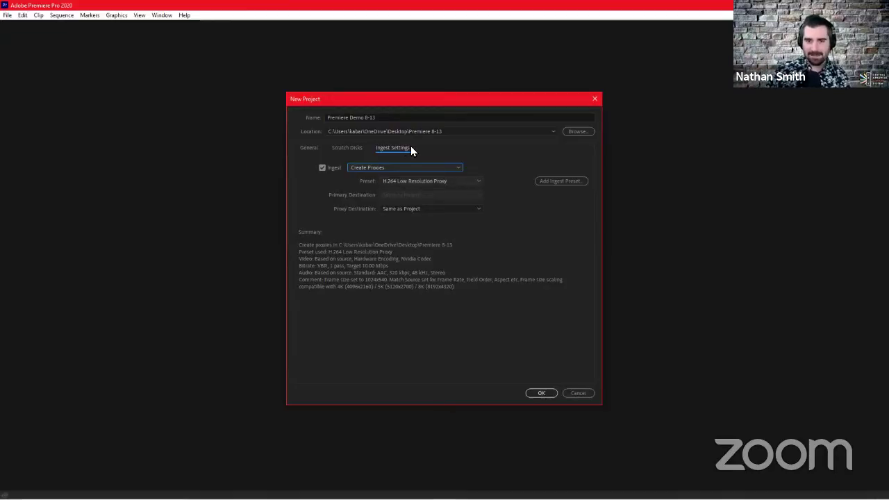
left_click(434, 182)
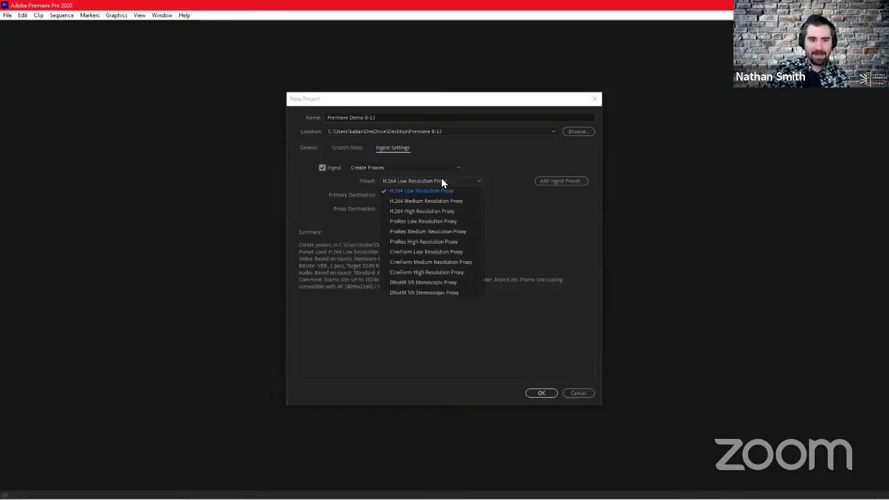
left_click(441, 180)
Pick Copy and Create Proxies, then uncheck Ingest and return to General settings.
left_click(456, 167)
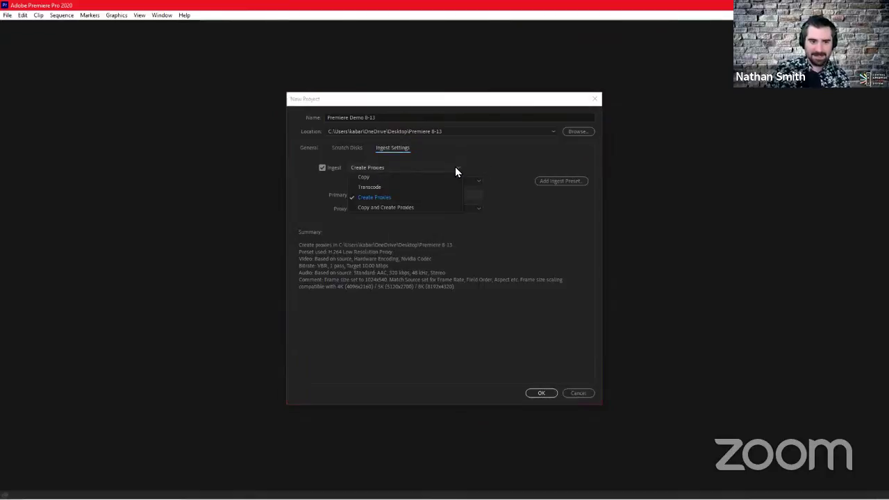
left_click(432, 207)
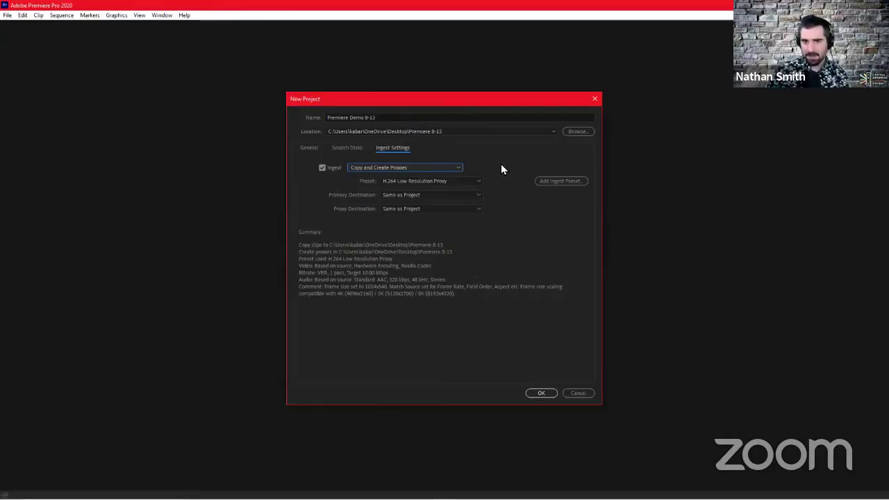
left_click(322, 167)
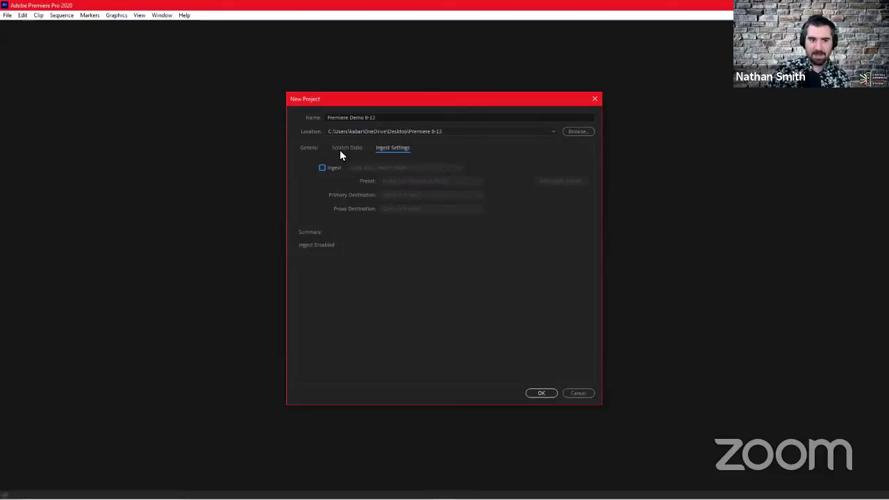
left_click(311, 150)
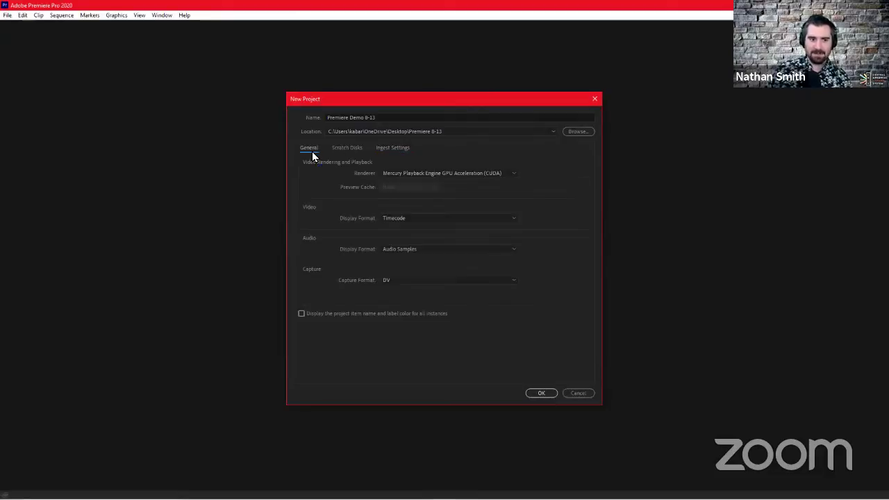
Confirm the project with OK and right-click the empty Project panel.
left_click(542, 396)
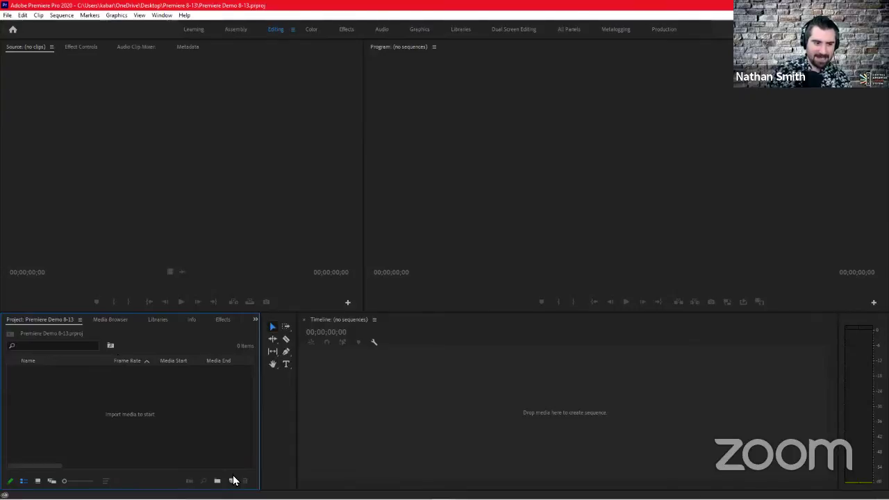
right_click(167, 406)
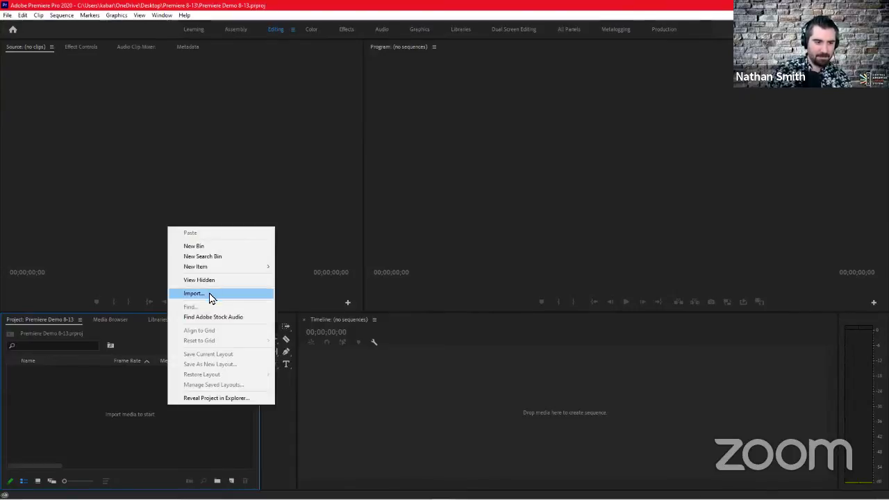
left_click(80, 405)
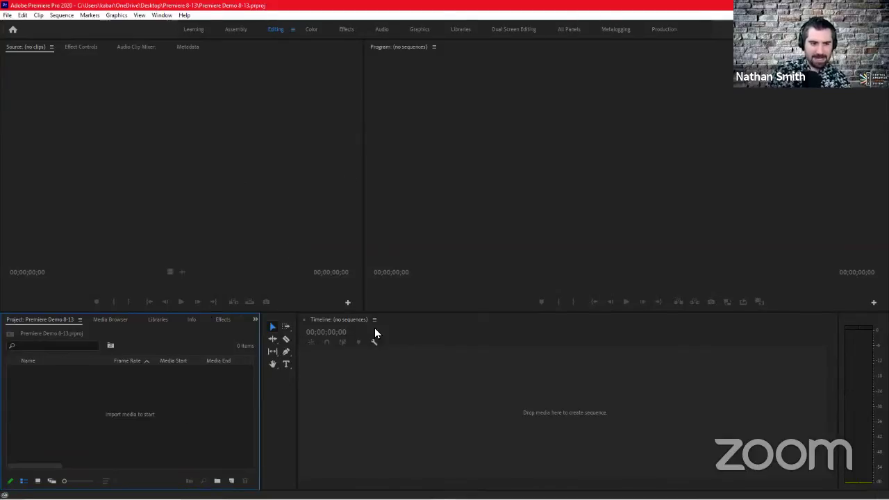
left_click(287, 152)
left_click(417, 158)
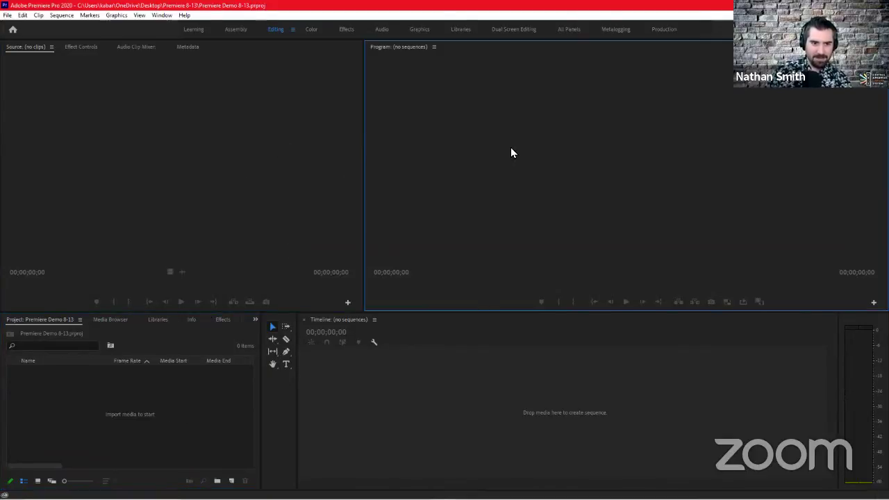
left_click(439, 406)
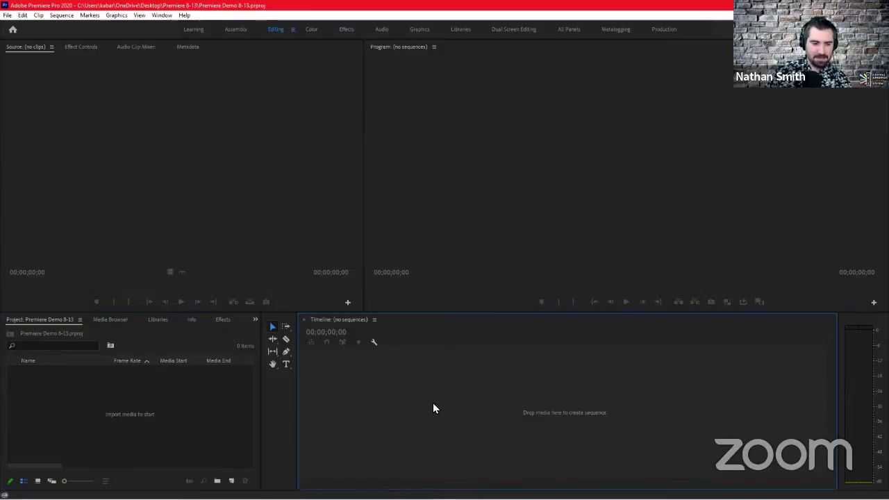
left_click(262, 417)
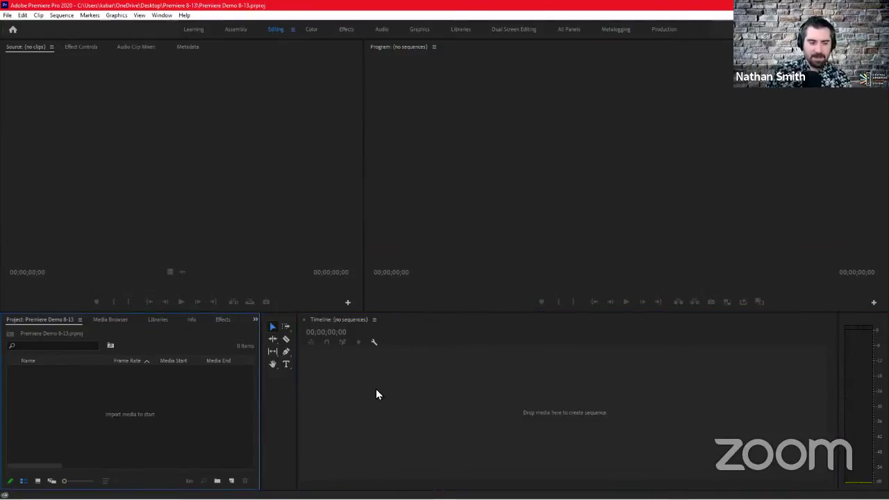
right_click(117, 415)
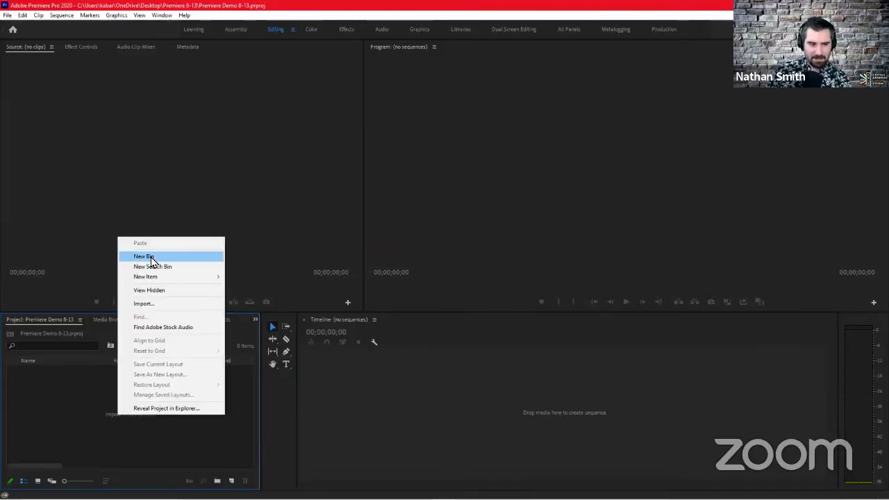
left_click(170, 305)
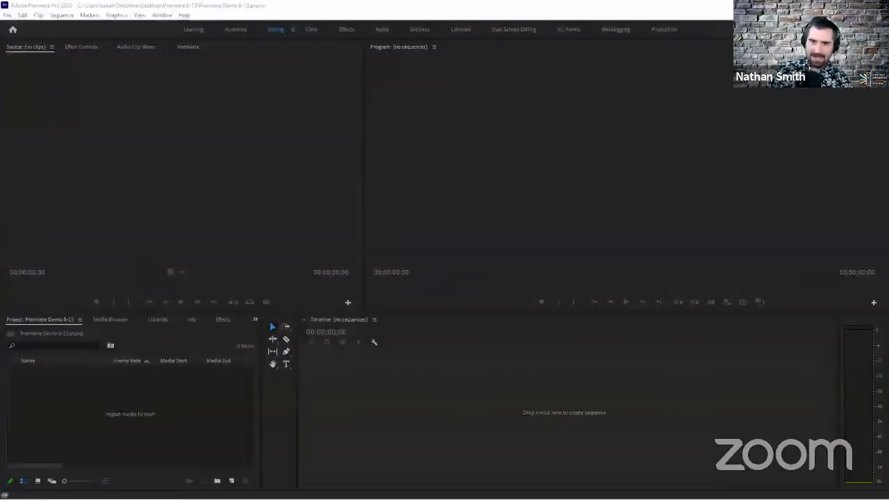
In File Explorer, open Video Footage and select DG_Hoverboard_001 through all 19 MXF clips.
key("alt+Tab")
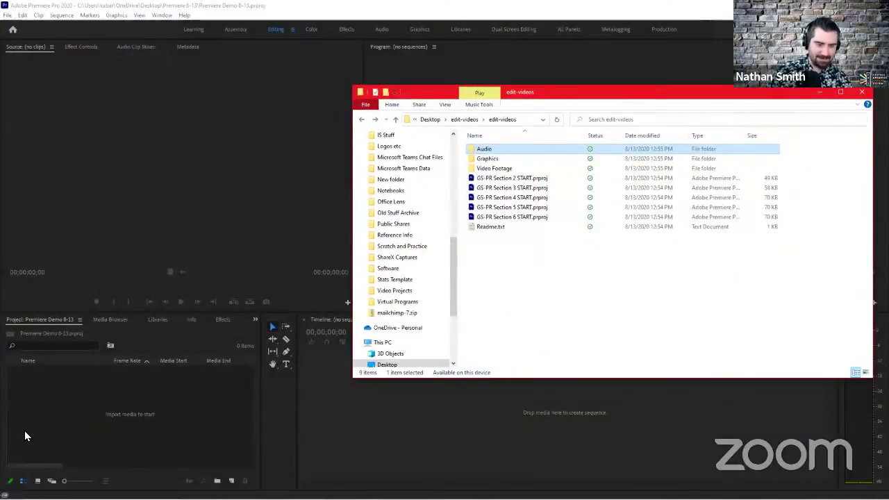
left_click(513, 168)
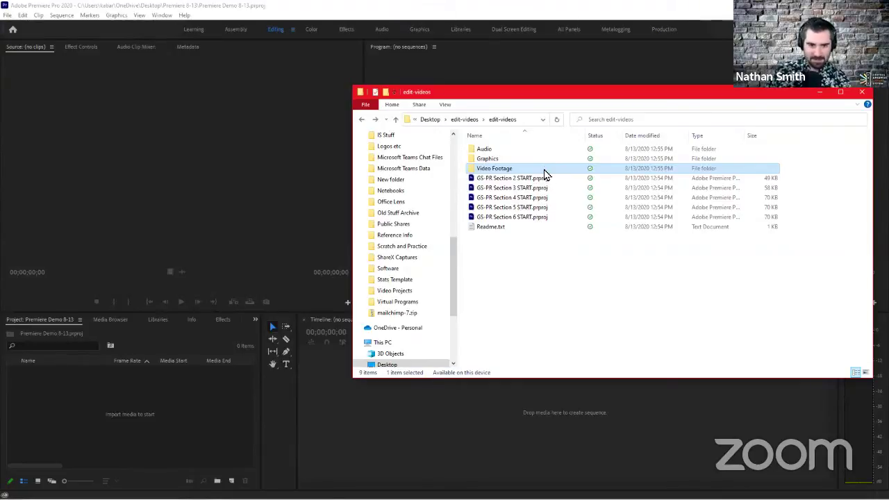
double_click(543, 170)
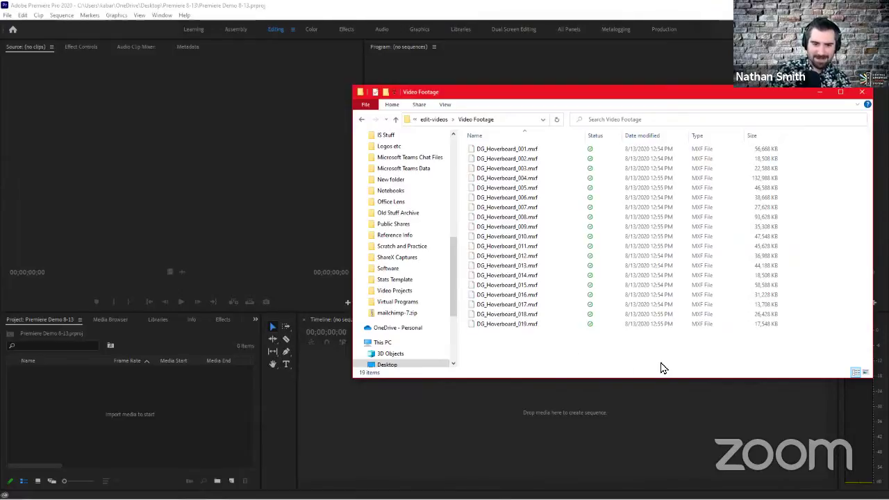
left_click_drag(677, 364, 508, 142)
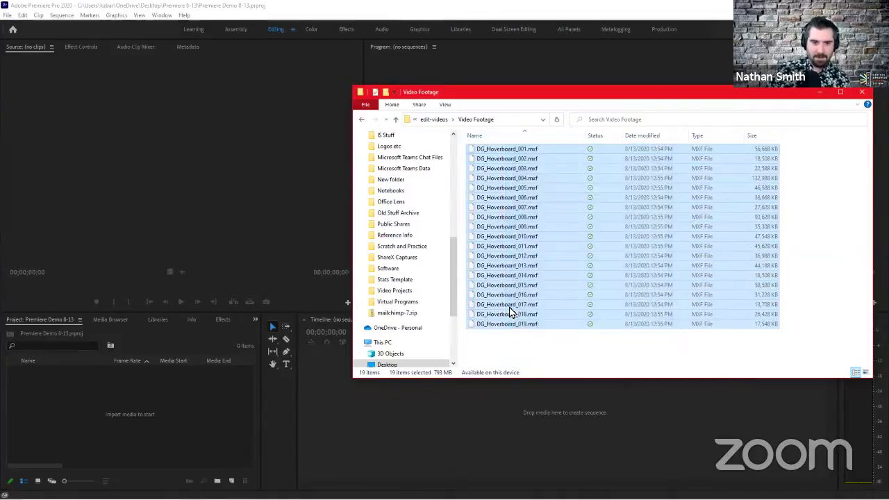
left_click(530, 149)
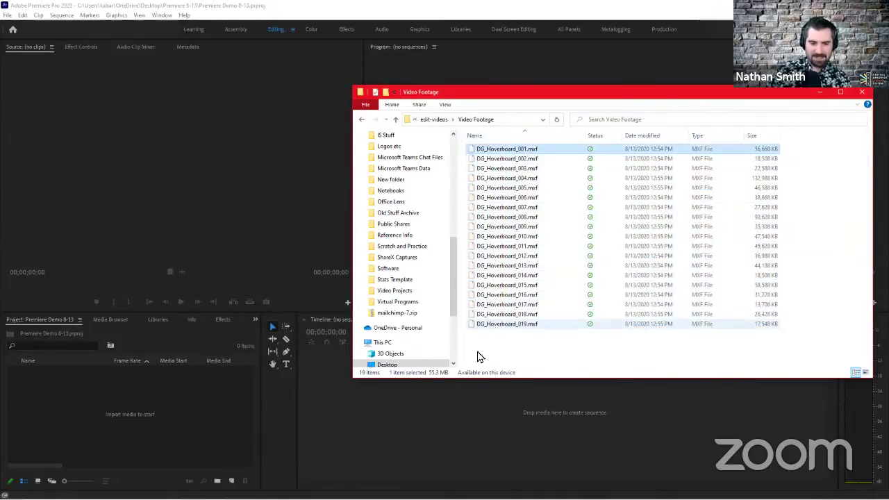
left_click(505, 324, "shift")
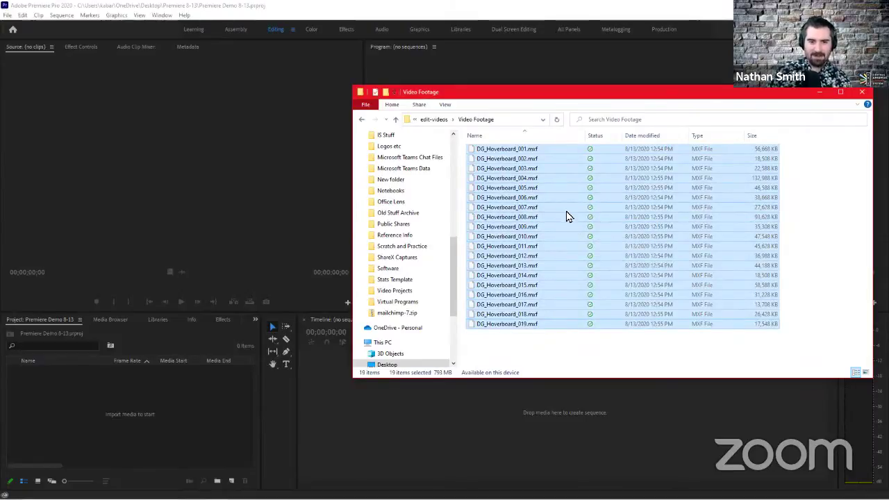
Drag the 19 DG_Hoverboard MXF files from Explorer into the Project panel, with Premiere in front.
left_click_drag(573, 213, 194, 421)
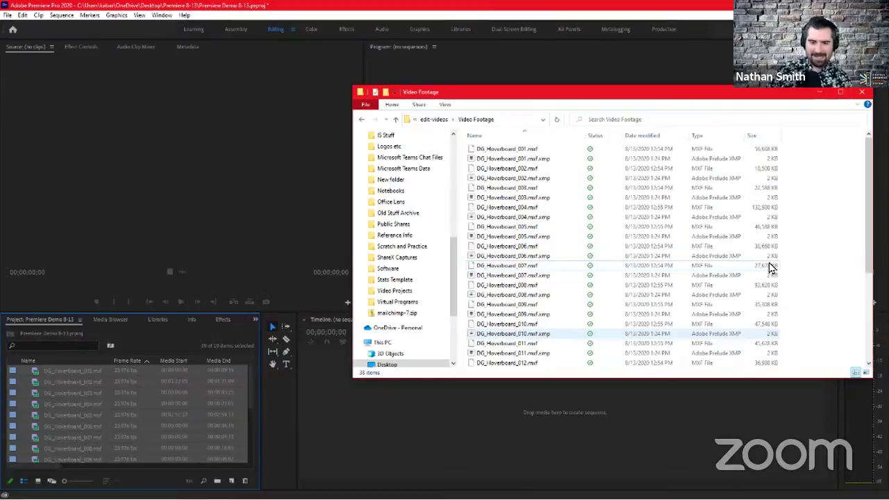
left_click(582, 7)
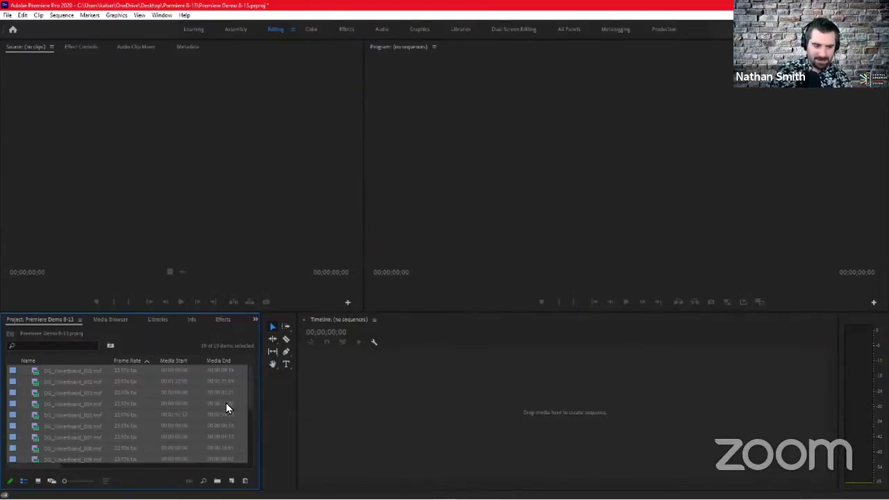
scroll(250, 388, "down", 2)
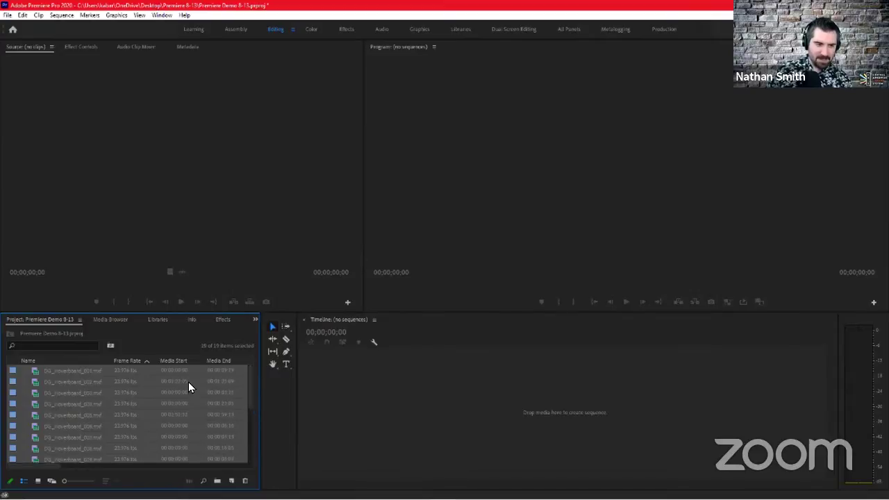
Narrow the selection to the first clip and scroll through the imported 23.976 fps clip list.
key("Home")
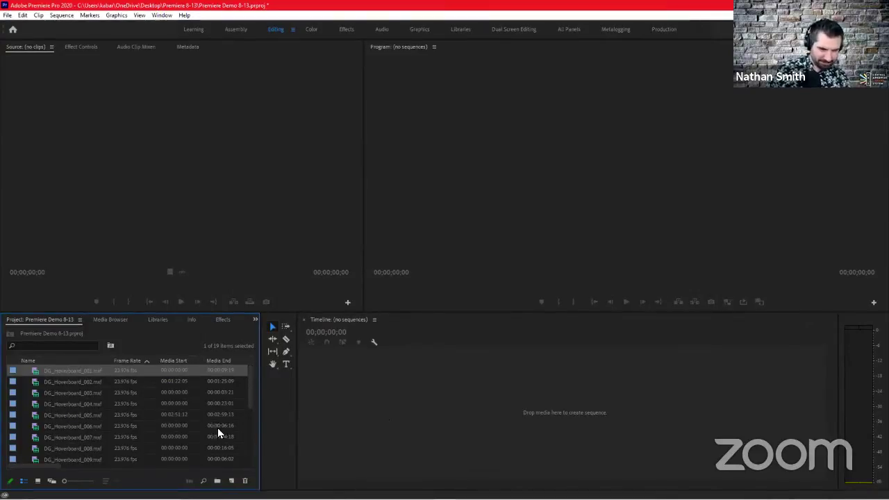
mouse_move(375, 496)
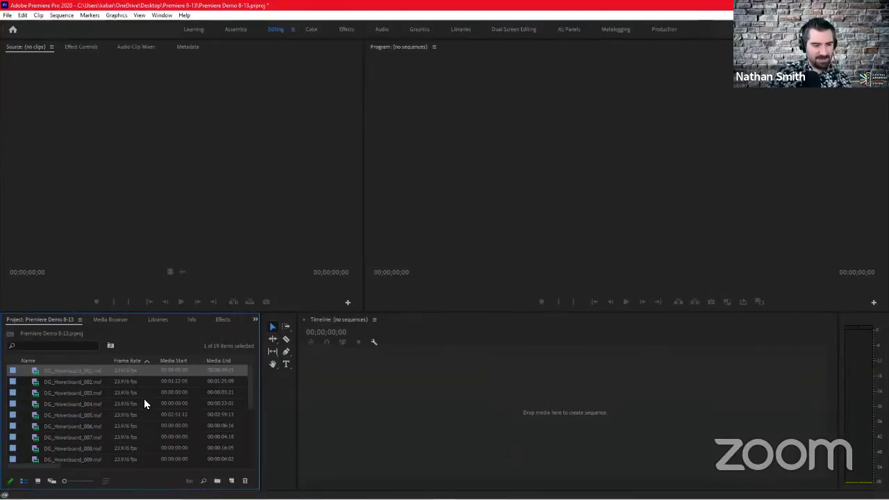
scroll(144, 399, "down", 3)
scroll(155, 400, "up", 3)
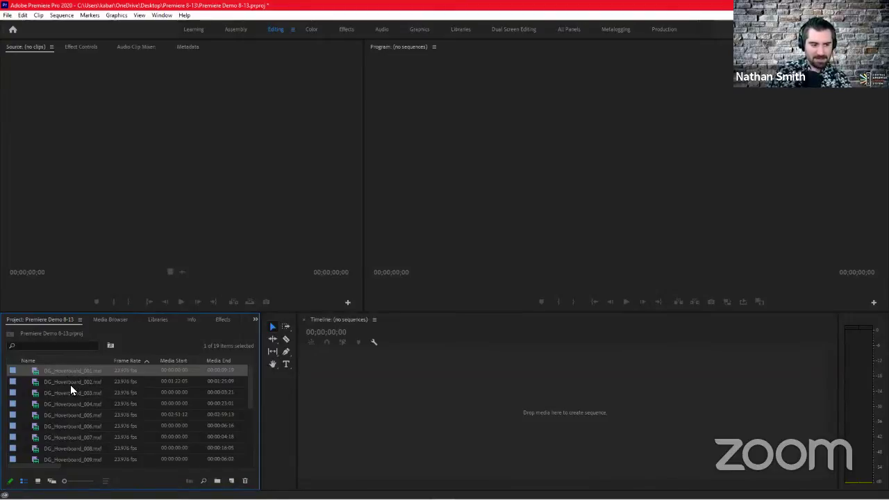
scroll(121, 436, "down", 2)
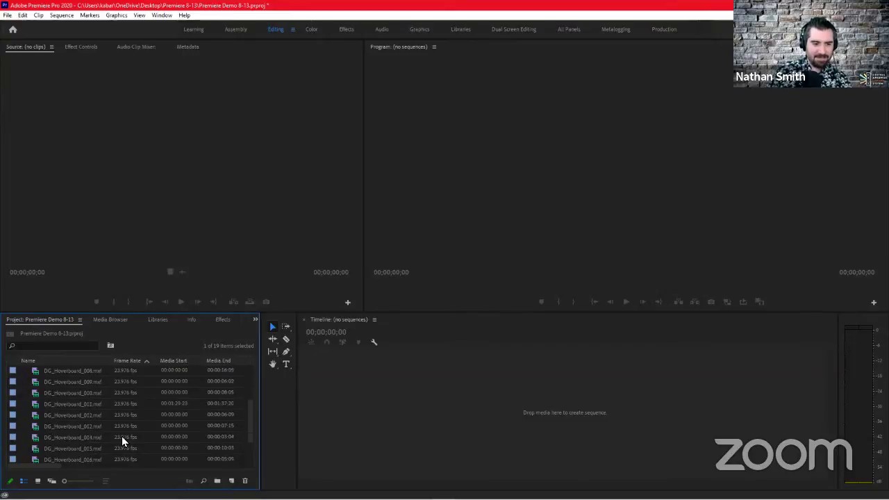
scroll(122, 436, "up", 2)
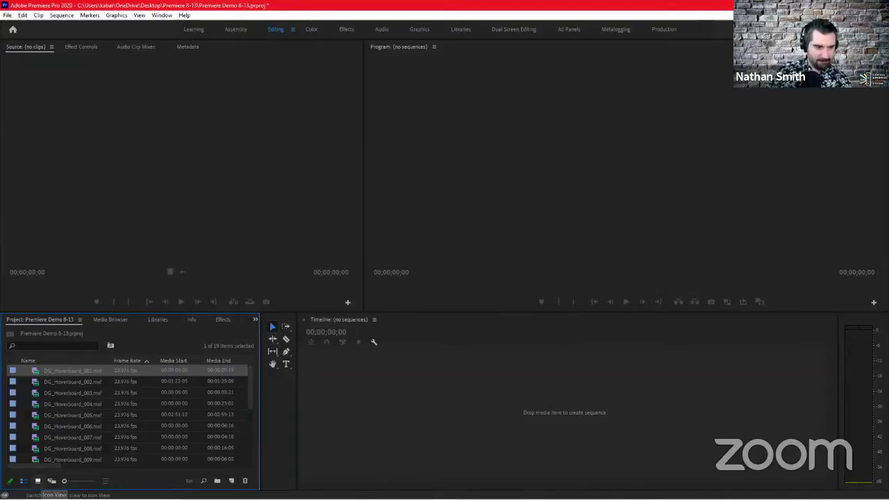
Switch the Project panel to Icon View and browse the hoverboard clip thumbnails.
left_click(37, 481)
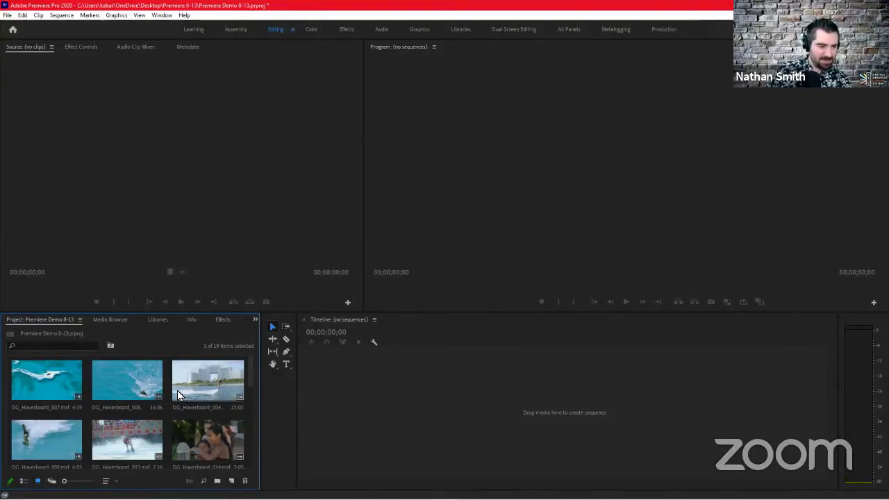
scroll(143, 393, "down", 3)
scroll(143, 396, "up", 3)
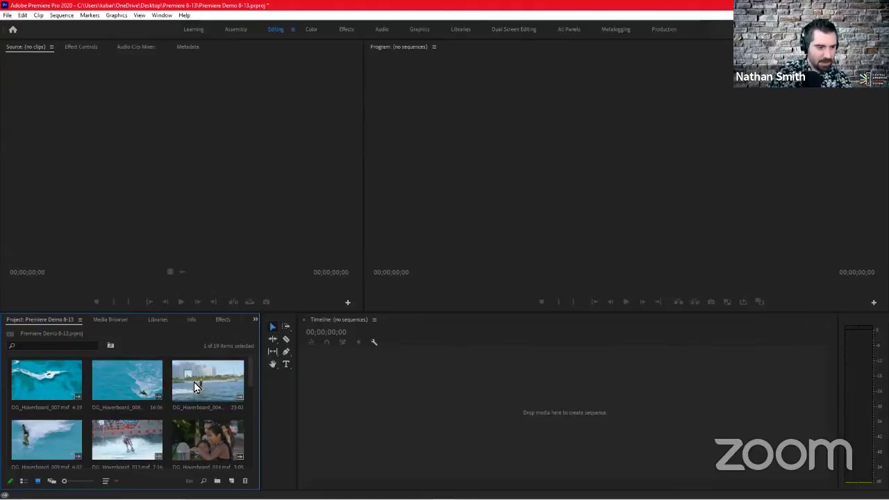
scroll(132, 402, "down", 1)
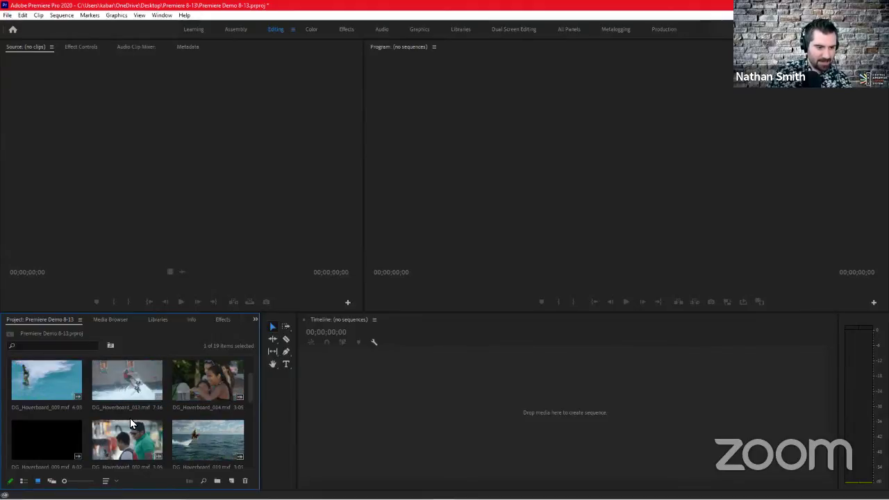
scroll(114, 425, "down", 1)
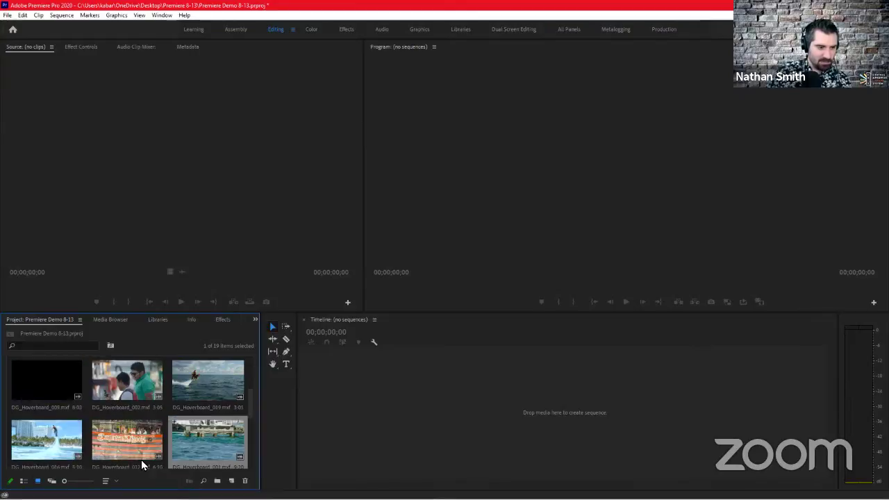
scroll(141, 460, "up", 2)
scroll(141, 460, "down", 2)
scroll(138, 435, "down", 1)
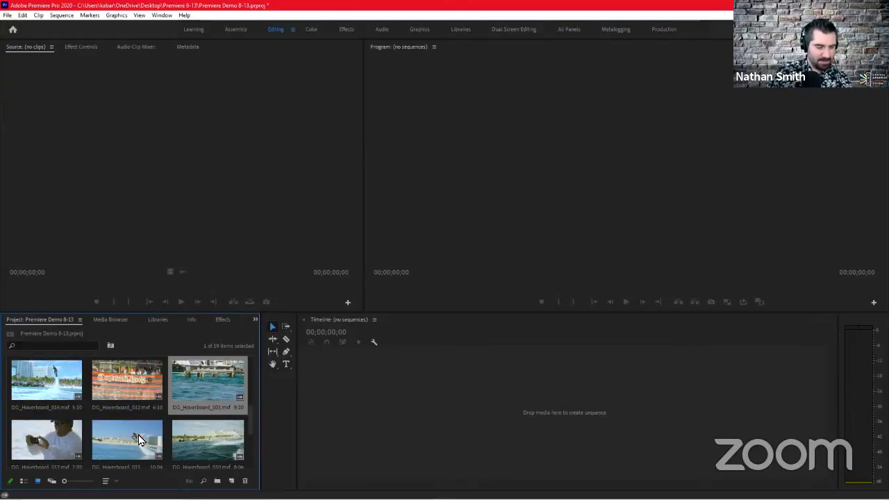
Load DG_Hoverboard_016.mxf, the 5:10 rider-over-water clip, into the Source Monitor.
double_click(23, 387)
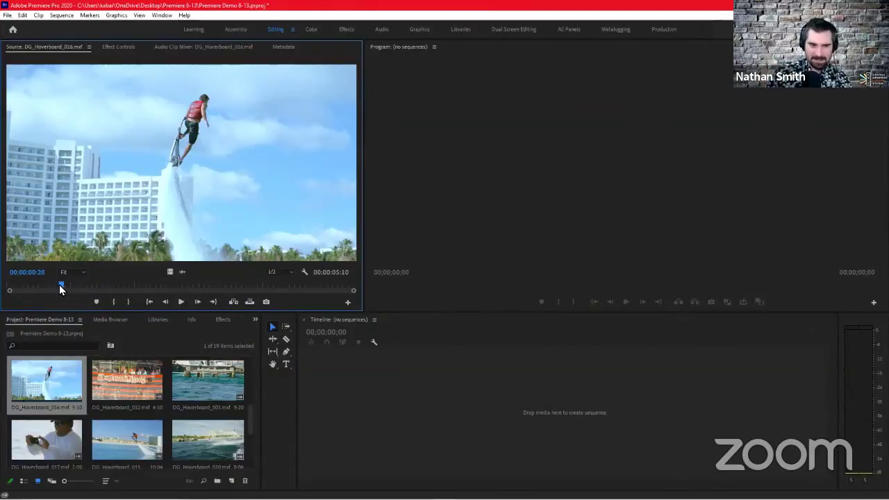
Scrub DG_Hoverboard_016 ahead to the close-up, then return it to the 00:00:00:00 beach frame.
left_click_drag(60, 285, 5, 289)
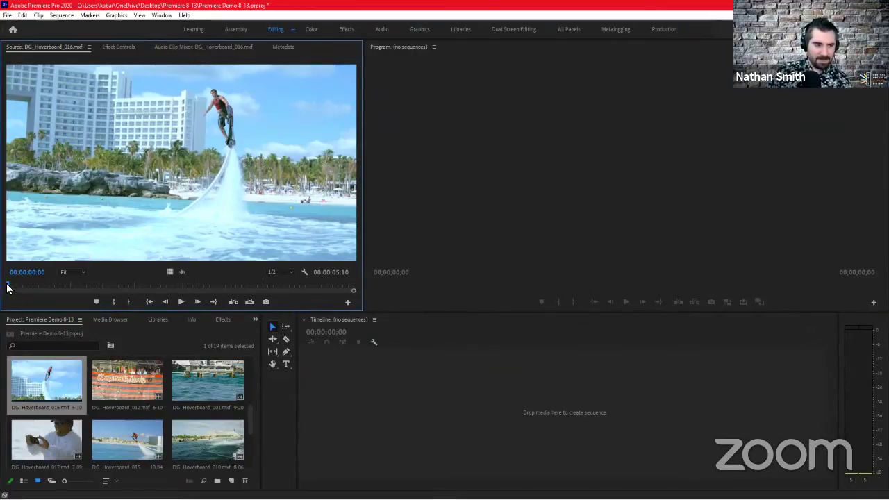
mouse_move(15, 287)
left_mouse_down()
mouse_move(75, 297)
mouse_move(6, 297)
left_mouse_up()
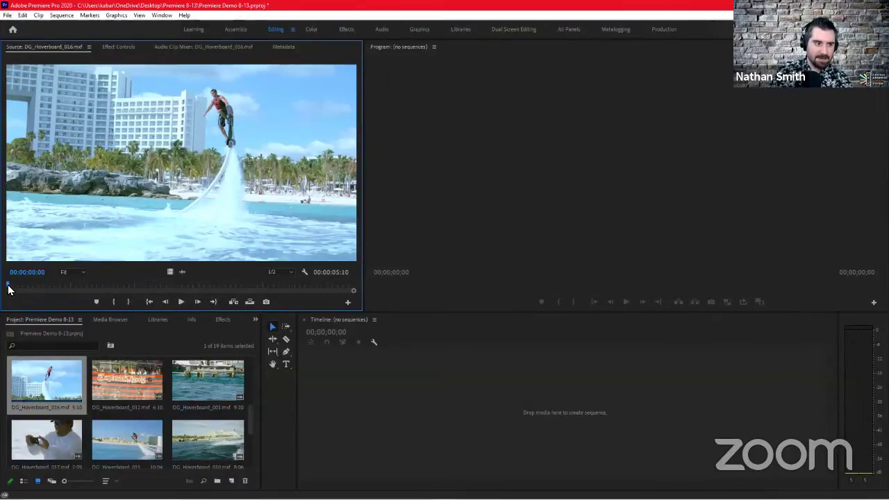
left_click_drag(10, 287, 196, 284)
left_click_drag(251, 284, 3, 304)
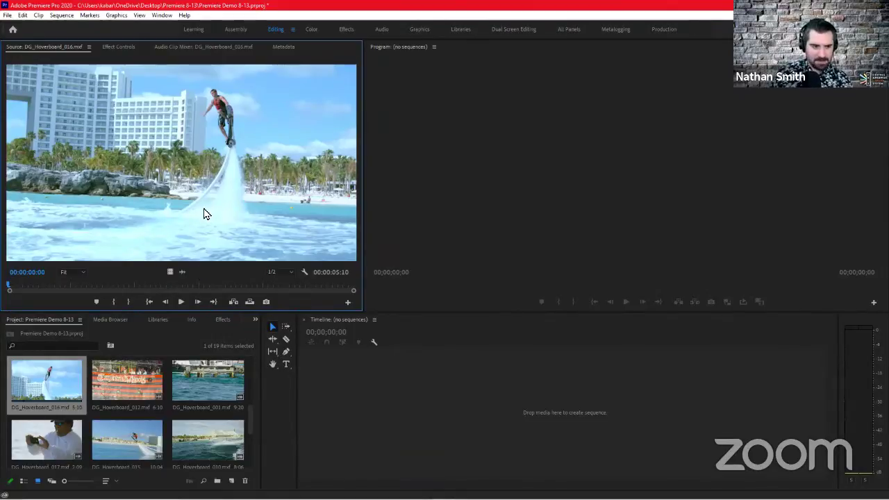
Play DG_Hoverboard_016, then park it on the mid-air trick at 00:00:01:09.
key("space")
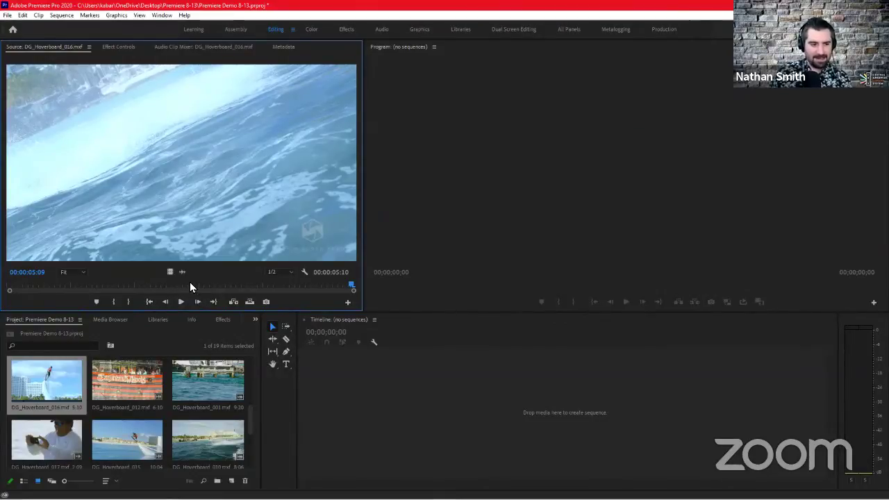
left_click_drag(162, 283, 97, 292)
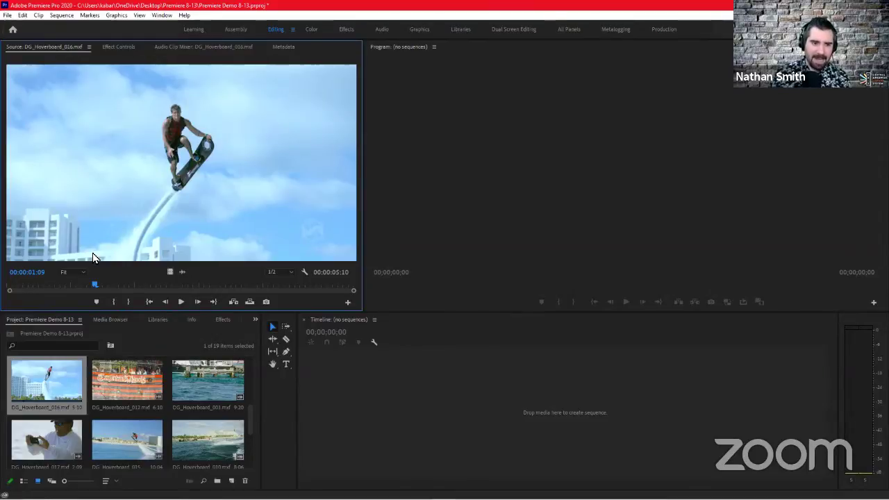
Step back and forward frame by frame around the board grab, ending at 00:00:01:13.
key("Left")
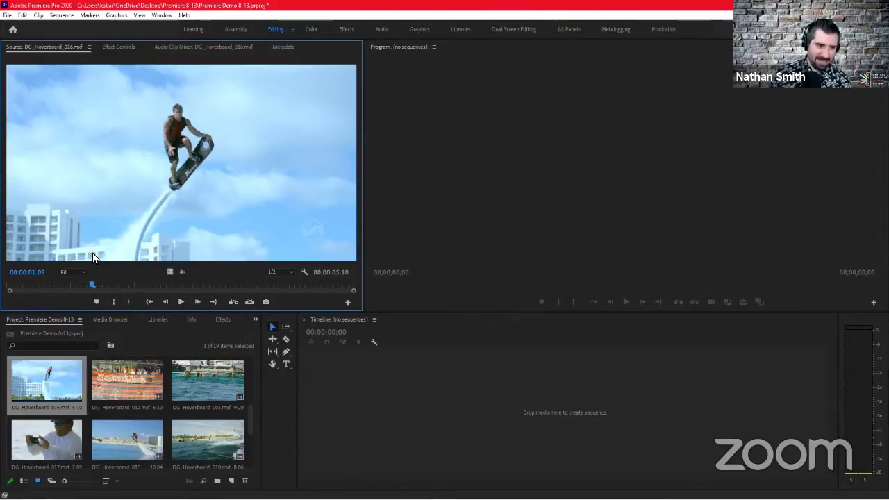
key("Left")
key("Left")
key("Left")
key("Left")
key("Left")
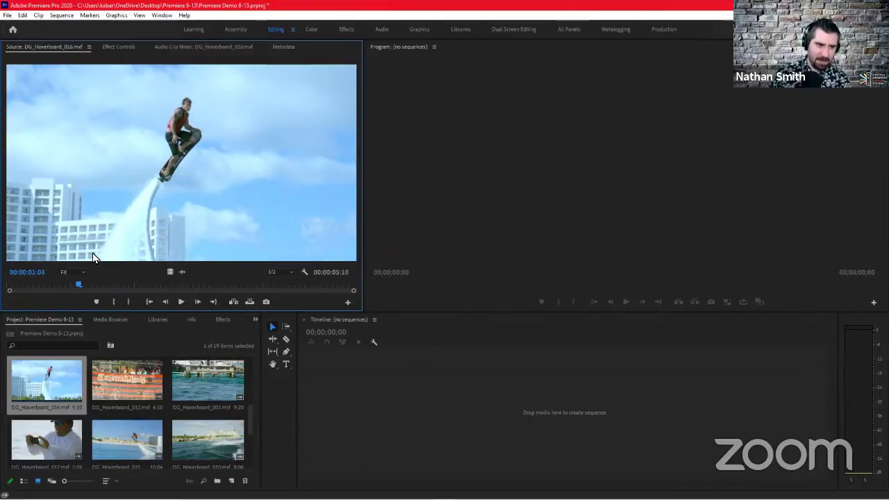
key("Left")
key("Left")
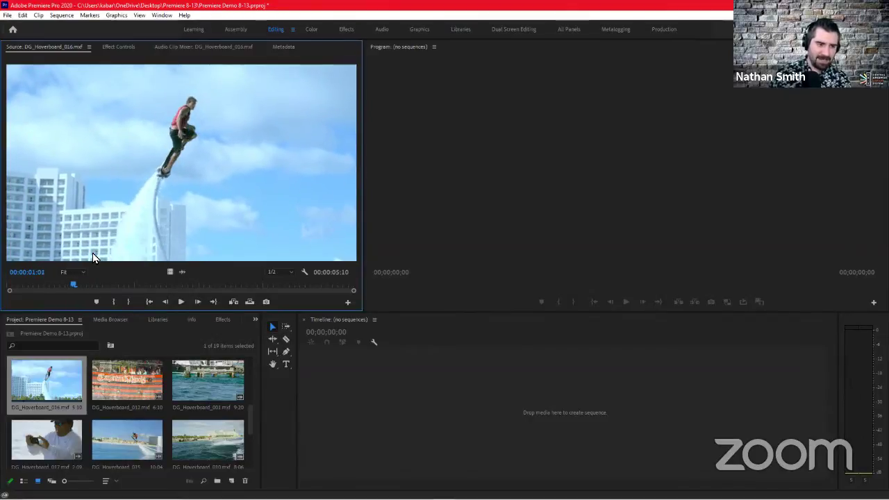
key("Right")
key("Right")
key("Right")
key("Right")
key("Right")
key("Right")
key("Right")
key("Right")
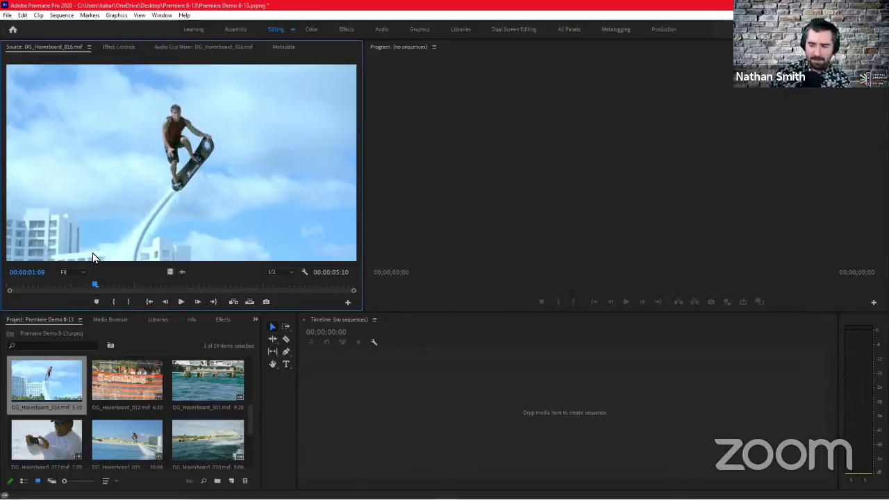
key("Right")
key("Right")
key("Right")
key("Right")
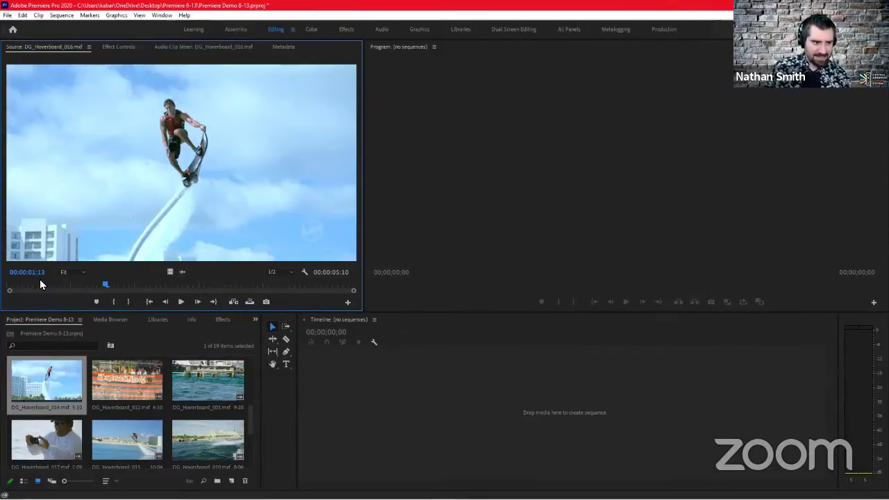
mouse_move(40, 284)
left_mouse_down()
mouse_move(10, 287)
mouse_move(49, 287)
left_mouse_up()
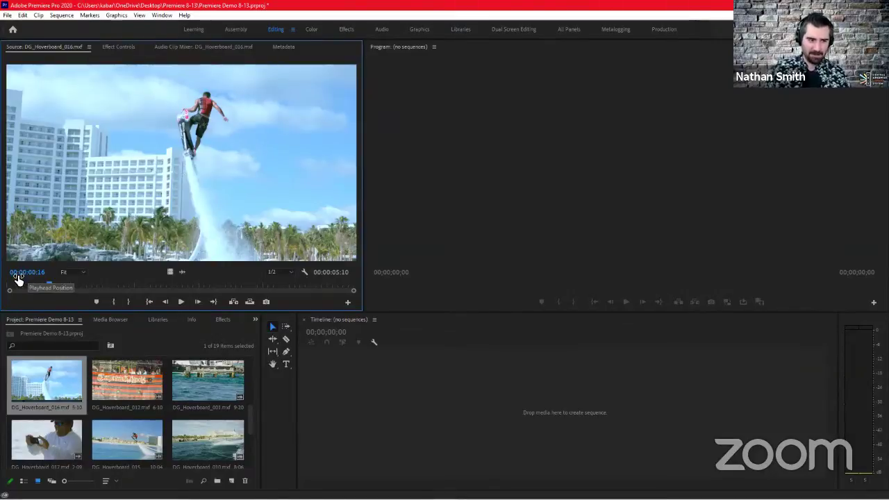
left_click(75, 286)
left_click(105, 286)
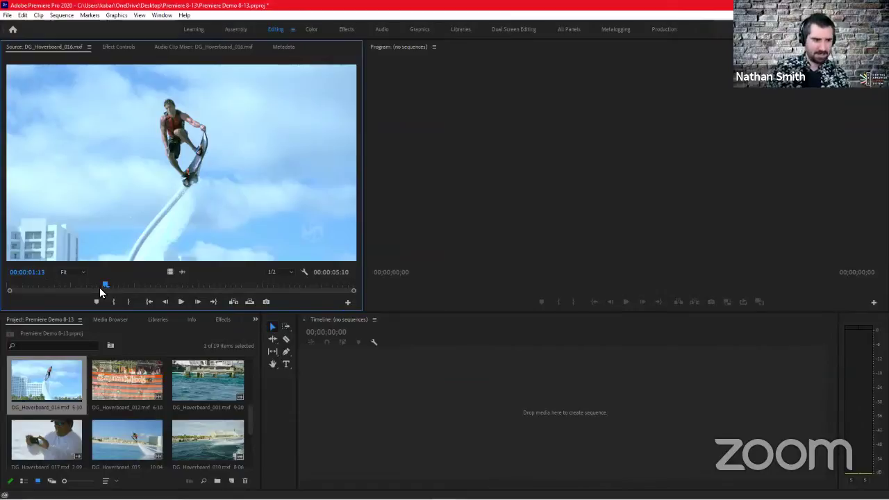
Step DG_Hoverboard_016 backward frame by frame through the grab toward the takeoff.
key("Left")
key("Left")
key("Left")
key("Left")
key("Left")
key("Left")
key("Left")
key("Left")
key("Left")
key("Left")
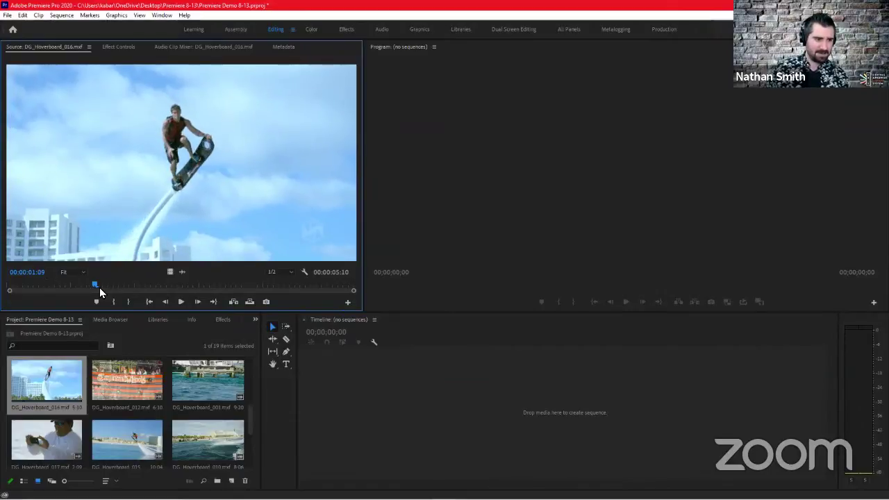
key("Left")
key("Left")
key("Left")
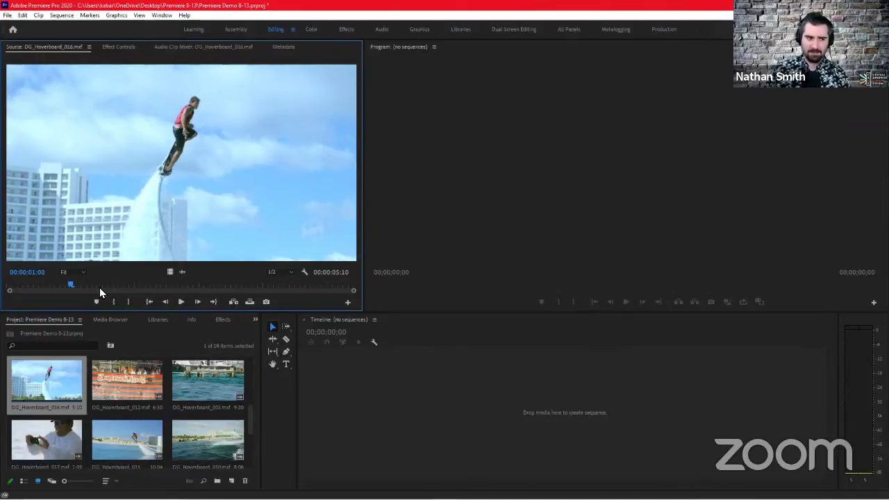
key("Left")
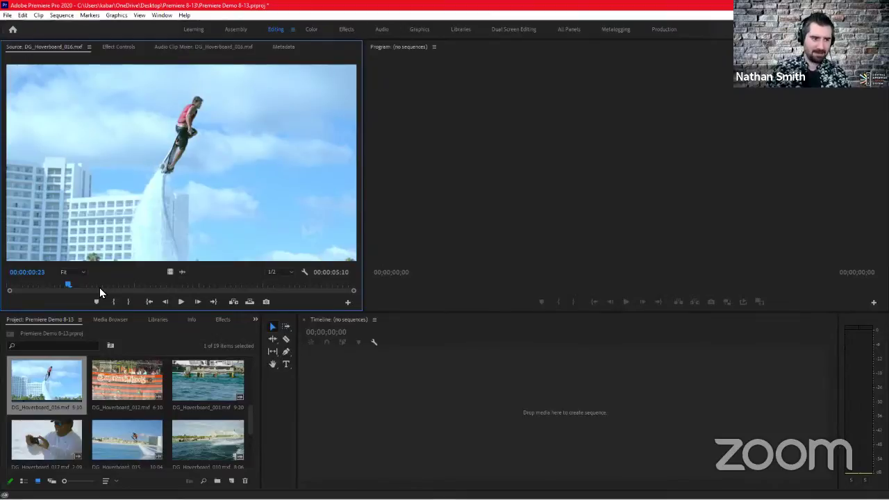
key("Left")
key("Left")
key("Left")
key("Left")
key("Left")
key("Left")
key("Left")
key("Left")
key("Left")
key("Left")
key("Left")
key("Left")
key("Left")
key("Left")
key("Left")
key("Left")
key("Left")
key("Left")
key("Left")
key("Left")
key("Left")
key("Left")
key("Left")
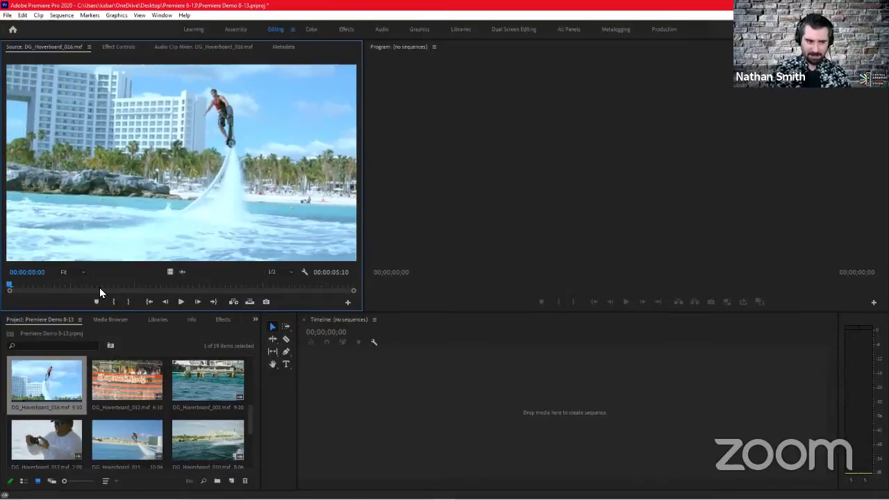
Step forward frame by frame through the takeoff and trick to 00:00:02:01.
key("Right")
key("Right")
key("Right")
key("Right")
key("Right")
key("Right")
key("Right")
key("Right")
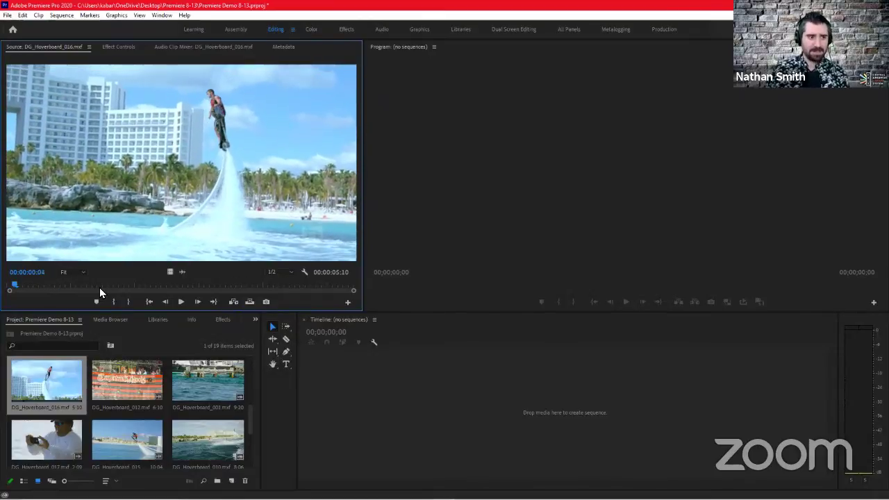
key("Right")
key("Right")
key("Right")
key("Right")
key("Right")
key("Right")
key("Right")
key("Right")
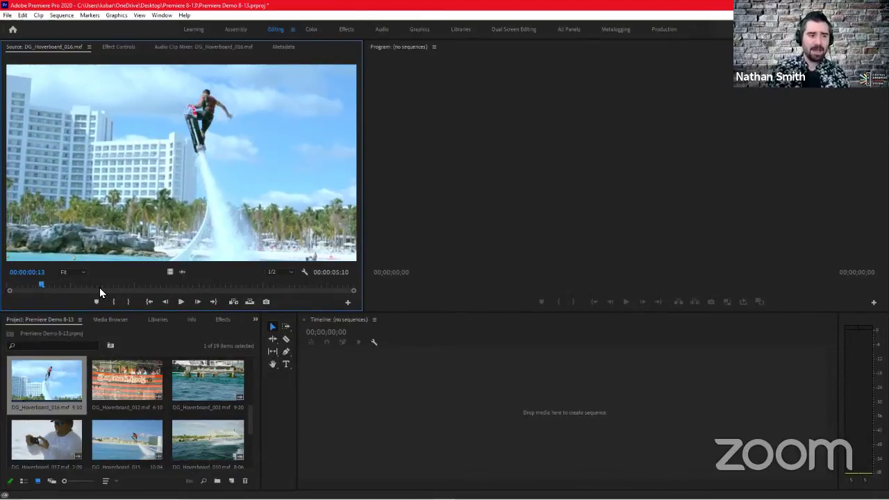
key("Right")
key("Right")
key("Right")
key("Right")
key("Right")
key("Right")
key("Right")
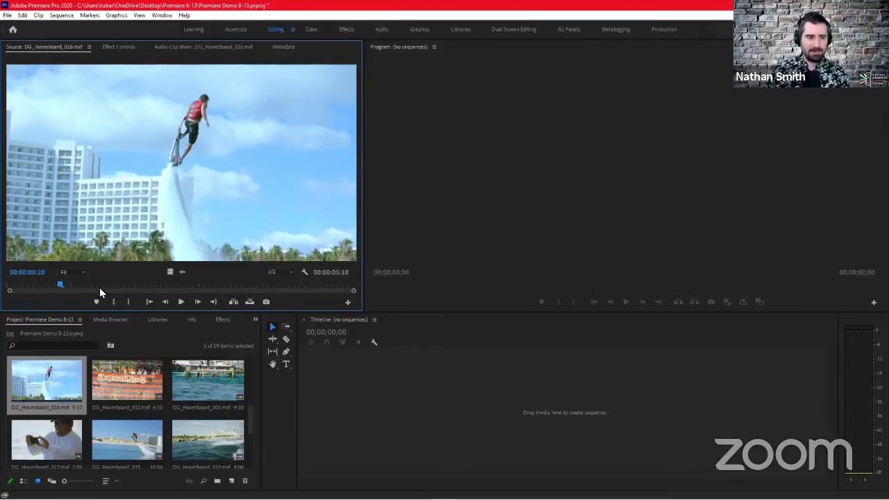
key("Right")
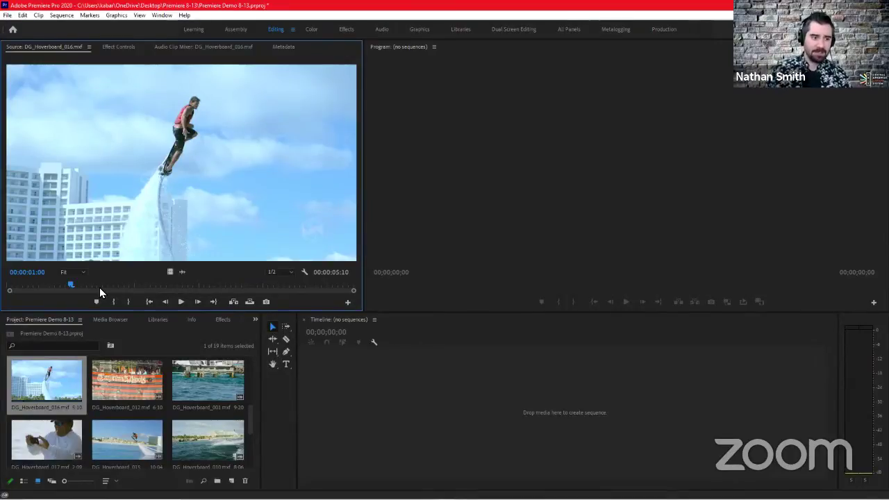
key("Right")
key("Right")
key("Right")
key("Right")
key("Right")
key("Right")
key("Right")
key("Right")
key("Right")
key("Right")
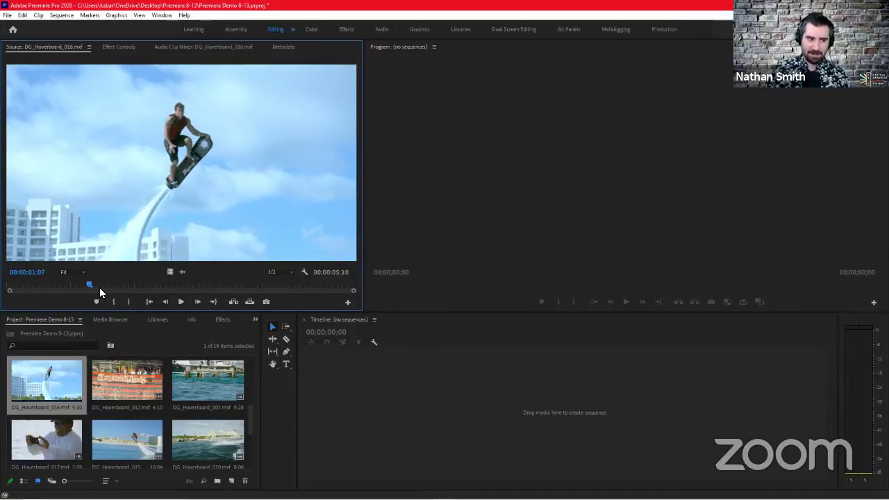
key("Right")
key("Right")
key("Right")
key("Right")
key("Right")
key("Right")
key("Right")
key("Right")
key("Right")
key("Right")
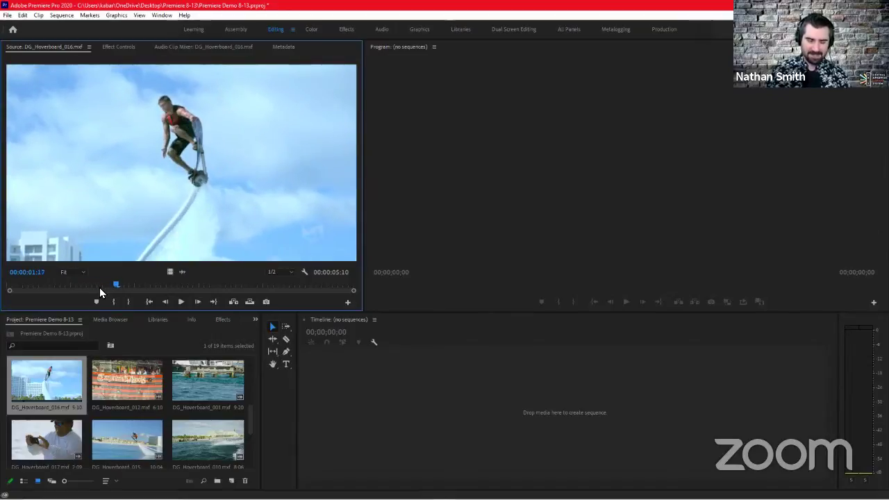
key("Right")
key("Right")
key("Right")
key("Right")
key("Right")
key("Right")
key("Right")
key("Right")
key("Right")
key("Right")
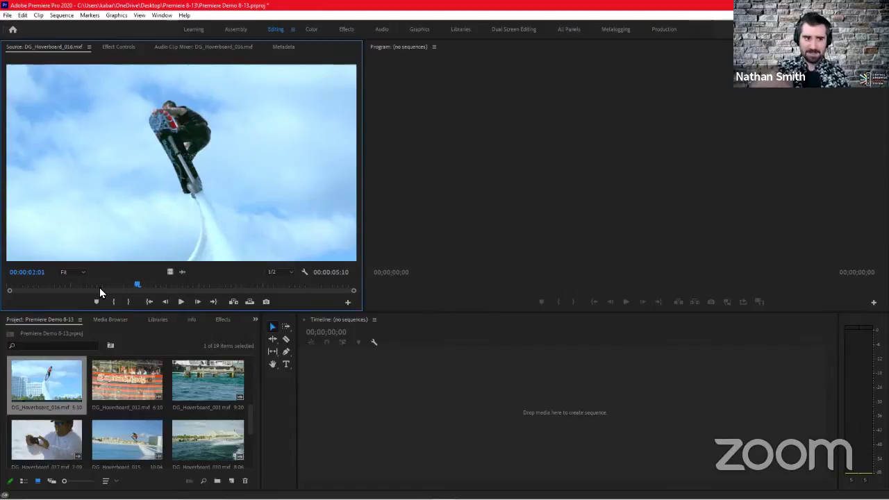
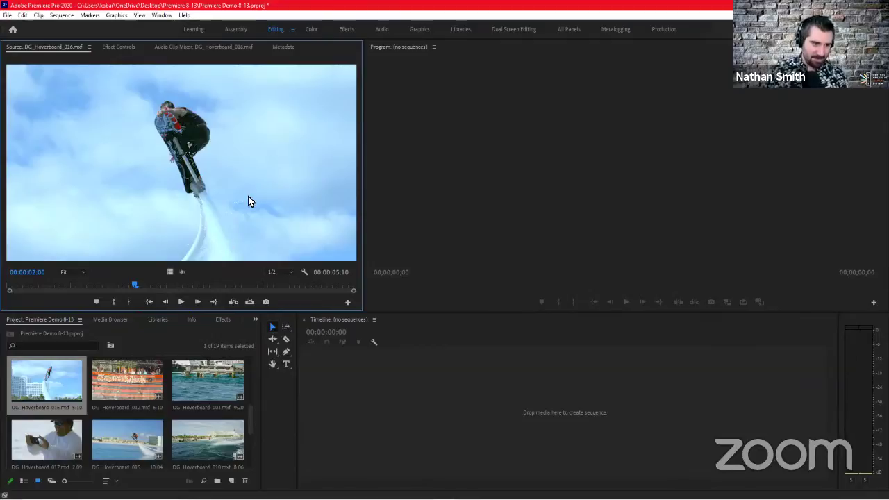
Review DG_Hoverboard_016 in the Source Monitor and set its Out point at 00:00:04:09.
left_click(185, 304)
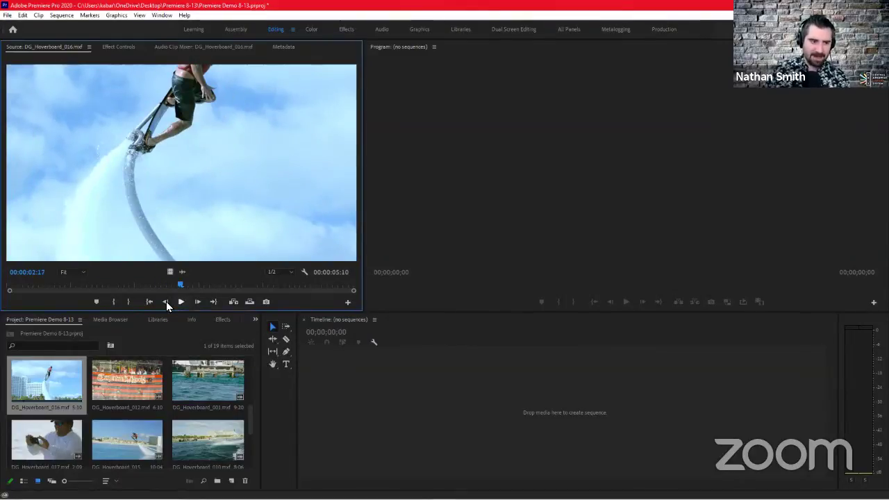
left_click(166, 301)
left_click(165, 302)
left_click(165, 302)
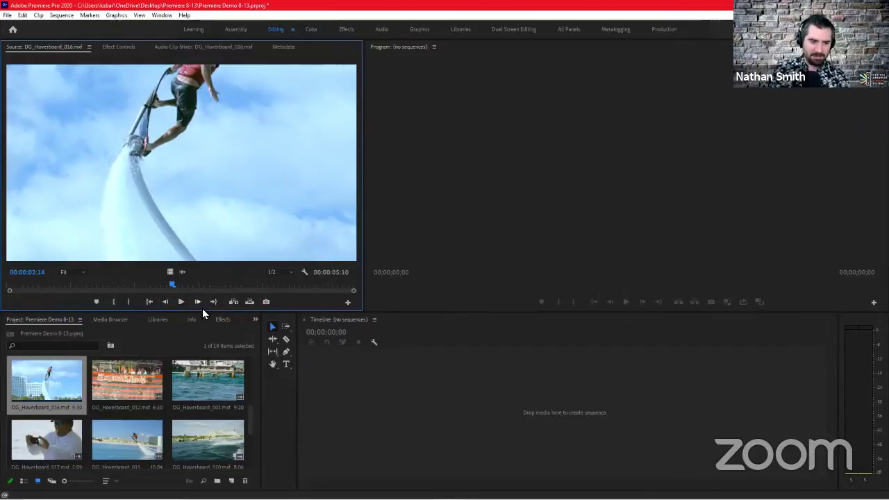
left_click(202, 308)
left_click(202, 308)
left_click(202, 308)
left_click(202, 309)
key("Left")
key("Left")
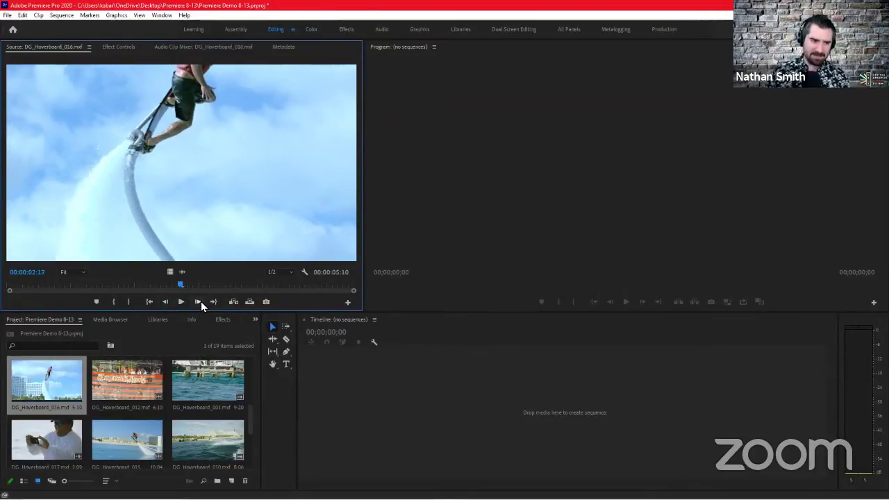
key("Right")
key("Right")
key("Right")
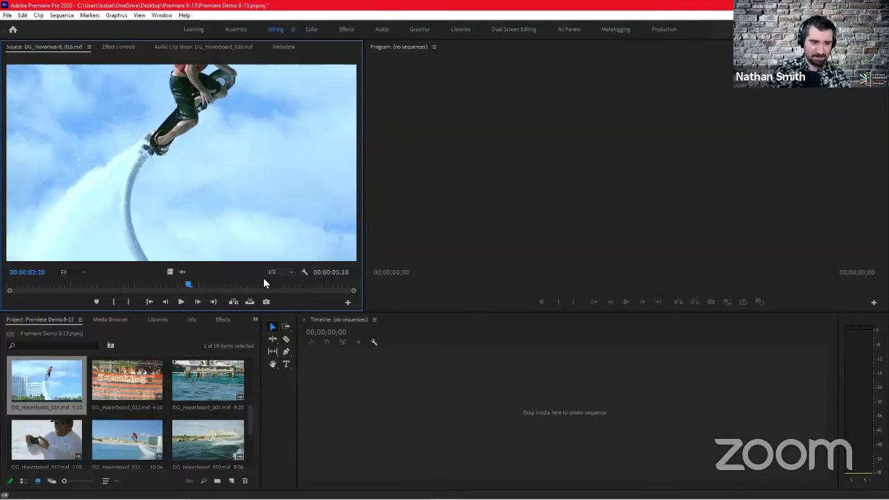
left_click_drag(243, 283, 288, 283)
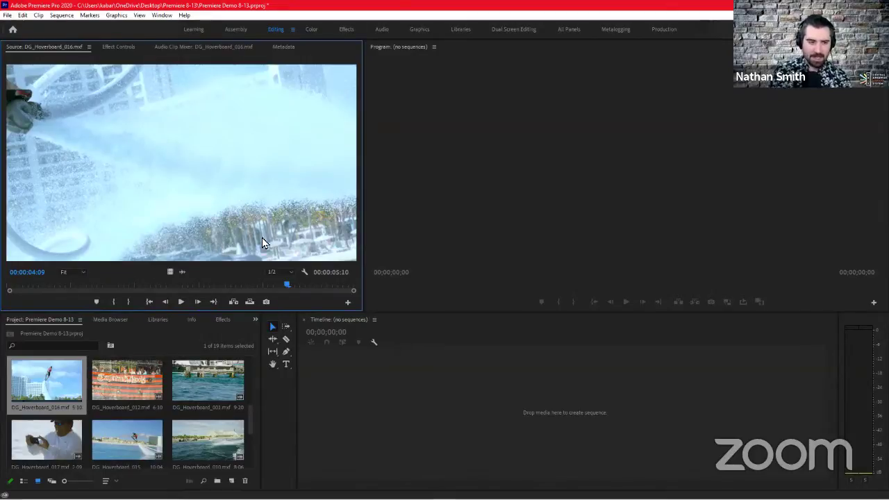
left_click(131, 306)
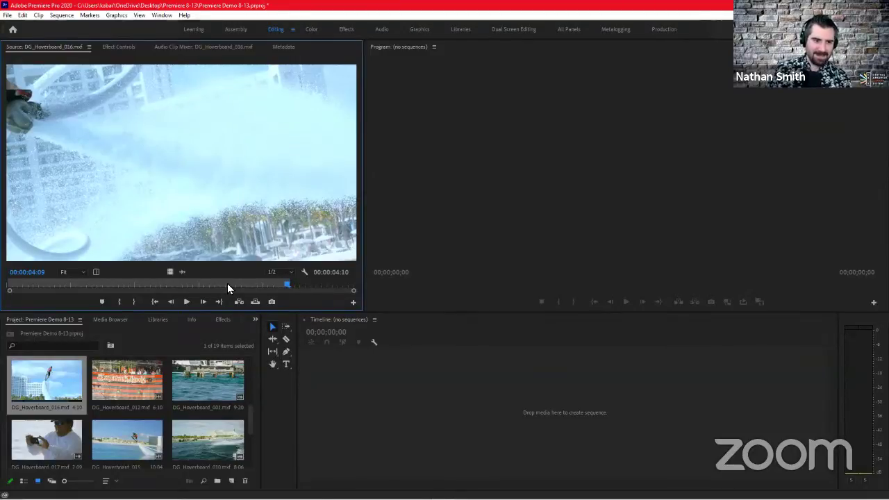
Drop the trimmed 4:10 DG_Hoverboard_016 clip into the empty Timeline to create its sequence.
left_click_drag(192, 289, 29, 296)
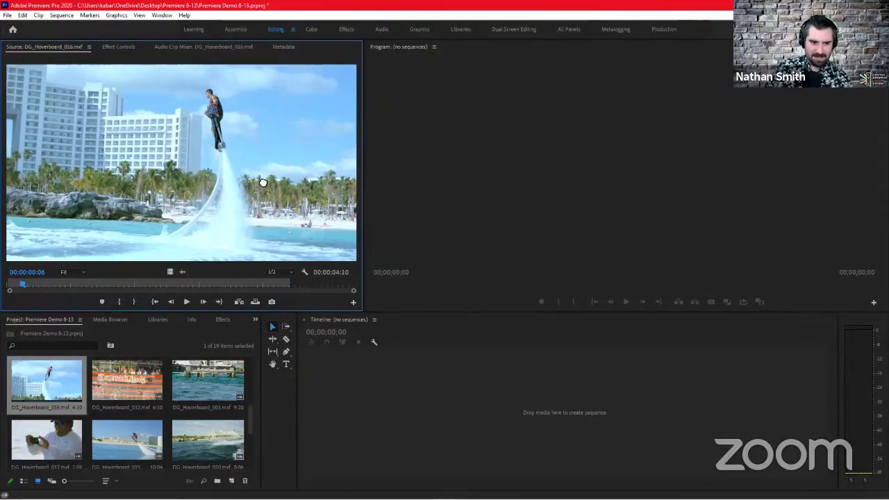
left_click_drag(262, 182, 316, 307)
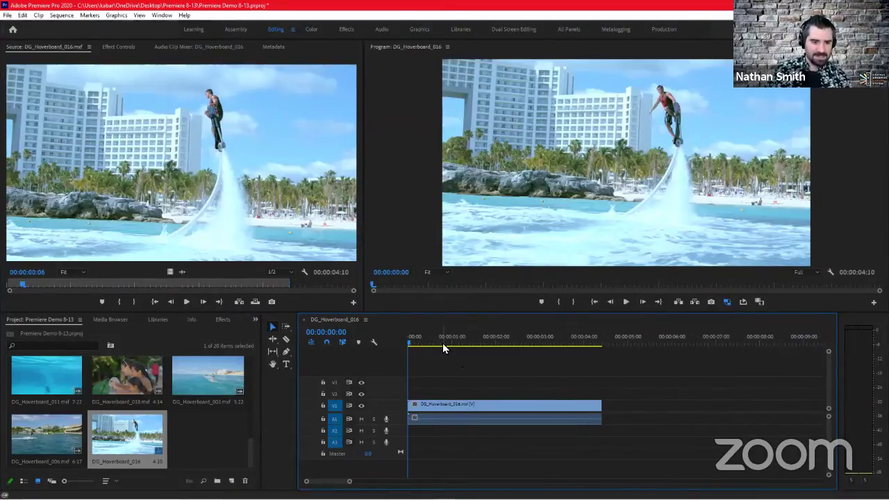
left_click_drag(435, 340, 415, 353)
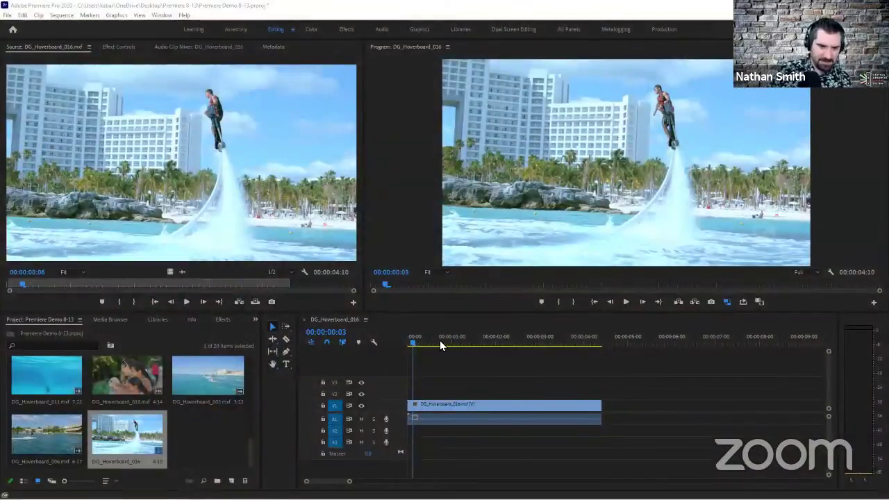
left_click(397, 343)
key("Right")
key("Right")
key("Right")
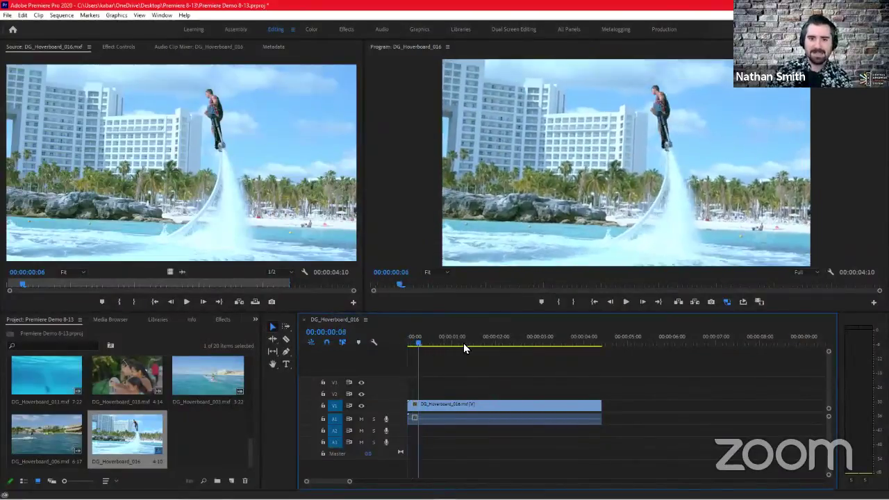
key("space")
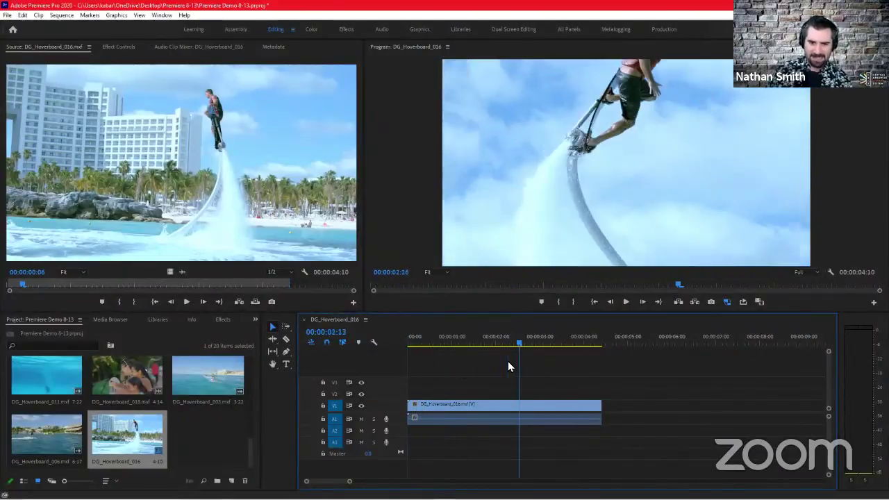
left_click_drag(396, 351, 370, 357)
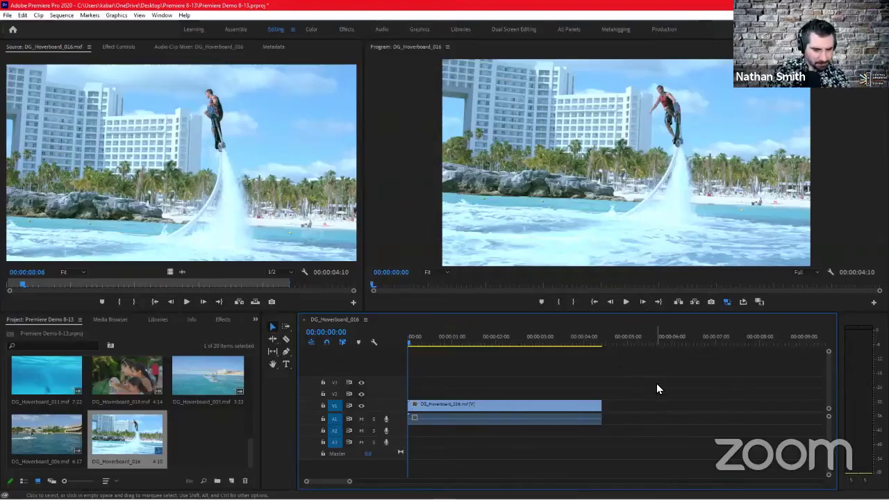
left_click(473, 416)
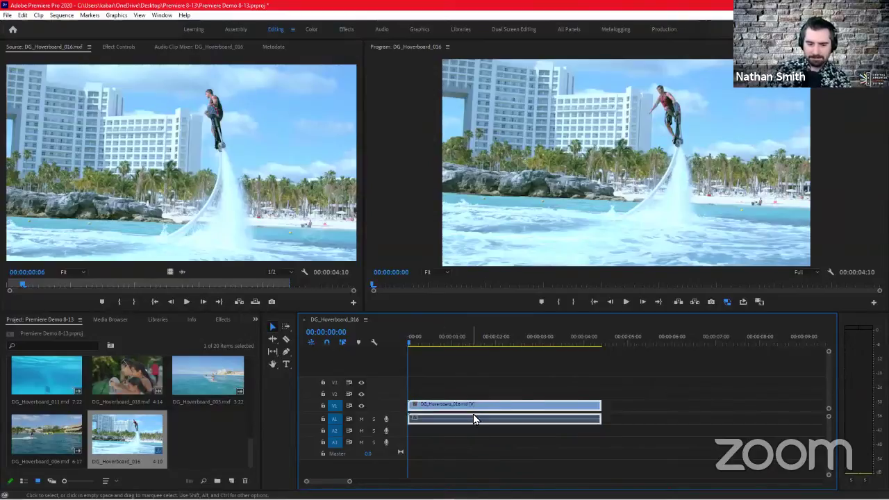
left_click(479, 406, "alt")
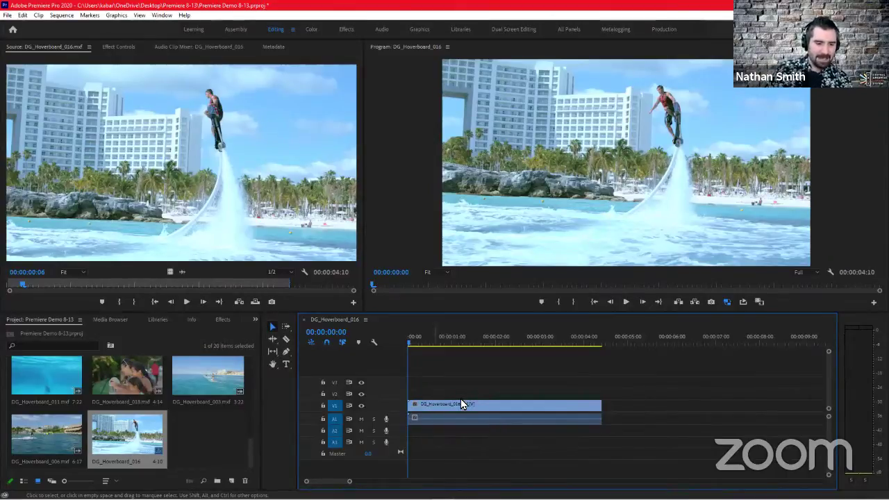
left_click(429, 420)
left_click(494, 378)
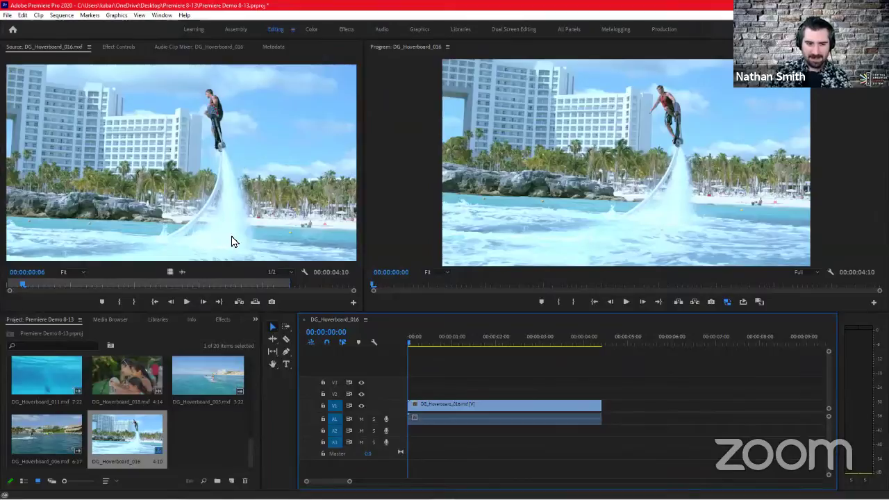
left_click(168, 274)
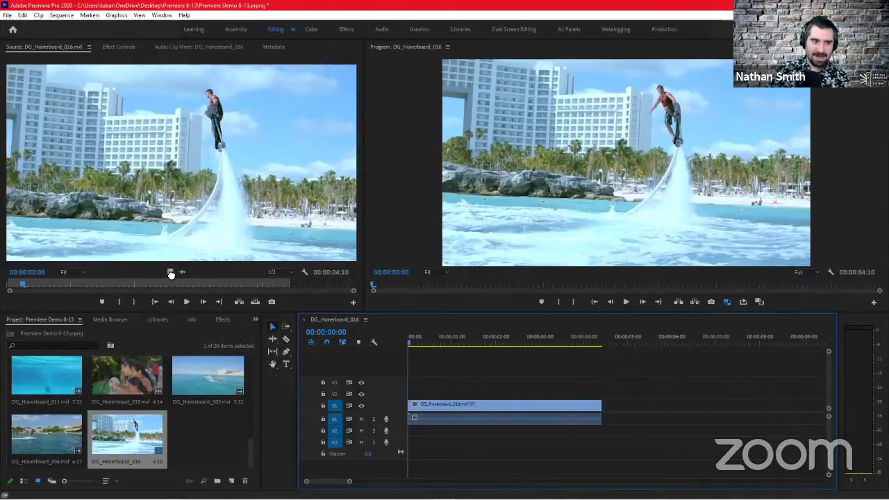
left_click_drag(171, 274, 629, 413)
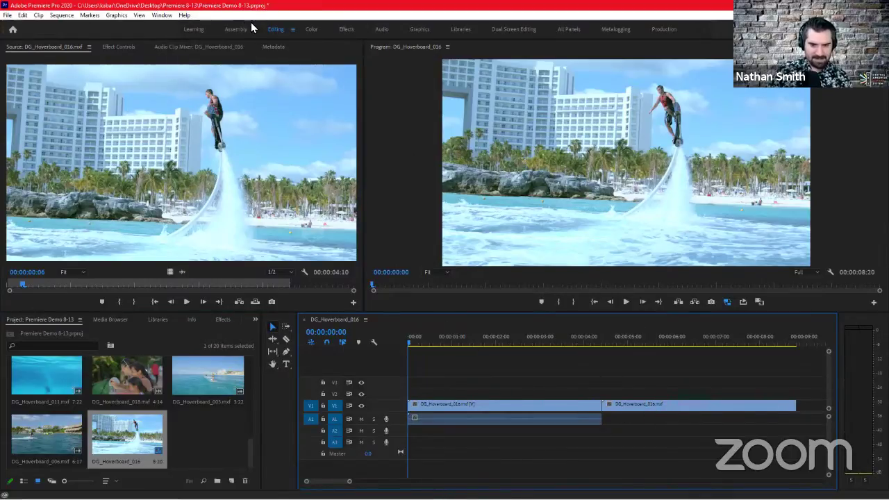
key("ctrl+z")
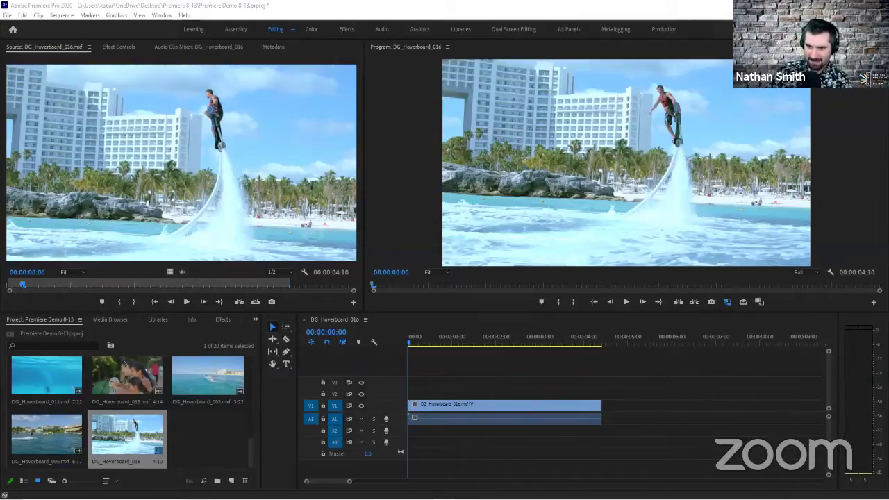
left_click(730, 5)
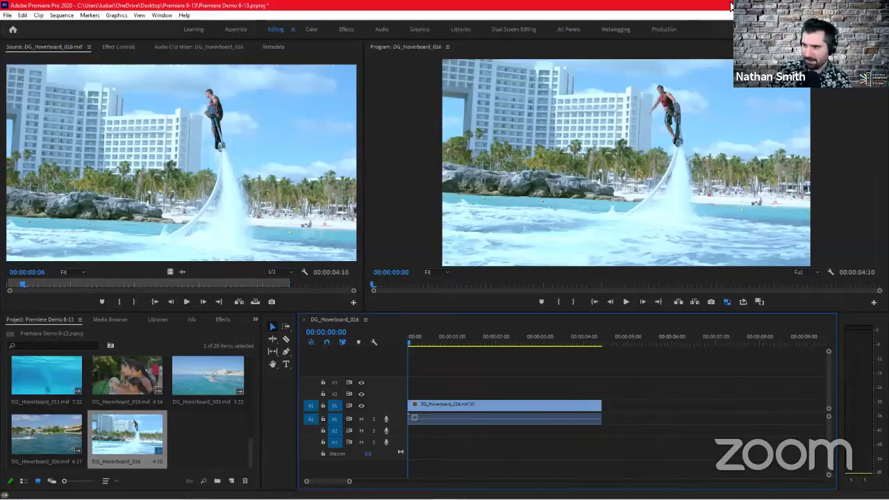
key("alt+Tab")
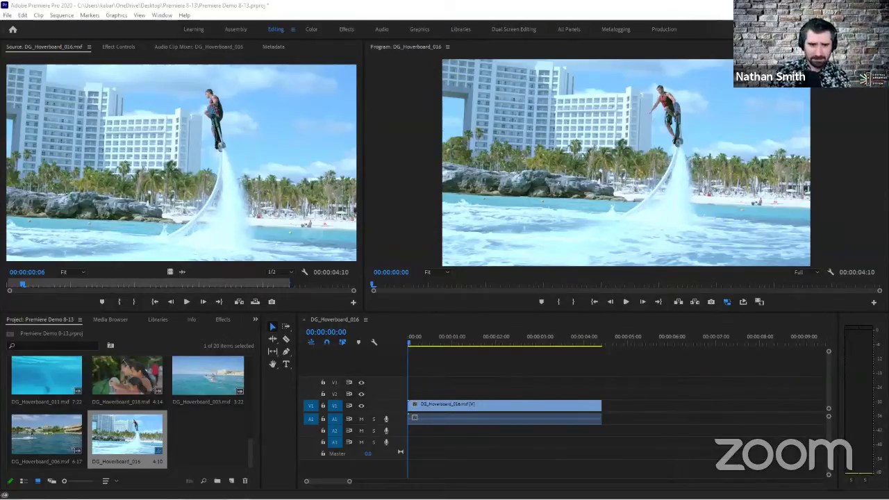
left_click(572, 10)
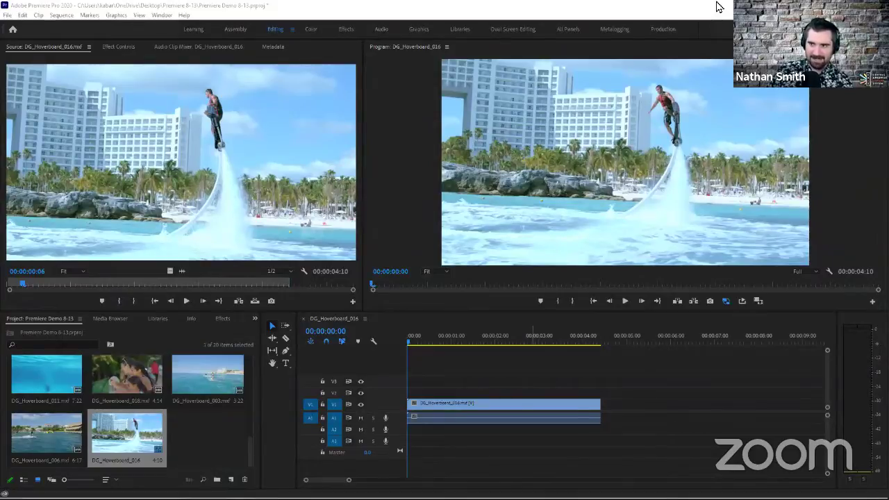
key("alt+Tab")
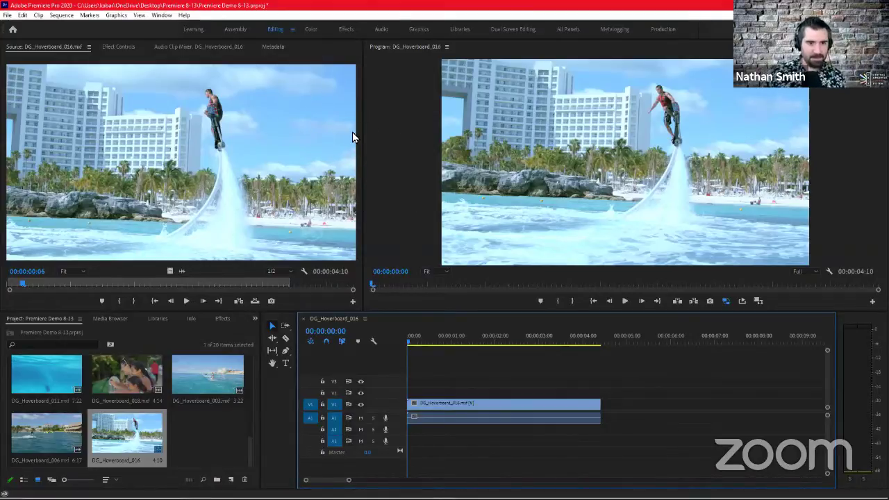
left_click(418, 344)
left_click_drag(418, 345, 384, 340)
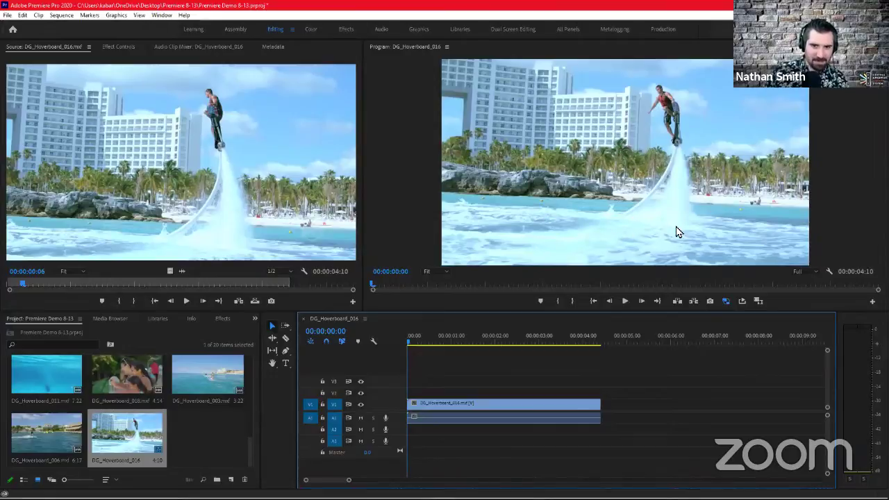
left_click_drag(419, 341, 629, 337)
key("Home")
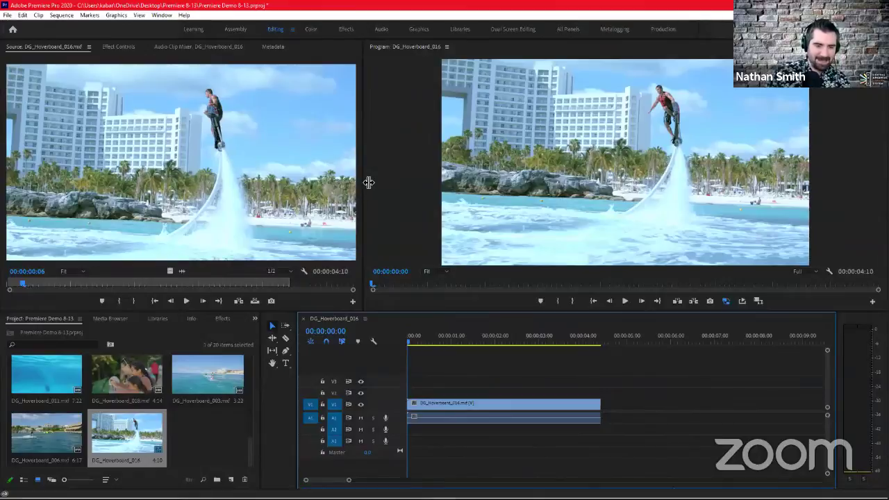
Drag the Source/Program divider right so the Source Monitor is wider.
left_click_drag(368, 183, 386, 177)
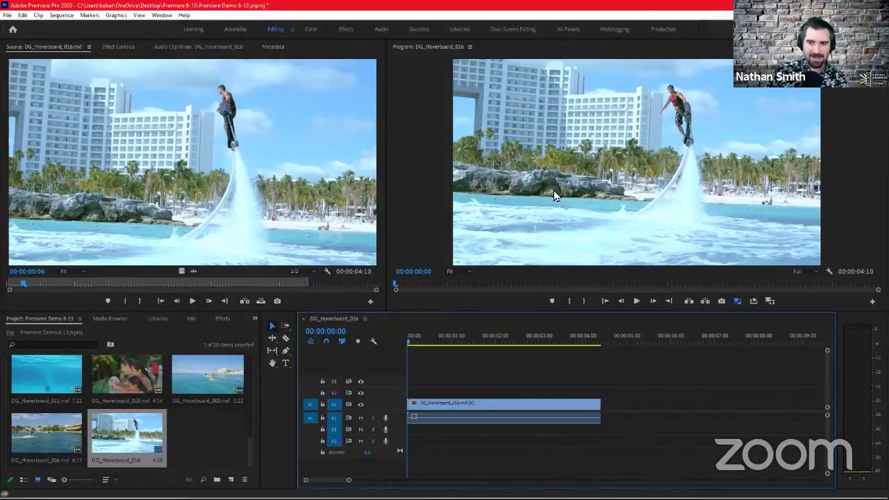
mouse_move(639, 496)
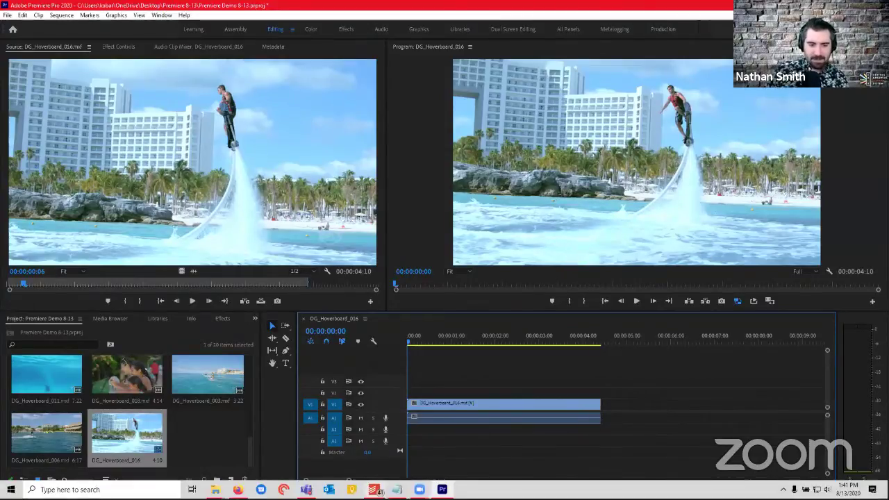
mouse_move(479, 487)
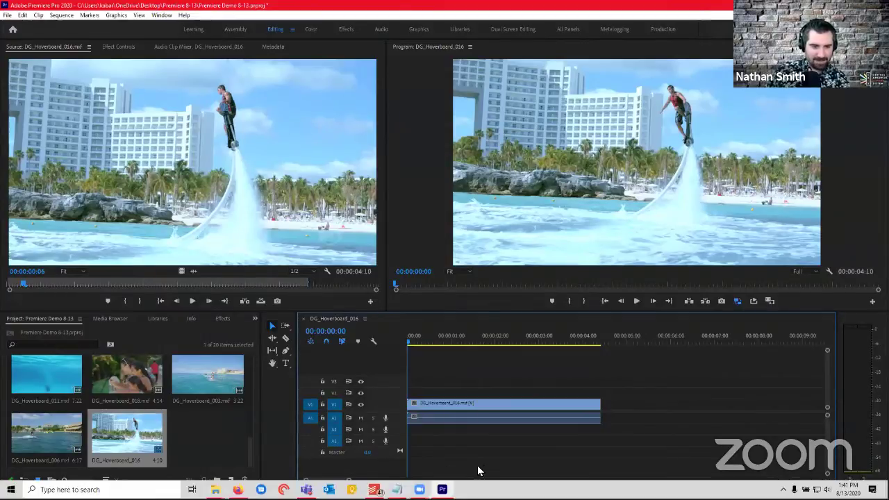
mouse_move(215, 489)
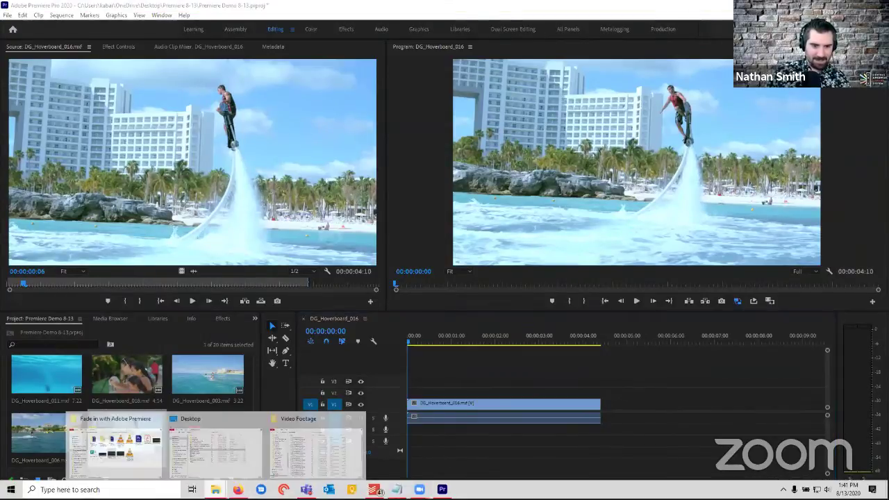
mouse_move(347, 459)
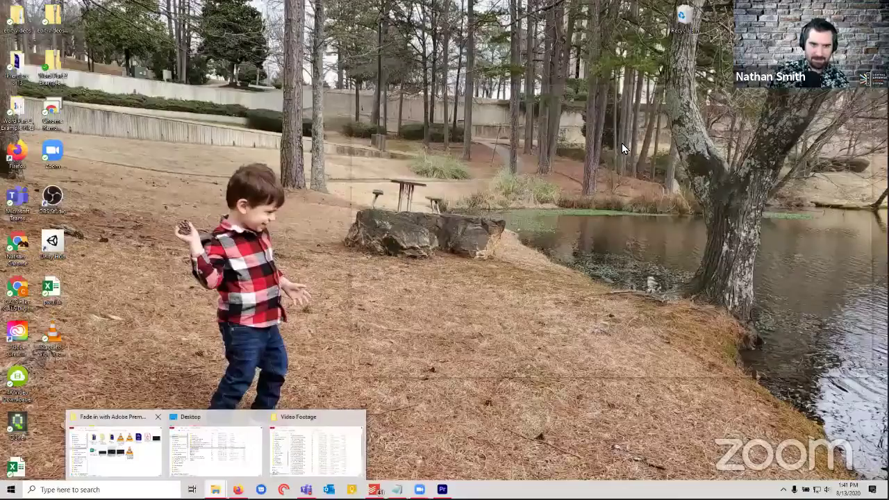
left_click(316, 448)
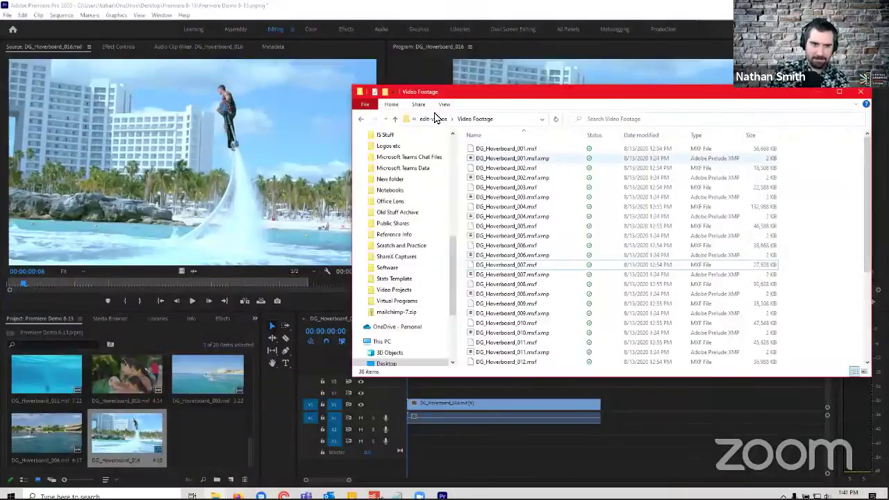
left_click(396, 119)
left_click(395, 118)
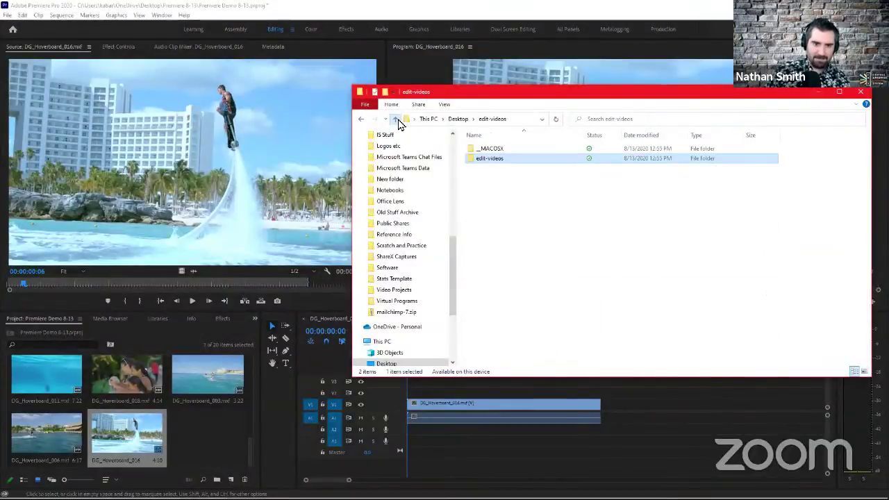
left_click(395, 119)
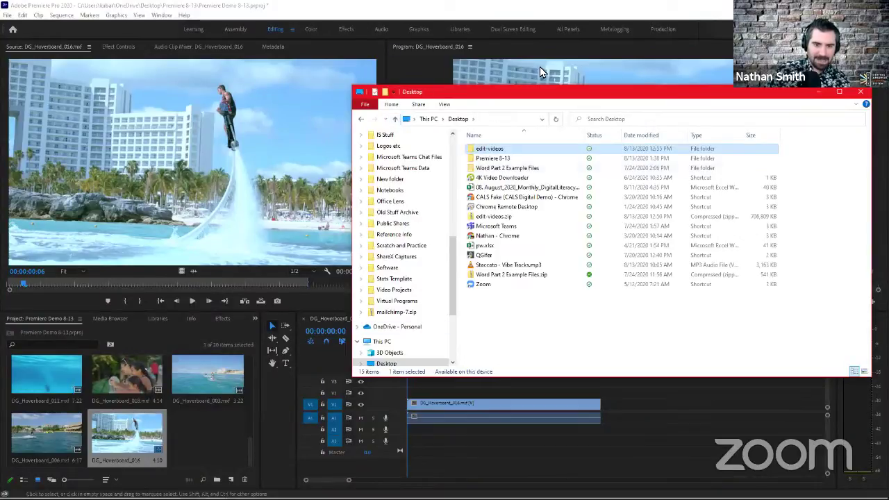
left_click_drag(620, 101, 654, 104)
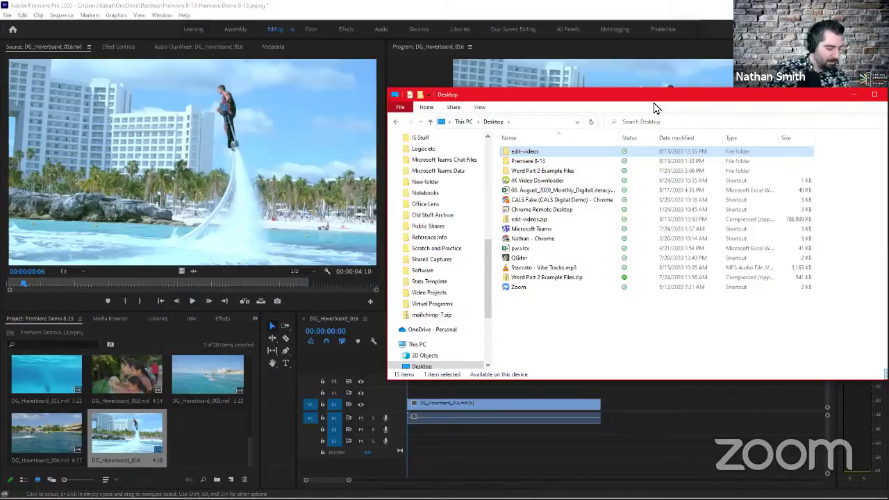
left_click(656, 79)
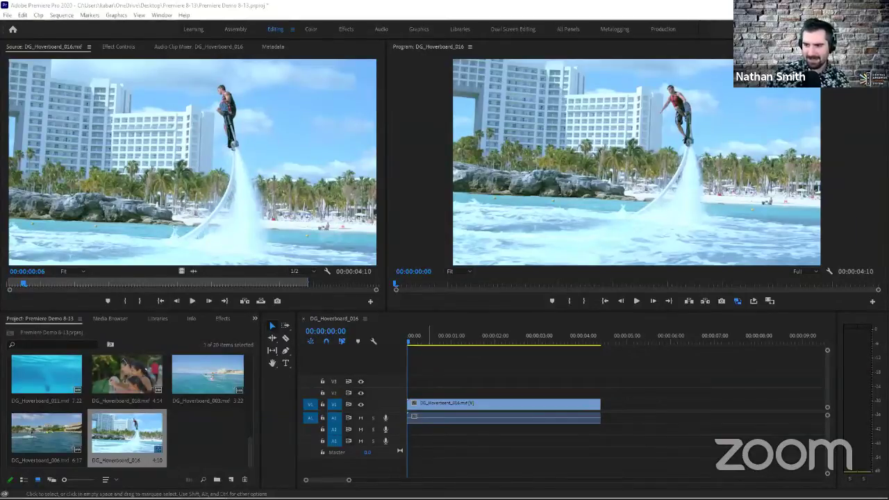
Import Staccato - Vibe Tracks.mp3 from the Desktop into the Project panel, then close Explorer.
left_click_drag(882, 264, 306, 410)
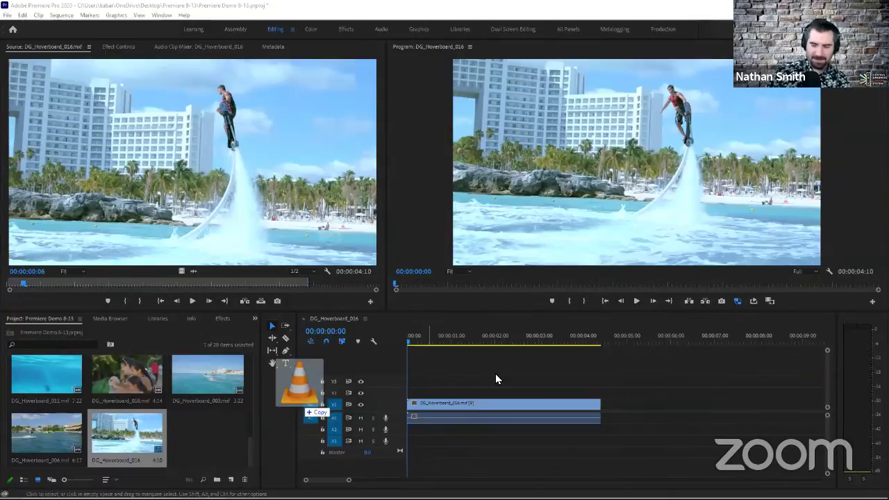
left_click_drag(496, 379, 888, 326)
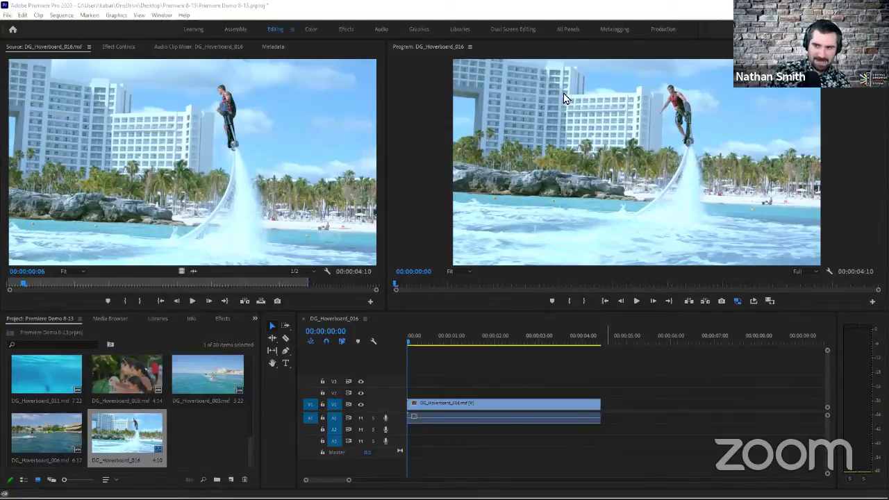
key("alt+Tab")
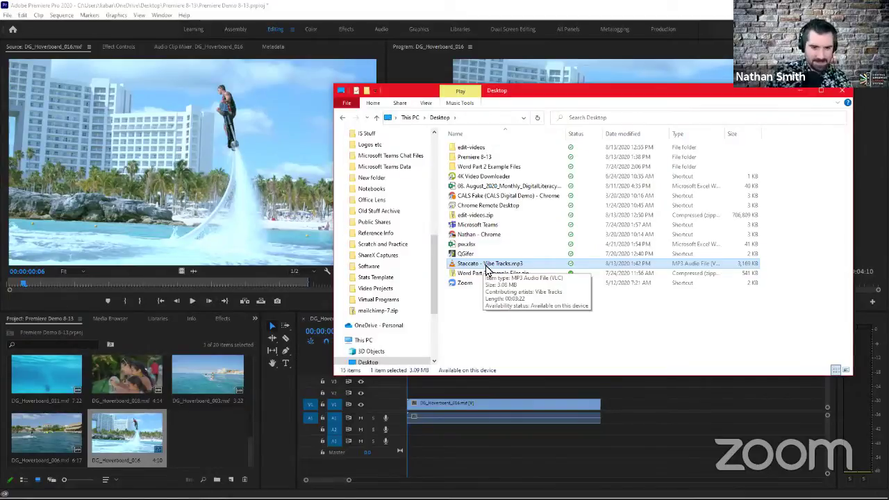
left_click_drag(498, 269, 214, 446)
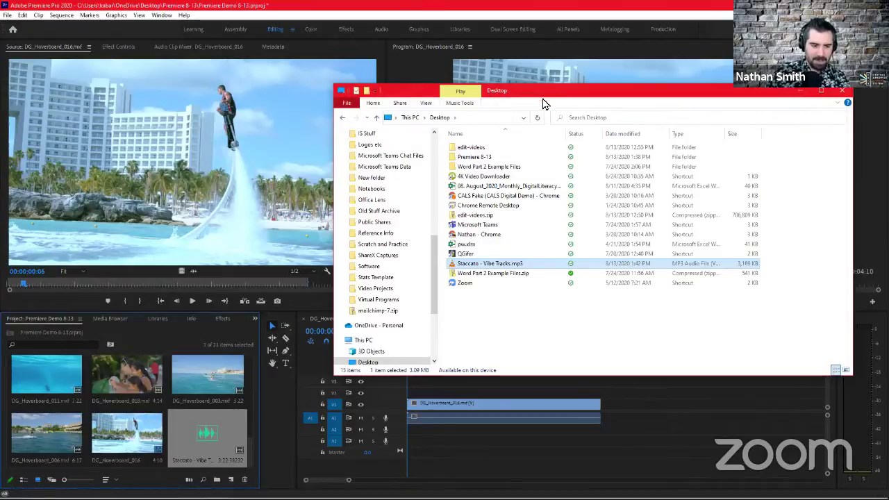
left_click_drag(546, 100, 543, 104)
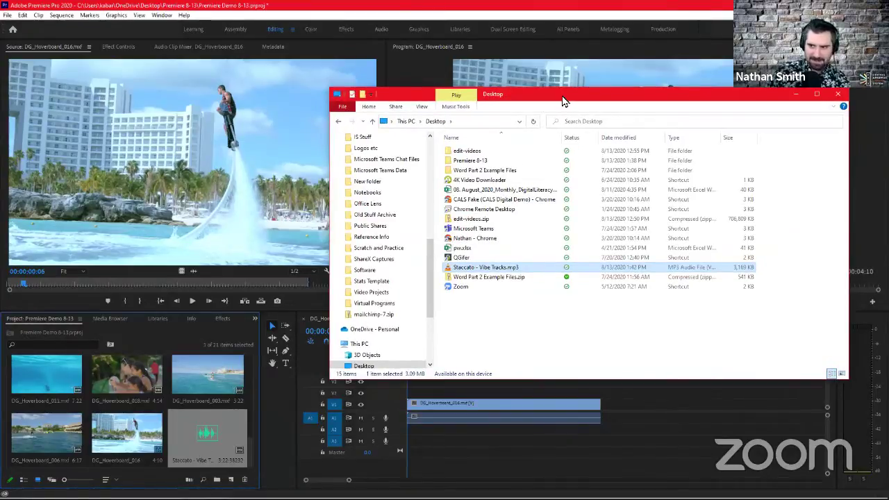
left_click(838, 94)
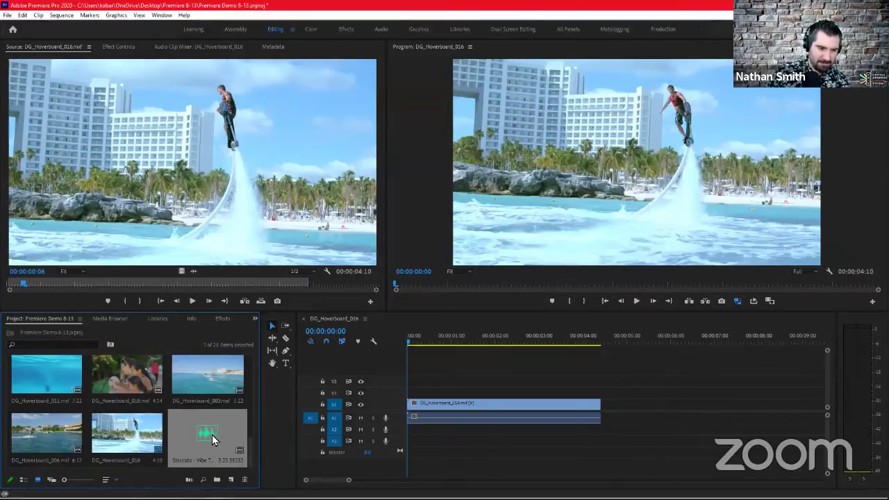
Place Staccato - Vibe Tracks on audio track A3 starting at 00:00:00:00.
left_click_drag(207, 434, 408, 453)
mouse_move(575, 420)
left_mouse_down()
mouse_move(625, 449)
mouse_move(595, 435)
mouse_move(468, 441)
mouse_move(411, 456)
mouse_move(420, 441)
mouse_move(396, 440)
mouse_move(403, 444)
left_mouse_up()
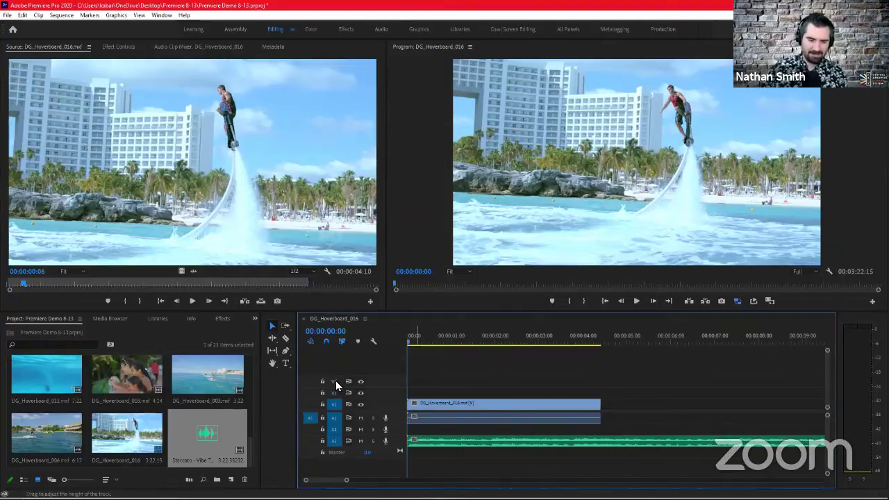
right_click(312, 440)
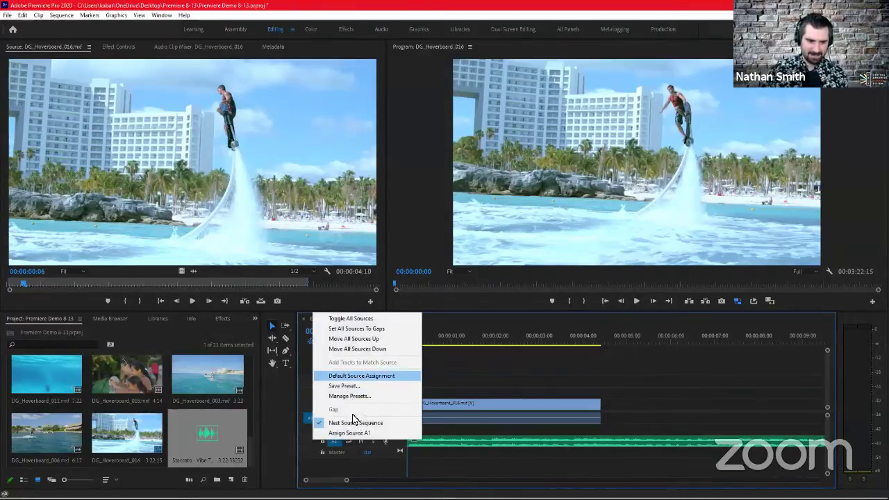
left_click(381, 466)
right_click(396, 442)
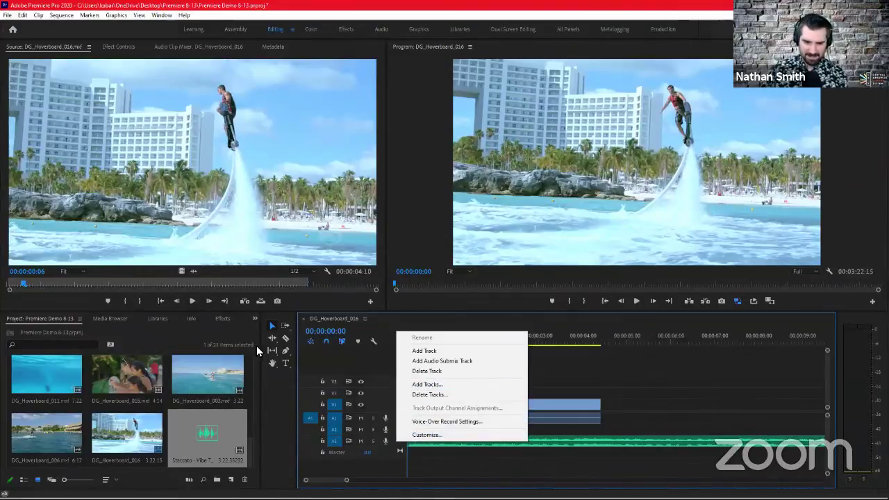
left_click(392, 464)
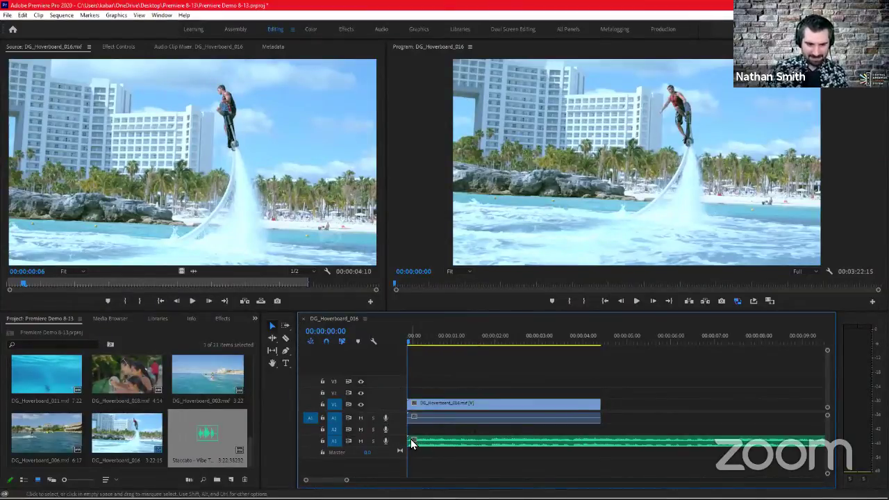
mouse_move(417, 440)
left_mouse_down()
mouse_move(398, 444)
mouse_move(417, 445)
left_mouse_up()
left_click(434, 382)
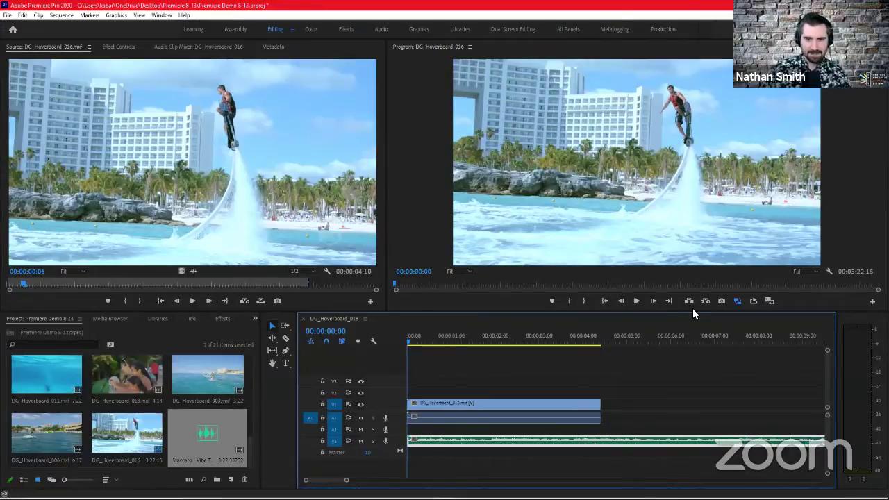
key("space")
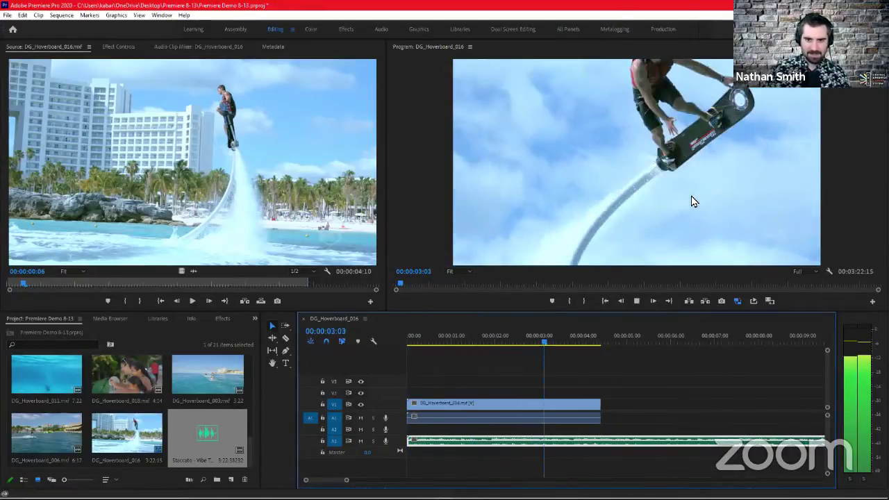
key("space")
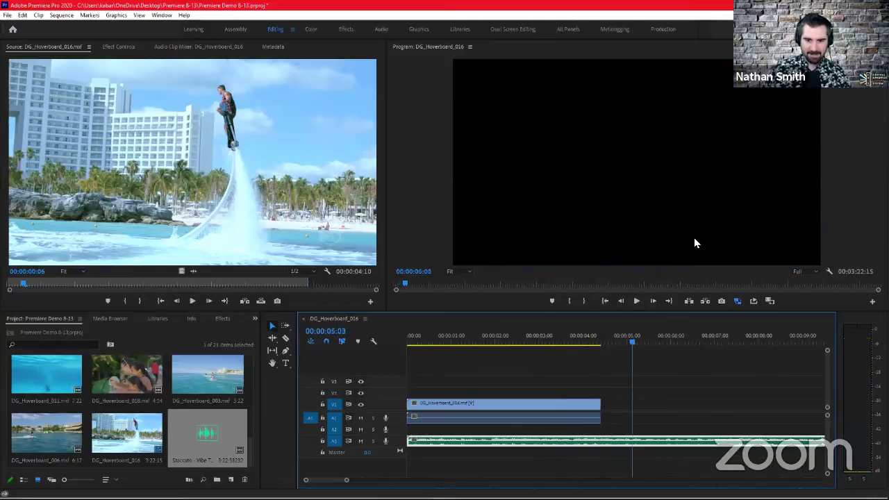
left_click_drag(625, 343, 390, 350)
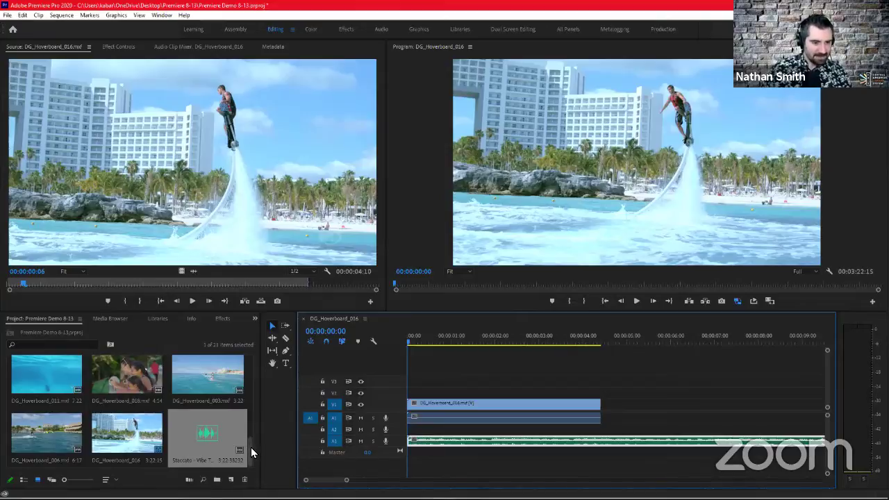
Load DG_Hoverboard_010 from the Project panel into the Source Monitor.
left_click_drag(248, 447, 241, 429)
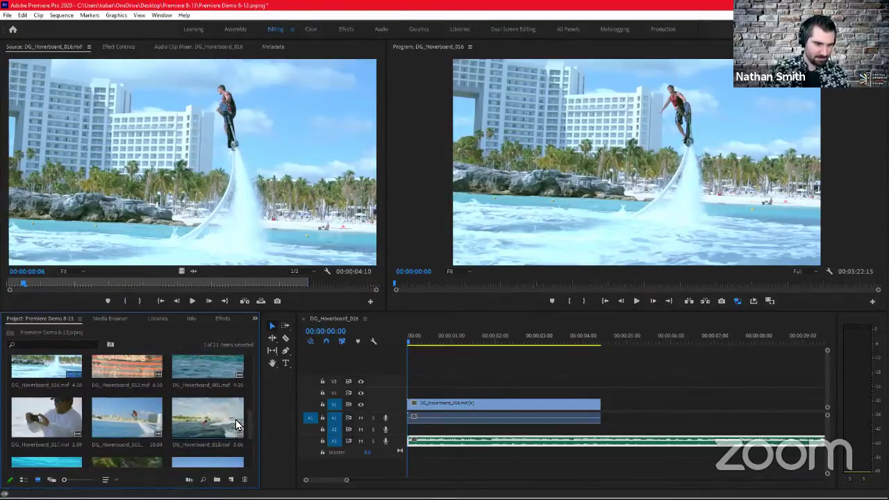
left_click(184, 421)
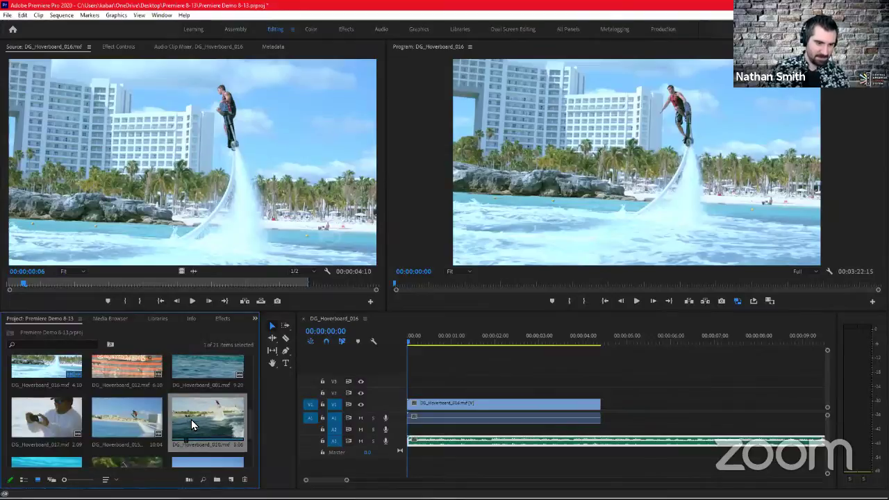
double_click(190, 420)
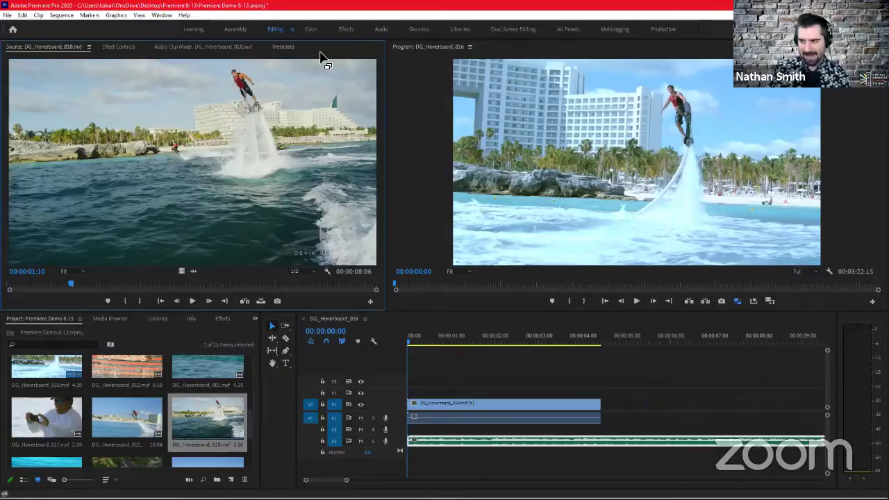
Shuttle through DG_Hoverboard_010 forward and backward with J, K, L and Space.
key("j")
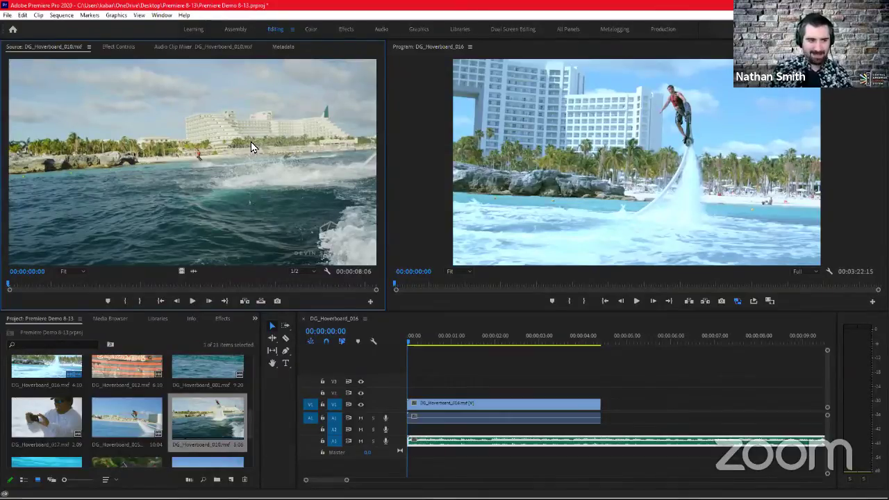
key("space")
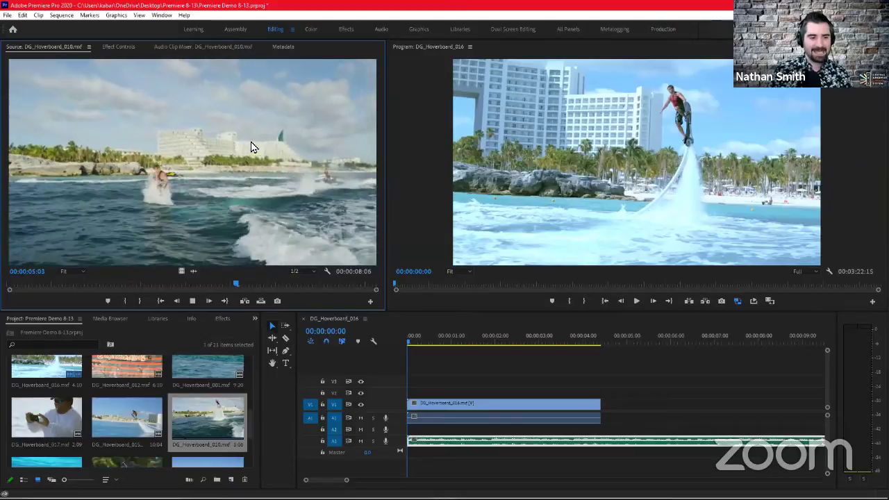
key("space")
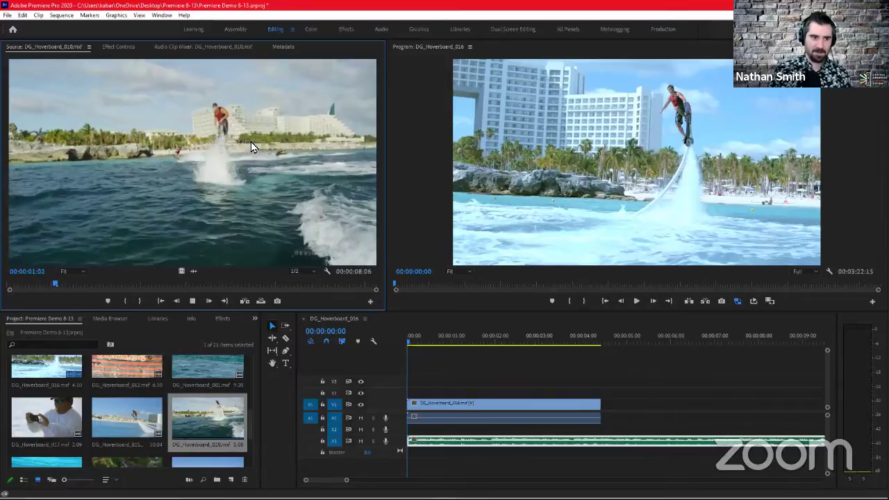
key("k")
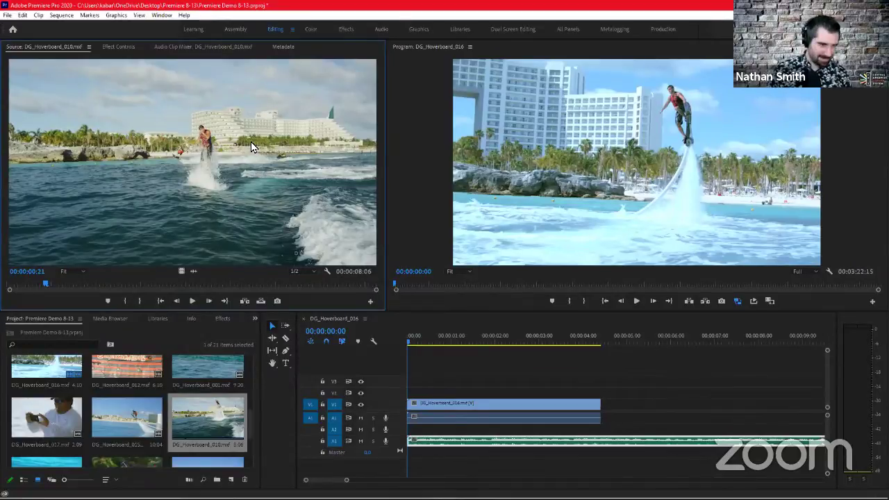
key("l")
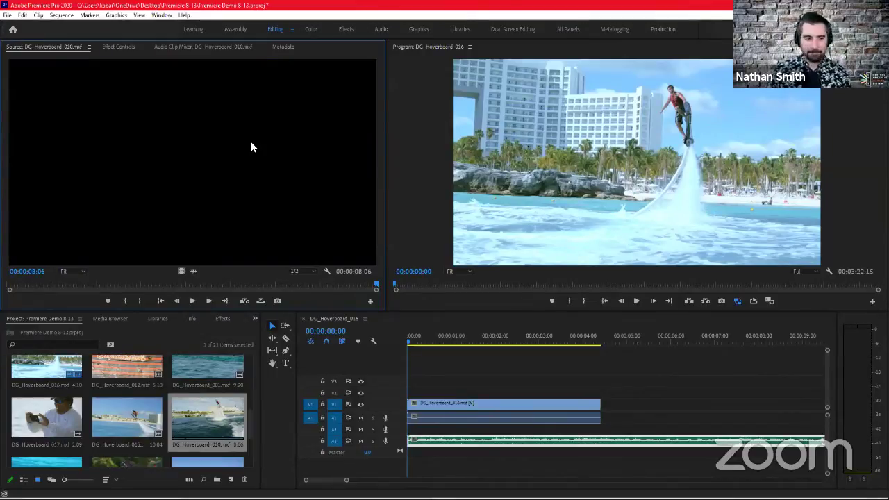
key("j")
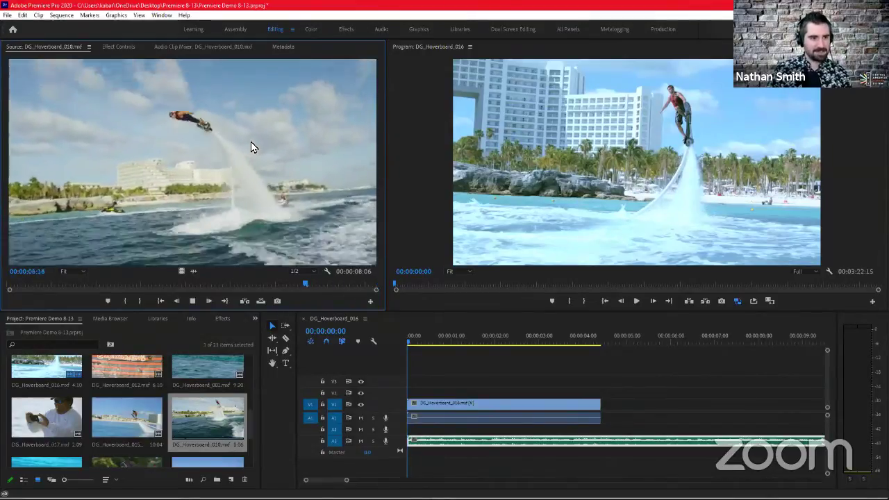
key("j")
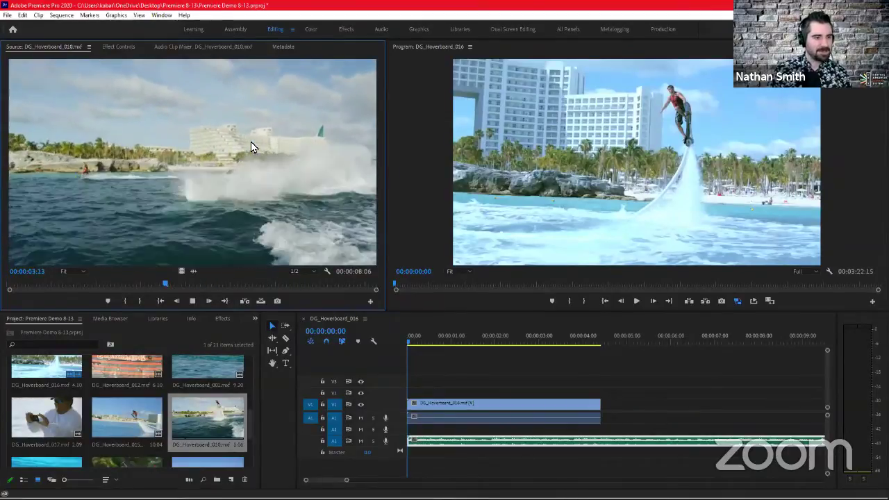
key("j")
key("l")
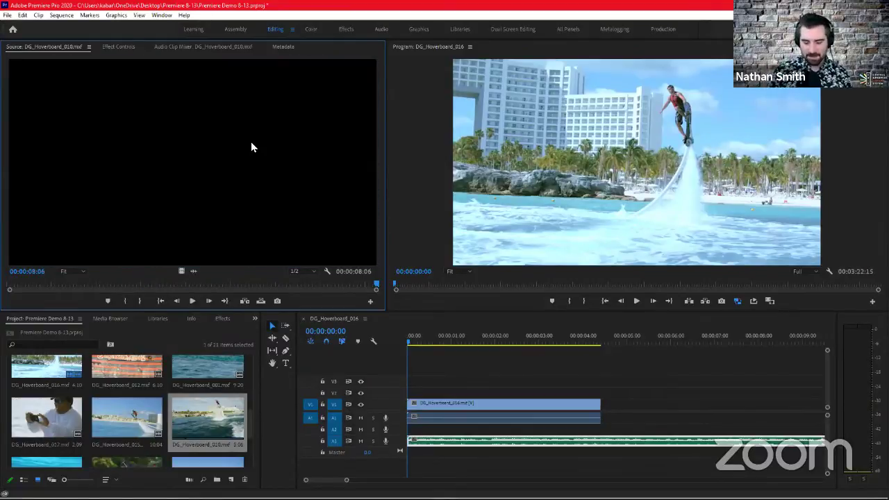
key("j")
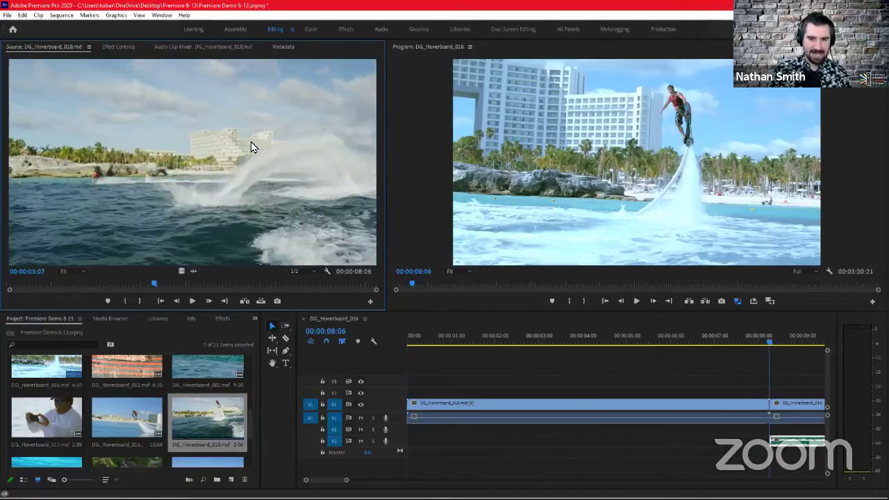
Stop clip 010 at 00:00:06:06 and undo the two accidental timeline edits.
key("l")
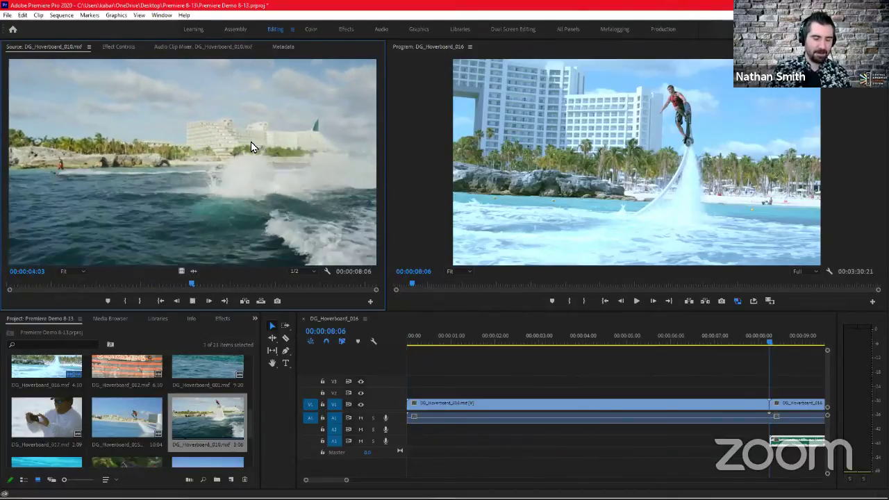
key("k")
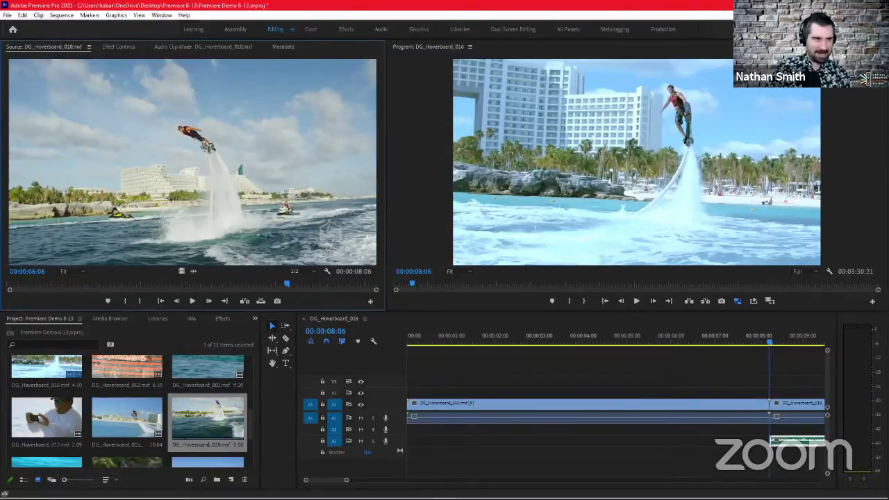
left_click(23, 16)
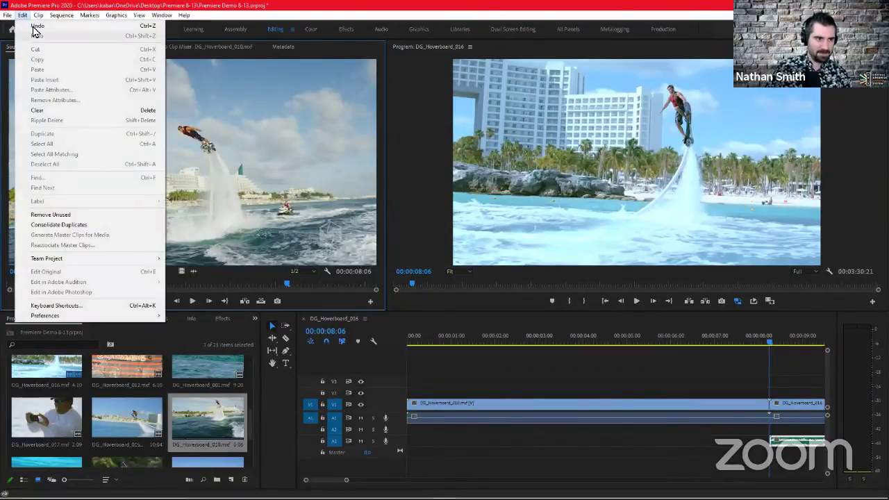
left_click(22, 26)
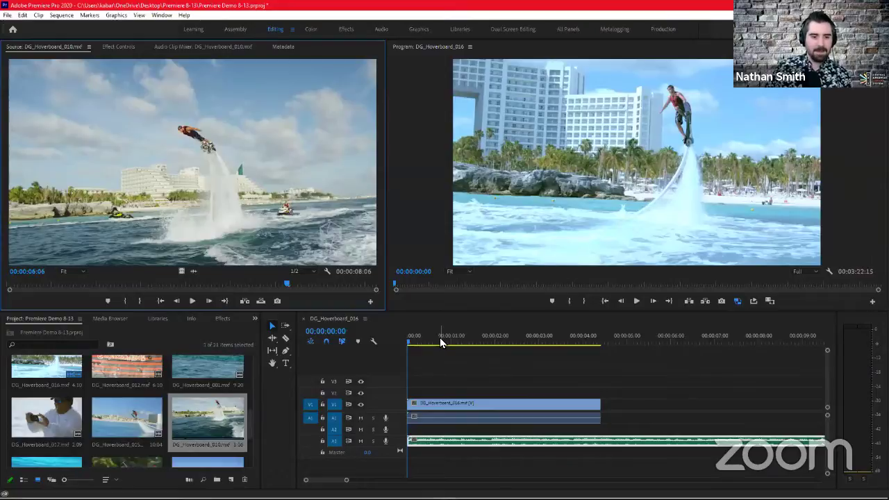
left_click_drag(439, 338, 401, 332)
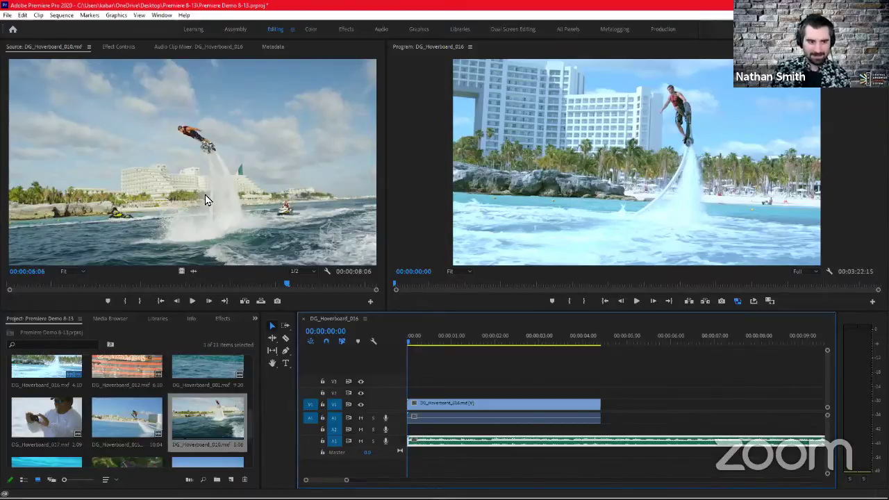
key("space")
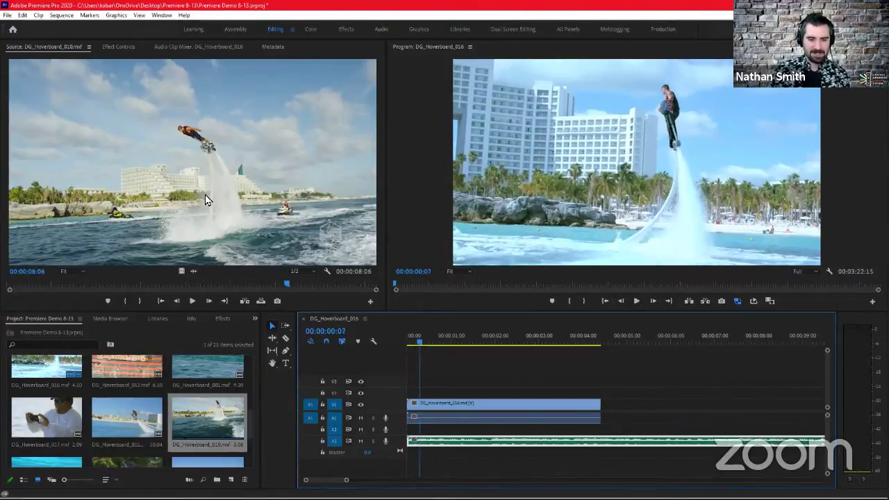
key("space")
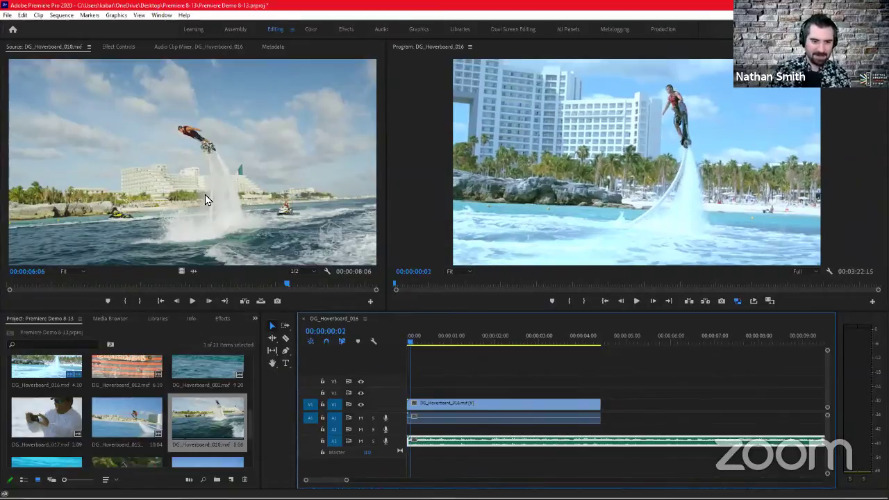
key("space")
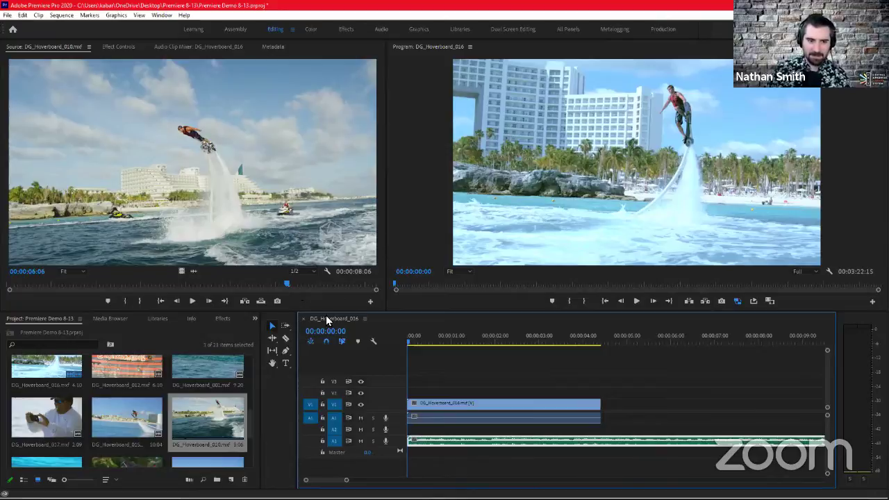
Overwrite DG_Hoverboard_010 from its first frame onto V1 right after the 016 clip.
left_click_drag(174, 286, 7, 286)
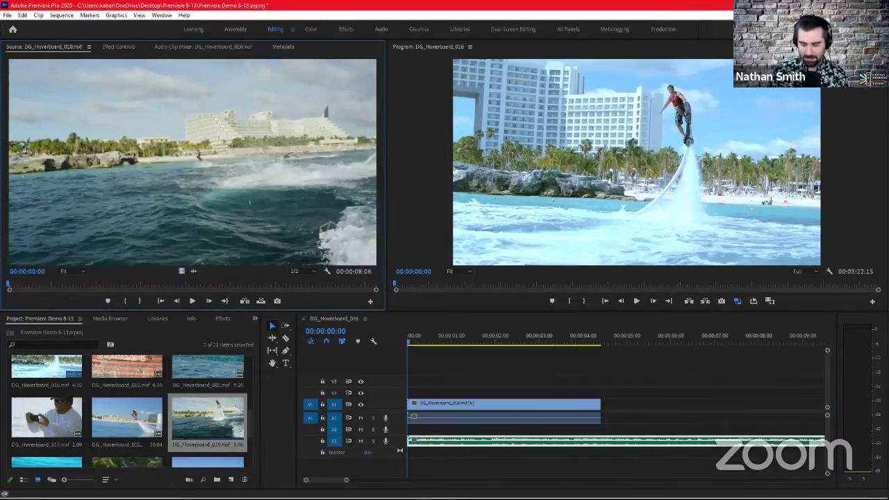
key("space")
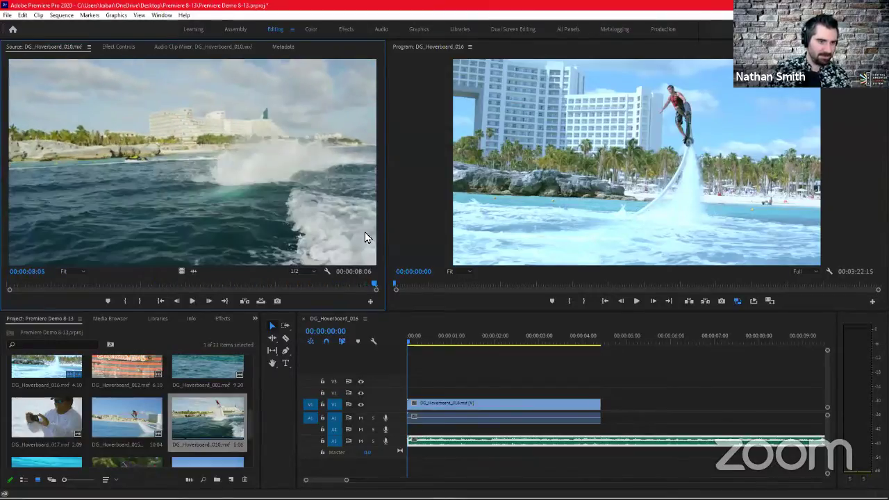
left_click_drag(343, 283, 148, 307)
left_click_drag(23, 311, 4, 313)
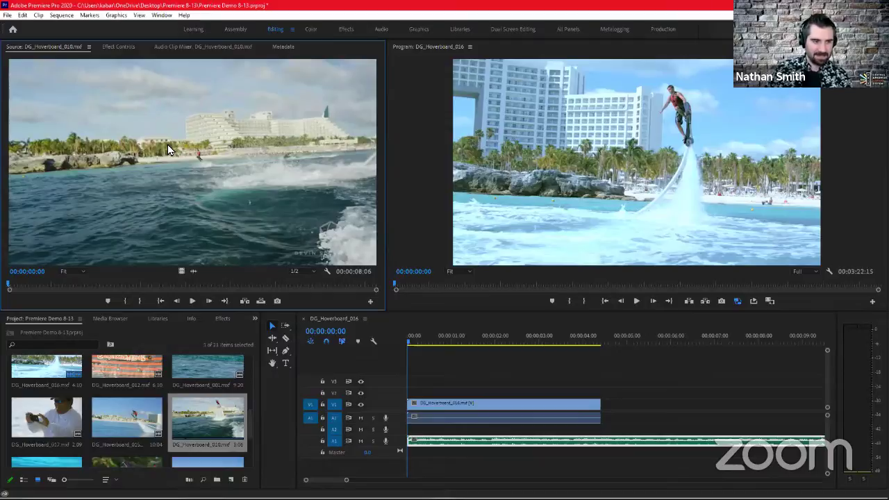
left_click_drag(282, 186, 607, 415)
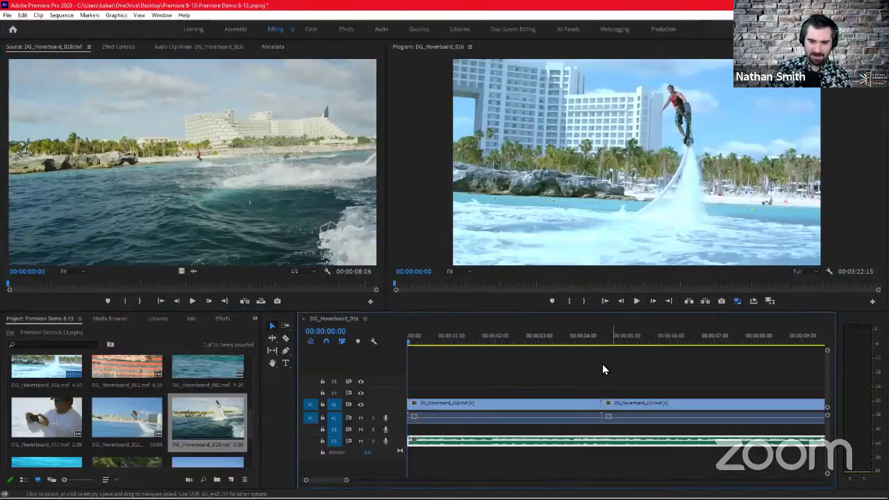
left_click(593, 341)
left_click(548, 340)
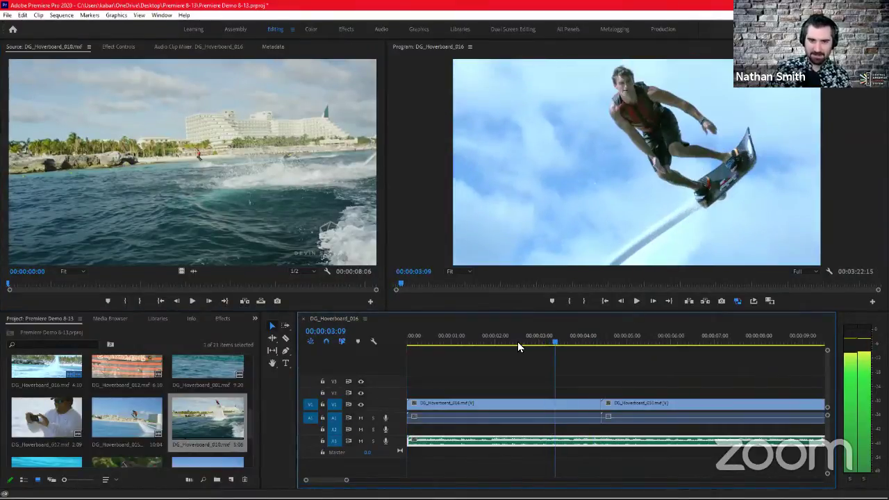
left_click(571, 341)
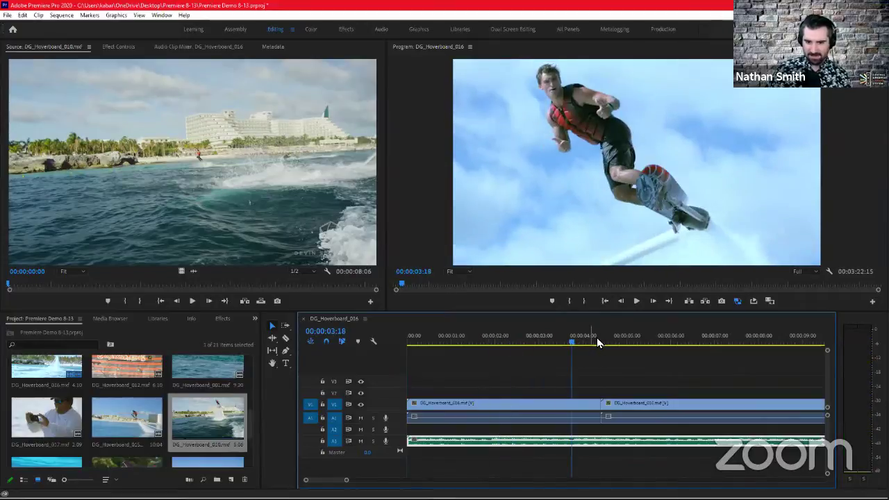
left_click(595, 338)
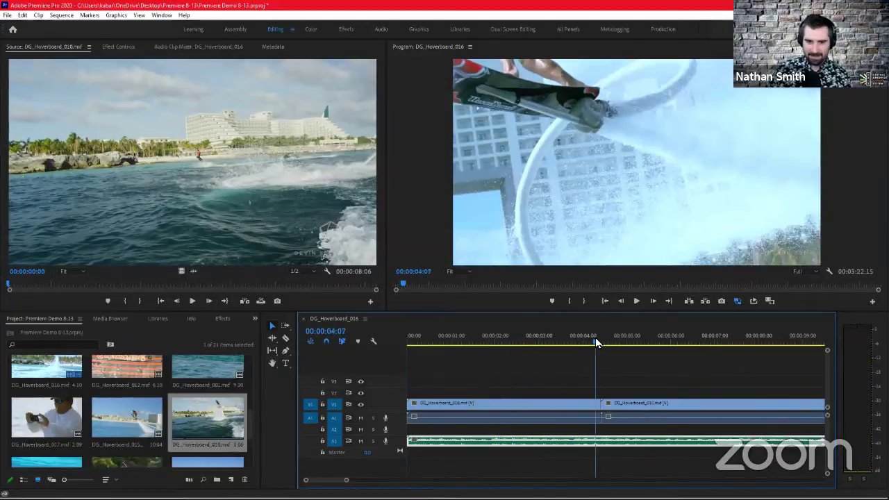
key("space")
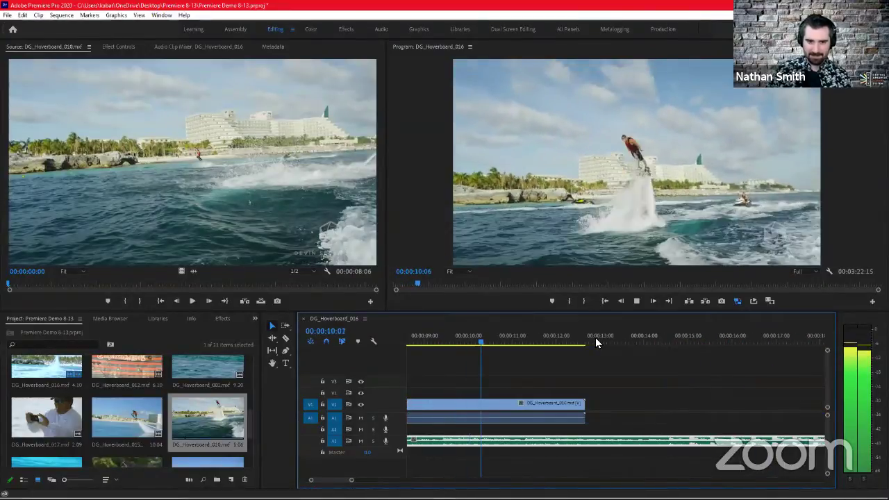
key("space")
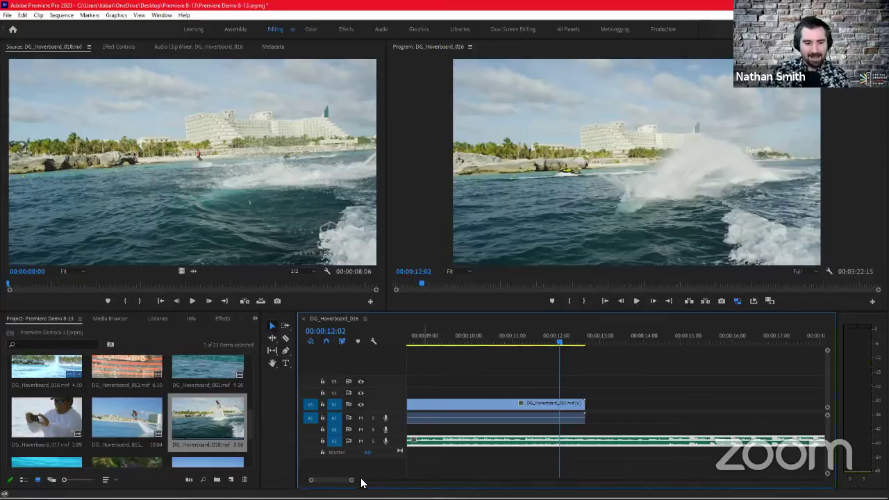
Zoom out the timeline to show both clips and load the 7:16 DG_Hoverboard_013 clip.
scroll(357, 482, "up", 2)
left_click_drag(351, 479, 381, 480)
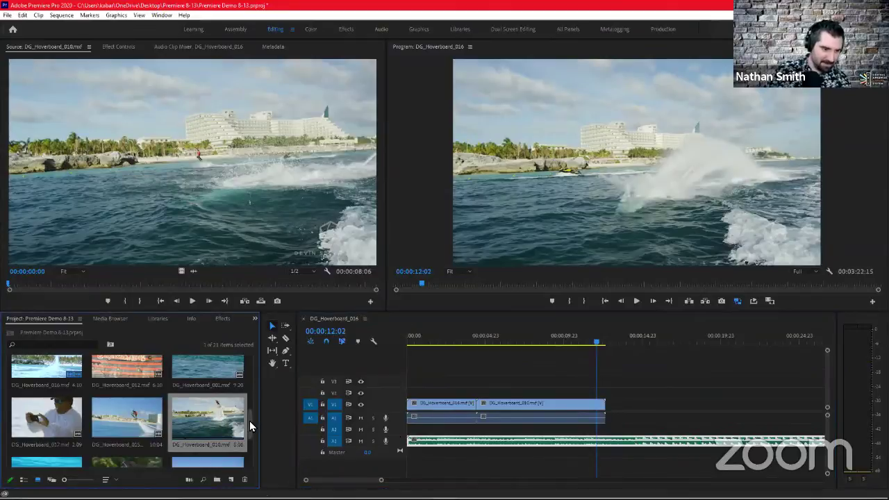
scroll(252, 410, "up", 3)
scroll(248, 438, "up", 5)
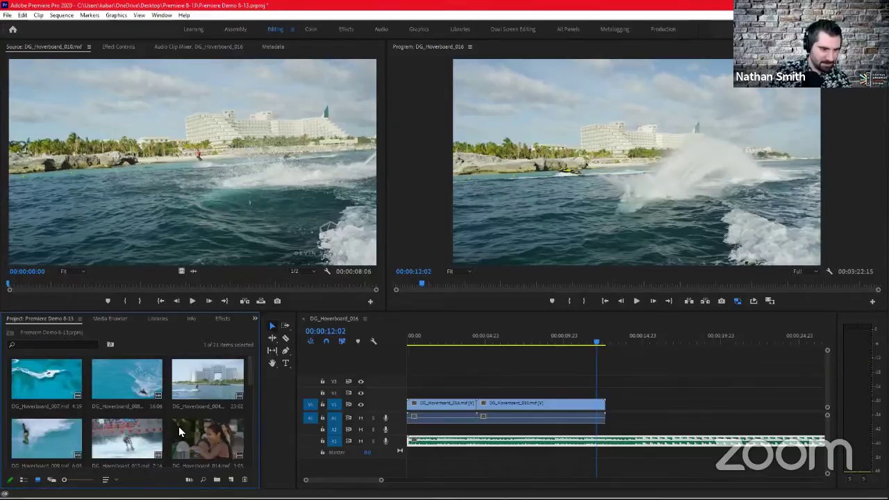
left_click(114, 448)
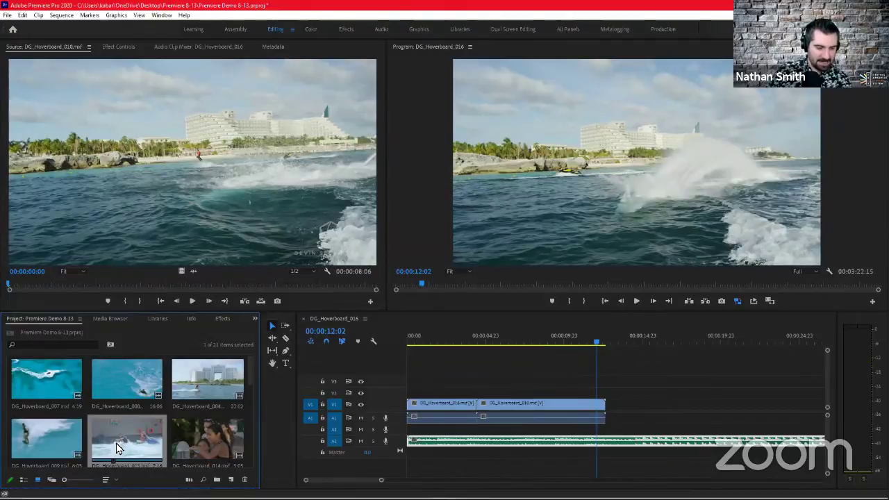
double_click(118, 448)
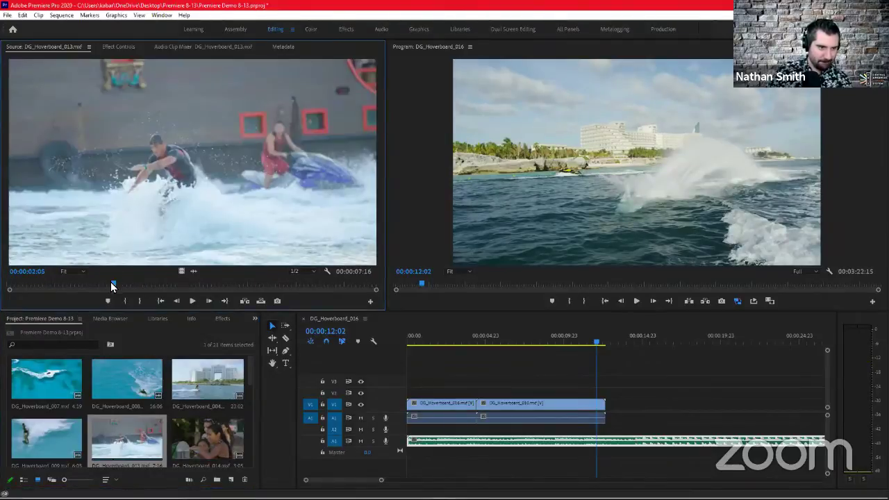
Scrub and play DG_Hoverboard_013 to find where the ride starts, near 00:00:02:11.
mouse_move(113, 283)
left_mouse_down()
mouse_move(26, 289)
mouse_move(110, 297)
left_mouse_up()
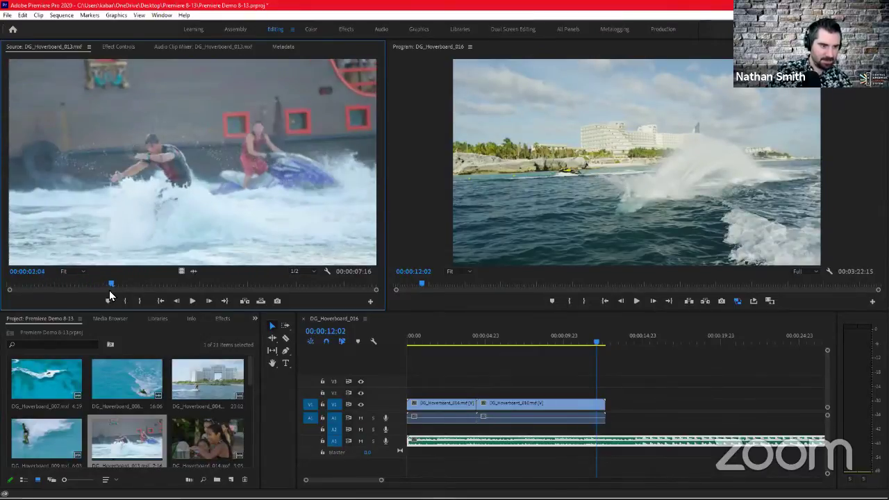
key("space")
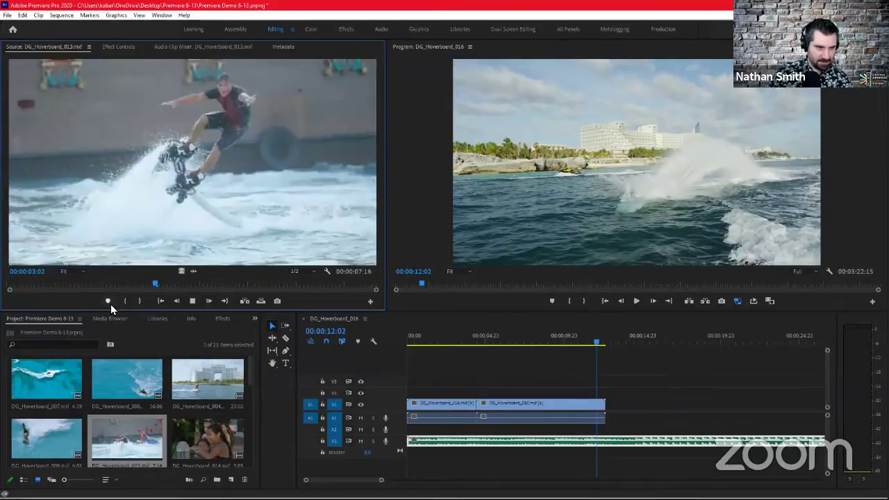
left_click(82, 289)
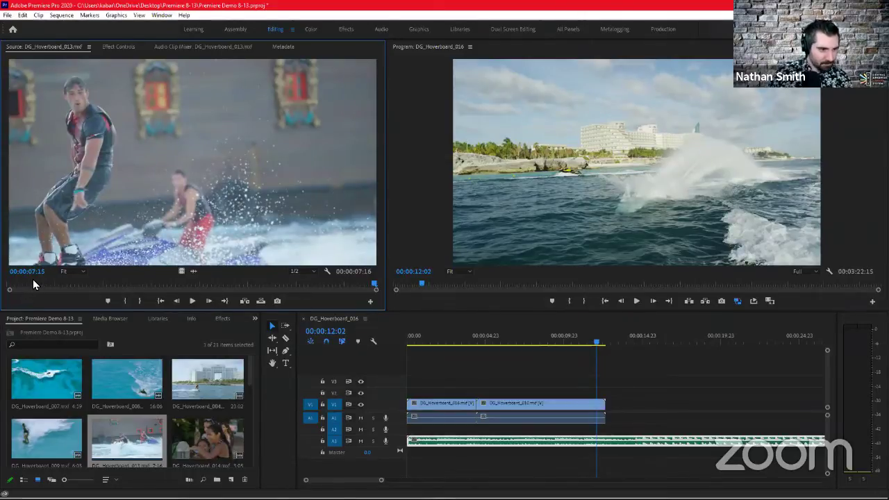
left_click_drag(32, 282, 94, 286)
left_click_drag(105, 290, 126, 299)
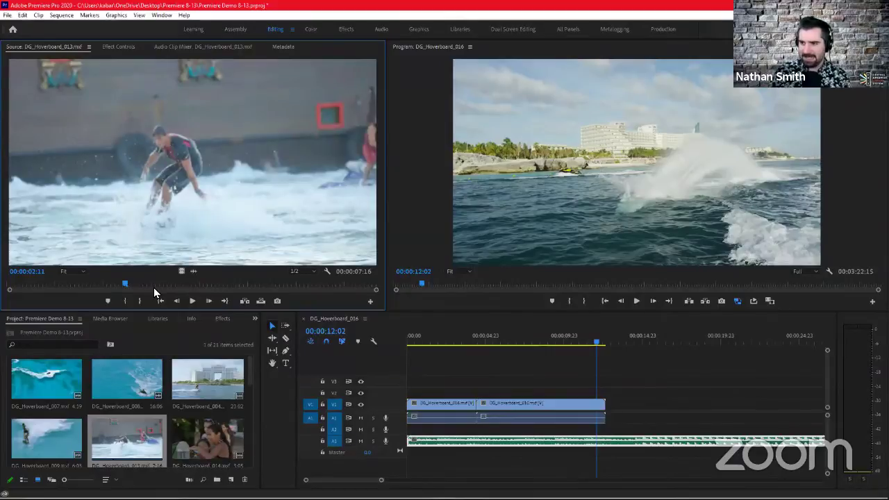
Mark an In point in clip 013 and place its 5:05 range on V1 after clip 010.
key("i")
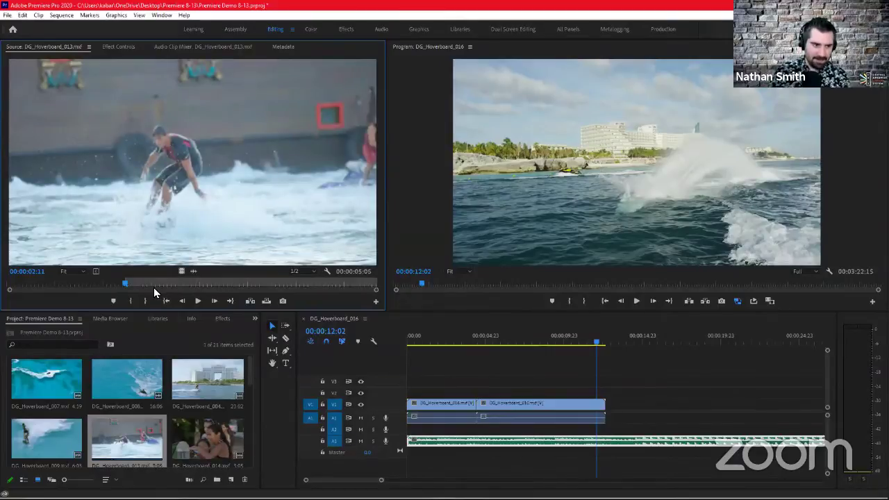
left_click(187, 283)
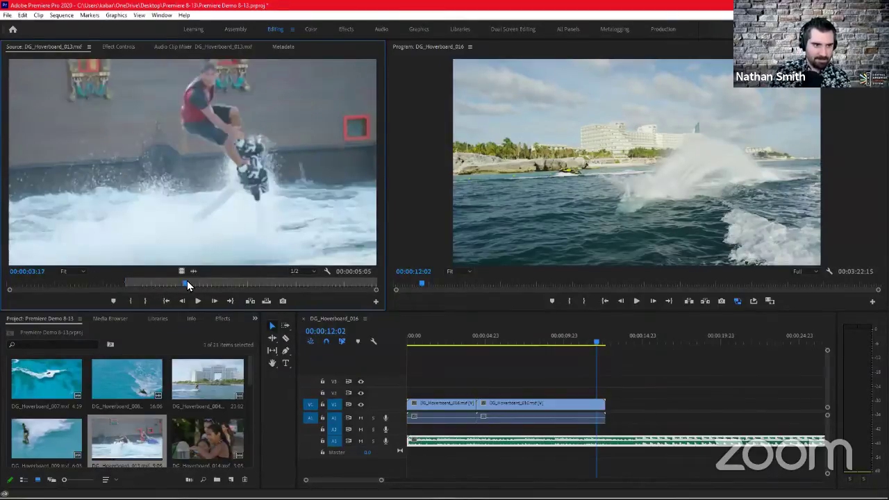
left_click_drag(196, 281, 376, 286)
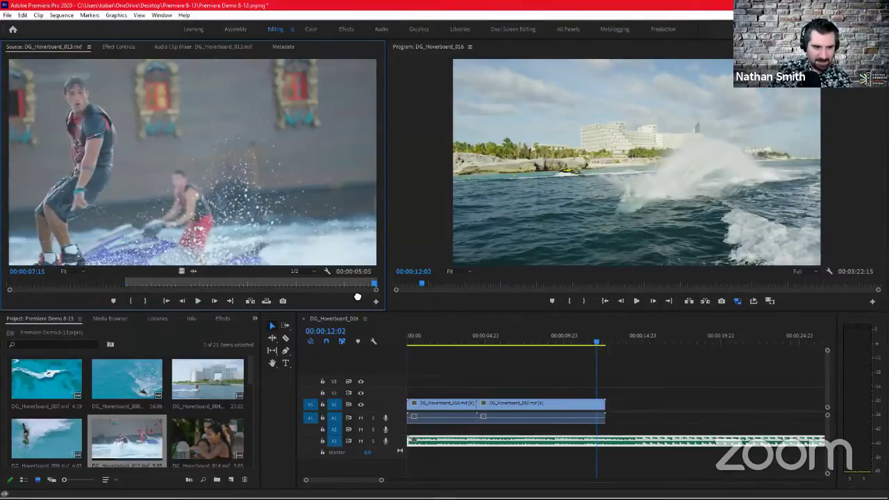
left_click_drag(217, 209, 610, 410)
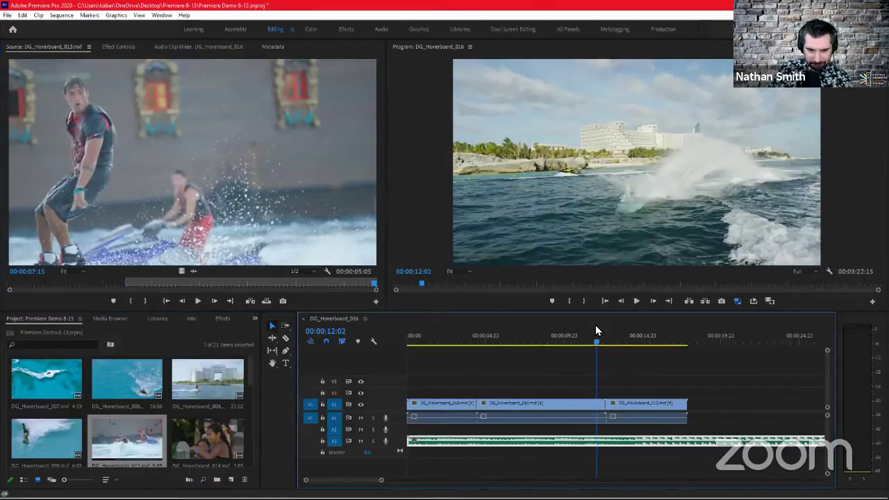
Park the sequence playhead on clip 013's last frame at 00:00:17:20.
mouse_move(622, 341)
left_mouse_down()
mouse_move(595, 344)
mouse_move(655, 343)
mouse_move(612, 341)
left_mouse_up()
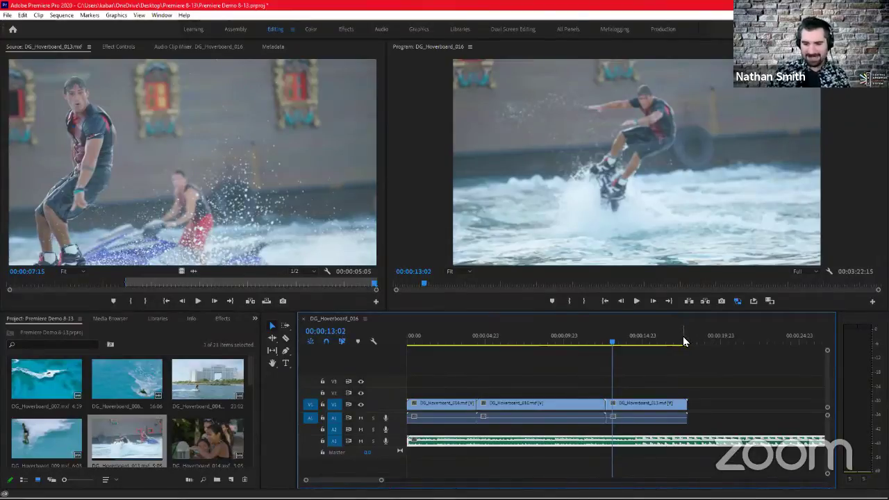
left_click_drag(684, 341, 689, 331)
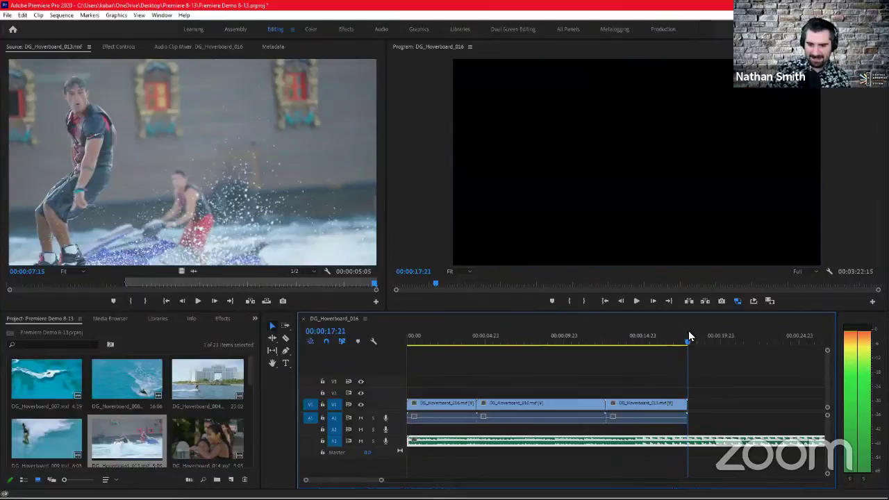
key("Left")
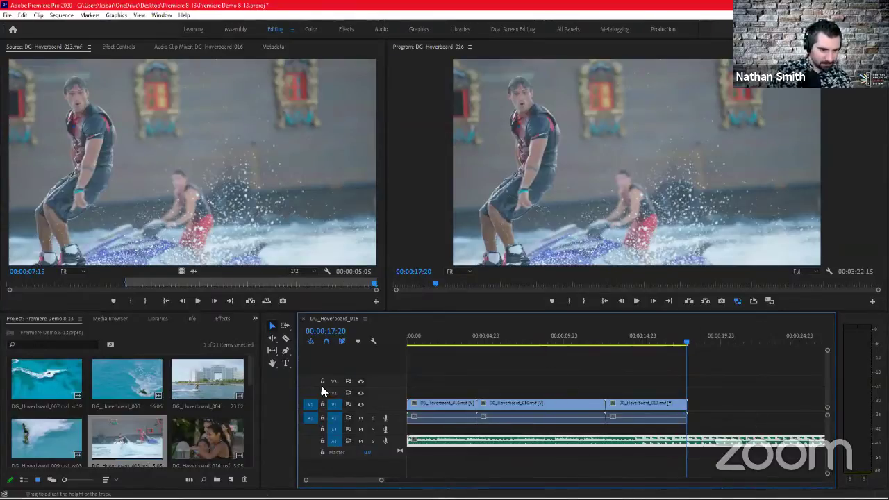
Load DG_Hoverboard_017 from the Project panel and place its 2:09 range on V1 after clip 013.
scroll(250, 375, "down", 3)
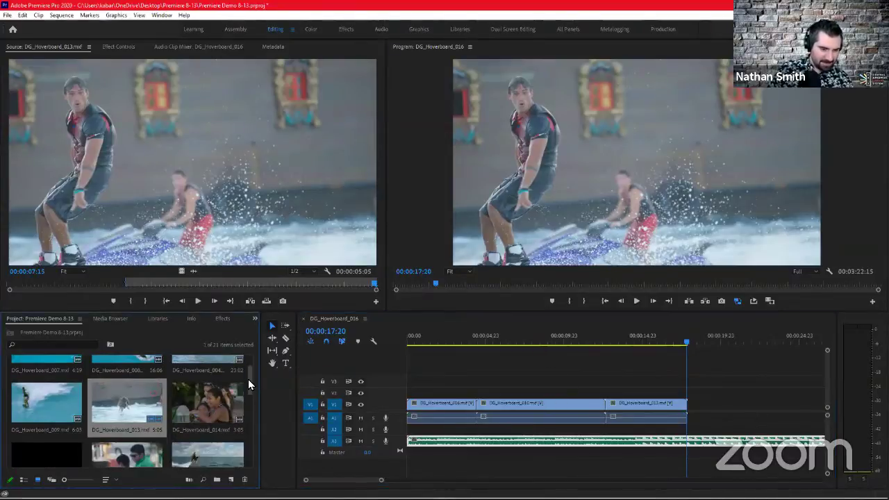
scroll(242, 416, "down", 5)
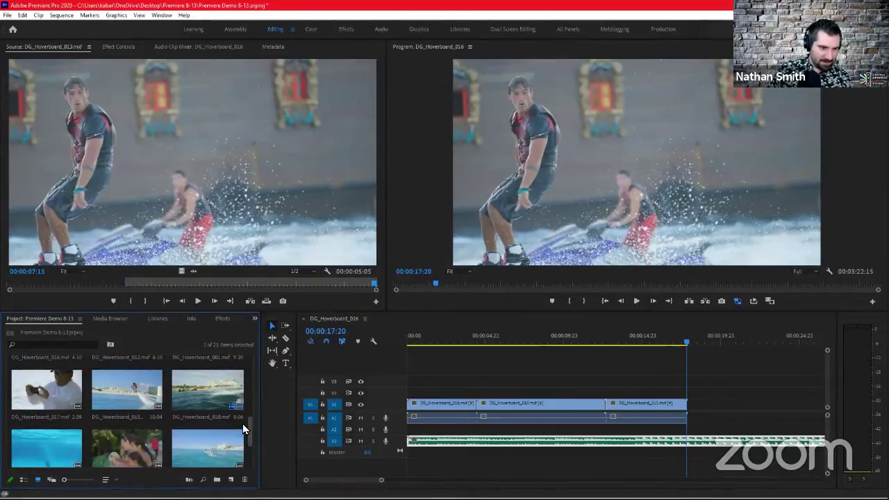
double_click(54, 421)
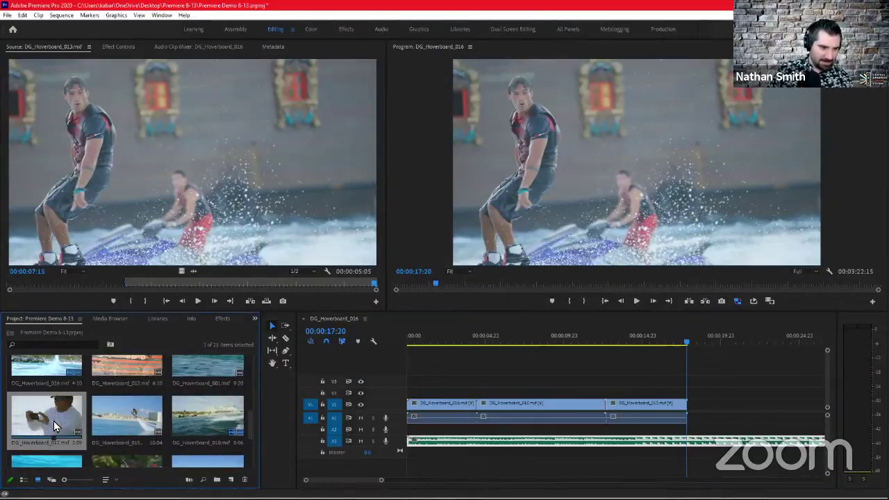
left_click_drag(95, 286, 165, 298)
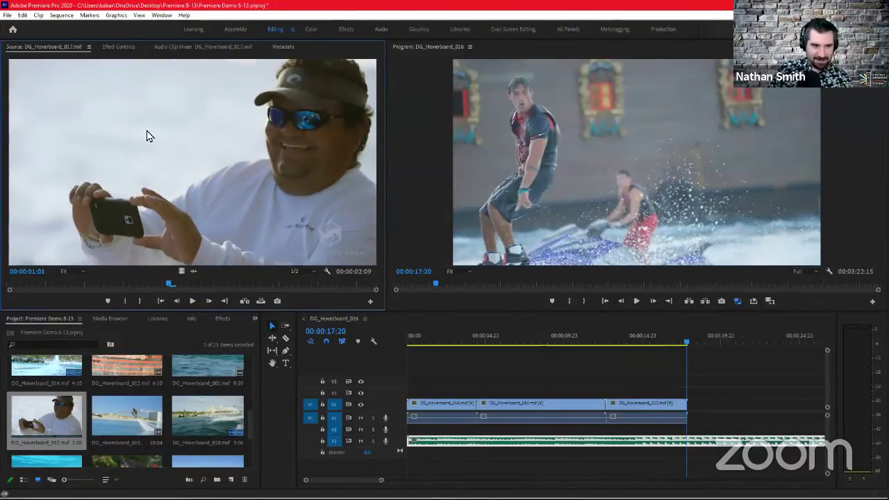
left_click_drag(145, 135, 683, 404)
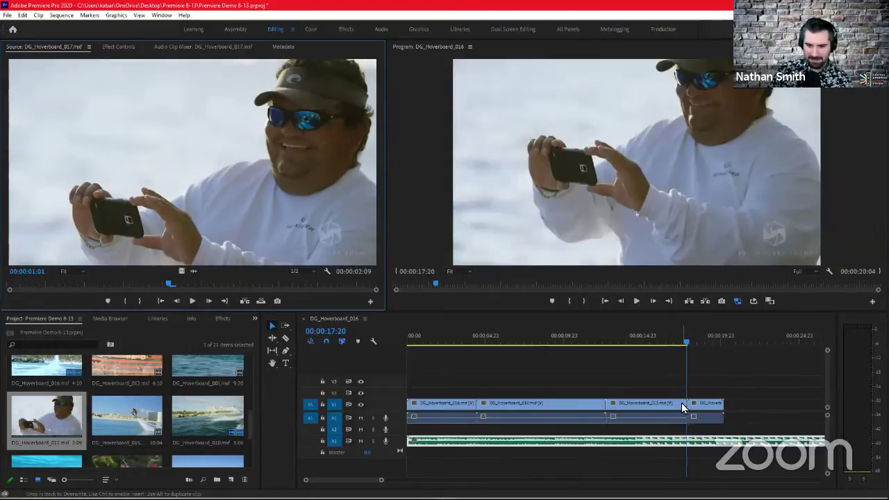
left_click(705, 340)
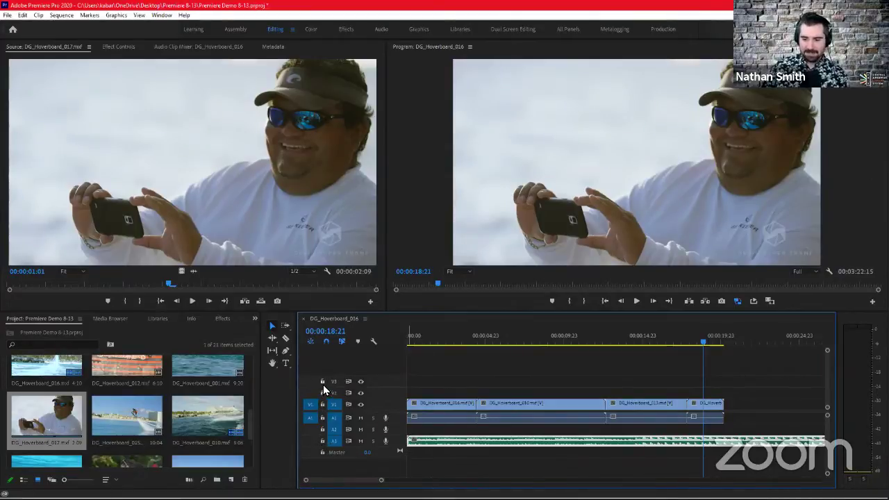
mouse_move(323, 495)
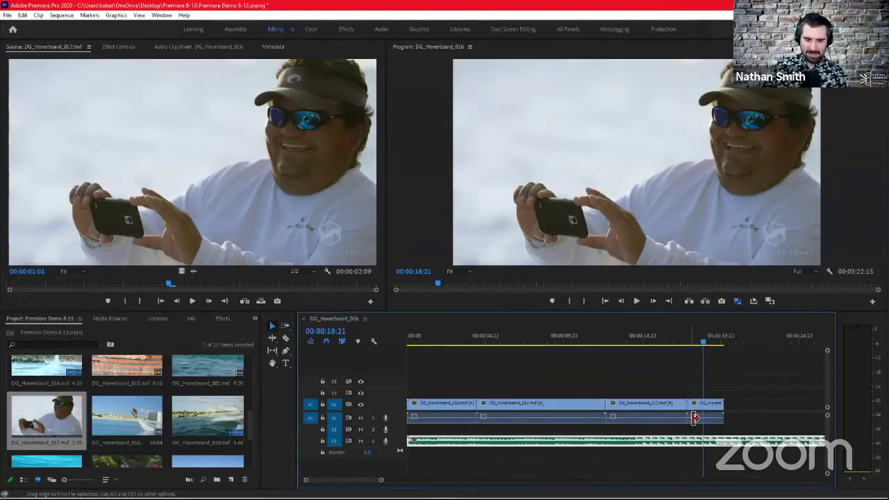
mouse_move(366, 480)
left_mouse_down()
mouse_move(444, 480)
mouse_move(368, 480)
left_mouse_up()
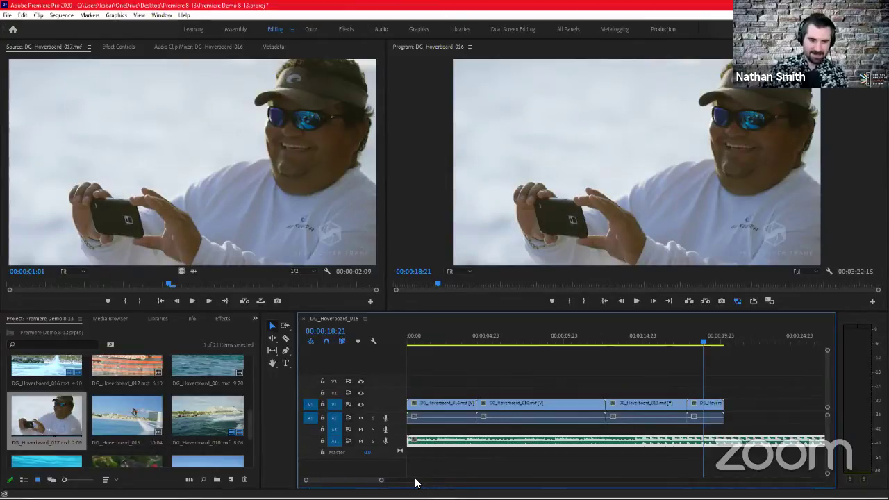
Lock audio track A3, then mute tracks A1 and A2 and unmute them again.
left_click(323, 442)
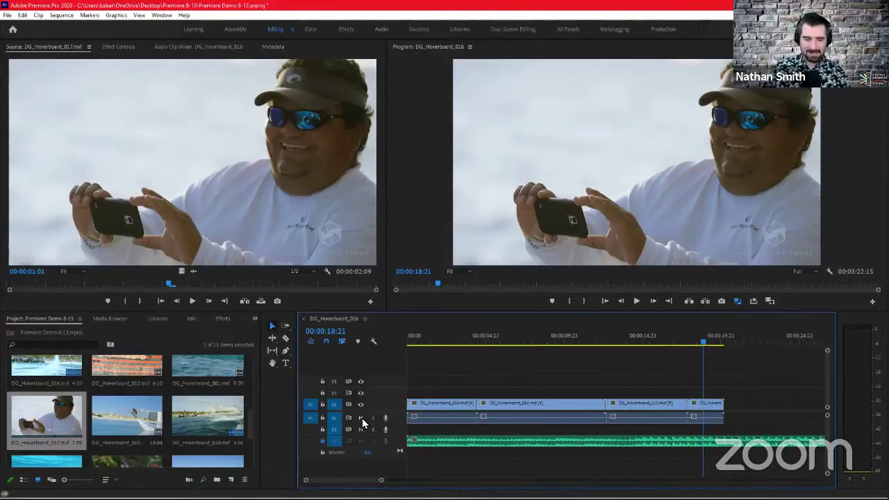
left_click(361, 418)
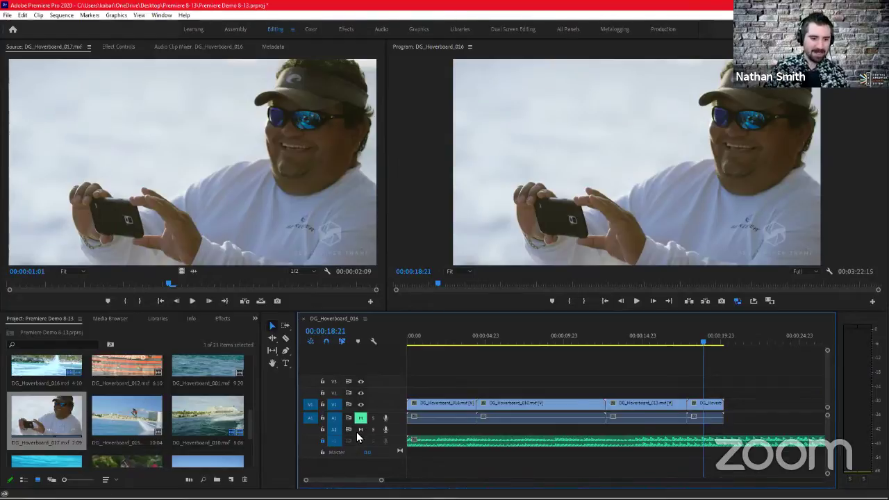
left_click(361, 430)
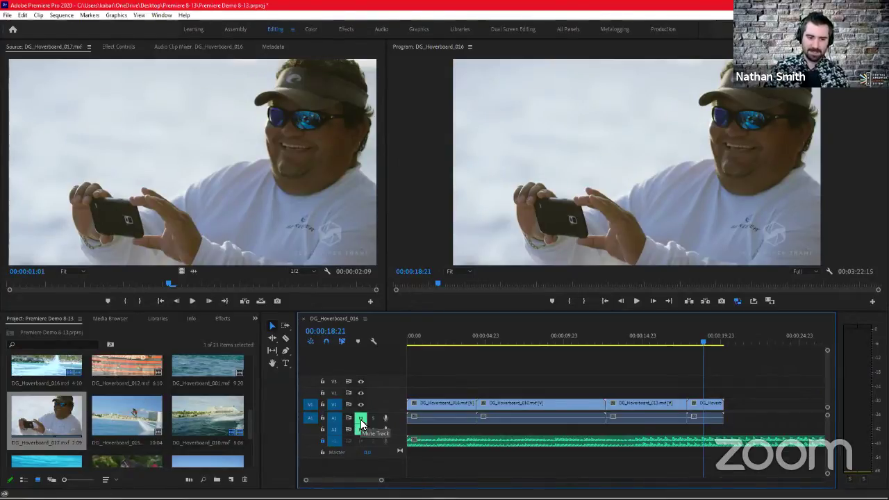
left_click(361, 430)
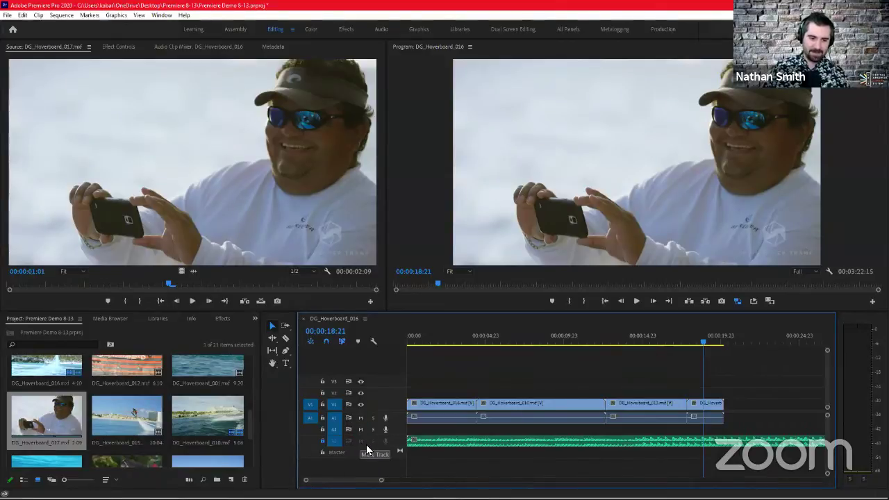
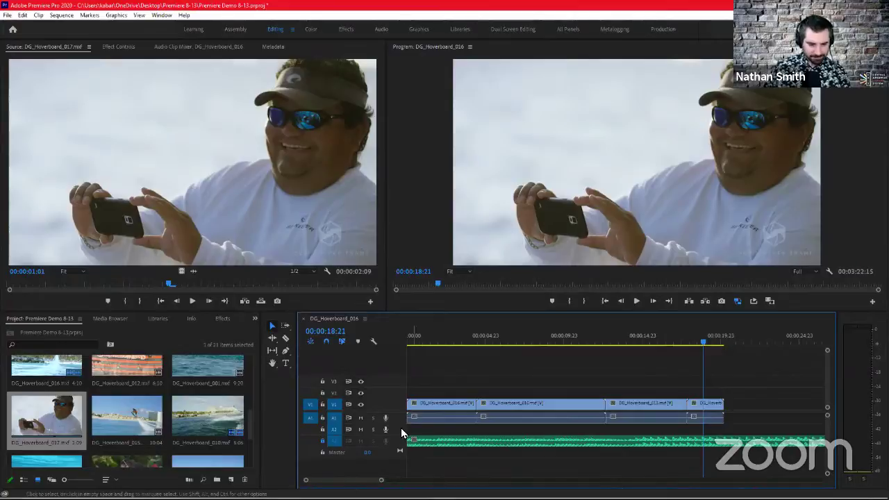
Record a first voice-over take on A2, playing from the jet-ski shot near 7 seconds.
left_click(726, 341)
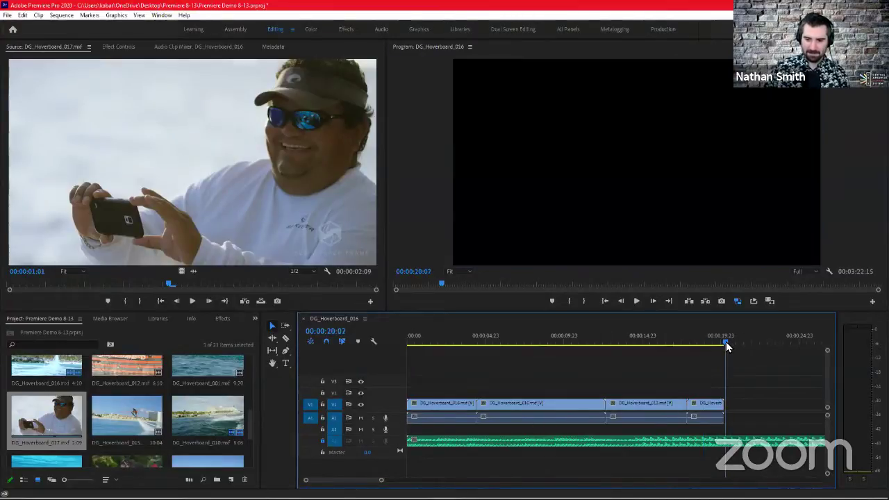
left_click(523, 360)
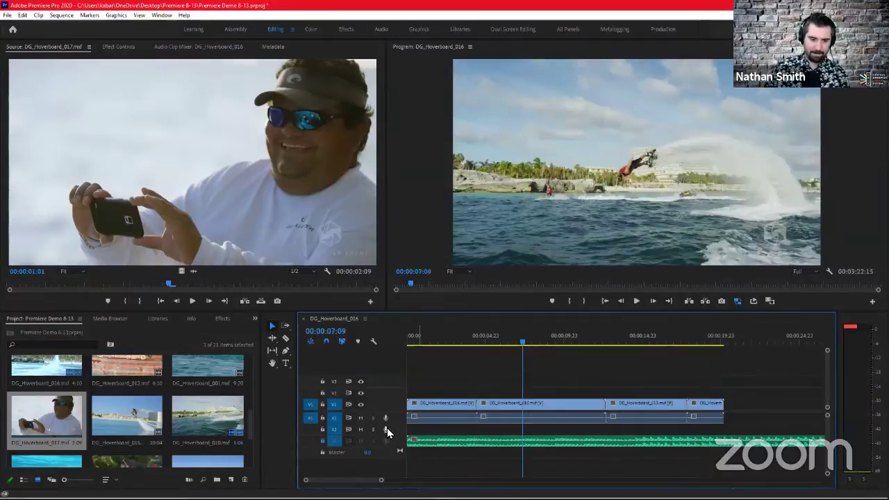
key("Up")
key("space")
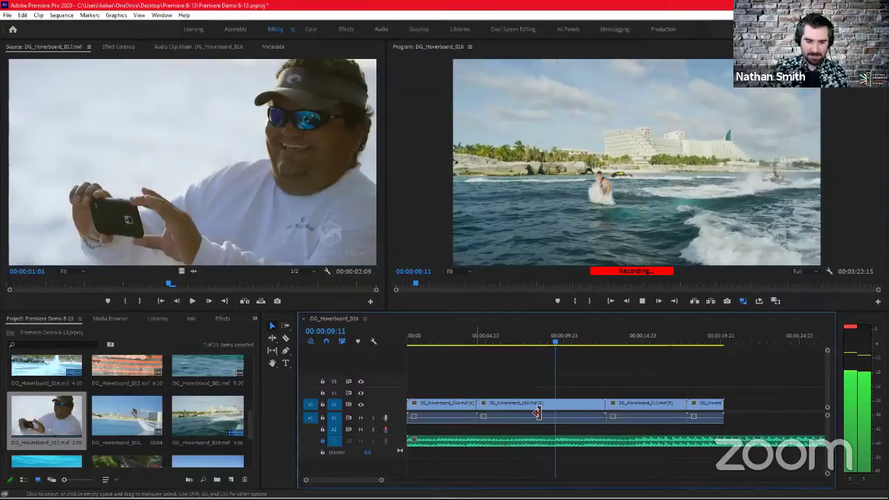
left_click(388, 431)
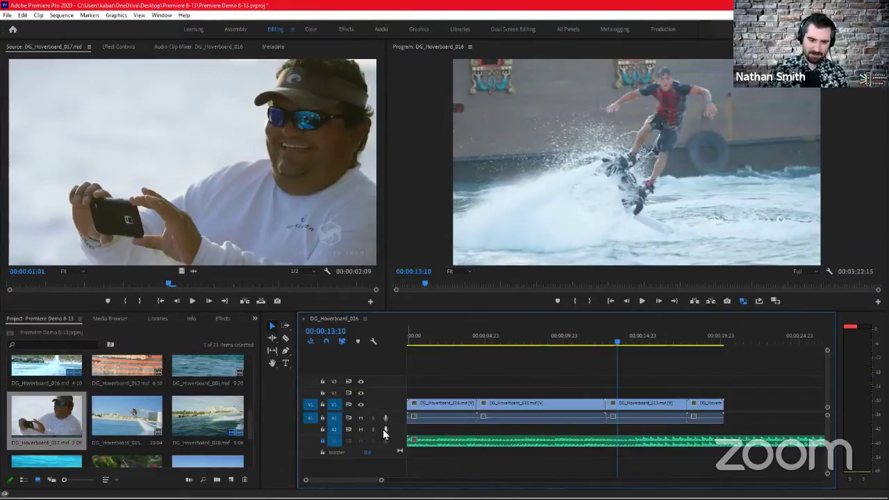
Record a second A2 voice-over take starting around 5 seconds, then check the sequence end.
left_click(552, 344)
left_click(494, 344)
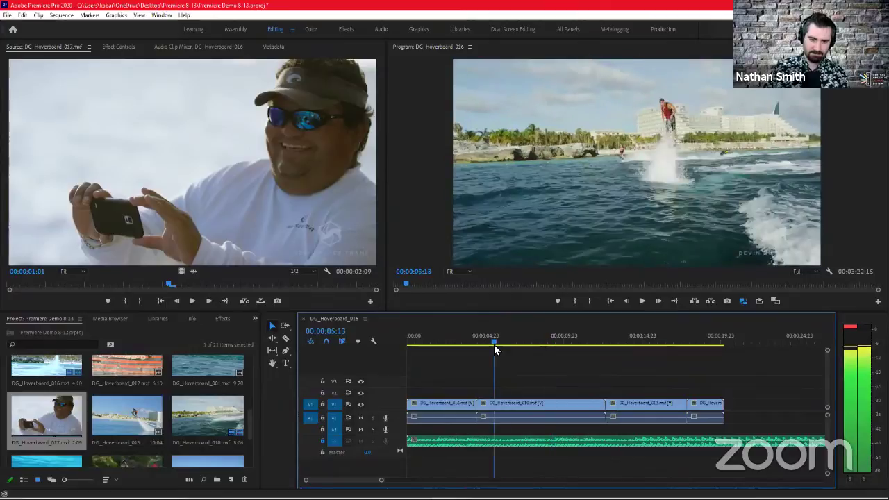
left_click(387, 428)
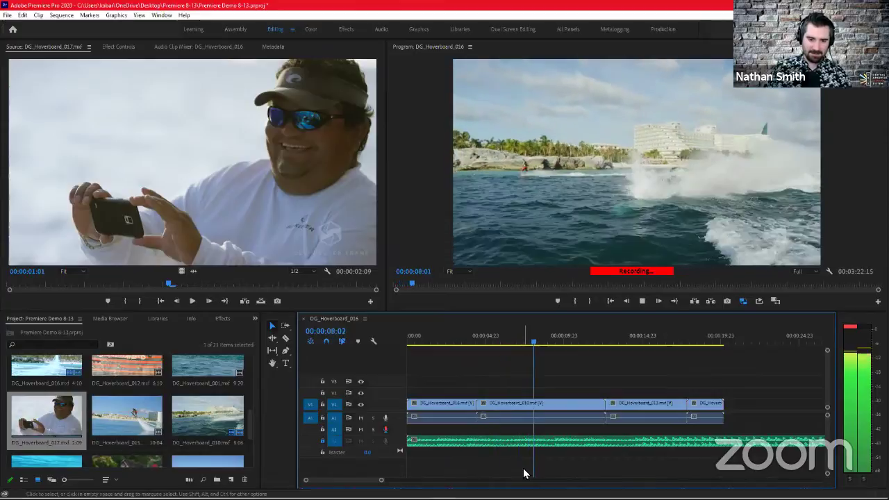
key("space")
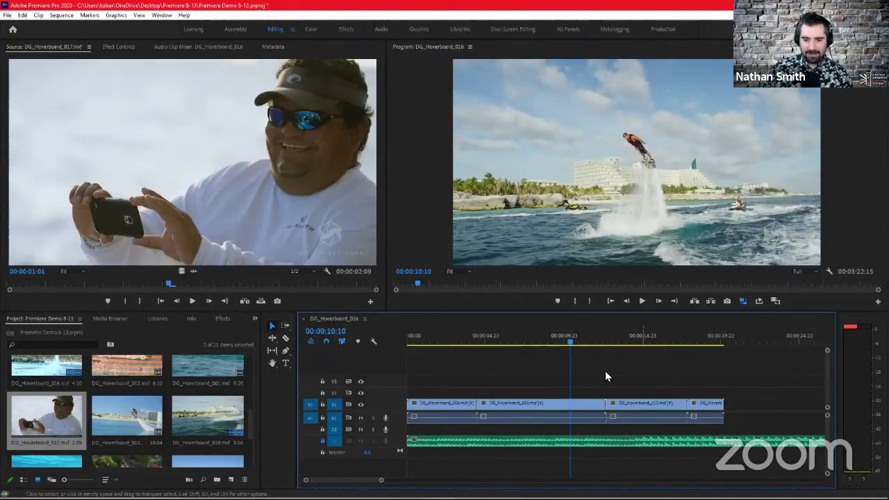
left_click(519, 346)
left_click(725, 346)
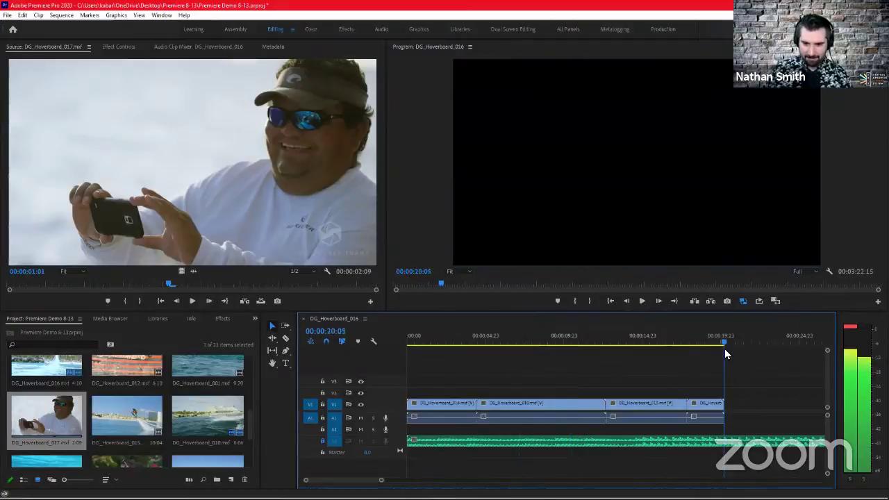
left_click(591, 344)
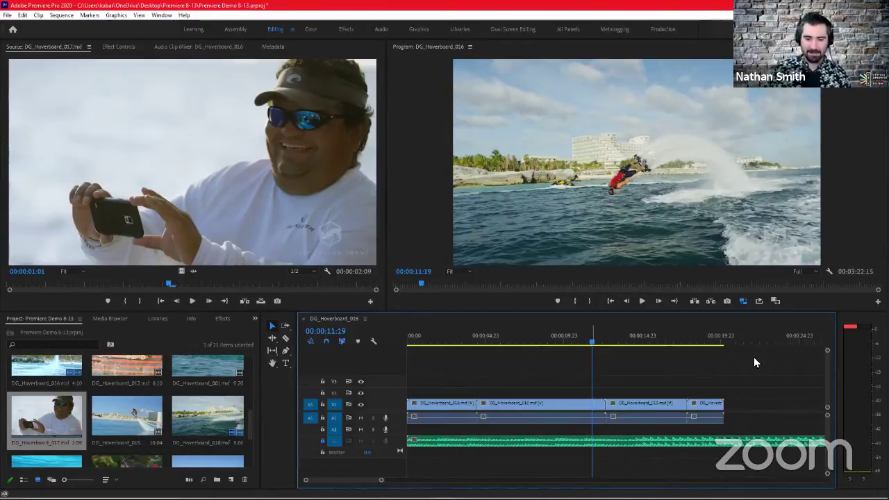
left_click(536, 340)
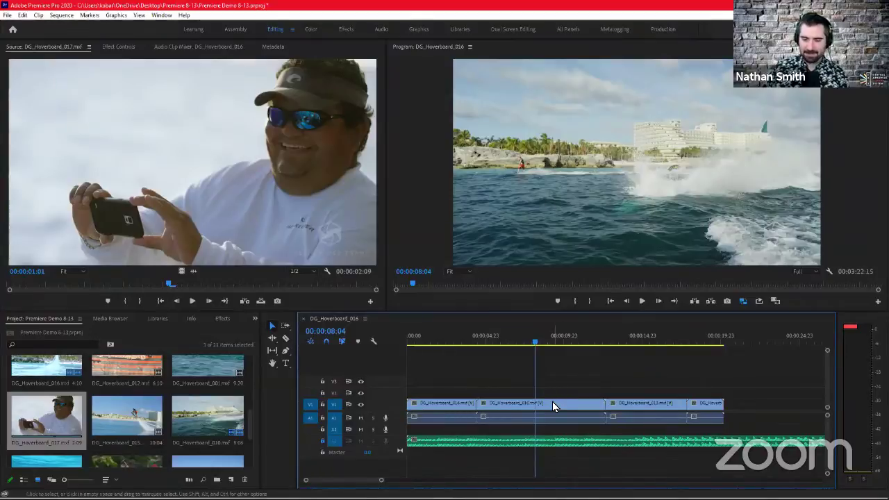
Scrub to the rider-in-the-sky shot and lift DG_Hoverboard_010 from V1 onto V2.
left_click(468, 339)
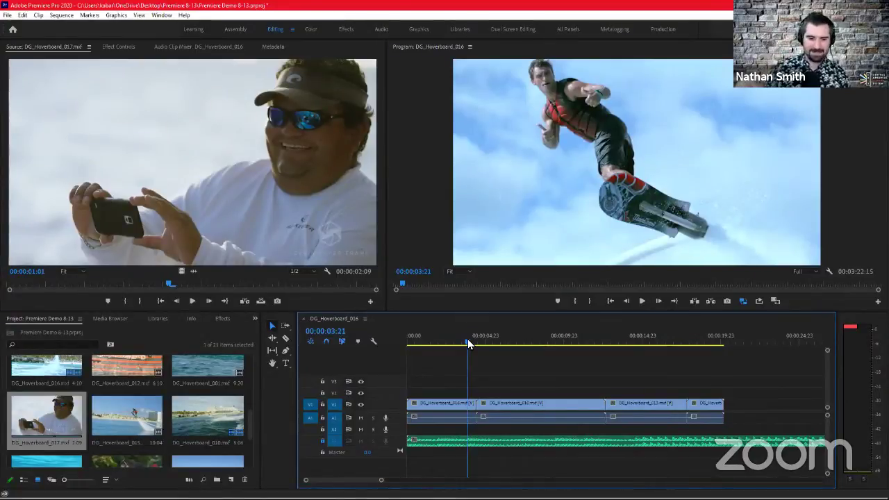
mouse_move(455, 343)
left_mouse_down()
mouse_move(441, 343)
mouse_move(466, 341)
left_mouse_up()
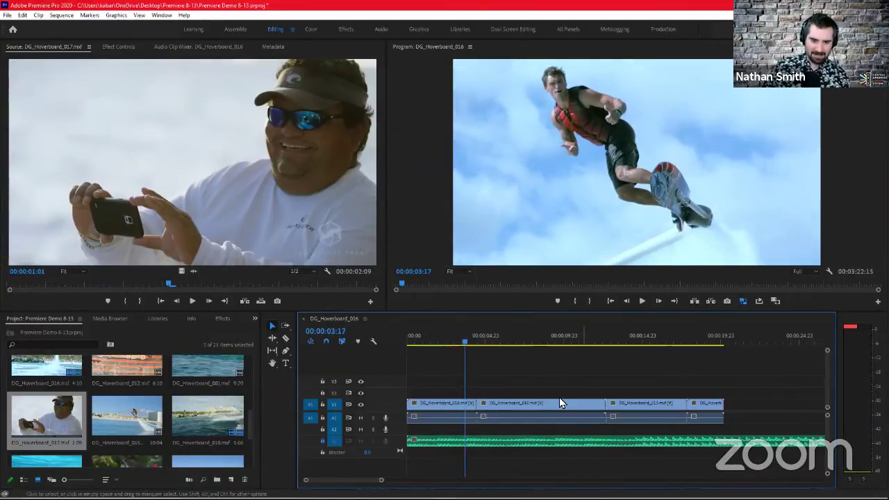
left_click_drag(555, 405, 527, 395)
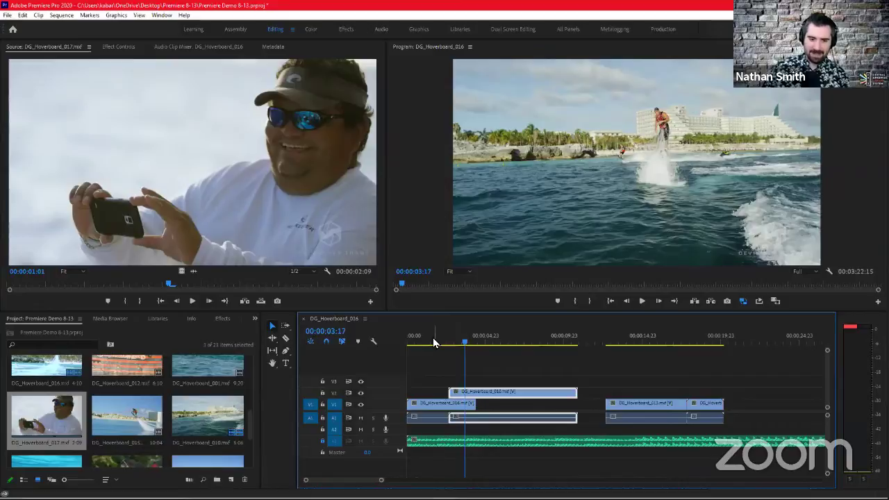
mouse_move(458, 341)
left_mouse_down()
mouse_move(445, 341)
mouse_move(463, 342)
left_mouse_up()
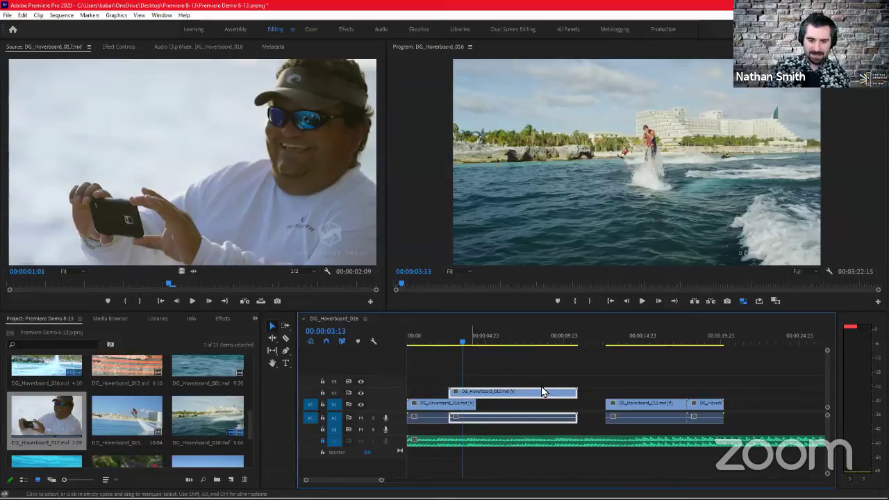
Compare playback with V2 hidden, then drop DG_Hoverboard_010 into the V1 gap, audio on A1.
left_click(361, 393)
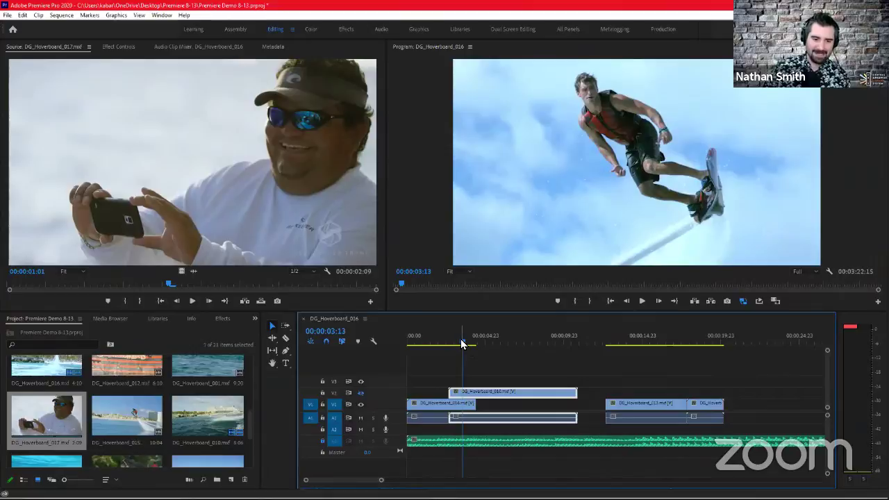
key("space")
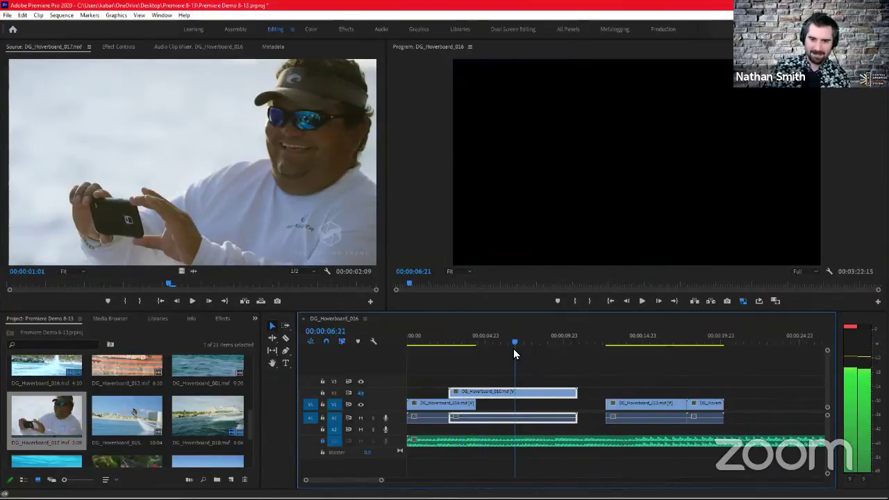
key("space")
left_click(466, 343)
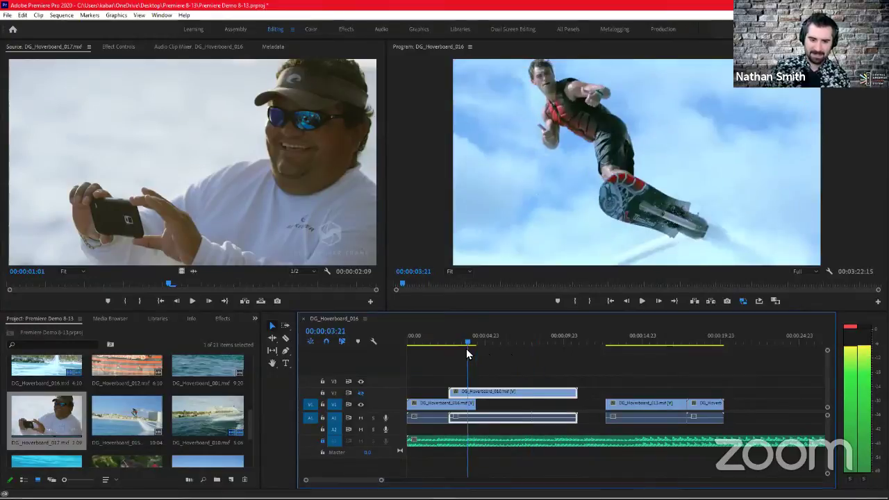
left_click_drag(466, 343, 491, 343)
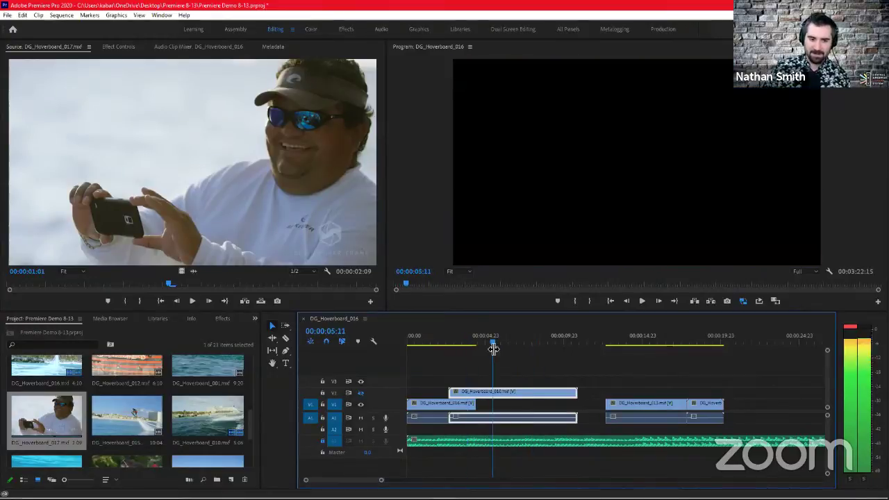
left_click(360, 394)
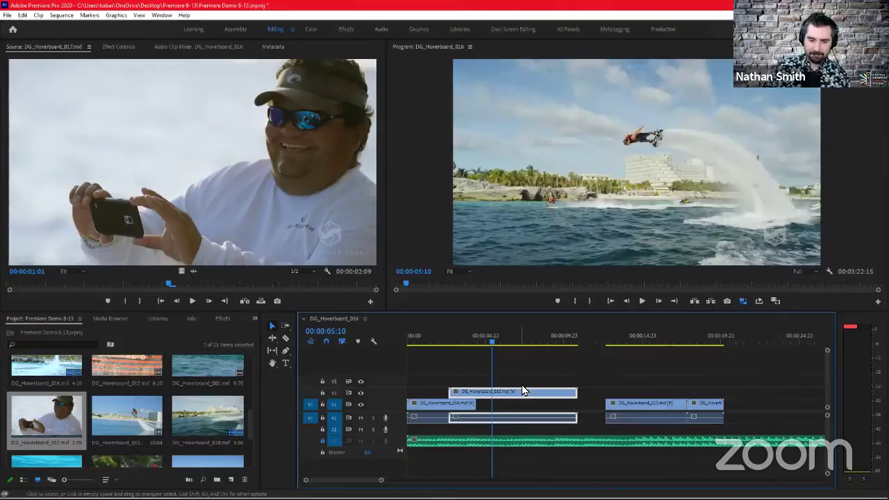
left_click_drag(533, 395, 553, 402)
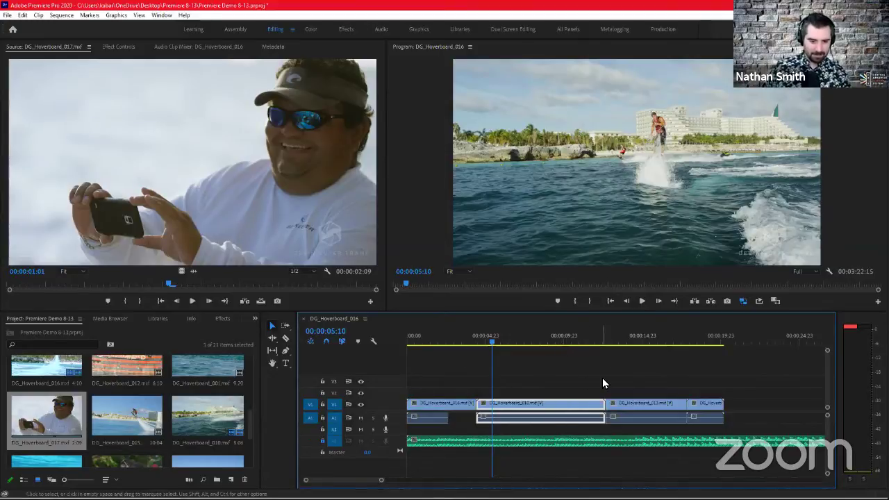
left_click(604, 353)
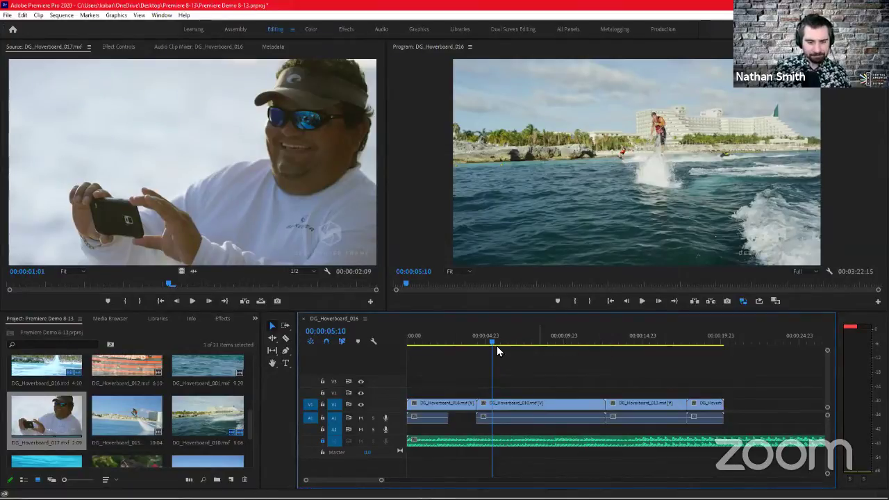
left_click(466, 338)
left_click(465, 340)
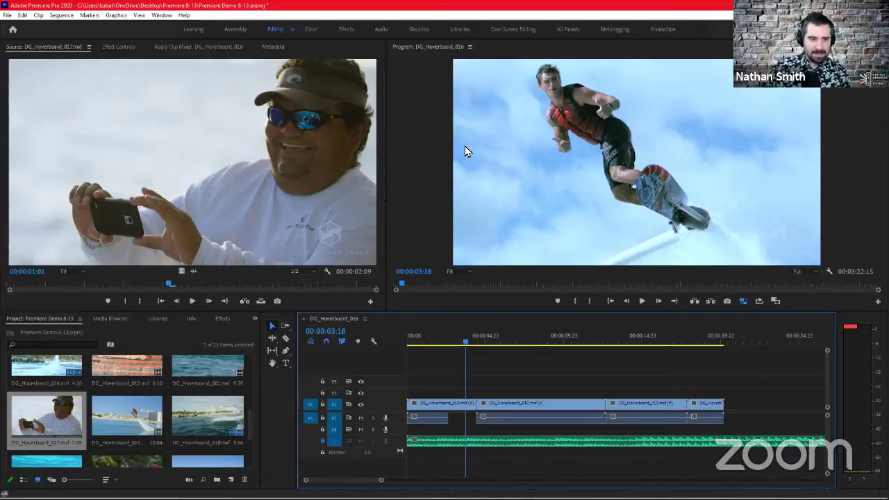
left_click(334, 50)
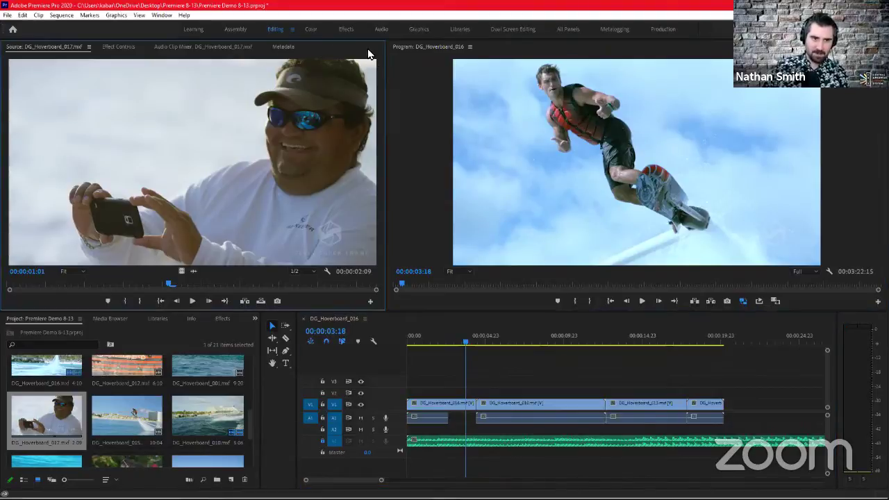
left_click(399, 326)
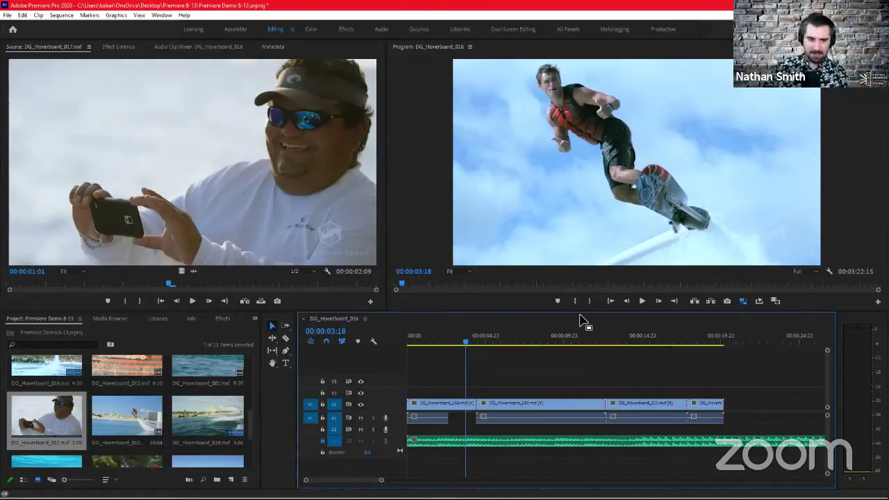
left_click(441, 209)
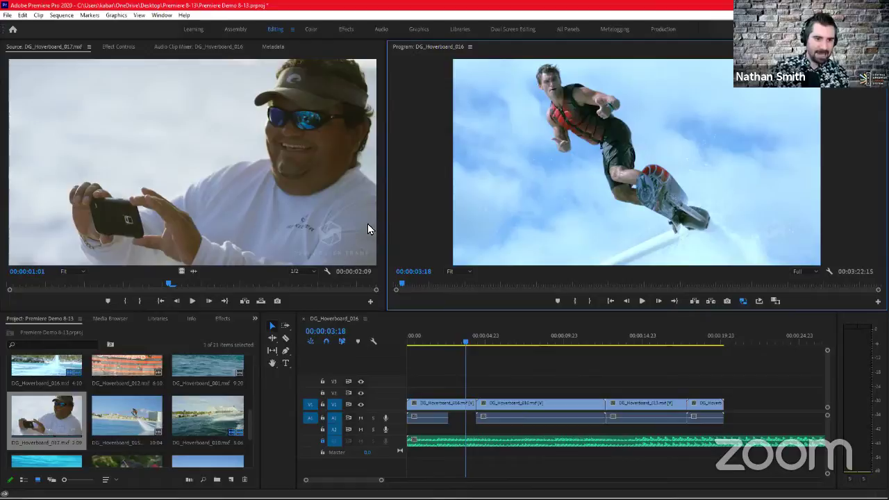
left_click(311, 116)
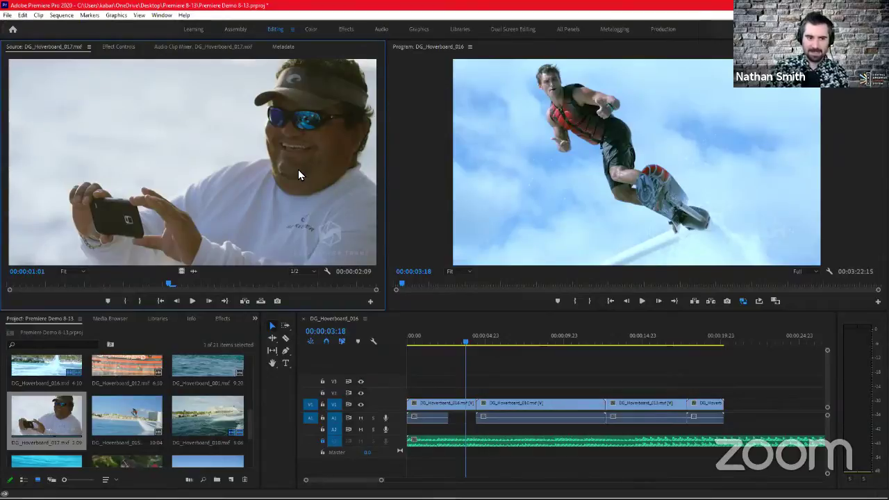
key("space")
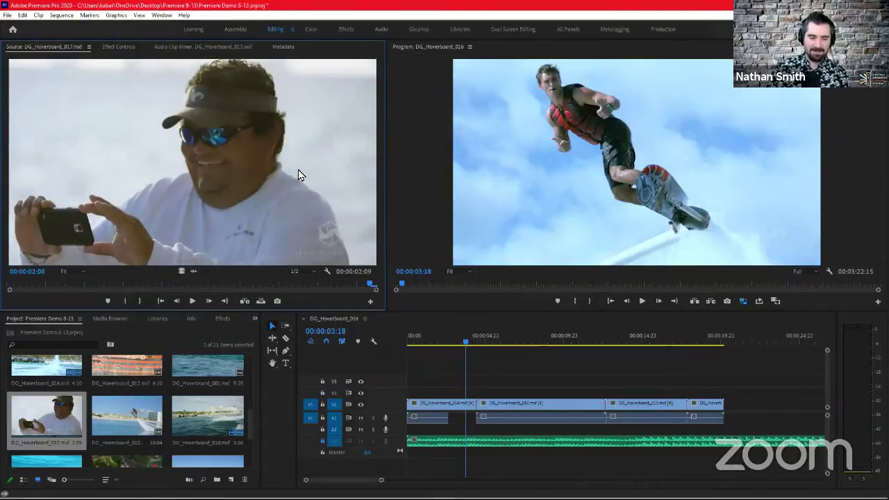
key("space")
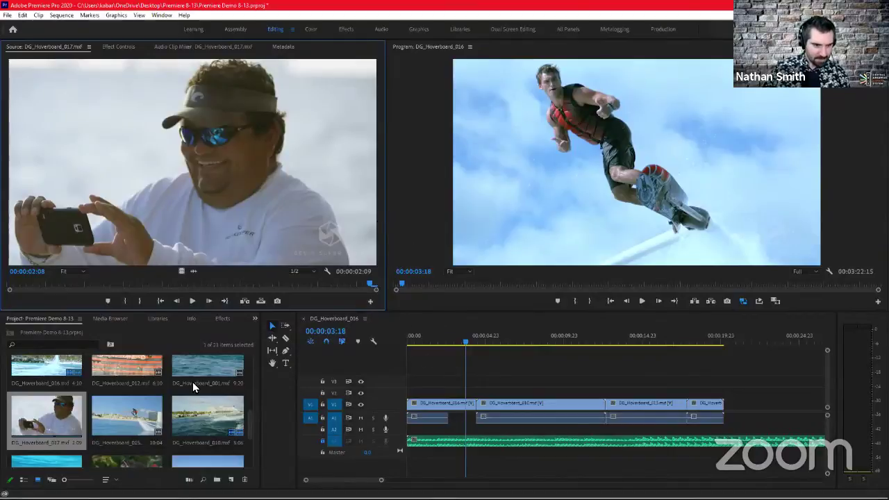
left_click(249, 441)
left_click_drag(249, 442, 259, 362)
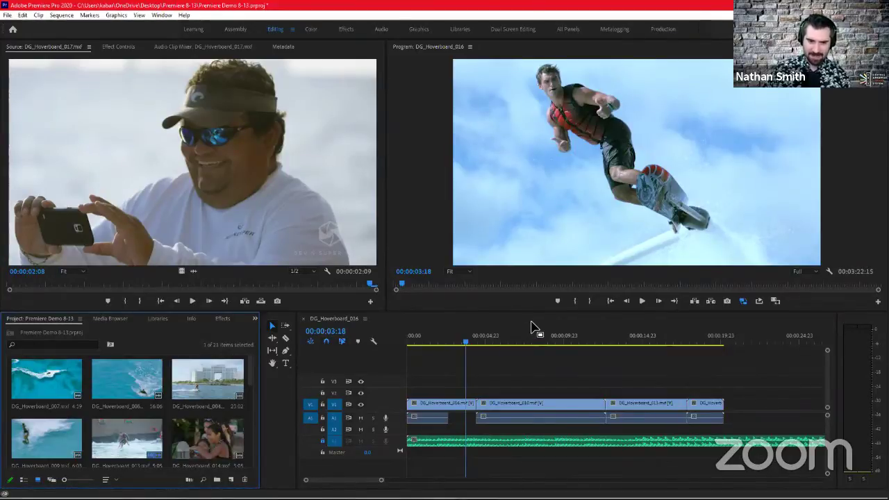
left_click(534, 385)
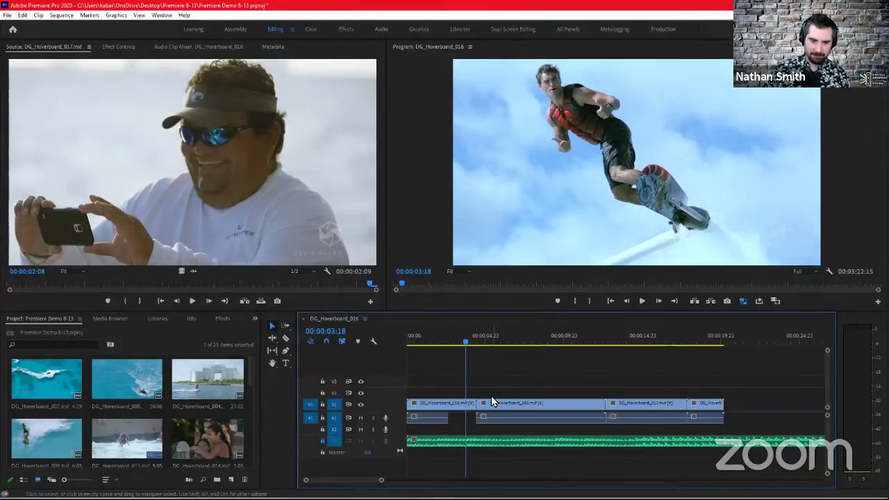
mouse_move(492, 403)
left_mouse_down()
mouse_move(495, 389)
mouse_move(429, 393)
mouse_move(583, 399)
mouse_move(502, 411)
left_mouse_up()
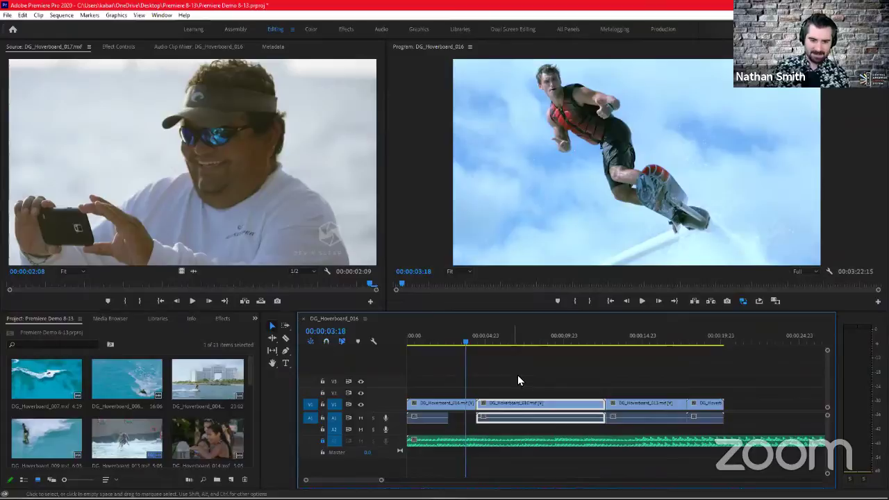
Turn off snapping and toggle Linked Selection, test-nudging DG_Hoverboard_010 left after each change.
left_click_drag(514, 338, 488, 348)
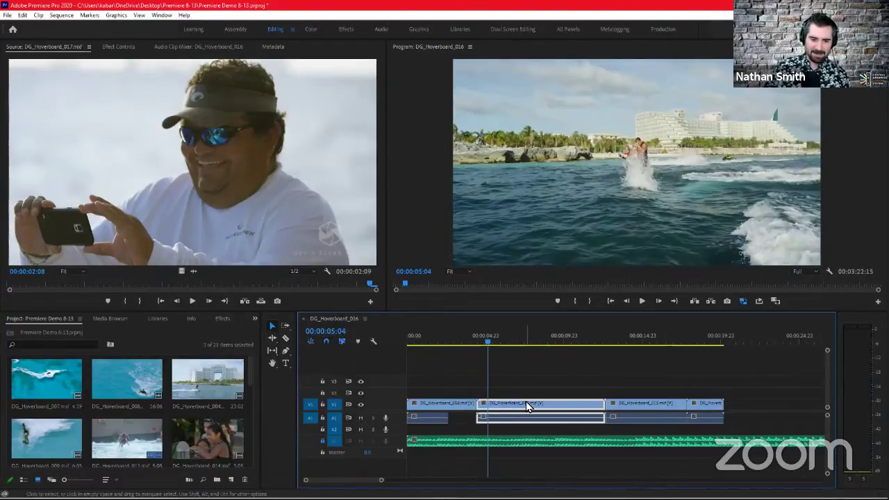
left_click_drag(524, 405, 529, 409)
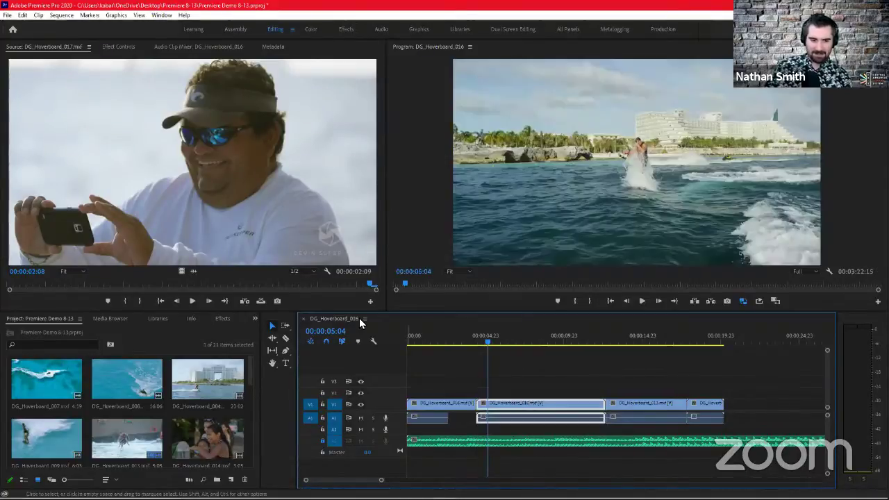
left_click(330, 343)
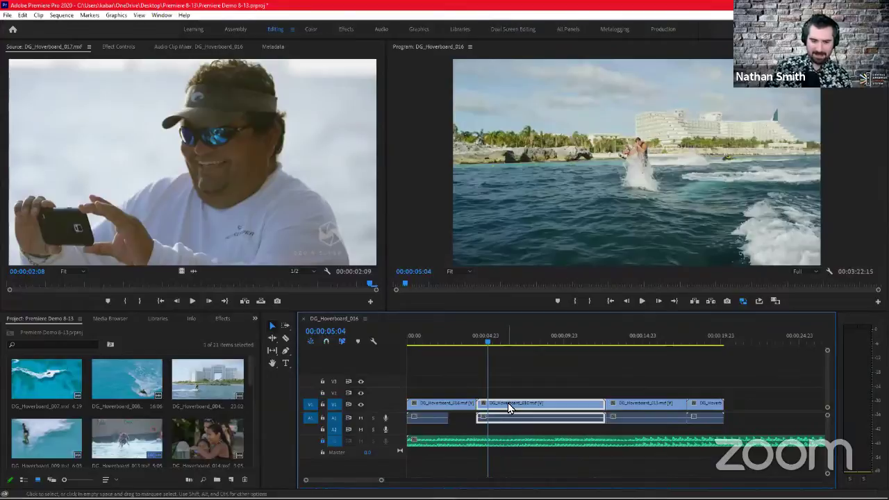
left_click_drag(508, 403, 508, 404)
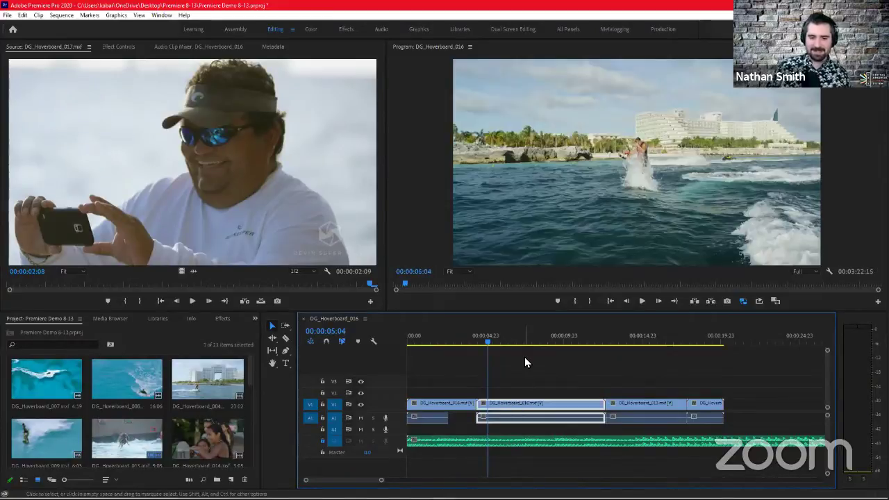
left_click(342, 341)
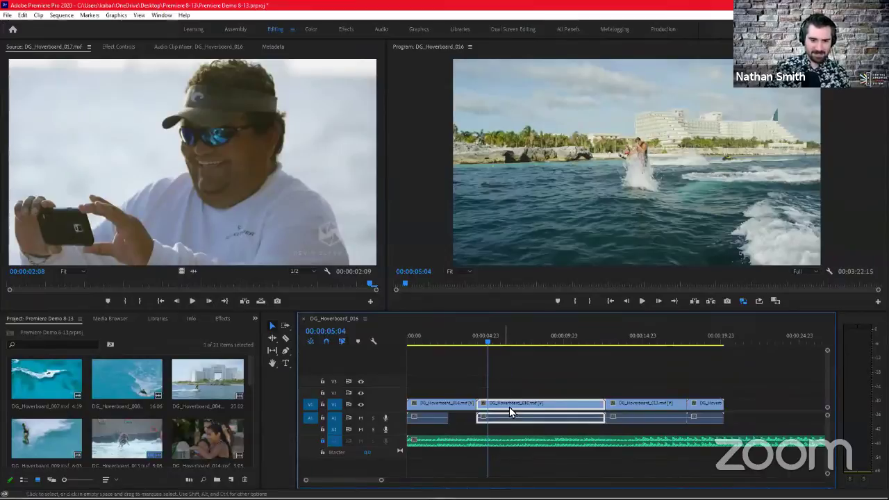
left_click_drag(530, 409, 534, 410)
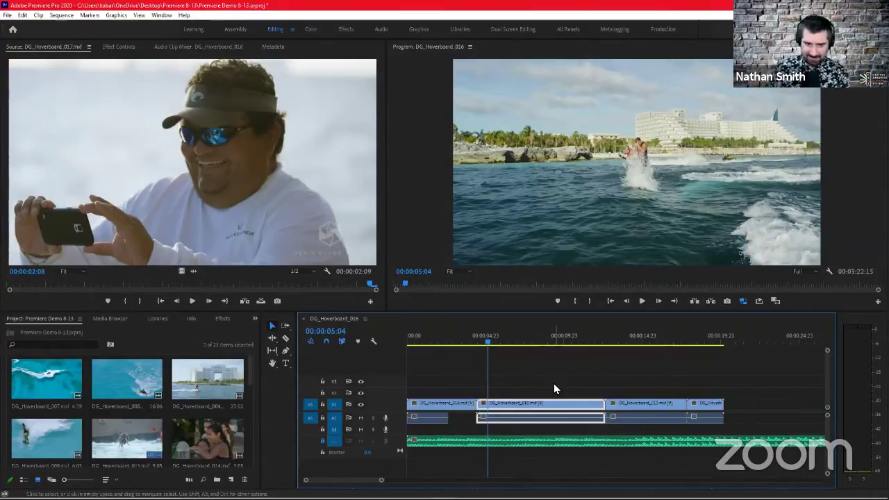
left_click(429, 360)
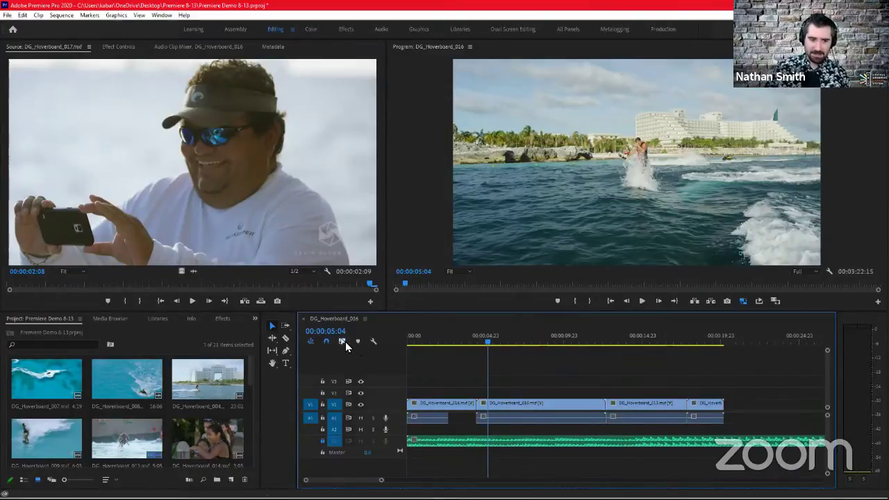
left_click(566, 406)
mouse_move(566, 406)
left_mouse_down()
mouse_move(570, 385)
mouse_move(564, 395)
mouse_move(559, 383)
mouse_move(515, 382)
mouse_move(562, 381)
mouse_move(568, 397)
mouse_move(561, 402)
left_mouse_up()
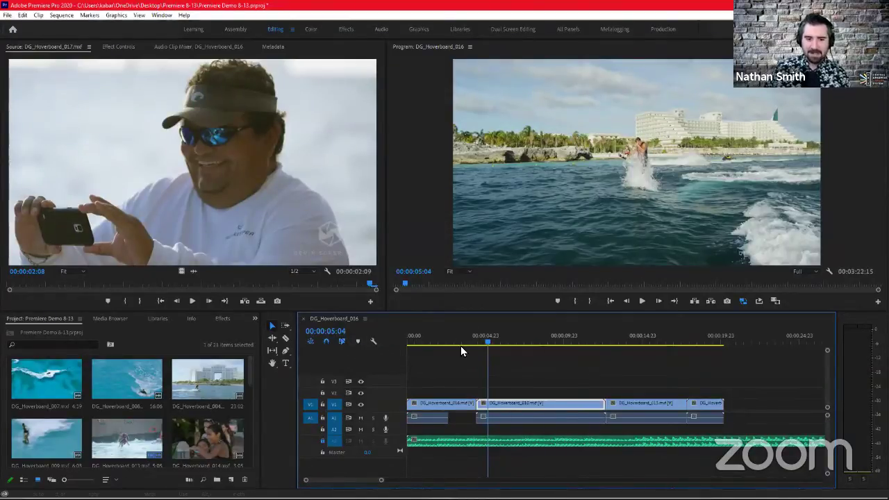
left_click(526, 339)
left_click(477, 337)
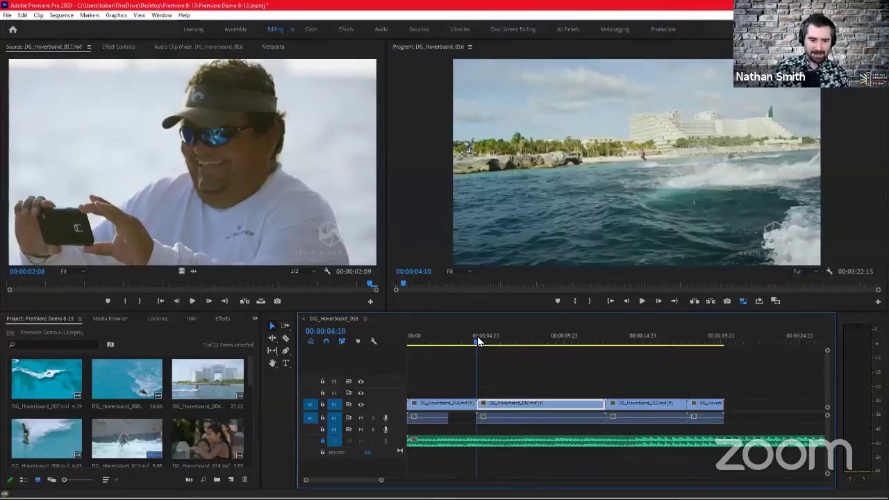
left_click(527, 348)
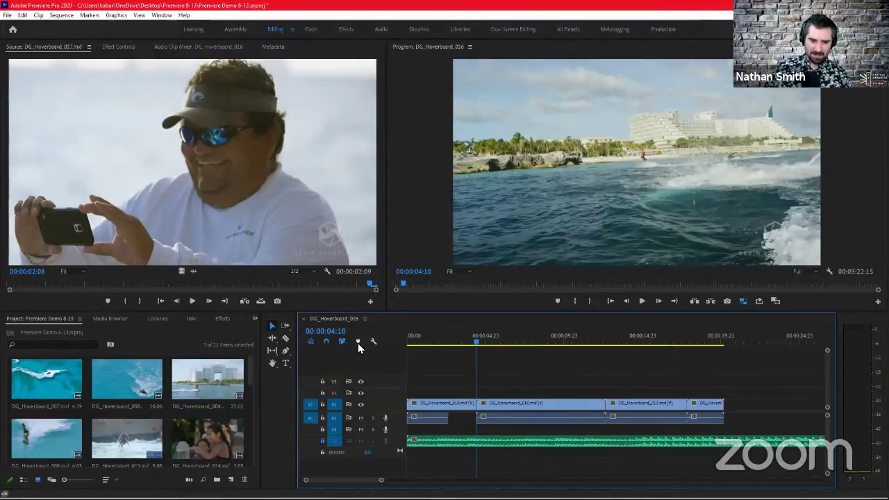
left_click(358, 341)
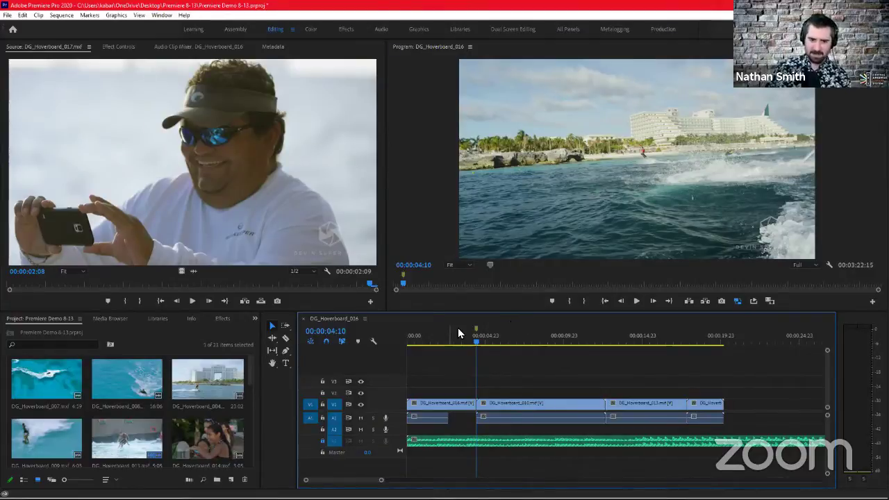
double_click(357, 342)
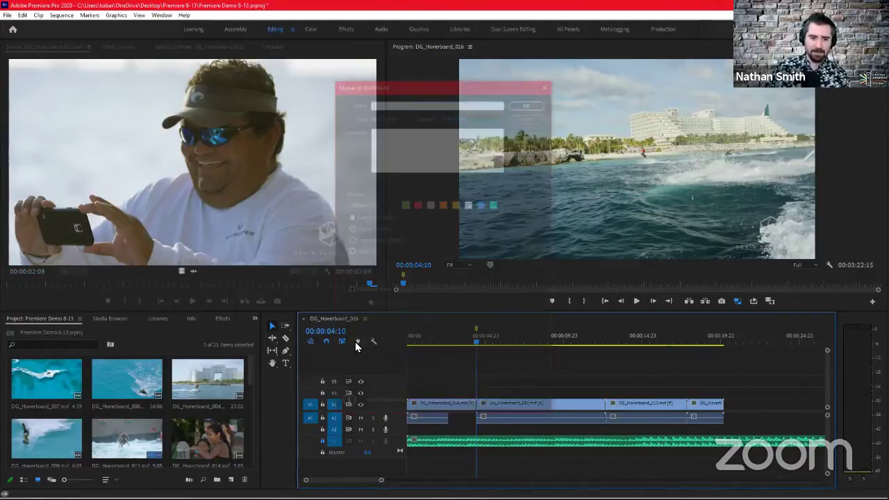
left_click(529, 115)
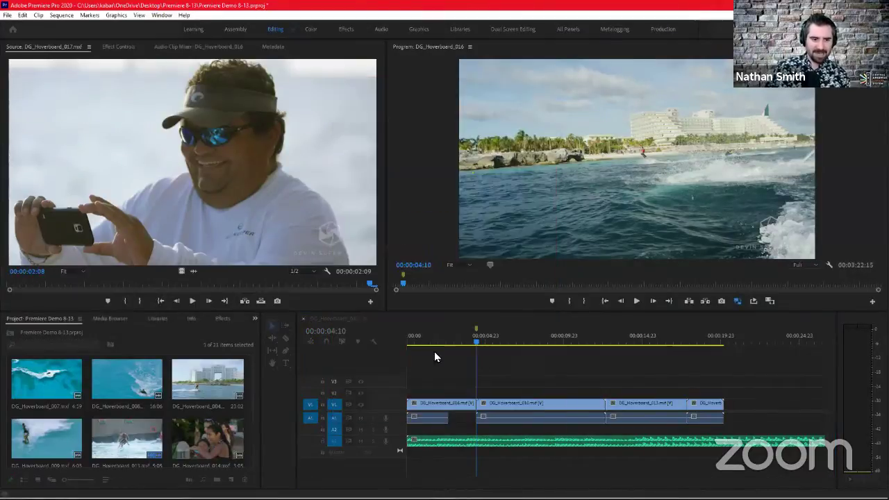
double_click(477, 329)
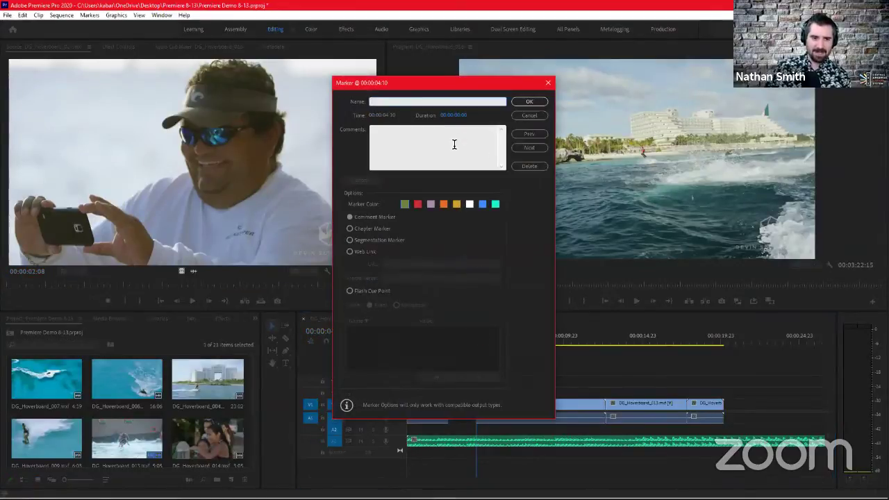
left_click(438, 103)
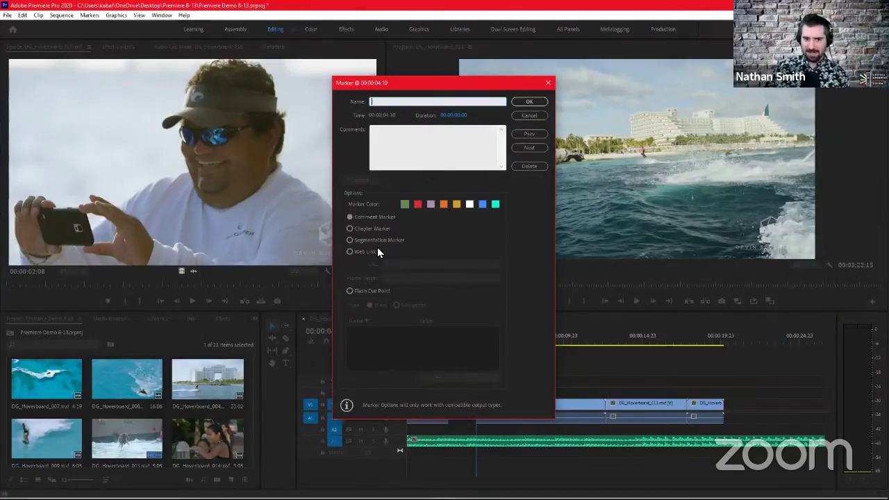
left_click(529, 167)
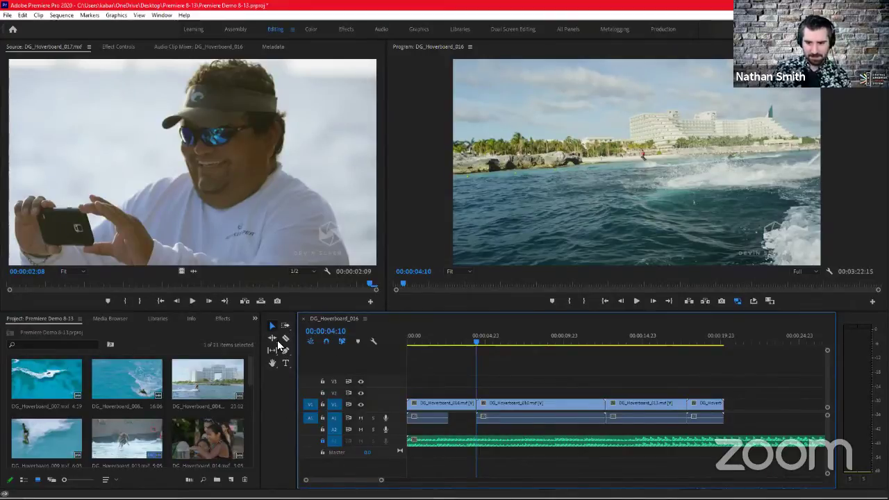
left_click(277, 408)
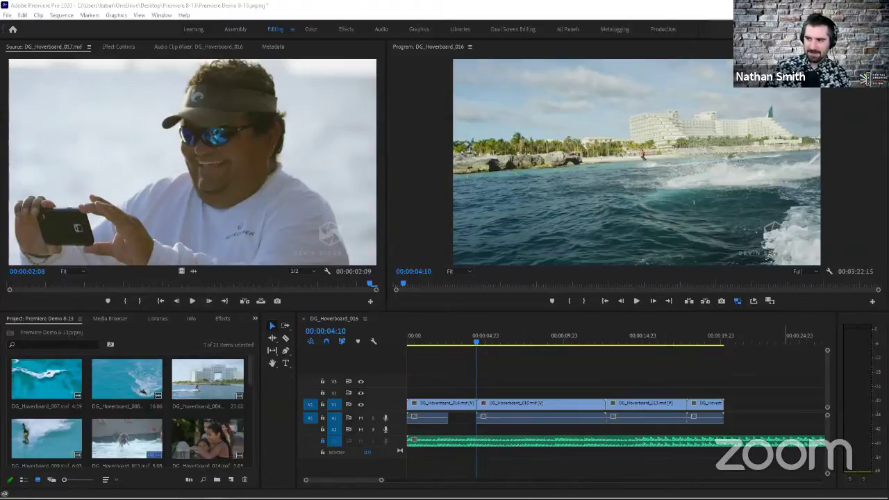
key("alt+Tab")
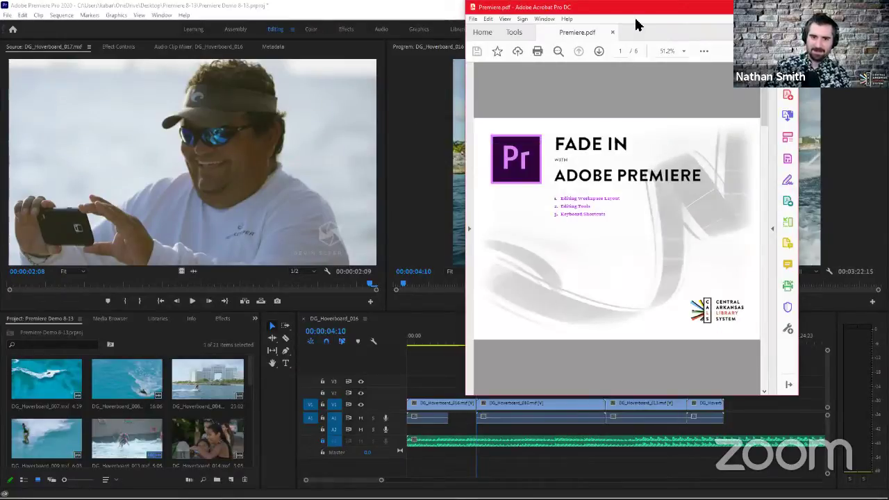
left_click_drag(635, 24, 888, 3)
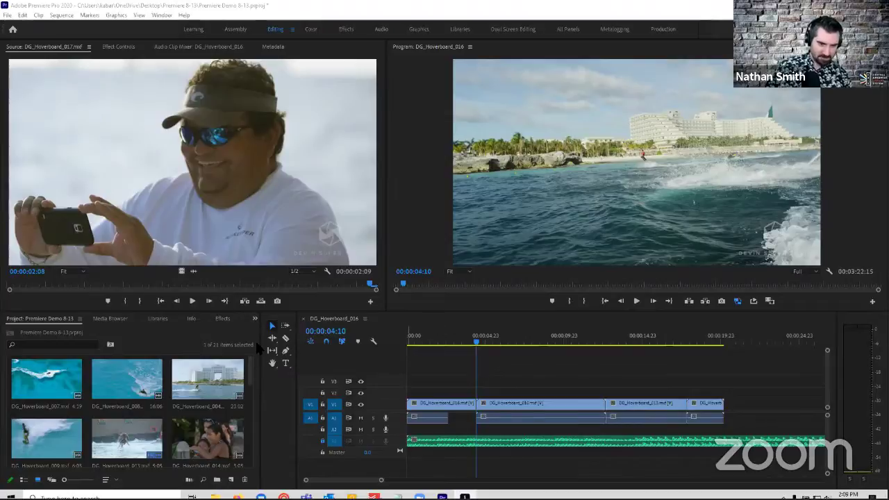
left_click(520, 407)
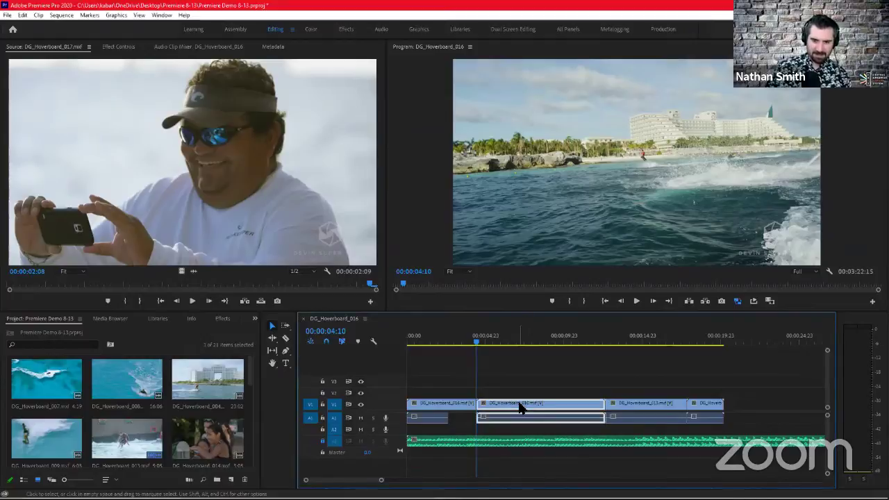
mouse_move(520, 407)
left_mouse_down()
mouse_move(526, 387)
mouse_move(533, 406)
left_mouse_up()
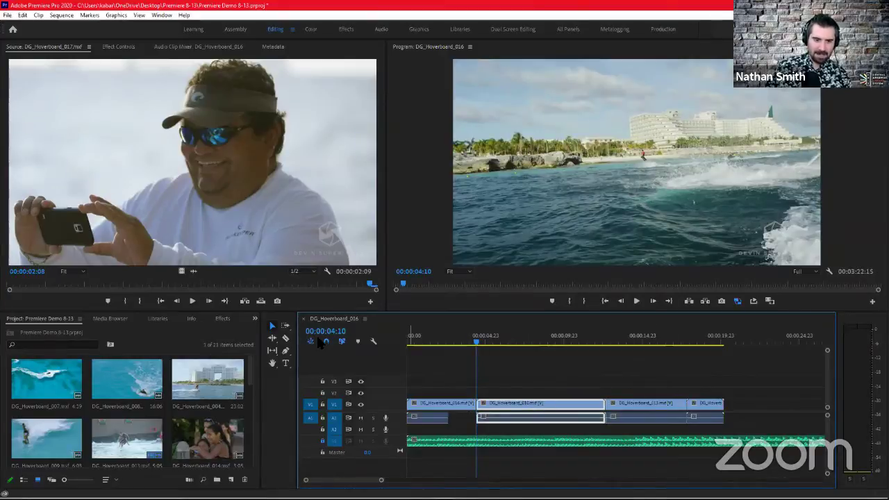
left_click(436, 375)
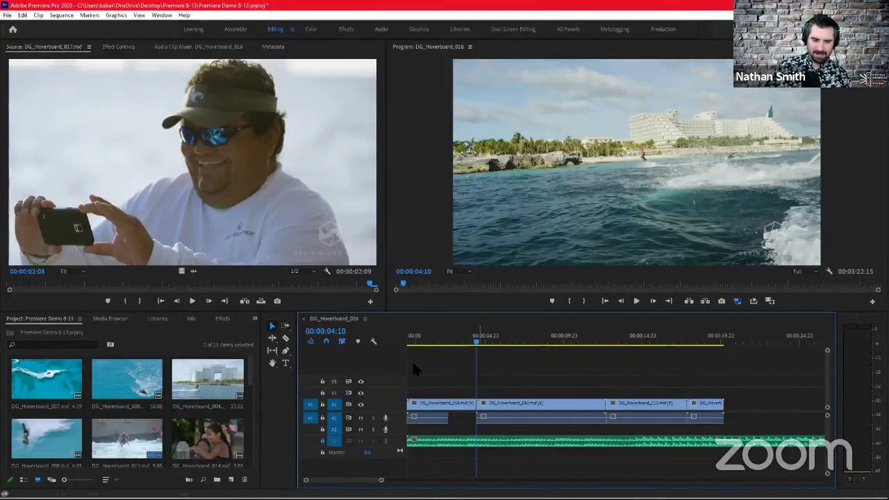
left_click_drag(426, 366, 475, 385)
left_click_drag(426, 366, 656, 368)
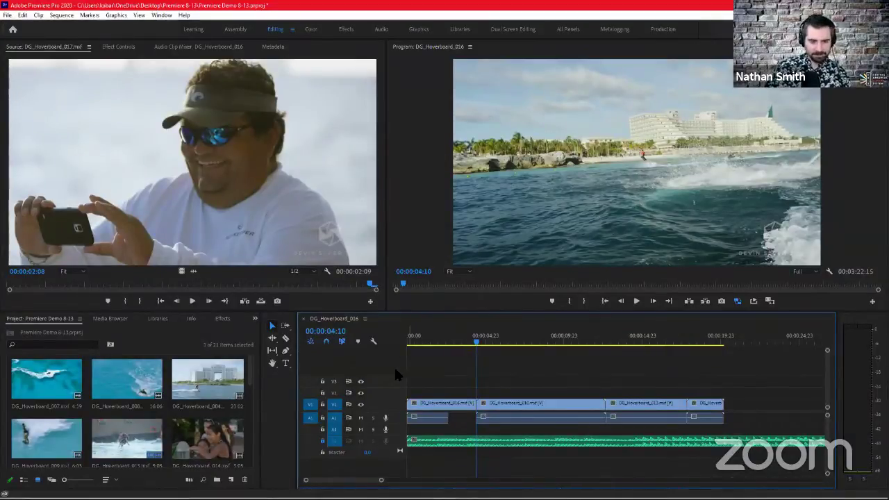
With Track Select Forward, select clip 013 and everything after it.
left_click(286, 327)
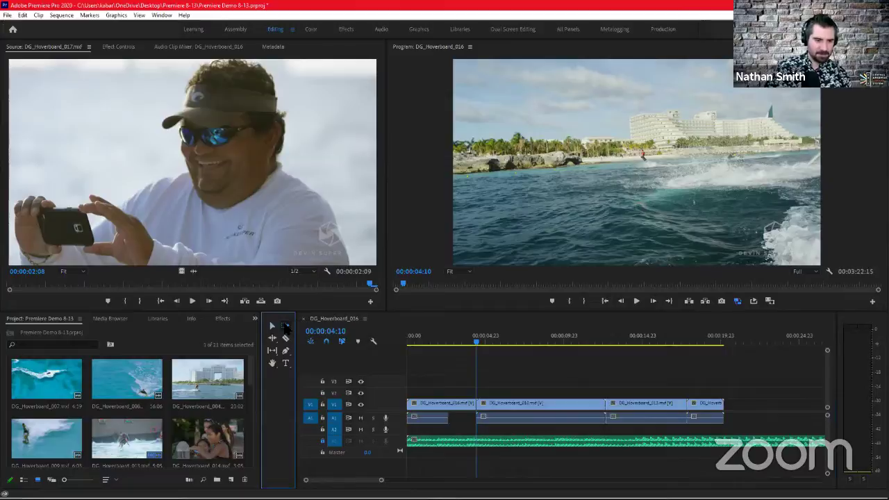
left_click(285, 326)
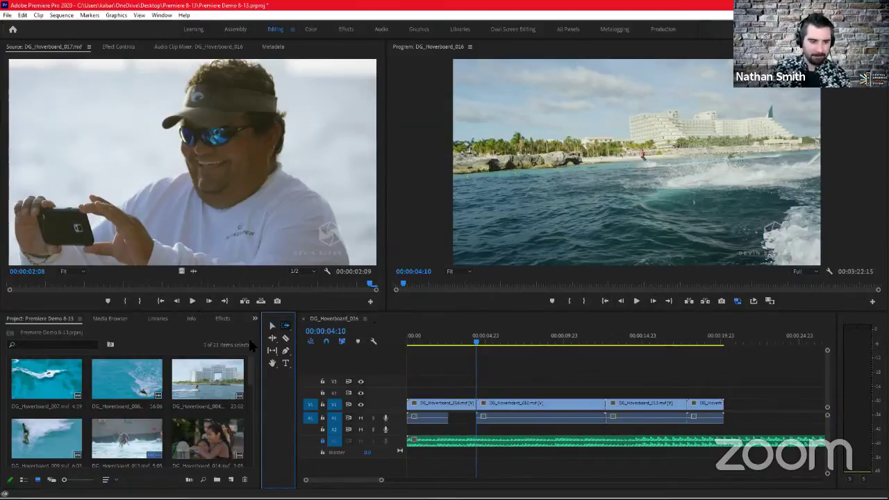
left_click(639, 405)
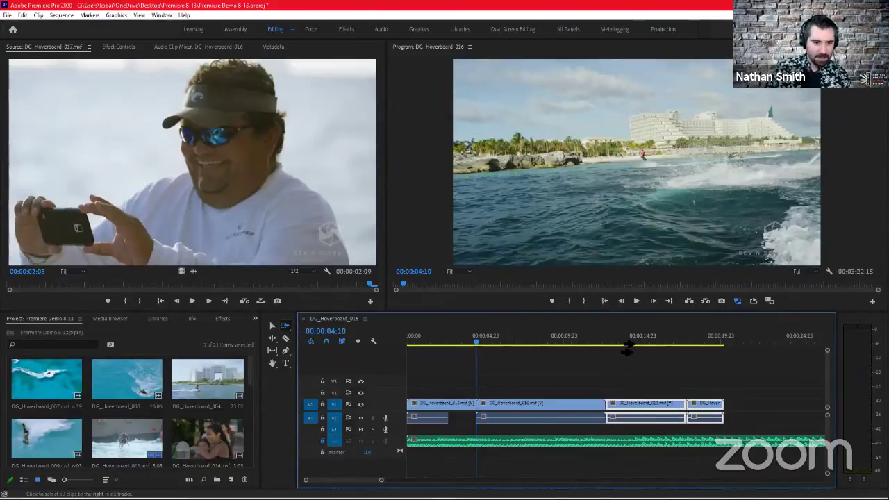
Switch to Track Select Backward to select clips 016 and 010, then add clip 013.
left_click(287, 326)
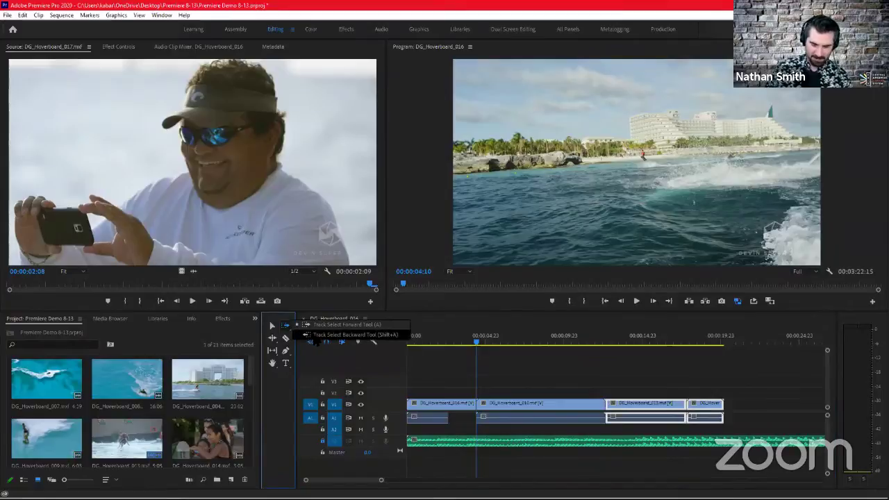
left_click(320, 339)
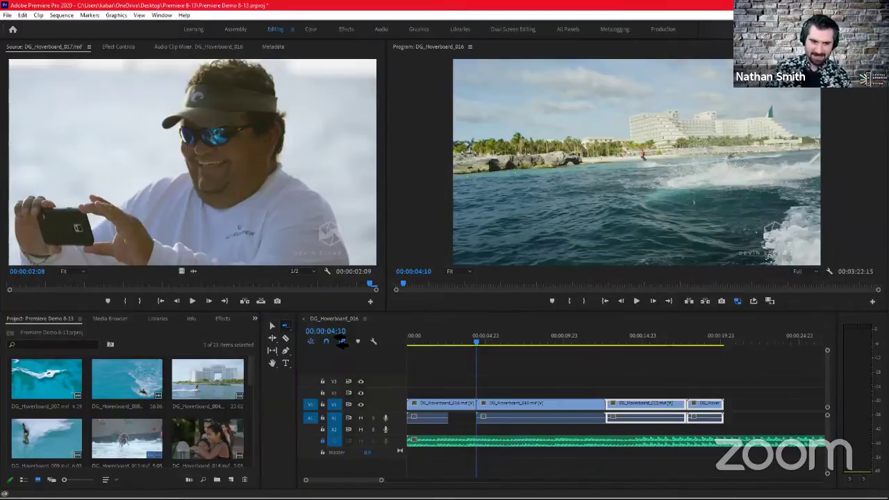
left_click(565, 405)
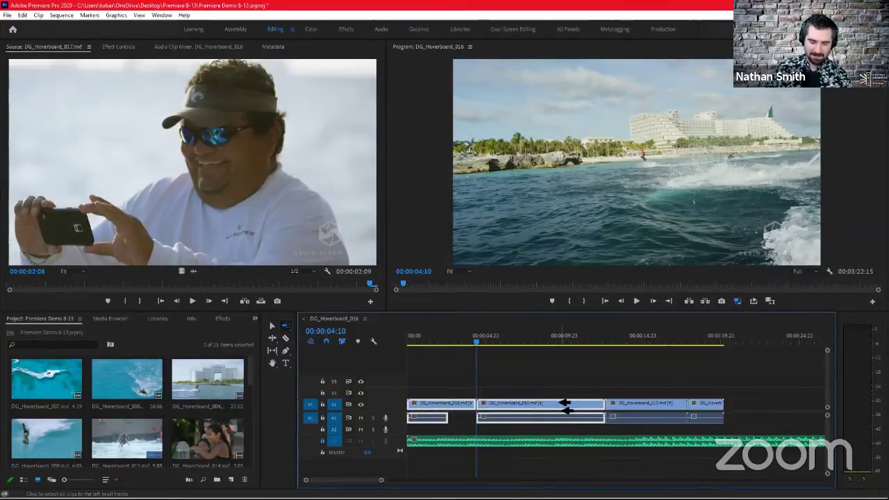
left_click(651, 379)
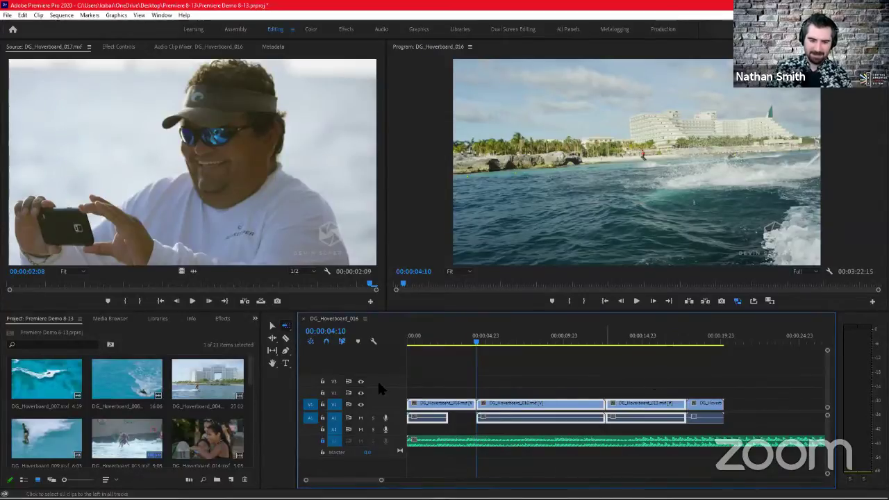
left_click(285, 326)
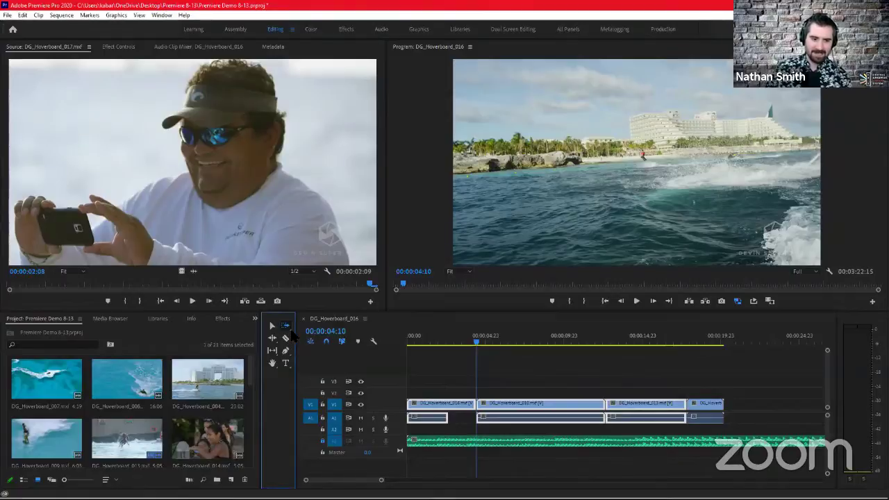
left_click(287, 328)
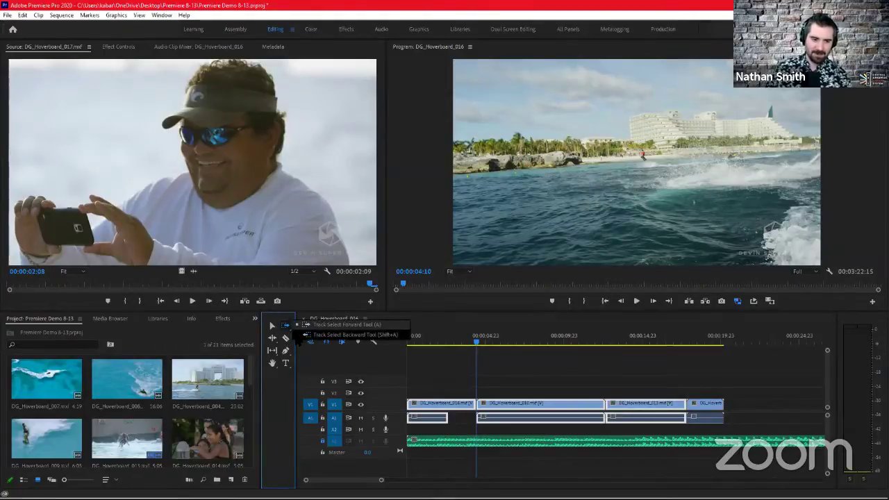
left_click(306, 335)
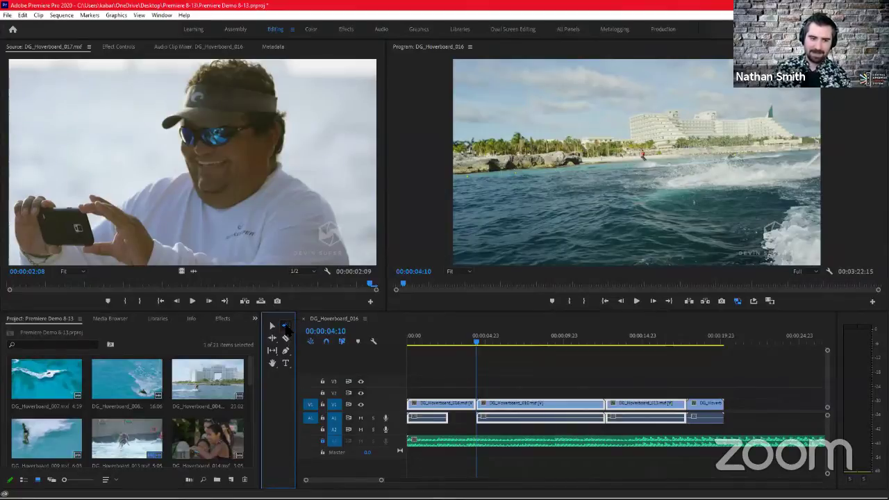
left_click(286, 326)
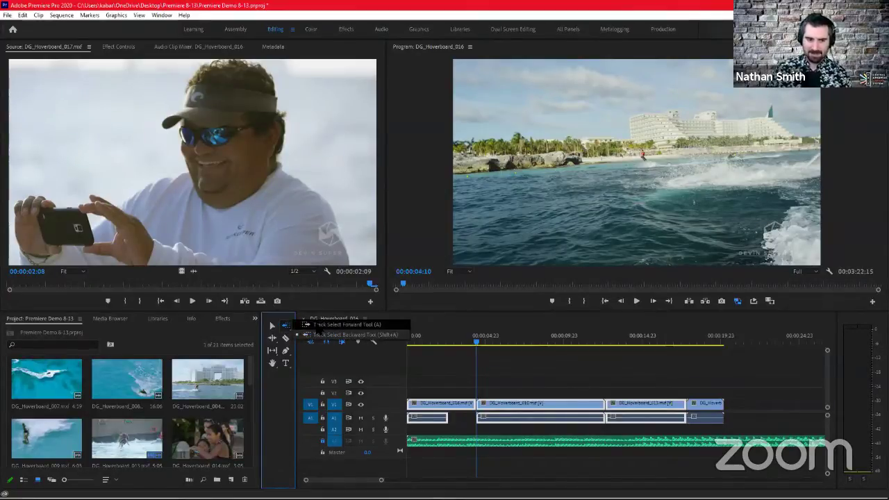
left_click(304, 325)
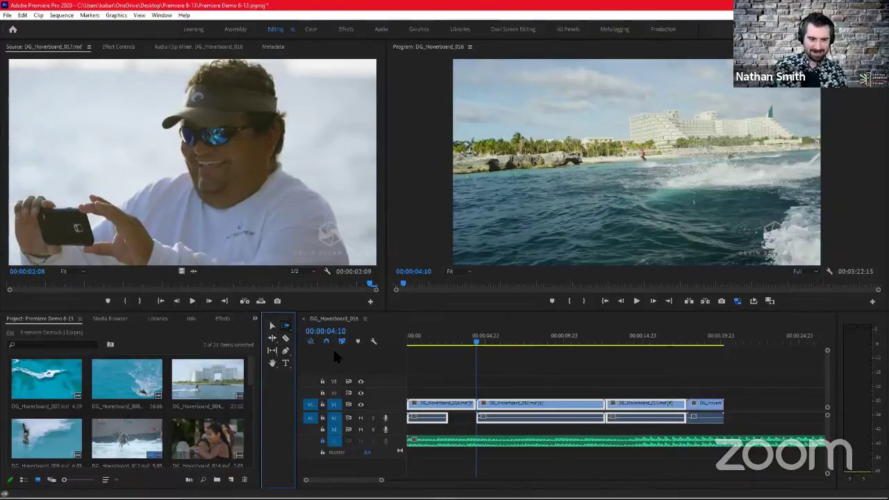
left_click(273, 338)
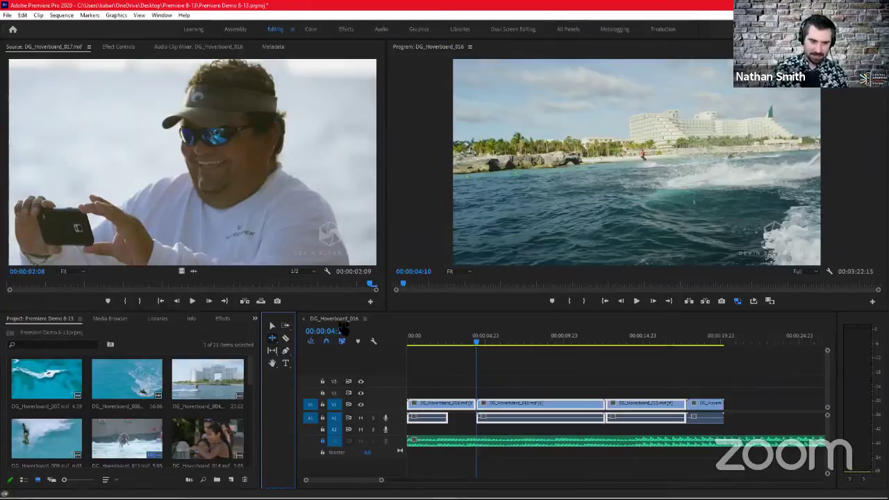
left_click(271, 338)
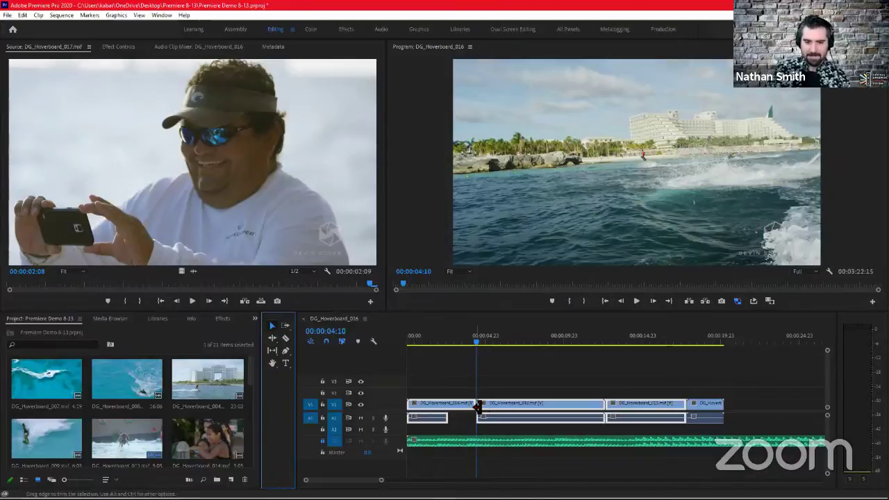
left_click(469, 339)
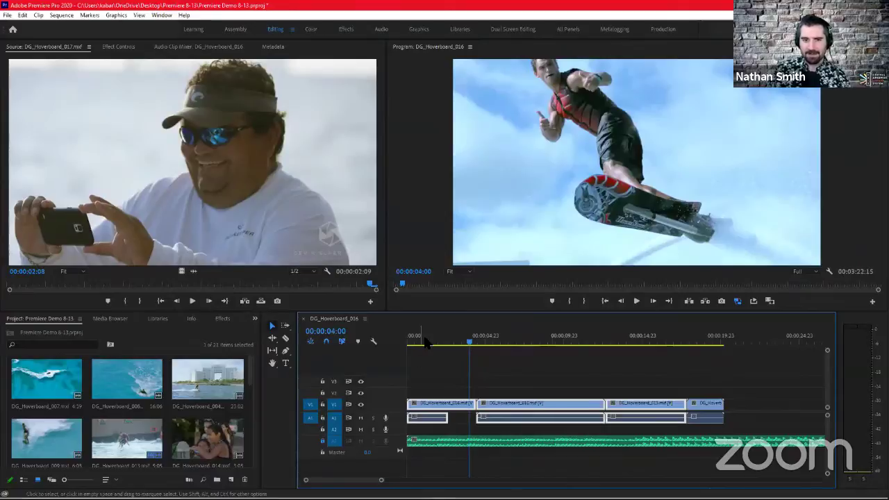
mouse_move(529, 389)
left_mouse_down()
mouse_move(532, 407)
mouse_move(532, 389)
left_mouse_up()
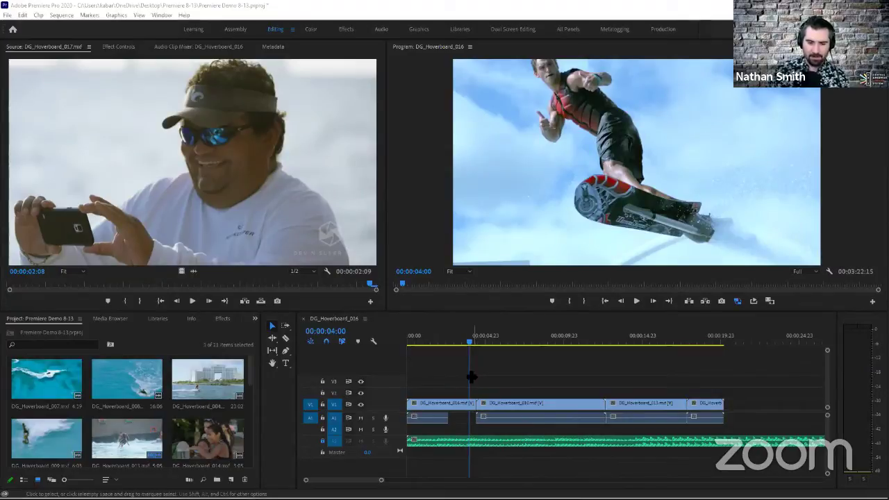
Park the playhead near 00:00:08:01 and drag DG_Hoverboard_010's out point left toward it.
left_click(478, 345)
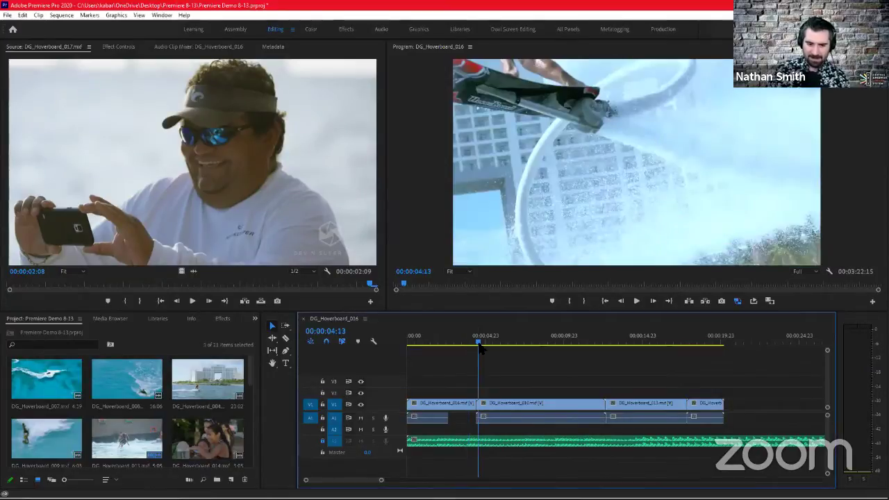
left_click_drag(480, 349, 478, 352)
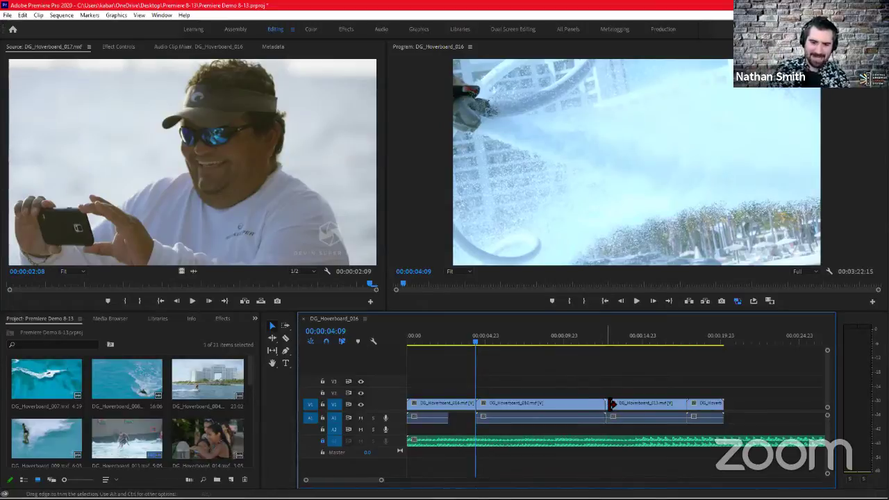
left_click(573, 340)
left_click_drag(570, 343, 536, 348)
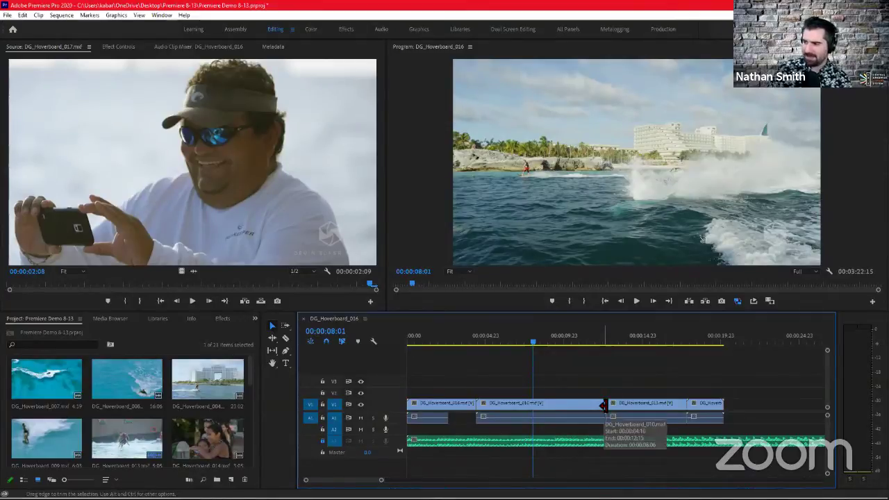
left_click_drag(603, 405, 531, 404)
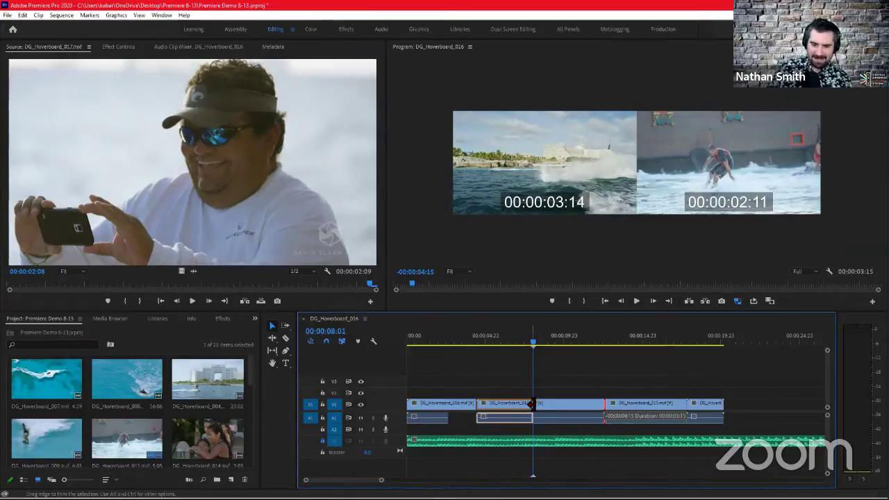
Finish trimming clip 010, leaving a gap, and play the sequence back twice to review.
left_click_drag(531, 403, 532, 403)
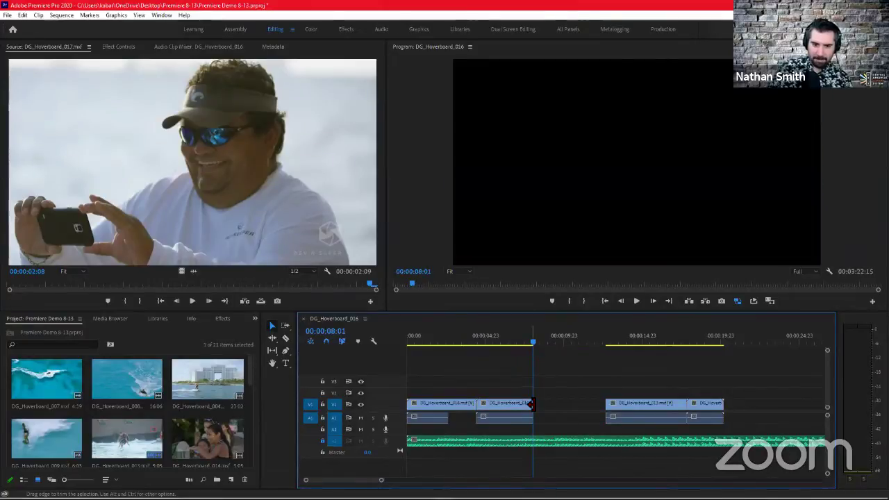
left_click(527, 343)
left_click_drag(517, 348, 472, 343)
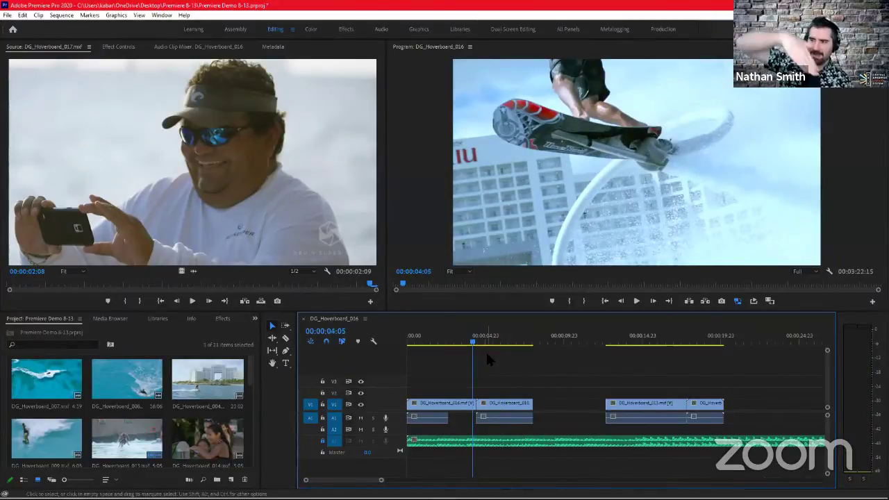
key("space")
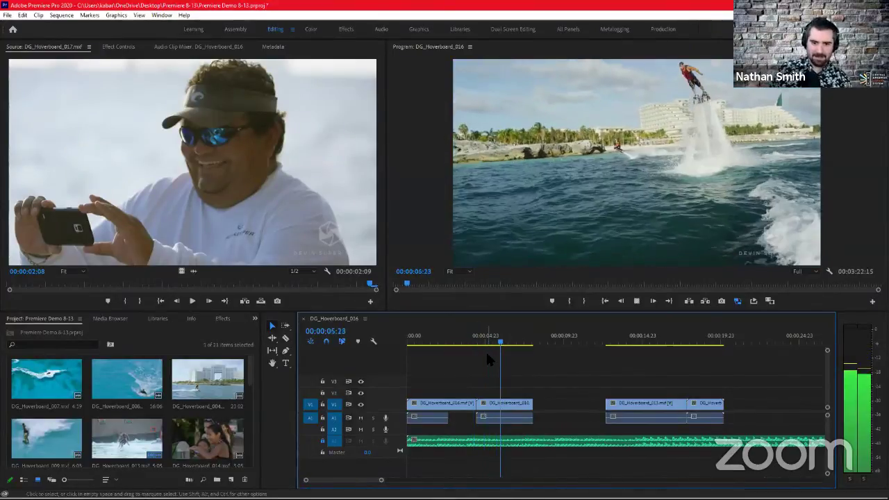
key("space")
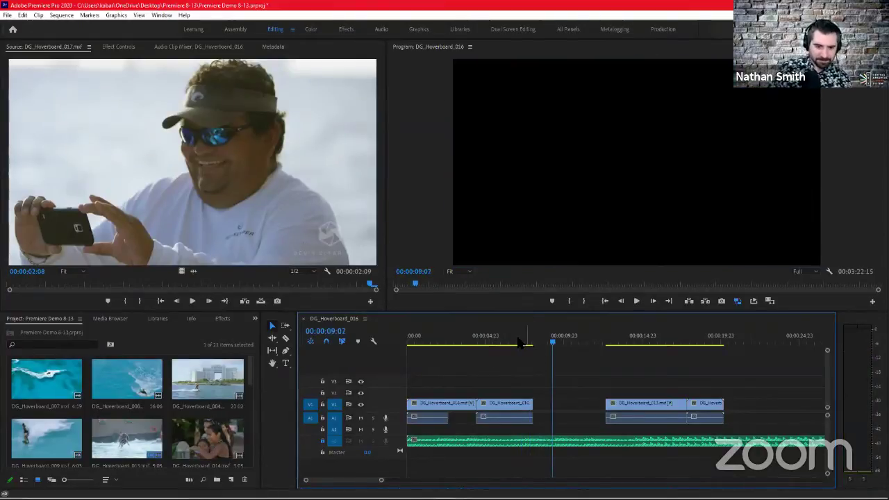
left_click_drag(520, 342, 435, 344)
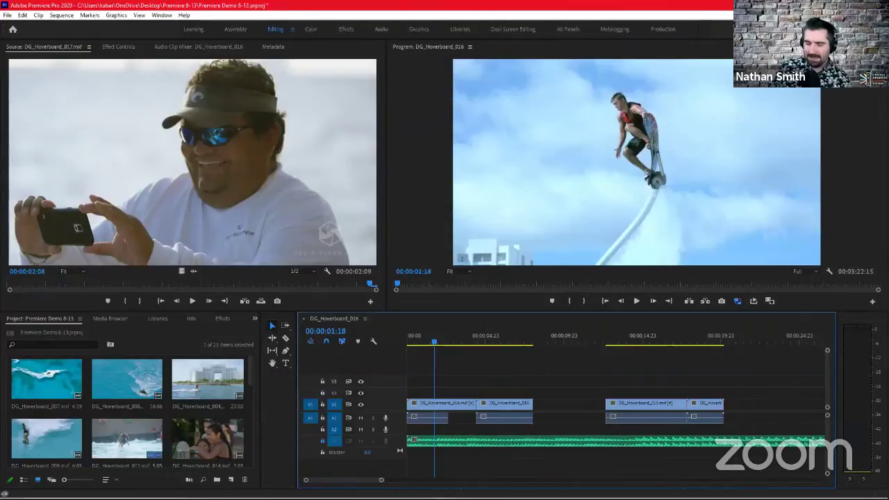
key("space")
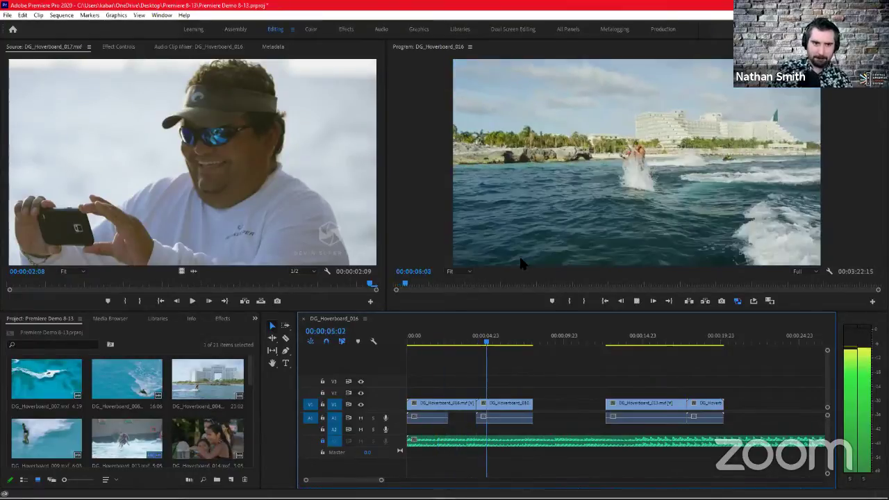
key("space")
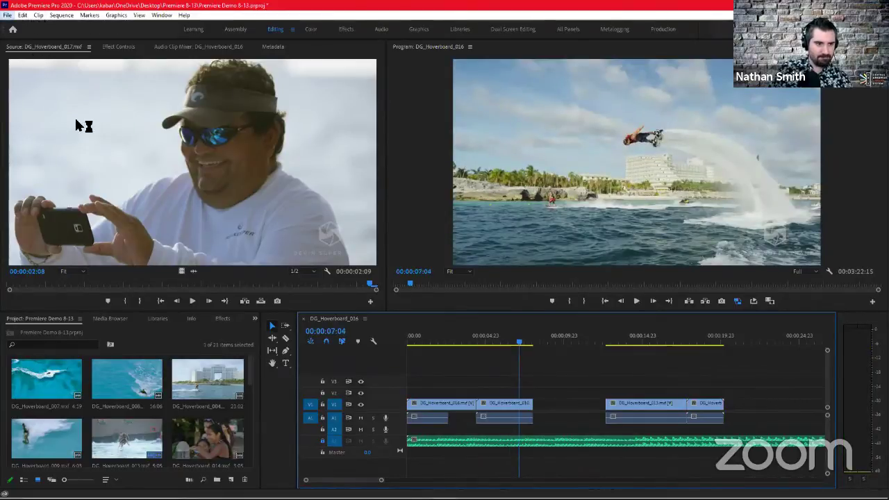
key("alt+f")
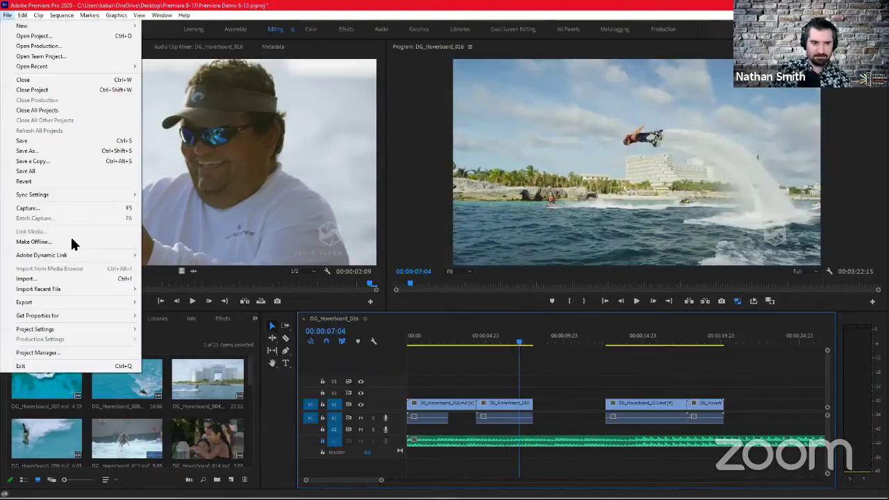
left_click(87, 140)
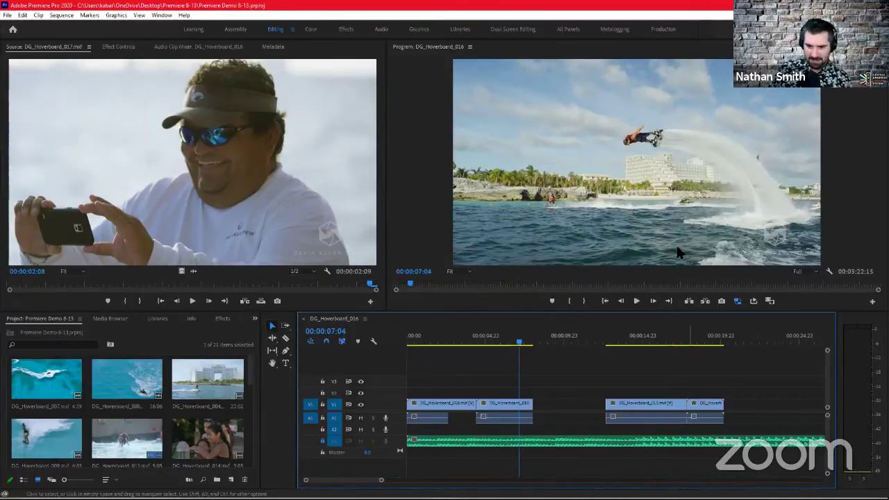
left_click(490, 340)
key("space")
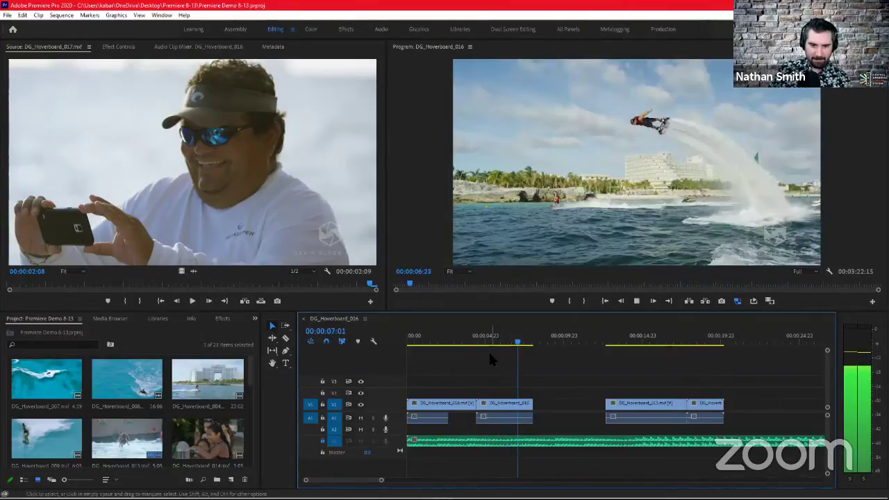
key("space")
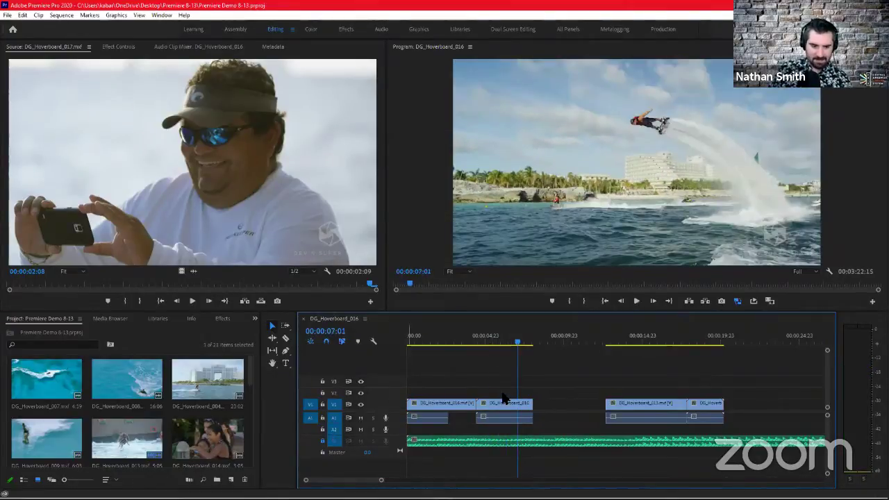
left_click(25, 16)
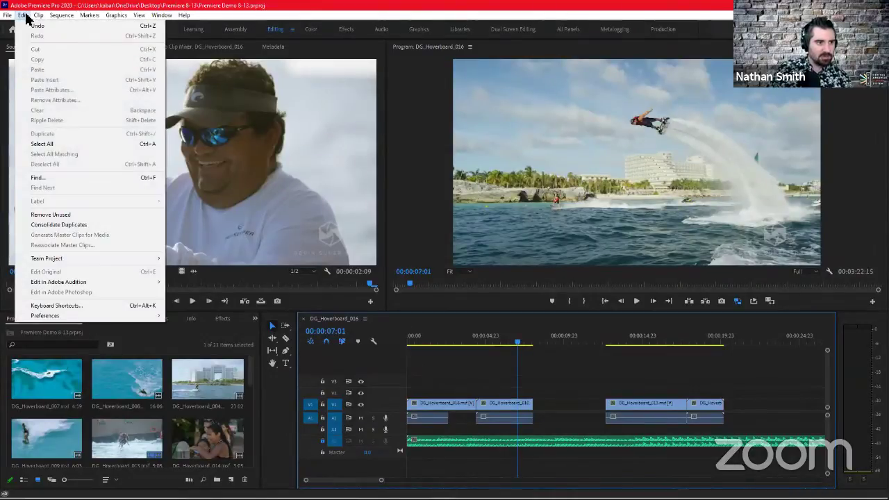
left_click(38, 15)
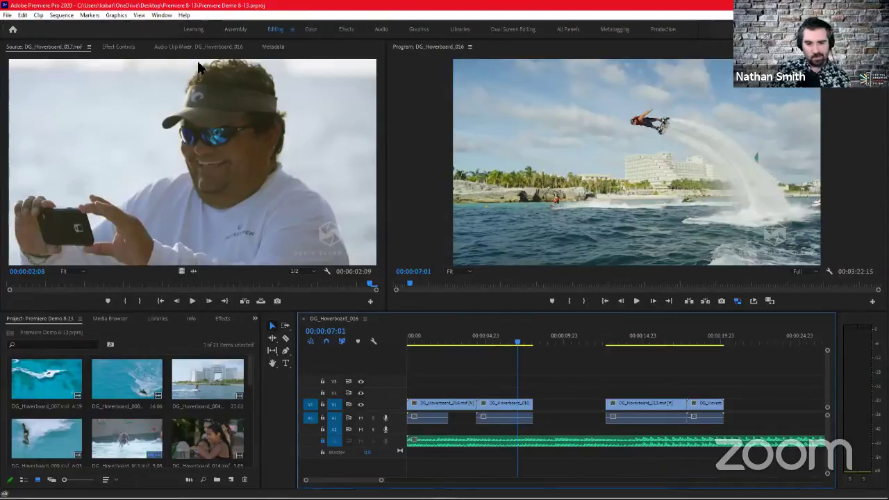
left_click(430, 217)
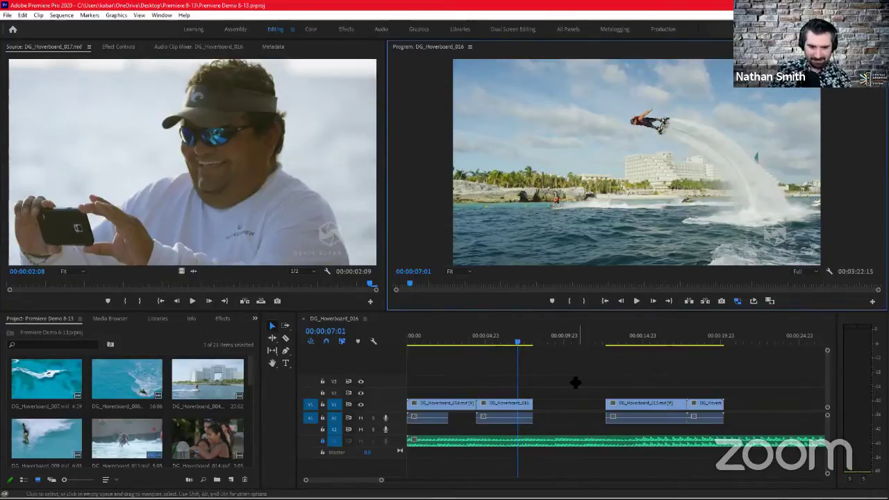
left_click(368, 483)
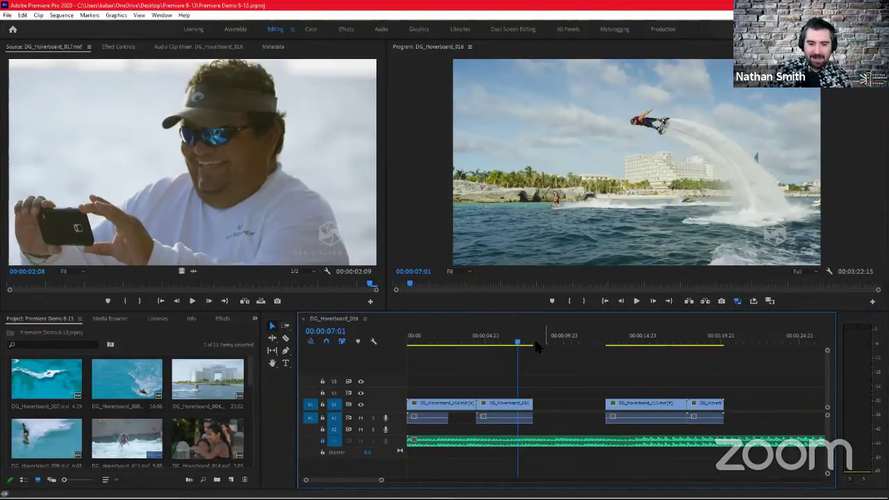
mouse_move(517, 345)
left_mouse_down()
mouse_move(482, 347)
mouse_move(520, 353)
left_mouse_up()
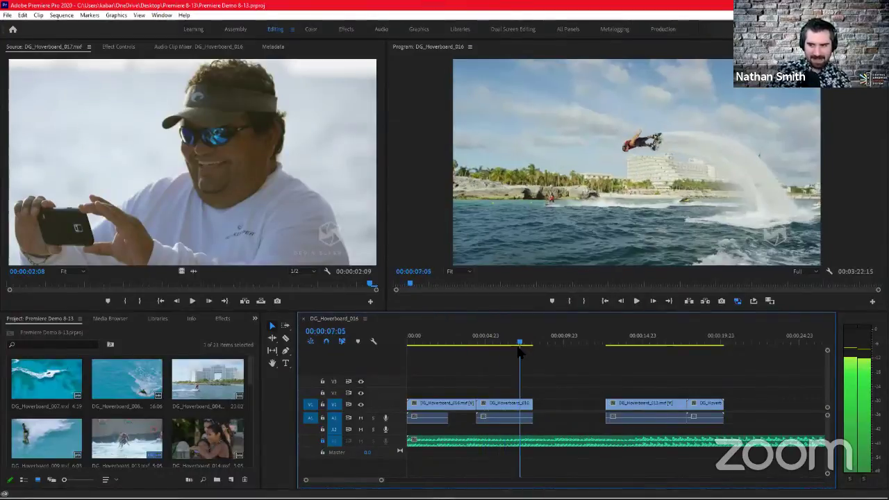
left_click(552, 401)
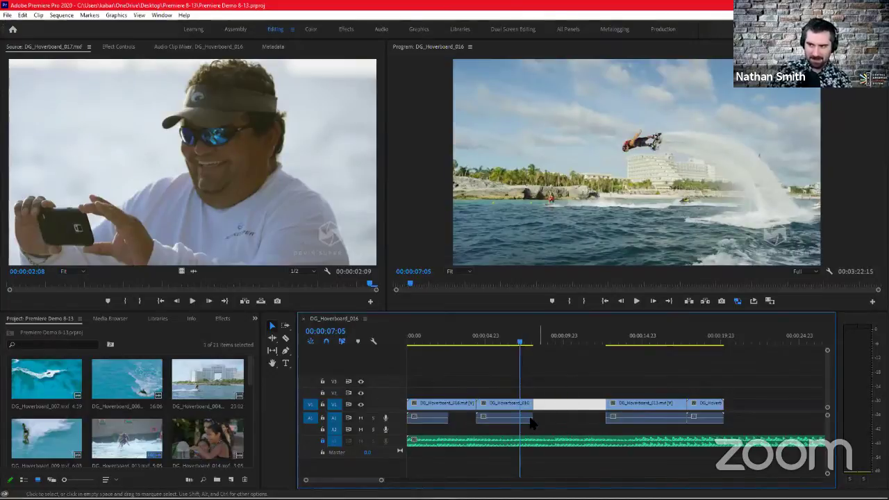
left_click(576, 338)
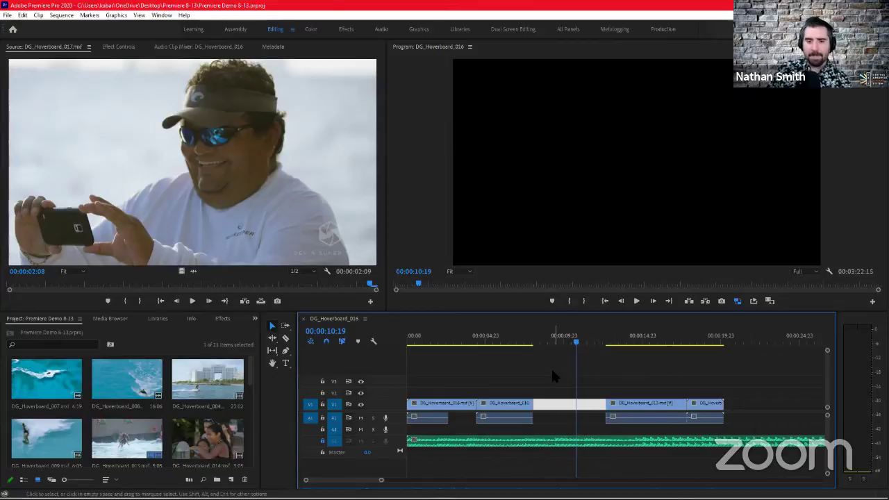
left_click(560, 388)
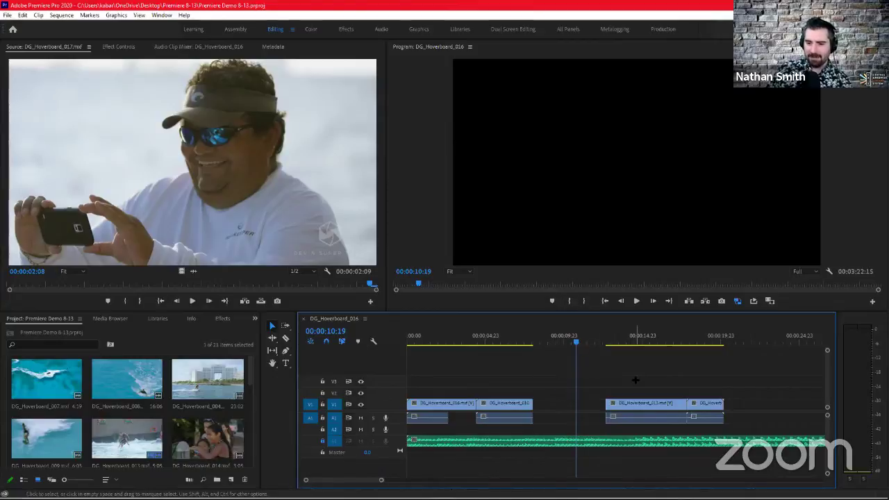
left_click_drag(635, 380, 700, 420)
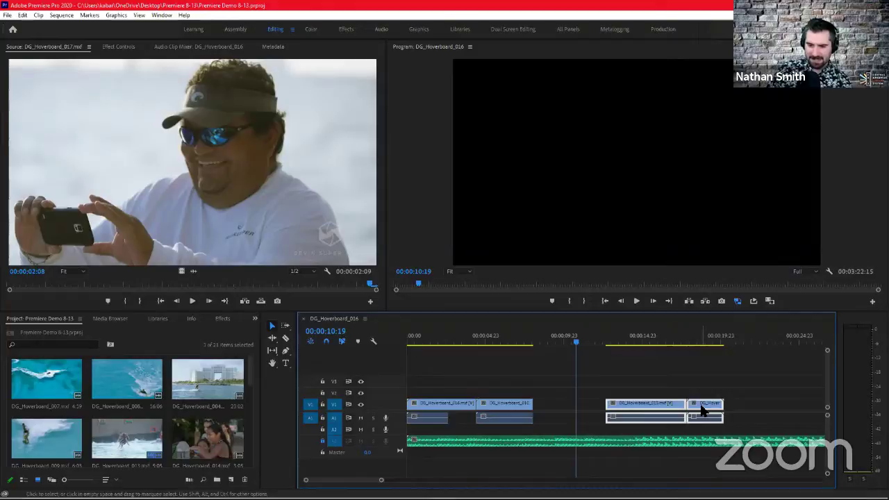
mouse_move(671, 410)
left_mouse_down()
mouse_move(628, 411)
mouse_move(685, 411)
left_mouse_up()
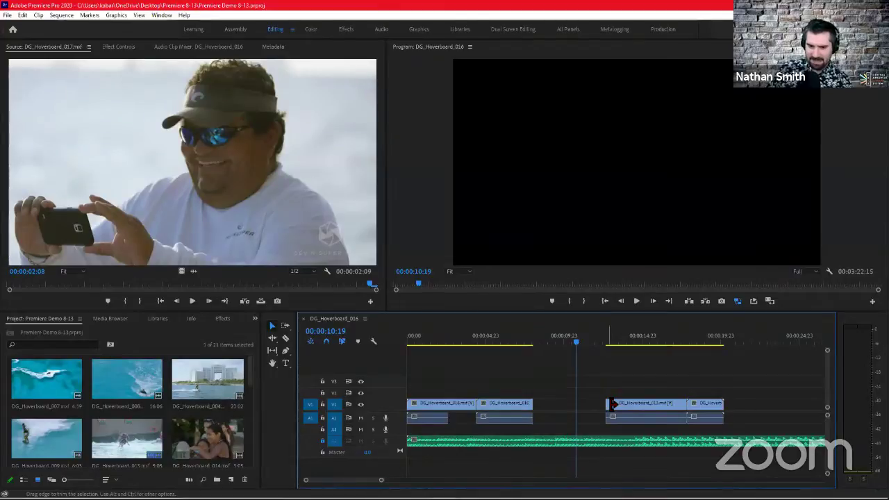
mouse_move(613, 404)
left_mouse_down()
mouse_move(541, 403)
mouse_move(629, 401)
mouse_move(480, 393)
mouse_move(525, 396)
mouse_move(486, 389)
mouse_move(534, 386)
mouse_move(483, 384)
mouse_move(599, 381)
mouse_move(564, 392)
mouse_move(595, 368)
mouse_move(623, 403)
mouse_move(562, 395)
mouse_move(607, 402)
left_mouse_up()
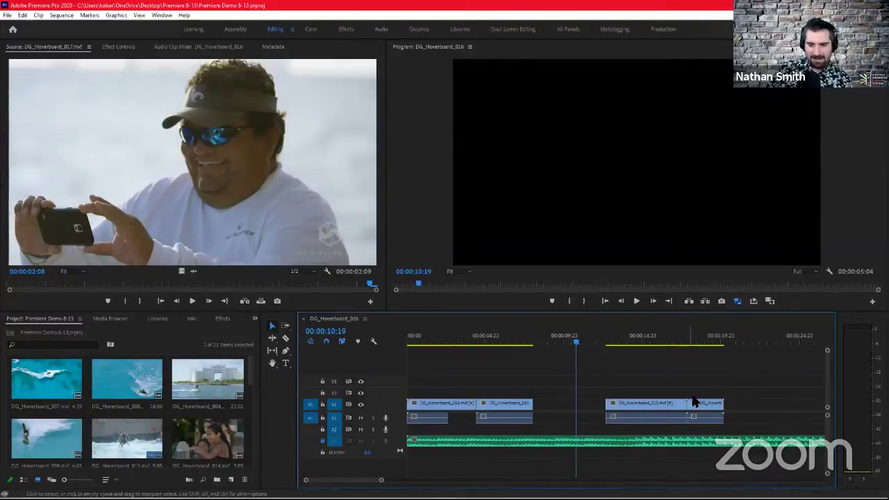
left_click(711, 342)
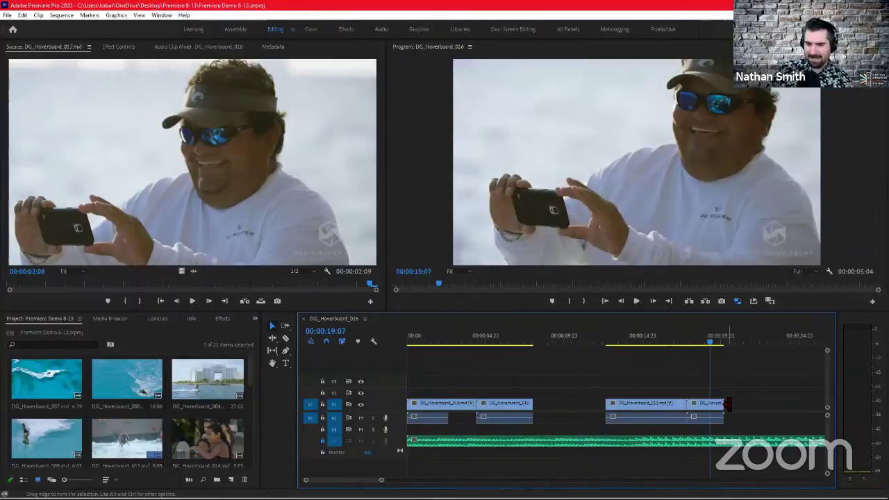
mouse_move(726, 404)
left_mouse_down()
mouse_move(717, 403)
mouse_move(773, 405)
mouse_move(706, 404)
mouse_move(741, 404)
mouse_move(725, 403)
left_mouse_up()
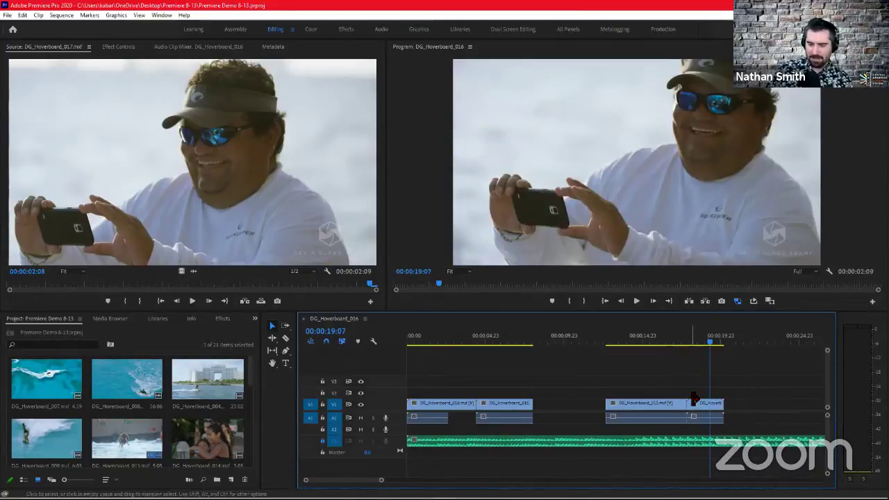
left_click(687, 341)
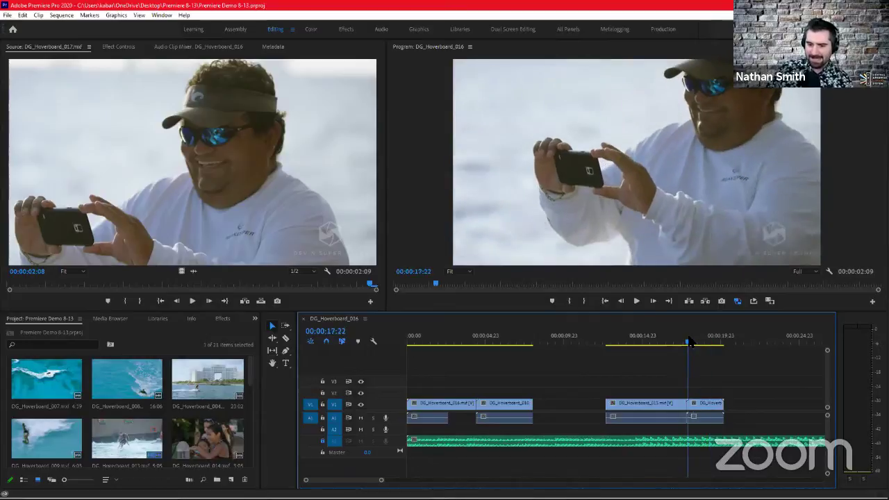
left_click_drag(690, 341, 727, 342)
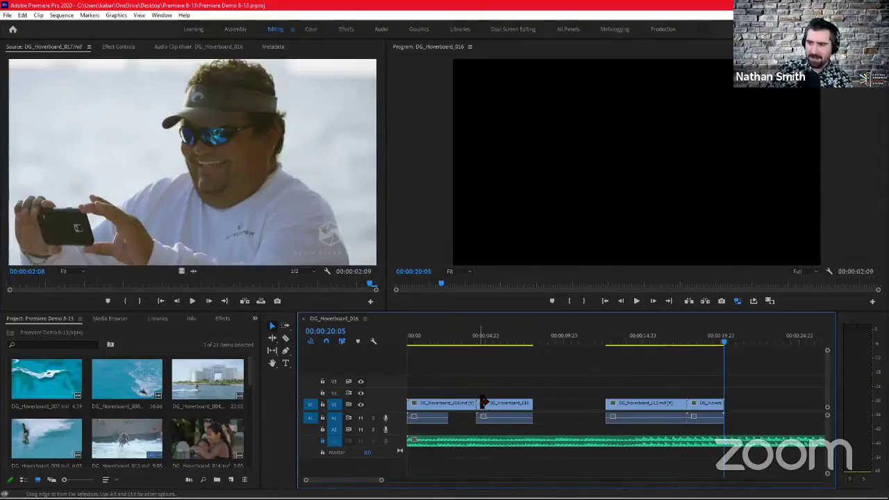
left_click(480, 344)
left_click_drag(480, 346, 474, 347)
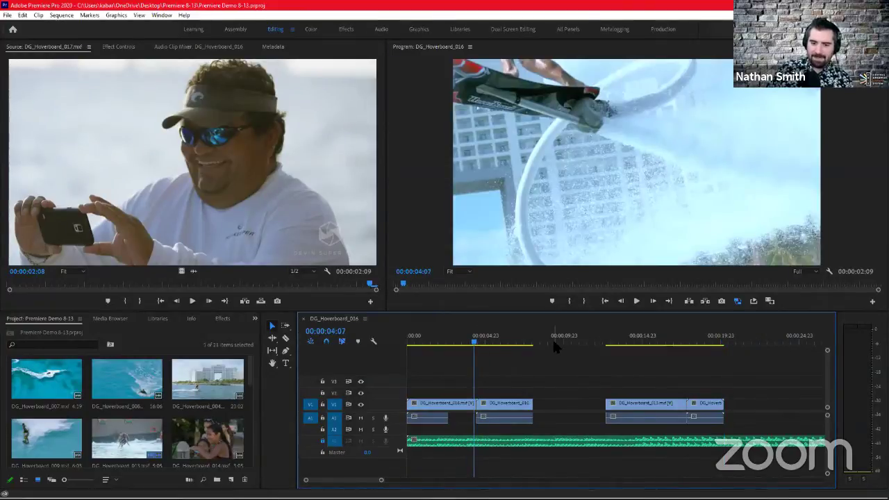
left_click(529, 344)
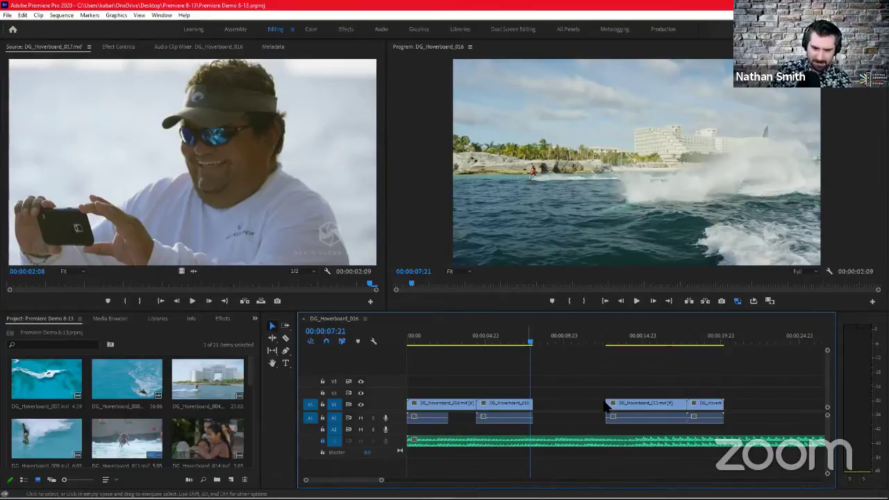
Close the gap so DG_Hoverboard_010 runs 00:00:04:10–00:00:12:15, then park the playhead at 00:00:08:05.
left_click(572, 409)
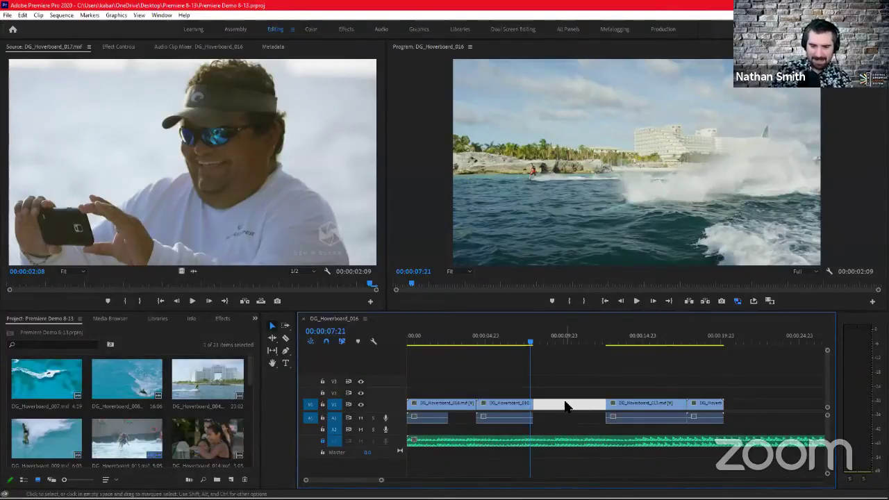
key("Delete")
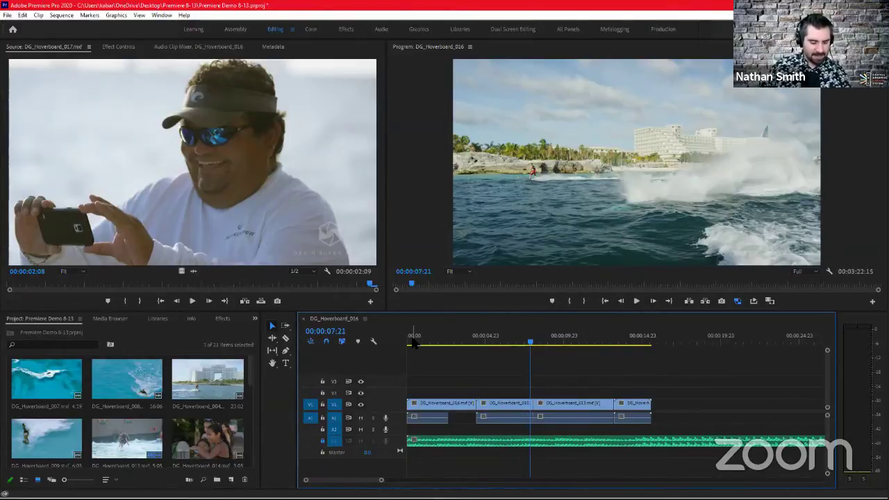
key("ctrl+z")
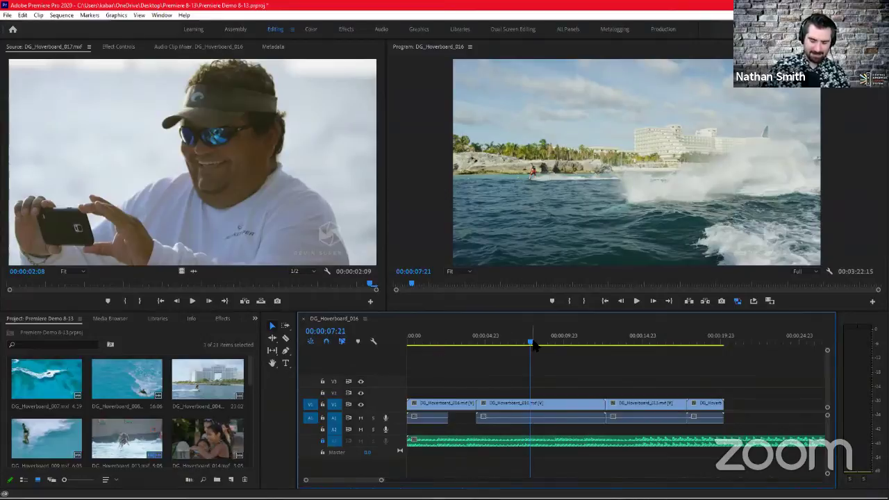
left_click_drag(533, 346, 539, 345)
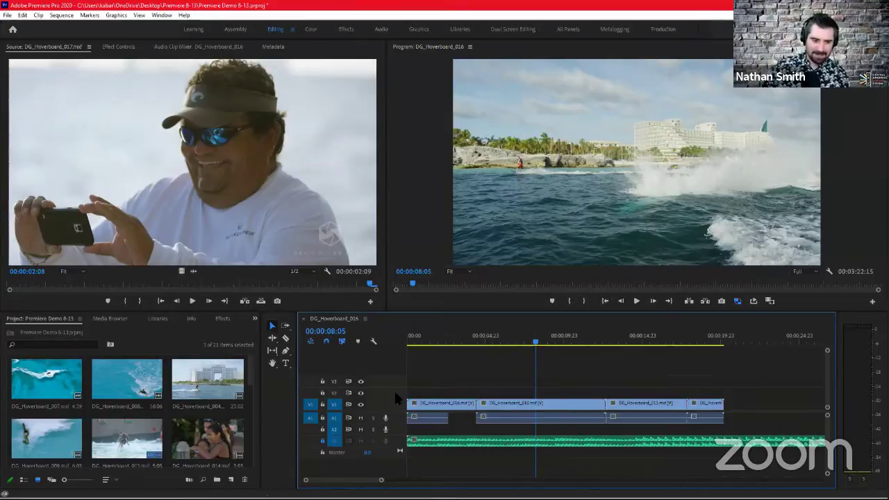
Razor DG_Hoverboard_010 at 00:00:08:05, then return to the Selection tool.
left_click(285, 338)
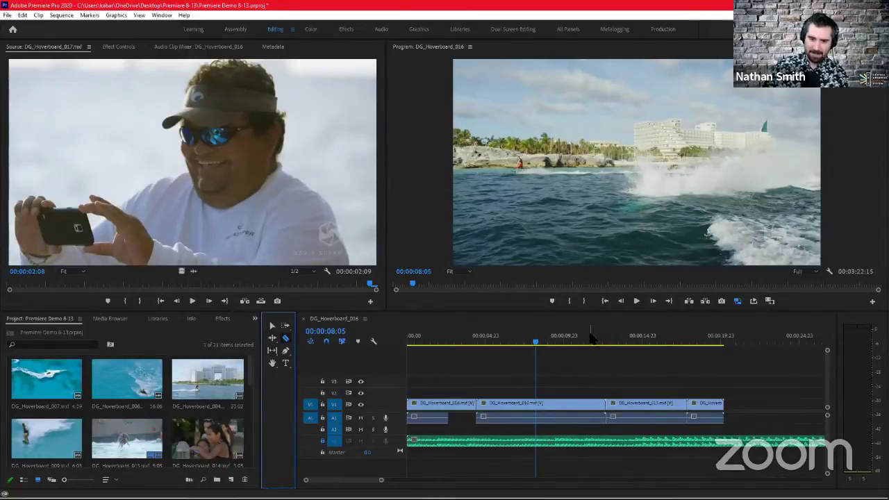
left_click(535, 406)
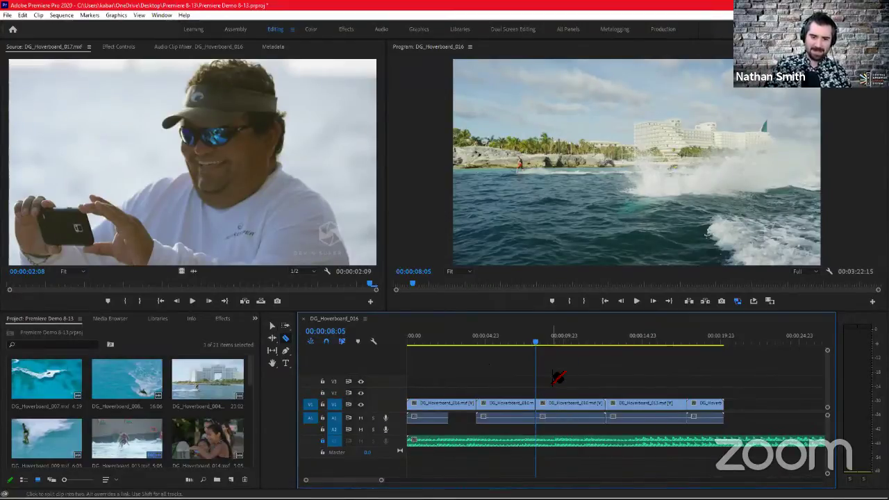
left_click(271, 325)
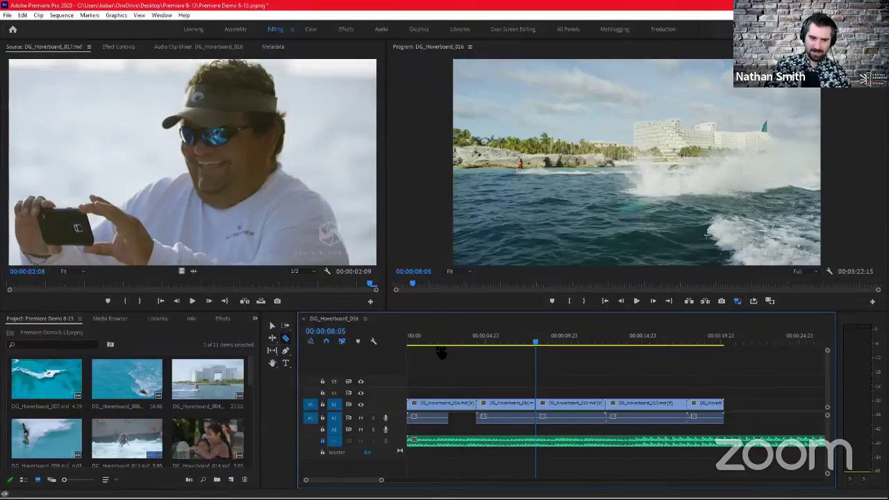
Move the second half of DG_Hoverboard_010 up to V3 and shift the following clip left.
left_click(581, 409)
left_click_drag(581, 405, 641, 387)
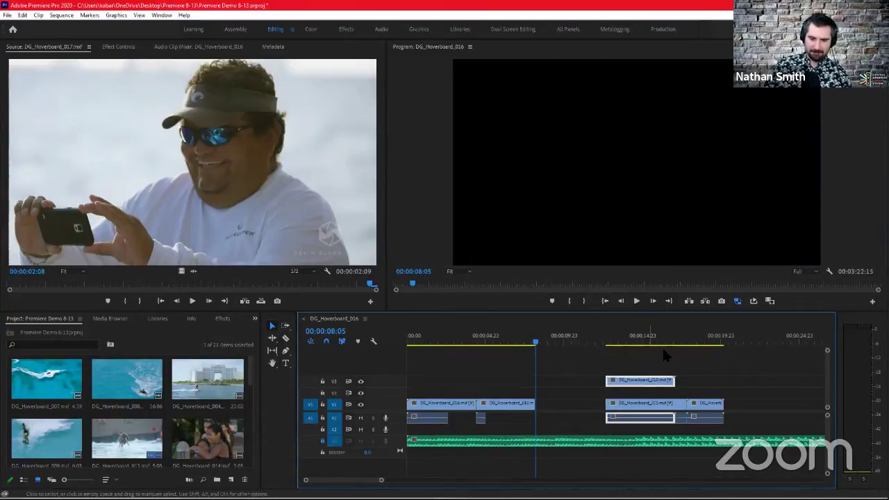
mouse_move(654, 410)
left_mouse_down()
mouse_move(590, 407)
mouse_move(621, 393)
mouse_move(637, 406)
left_mouse_up()
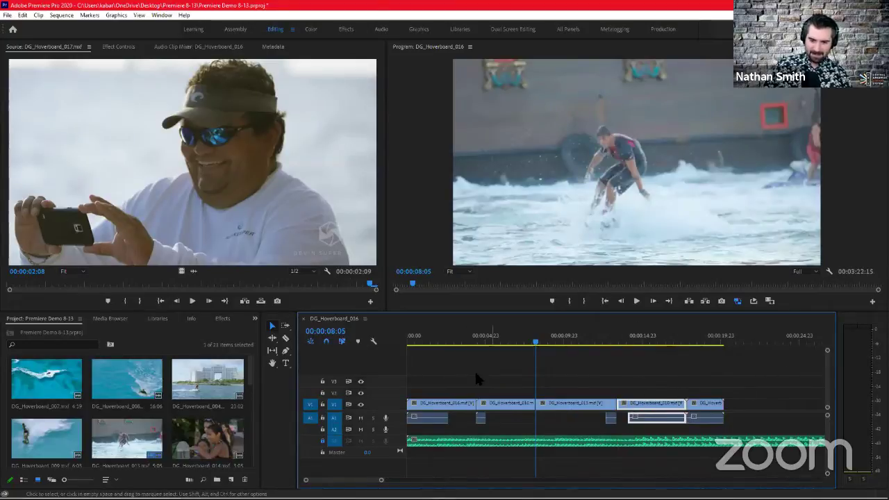
Play back from about 00:00:07:04, then lift DG_Hoverboard_010 onto V2 at 00:00:13:05.
left_click(540, 342)
left_click_drag(541, 342, 696, 347)
key("space")
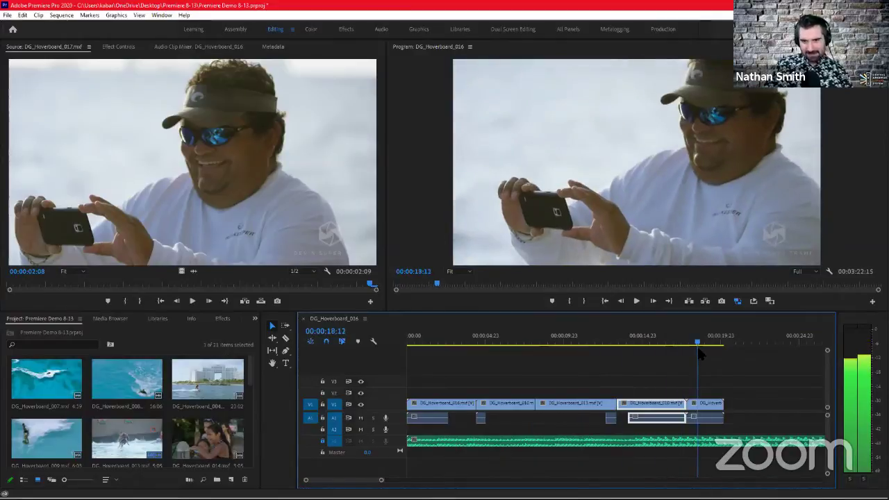
left_click(613, 357)
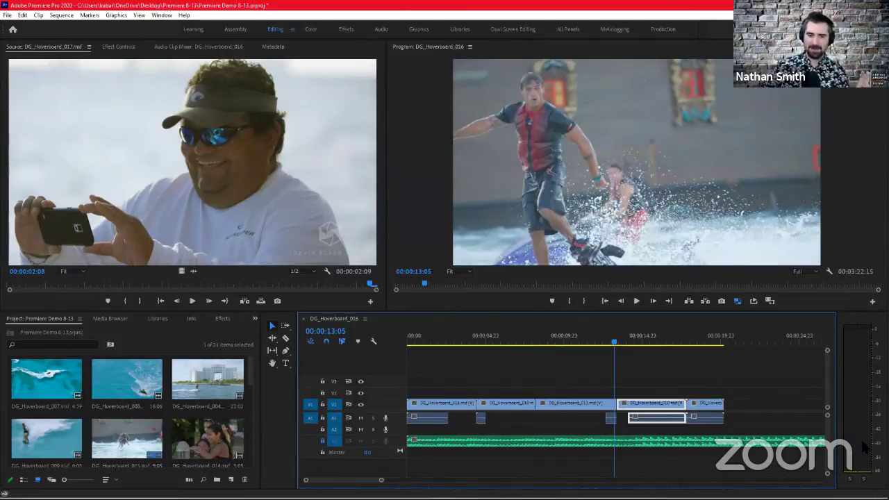
left_click_drag(644, 405, 606, 391)
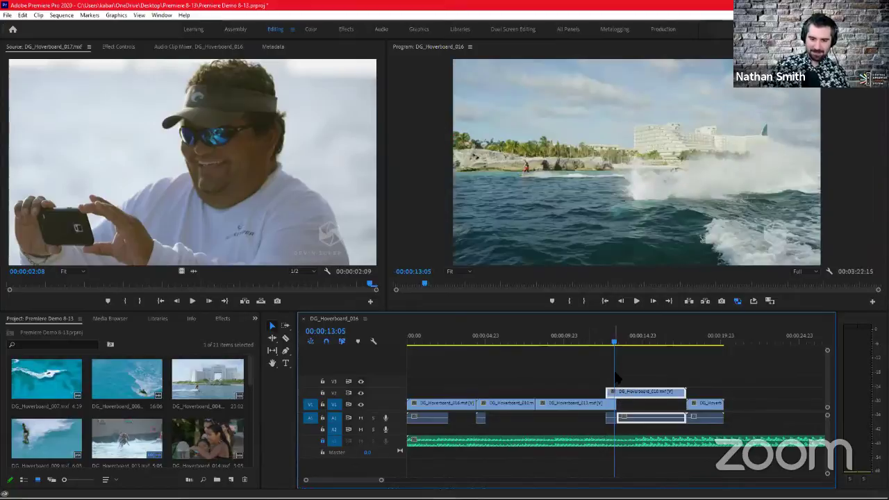
Trim DG_Hoverboard_010's start to 00:00:12:21 and drop it back onto V1 after DG_Hoverboard_013.
left_click(524, 341)
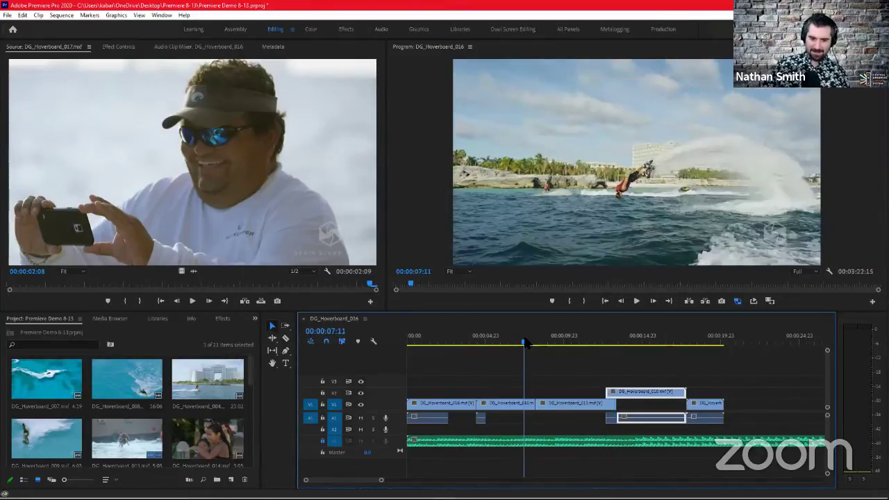
key("space")
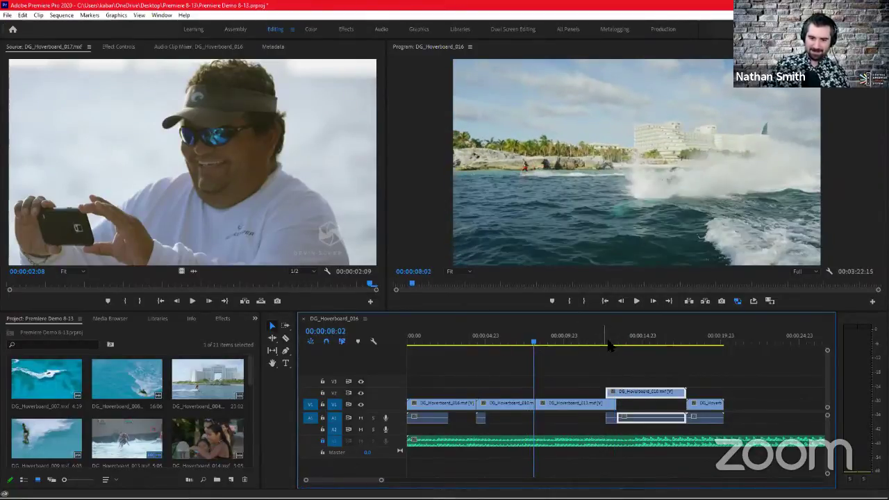
left_click_drag(608, 343, 609, 347)
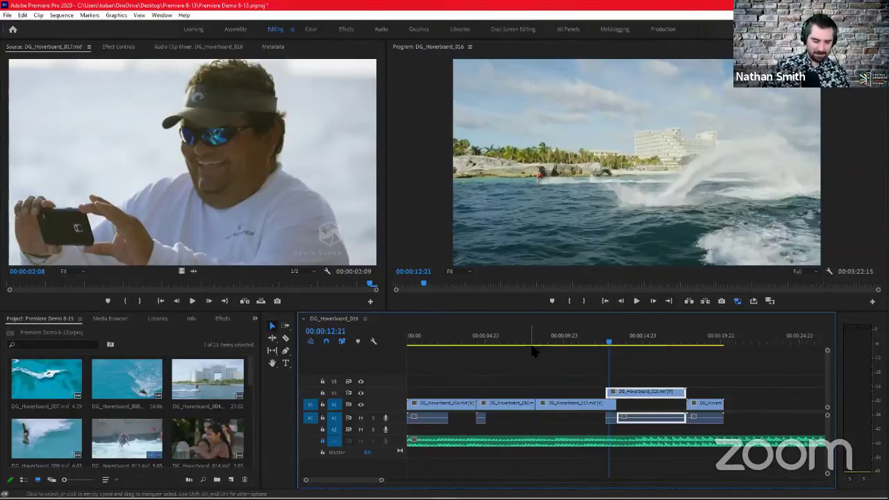
key("ctrl+z")
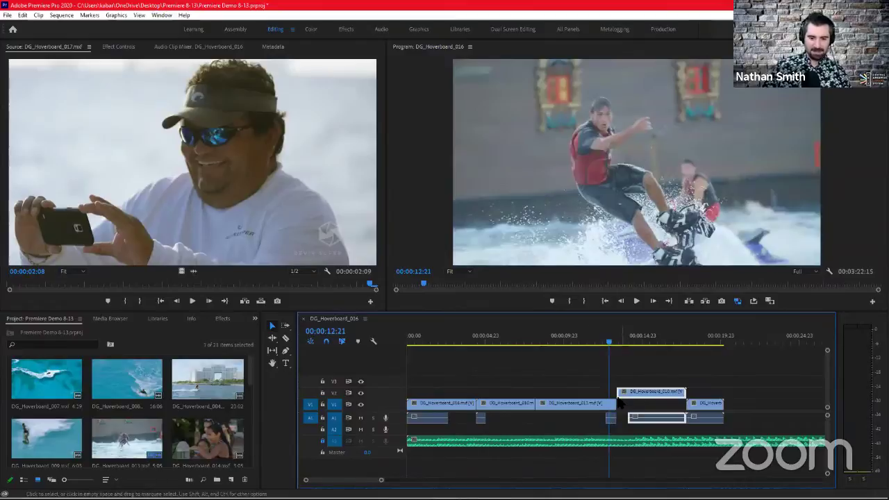
left_click_drag(615, 406, 625, 407)
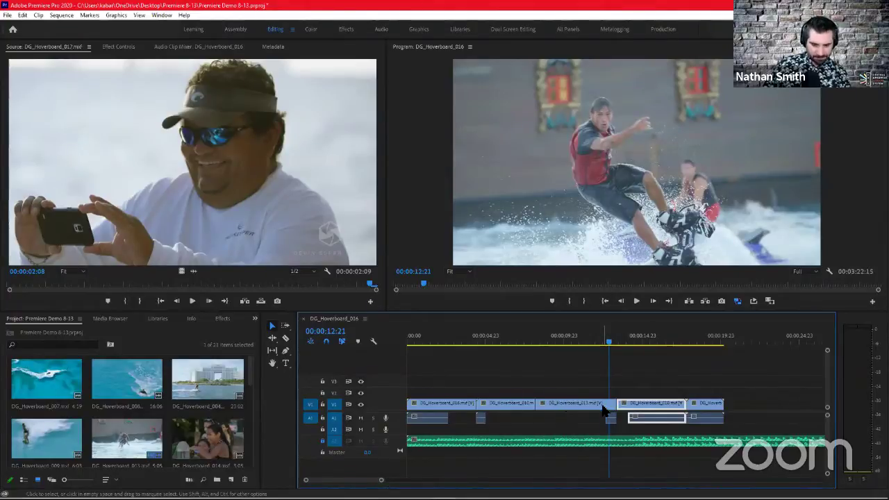
left_click(587, 339)
Scrub from 00:00:13:12 to about 00:00:17:07 and select the Ripple Edit Tool.
left_click(618, 339)
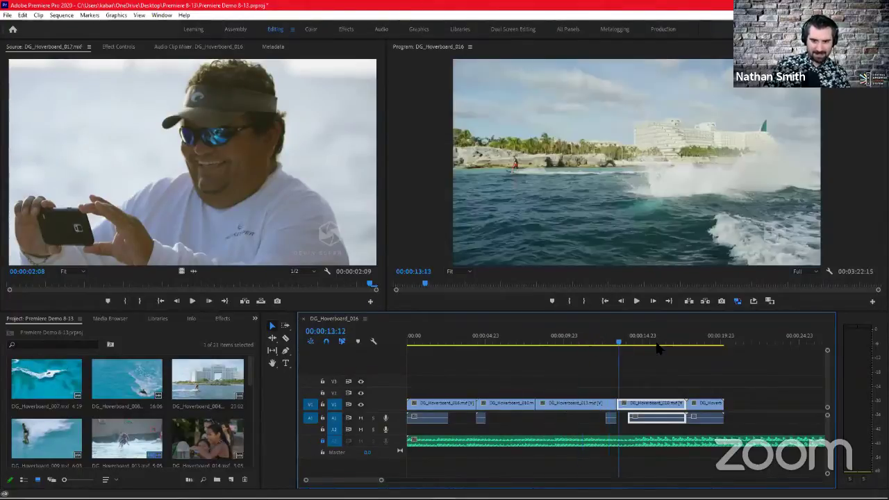
left_click_drag(656, 344, 683, 347)
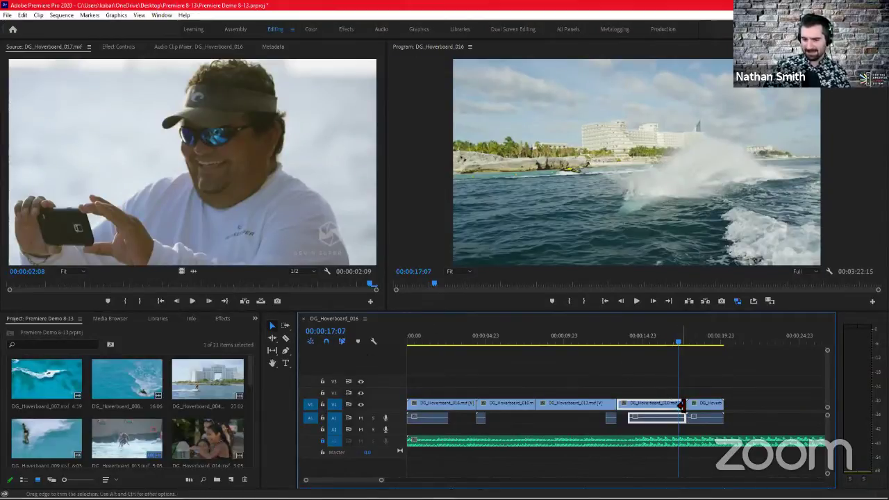
left_click(272, 338)
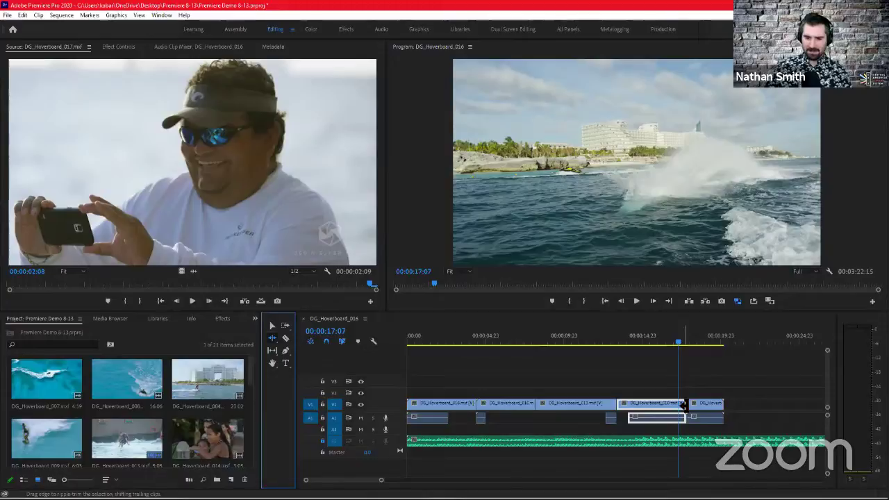
Ripple-trim DG_Hoverboard_010's out point 13 frames back to the 00:00:17:07 playhead.
left_click(684, 407)
left_click_drag(683, 407, 675, 406)
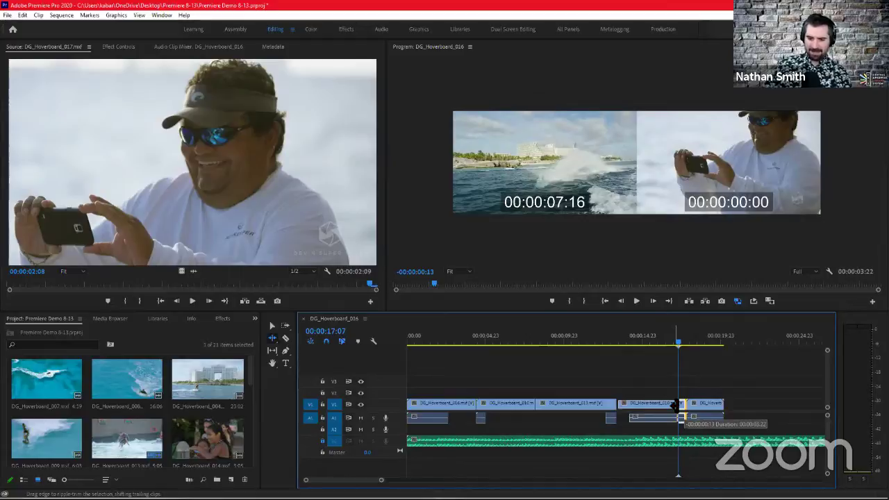
left_click_drag(678, 407, 678, 407)
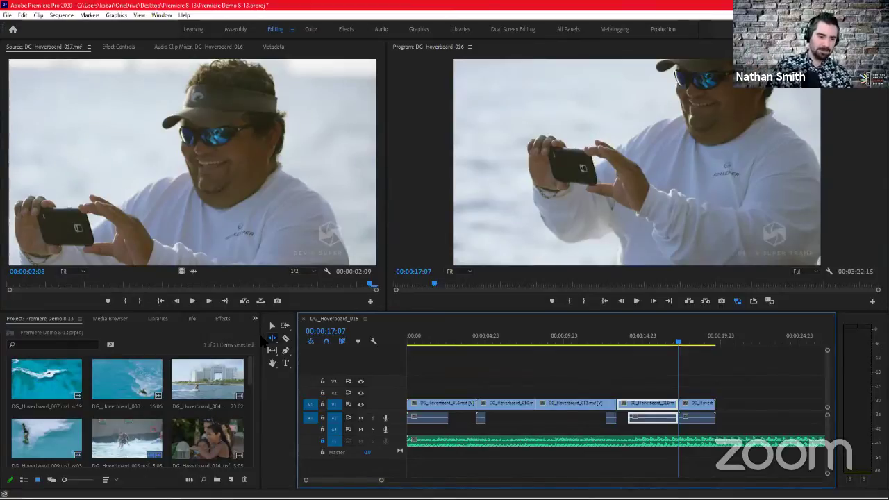
With the Rolling Edit Tool, roll the cut before DG_Hoverboard_010 slightly later, then return to Selection.
left_click(272, 338)
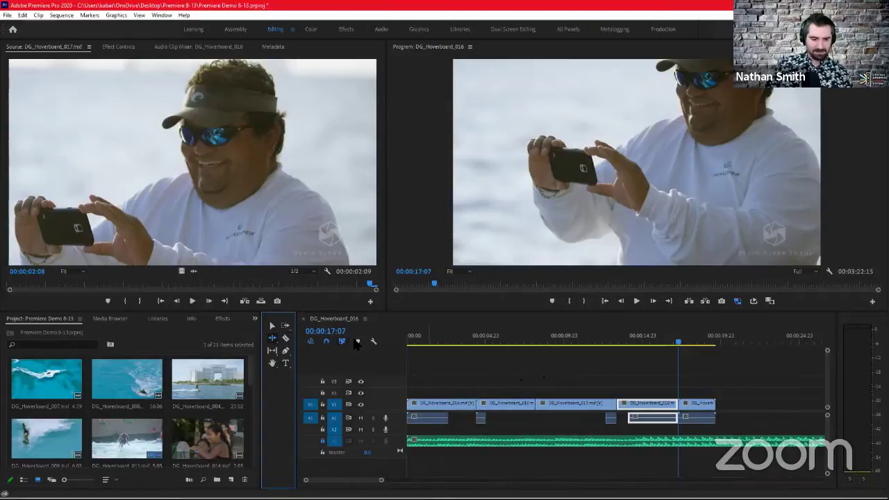
left_click(273, 338)
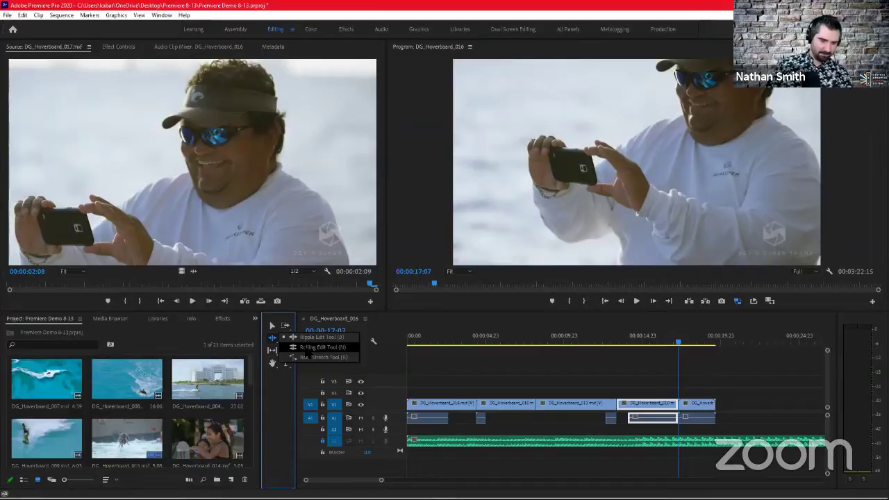
left_click(305, 347)
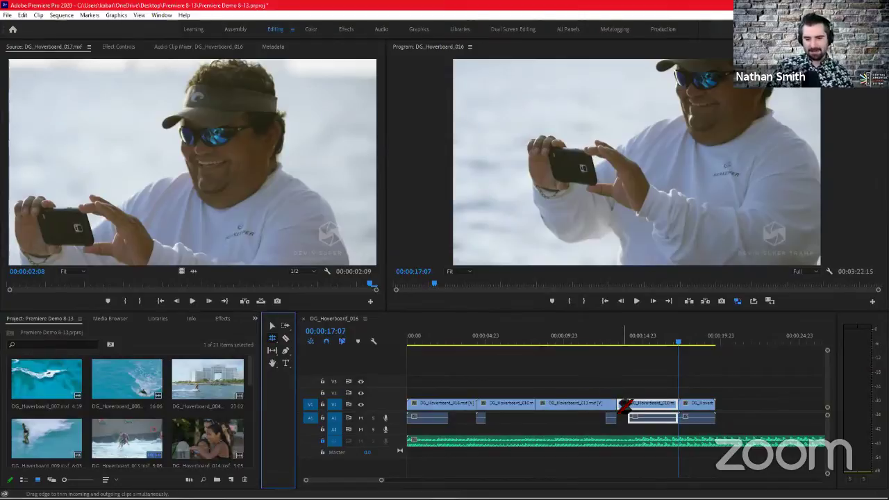
left_click_drag(618, 403, 618, 404)
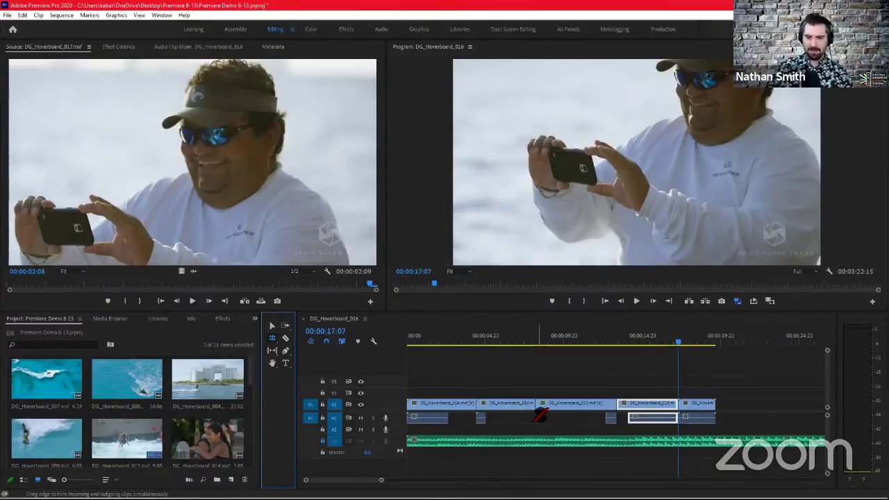
key("v")
left_click(491, 407)
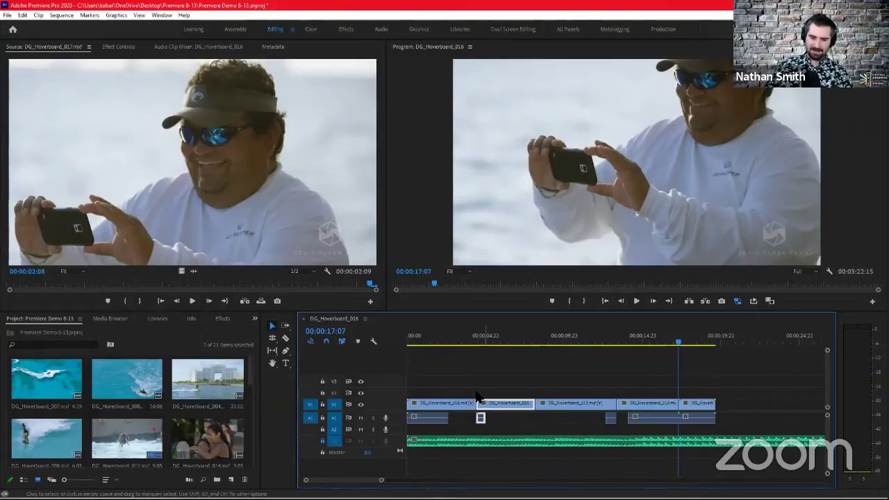
Move the playhead to 00:00:04:18 and switch back to the Rolling Edit Tool.
left_click(482, 341)
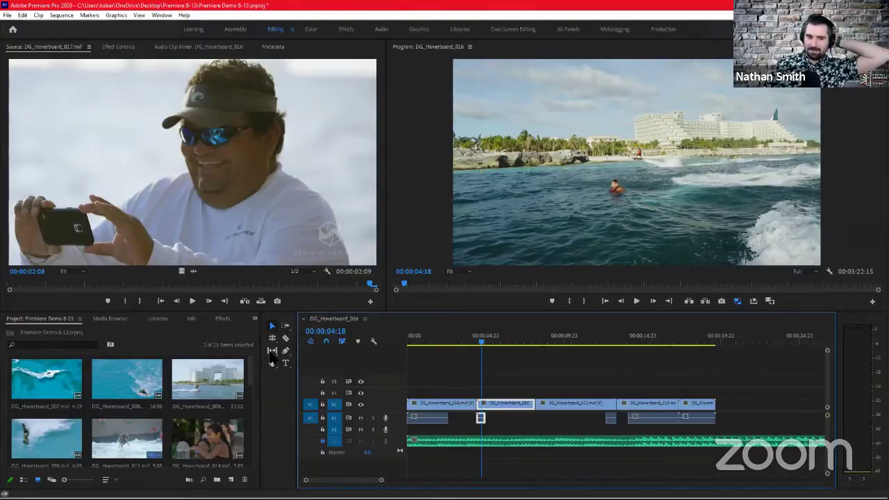
left_click_drag(272, 337, 299, 356)
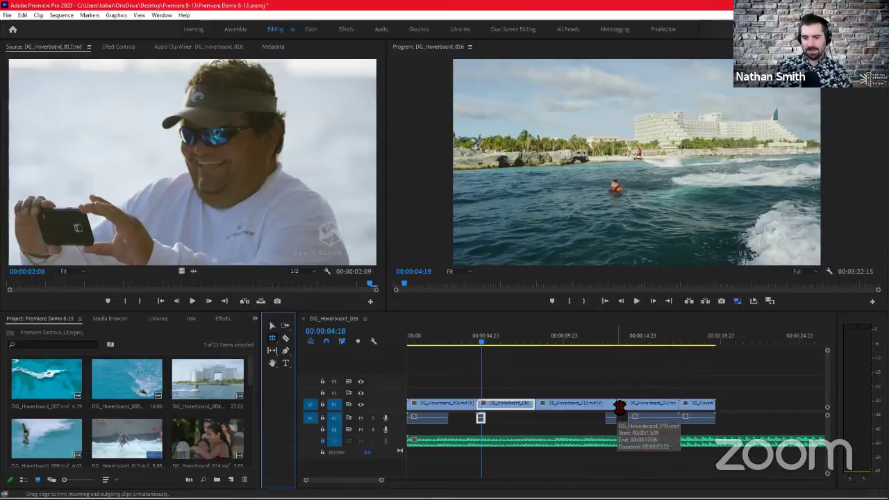
Roll the DG_Hoverboard_013/DG_Hoverboard_010 cut earlier, then slightly later to its final frame.
left_click(620, 407)
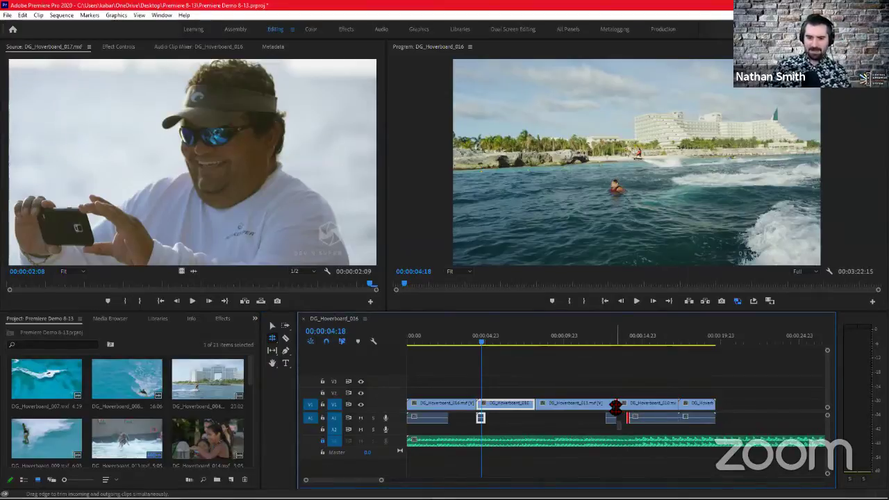
left_click_drag(618, 407, 613, 407)
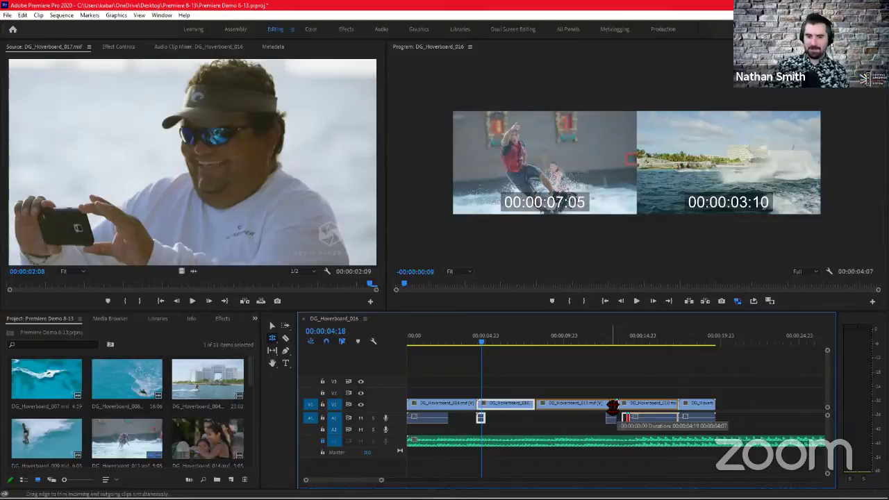
mouse_move(612, 407)
left_mouse_down()
mouse_move(640, 405)
mouse_move(613, 404)
left_mouse_up()
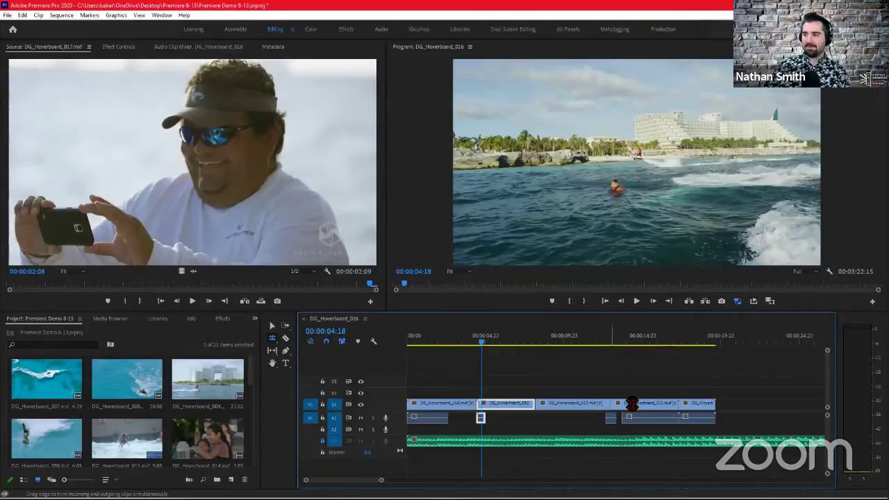
Scrub from about 00:00:11:18 forward to 00:00:13:04 to review the jet-ski spray shot.
left_click(595, 344)
left_click_drag(596, 344, 615, 352)
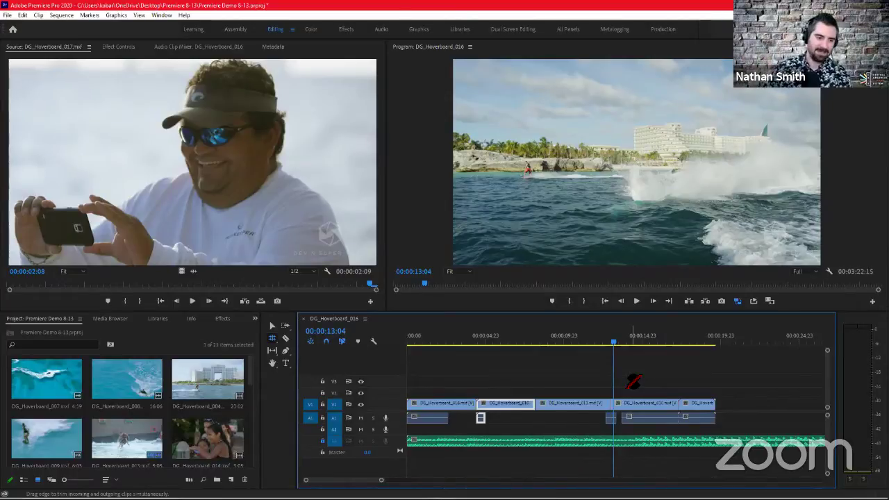
Open and close the Ripple Edit tool flyout, looking for the Rate Stretch Tool.
left_click(276, 341)
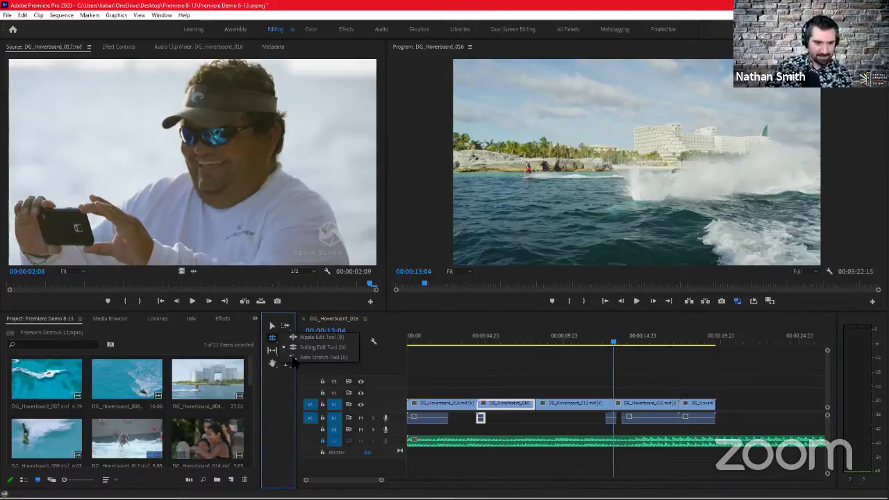
left_click(277, 339)
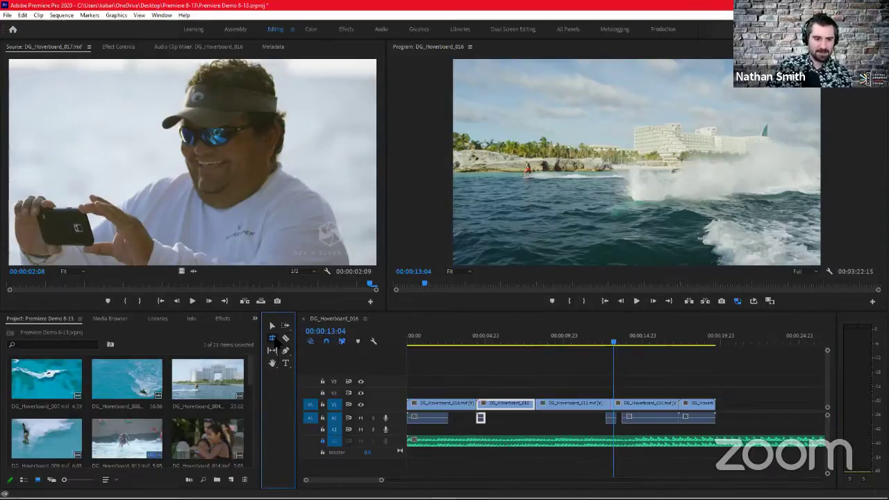
left_click(277, 339)
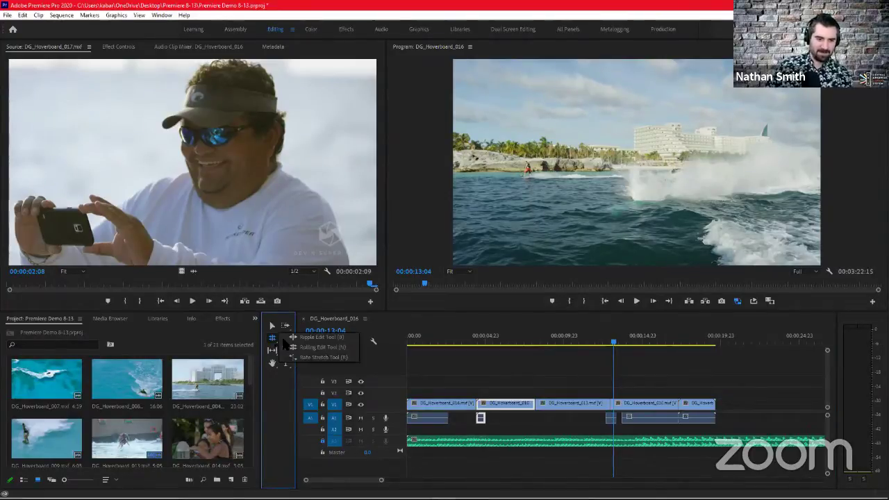
left_click(284, 340)
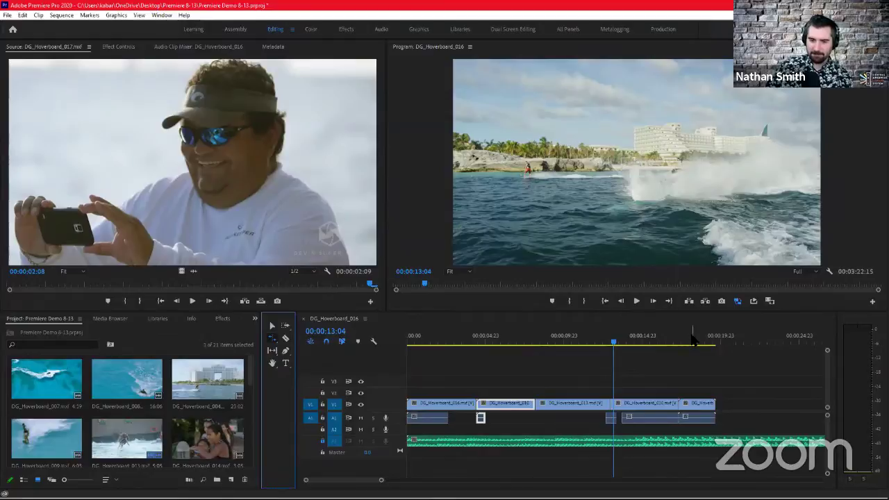
Move DG_Hoverboard_013 from V1 up onto V2 and preview it, stopping at 11 seconds.
key("v")
left_click(561, 404)
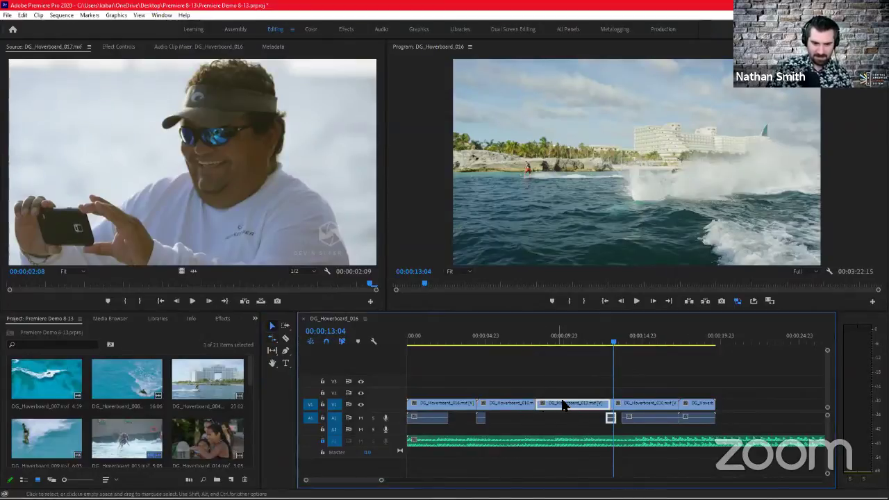
left_click_drag(566, 405, 566, 393)
left_click(566, 340)
key("space")
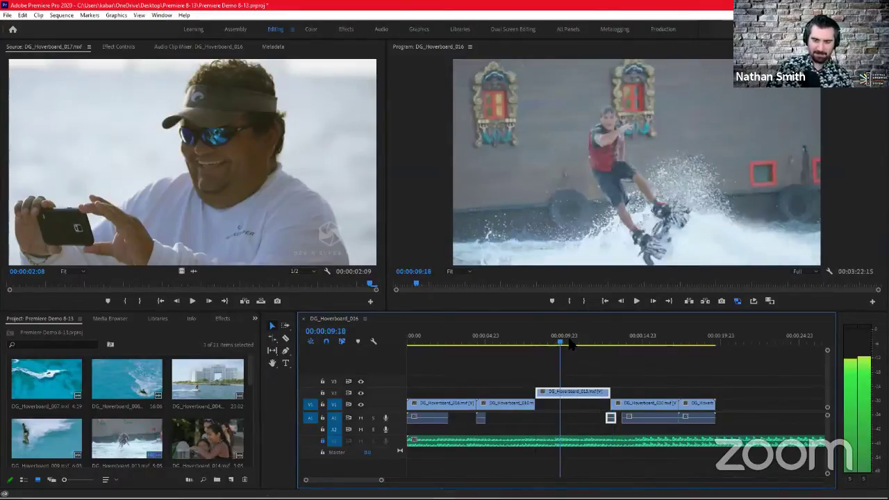
left_click(580, 341)
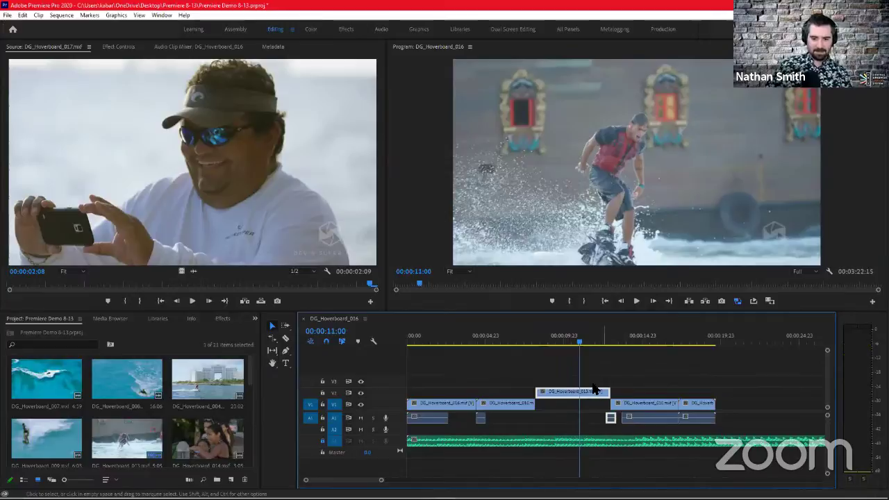
left_click(274, 339)
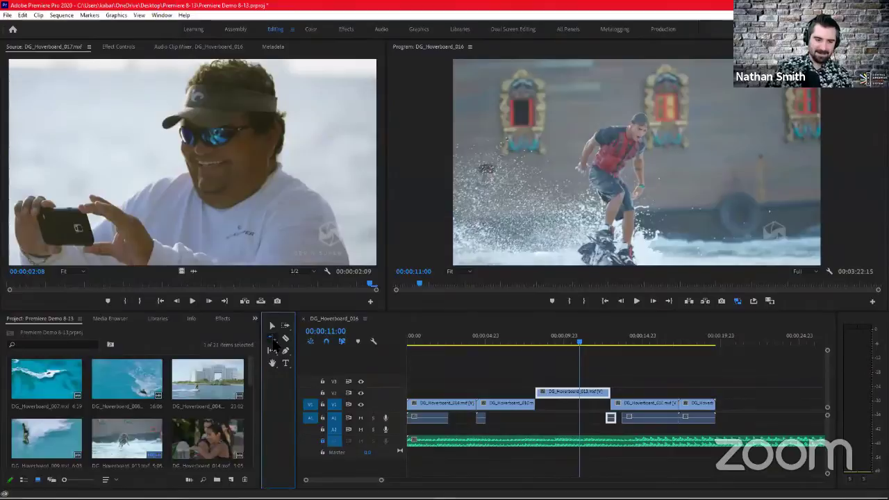
Rate-stretch the V2 DG_Hoverboard_013 clip shorter in two drags, then play it from about 9 seconds.
left_click(273, 339)
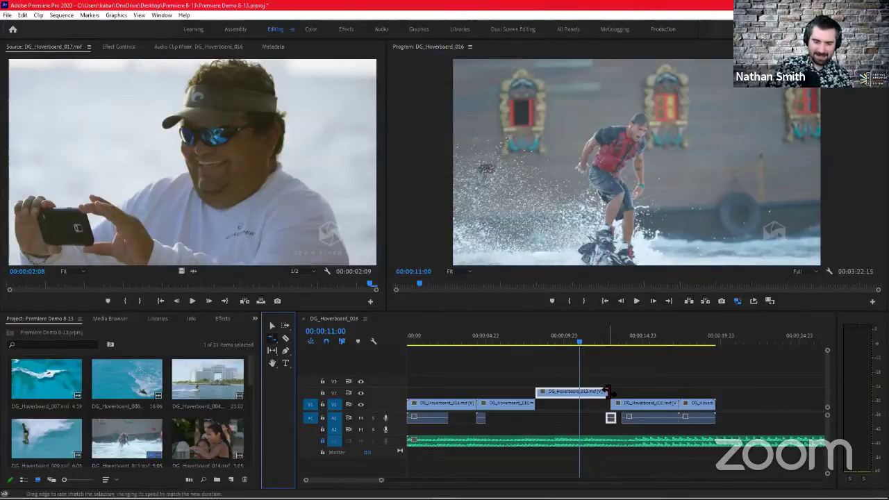
left_click_drag(606, 391, 580, 389)
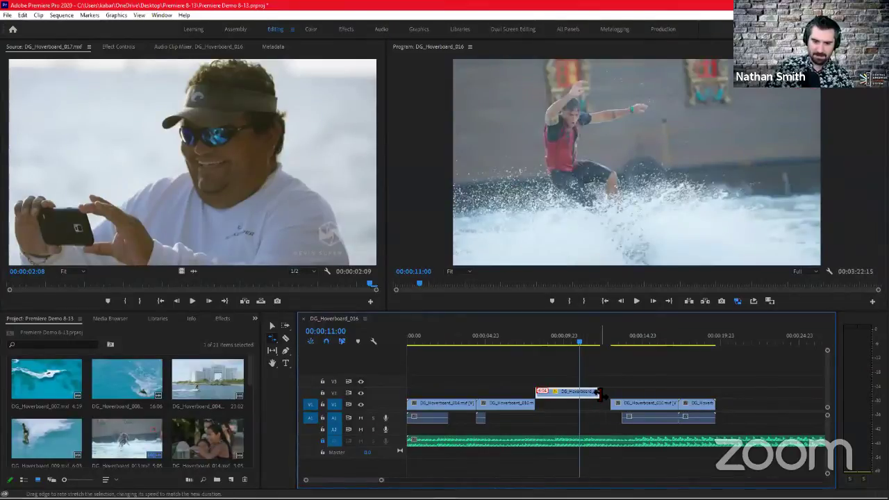
left_click_drag(597, 392, 571, 392)
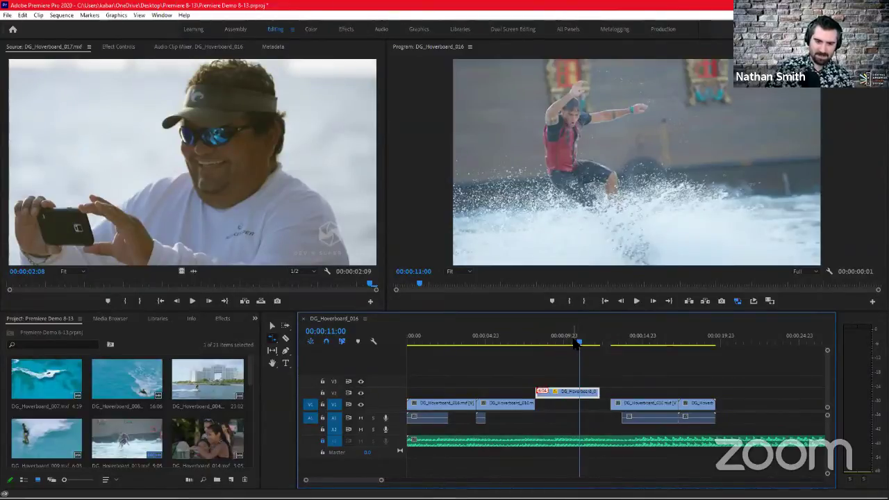
left_click_drag(576, 343, 532, 343)
key("space")
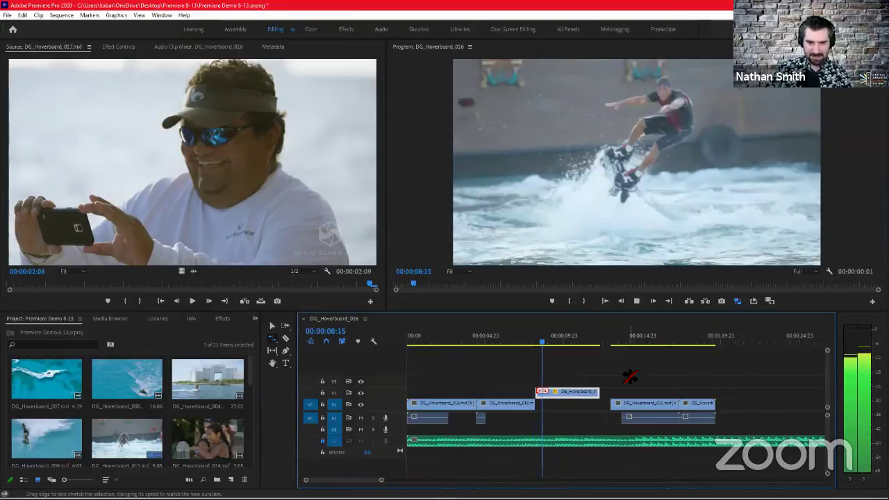
key("space")
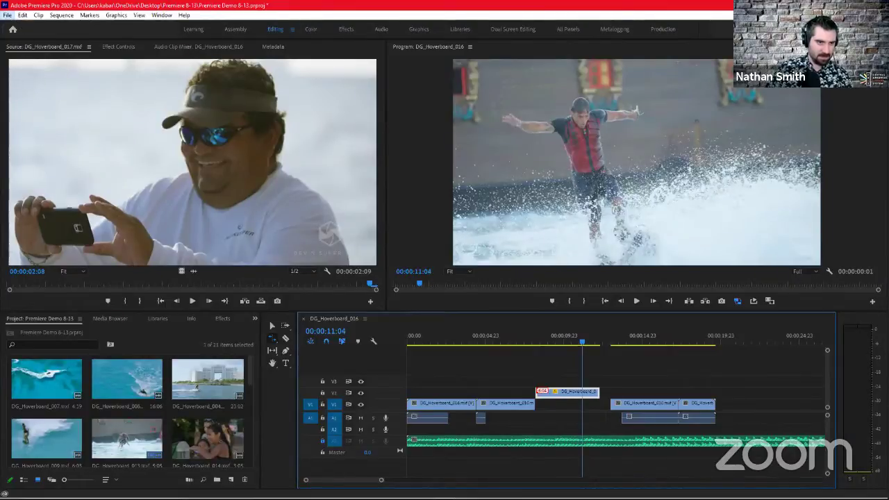
Save the Premiere Demo 8-13 project, then close it.
left_click(8, 15)
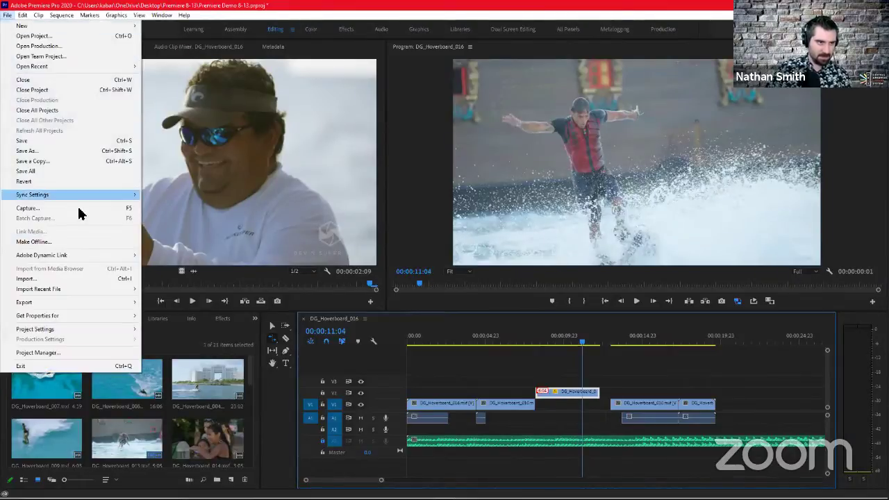
left_click(54, 140)
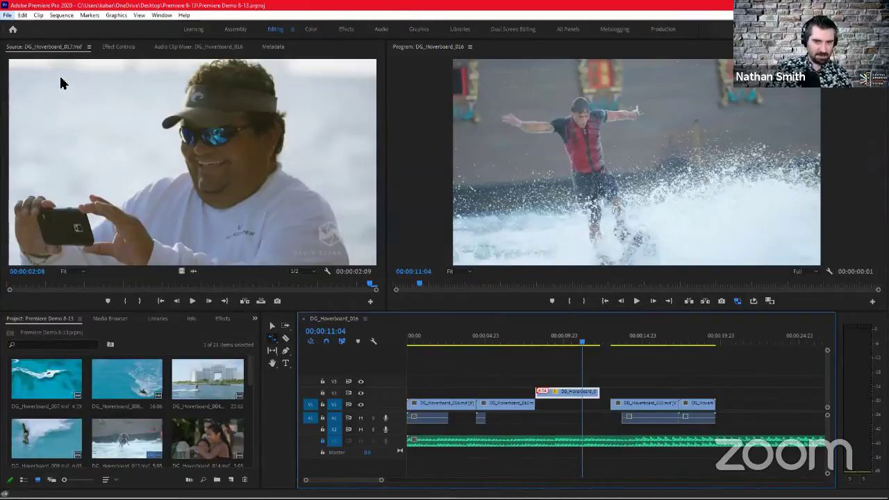
key("alt+f")
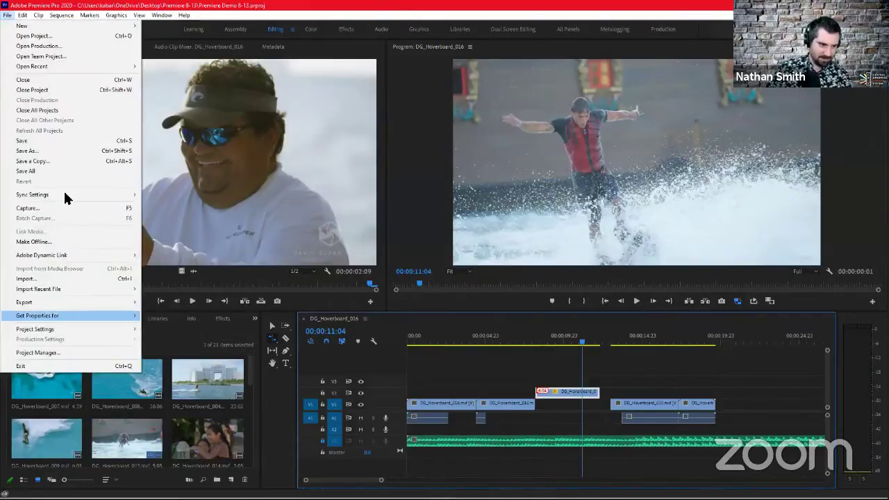
left_click(58, 90)
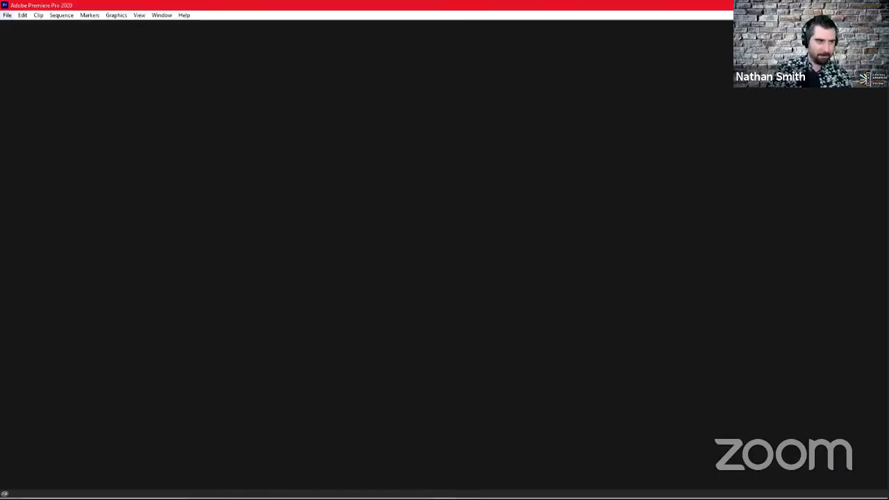
left_click(7, 15)
Reopen the Premiere Demo 8-13.prproj project file.
left_click(49, 36)
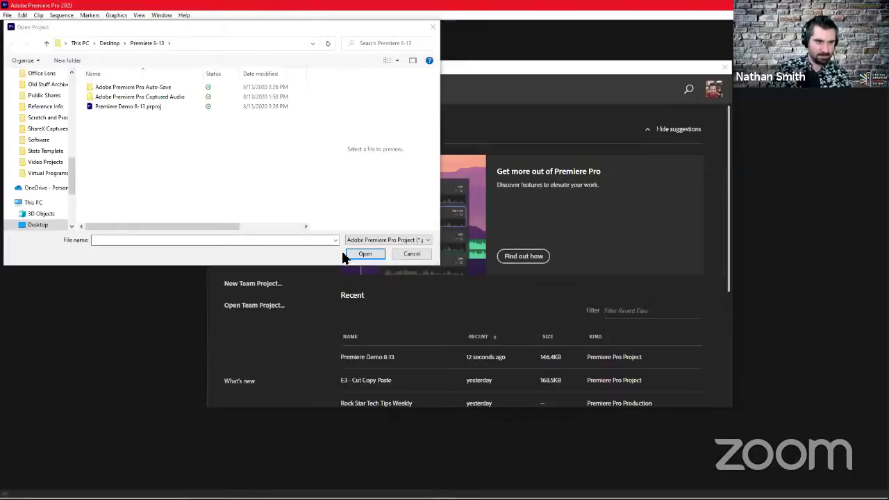
left_click(194, 105)
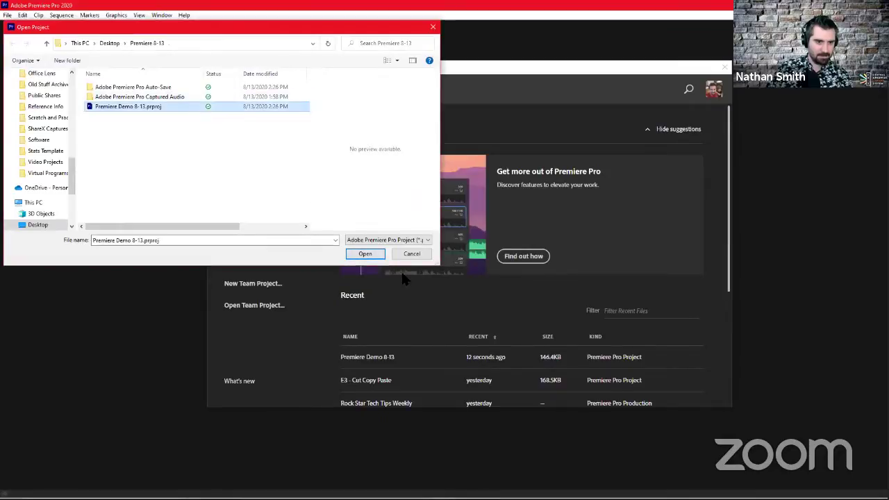
left_click(363, 253)
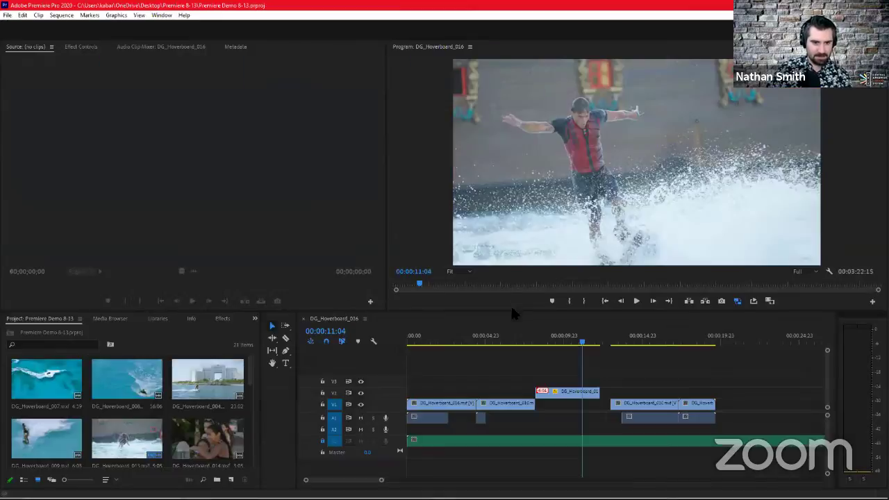
Play the DG_Hoverboard_016 sequence from about 9 seconds to confirm the edits.
left_click(553, 344)
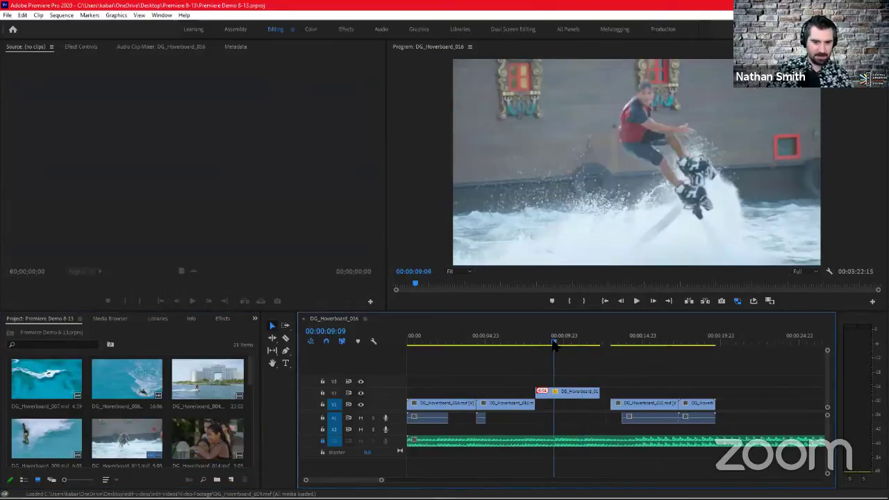
key("space")
key("space")
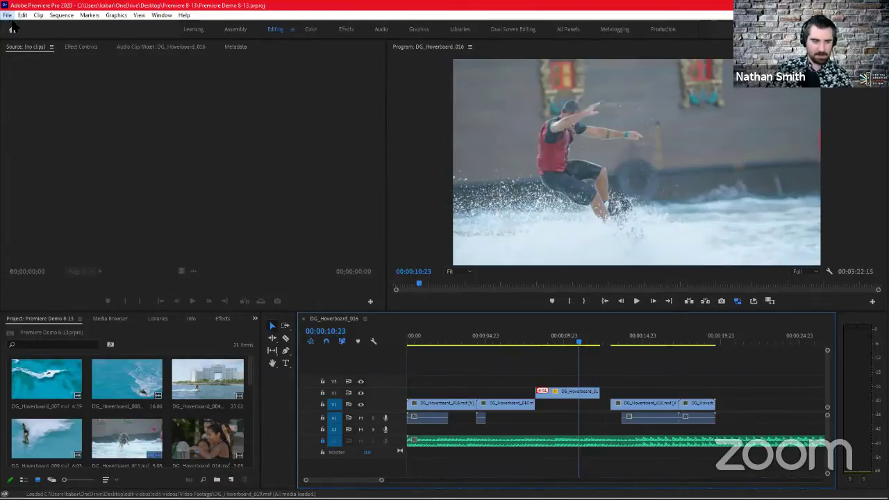
left_click(7, 15)
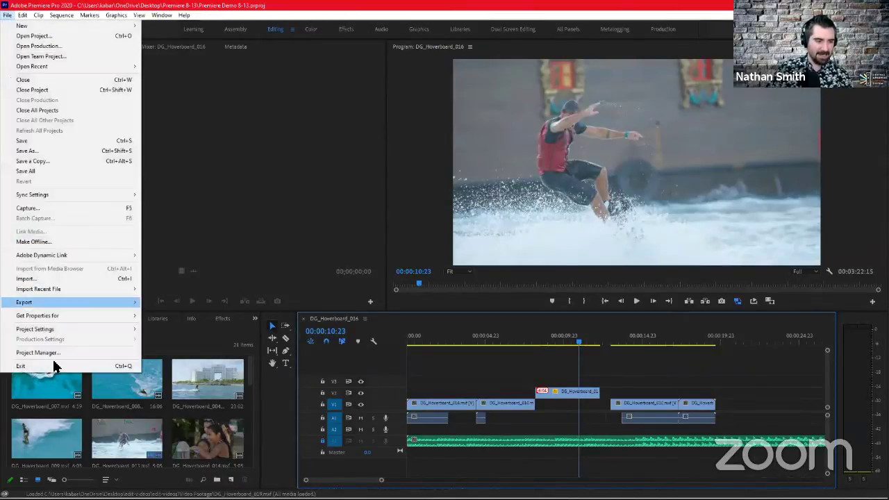
Quit Premiere Pro, returning to the Windows desktop.
key("Escape")
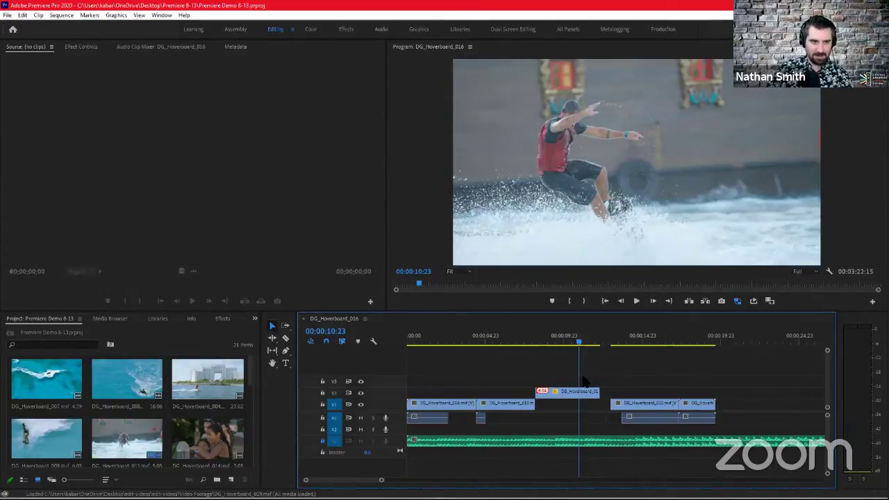
mouse_move(486, 497)
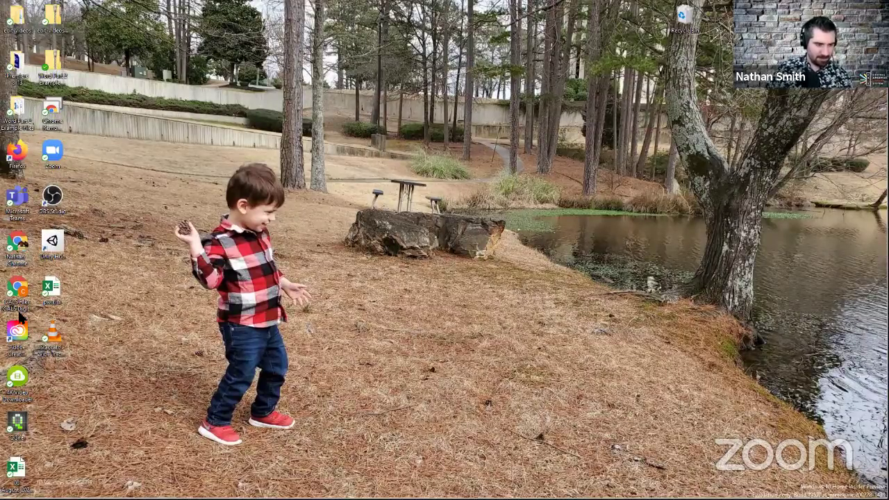
Launch Adobe Premiere Pro 2020 again from the Windows Start menu.
mouse_move(105, 463)
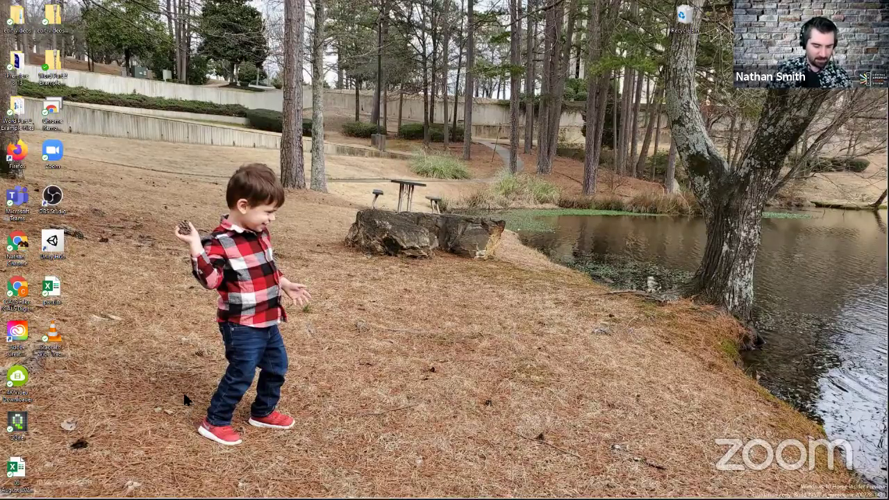
mouse_move(229, 497)
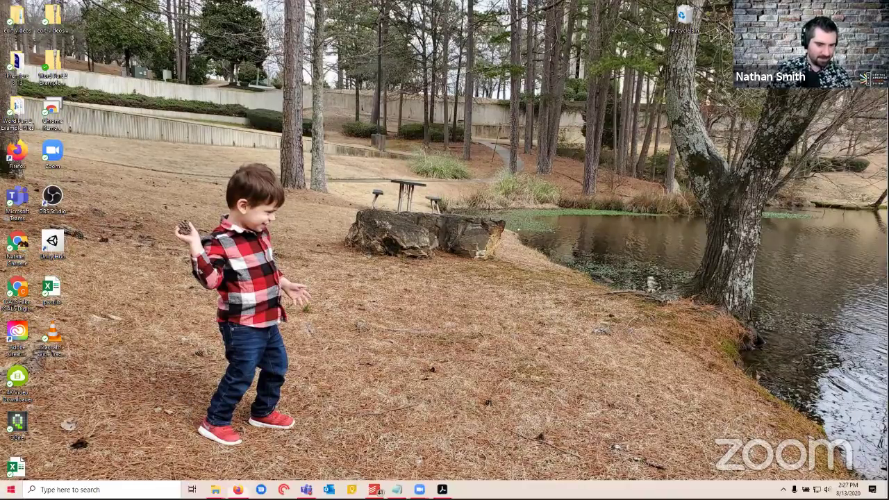
key("super")
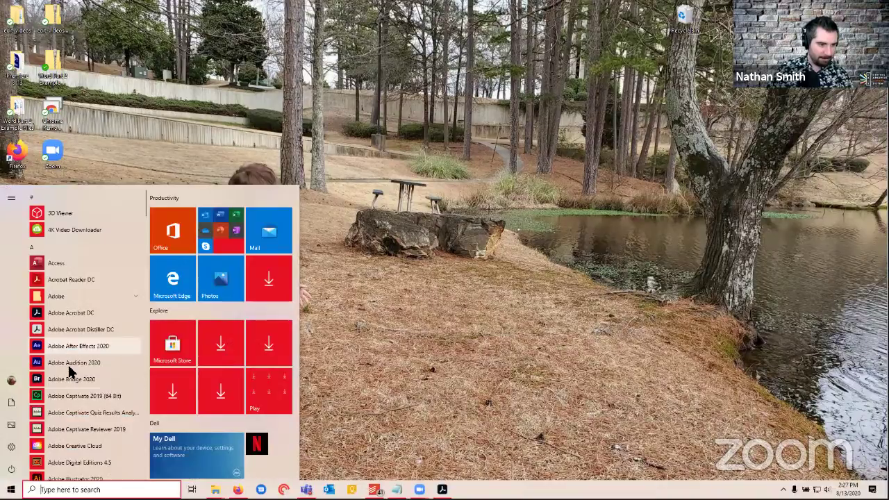
scroll(76, 389, "down", 5)
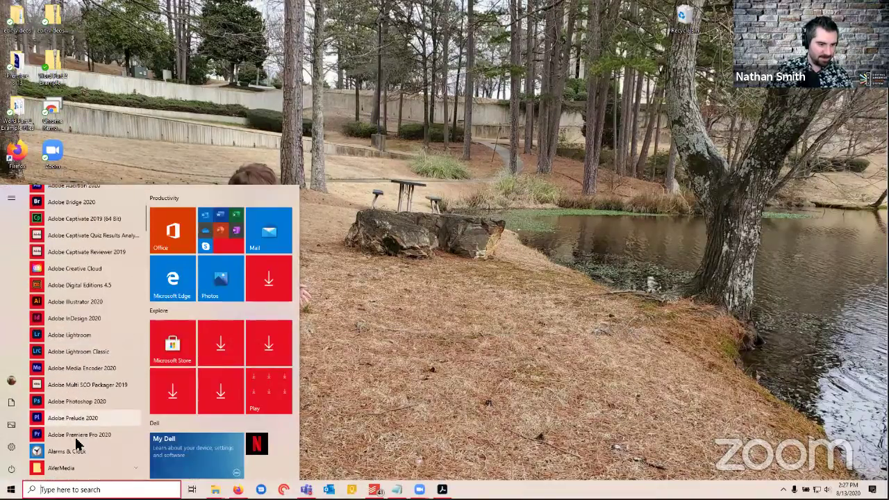
left_click(409, 358)
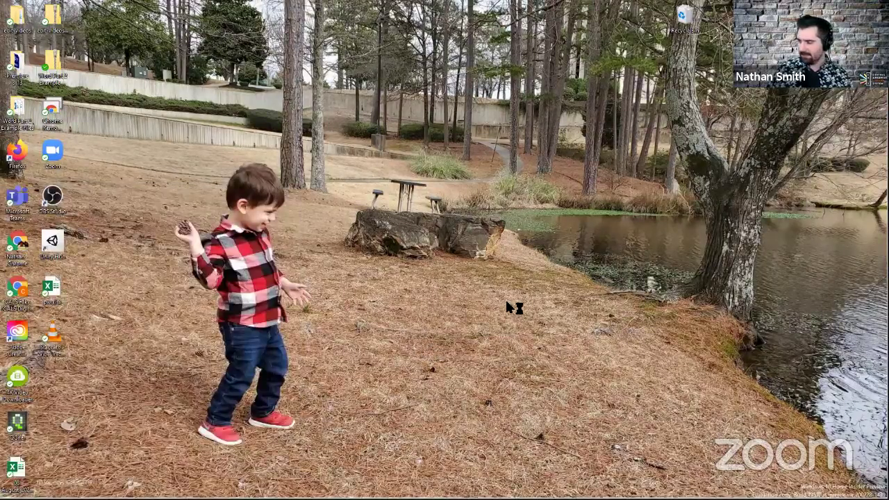
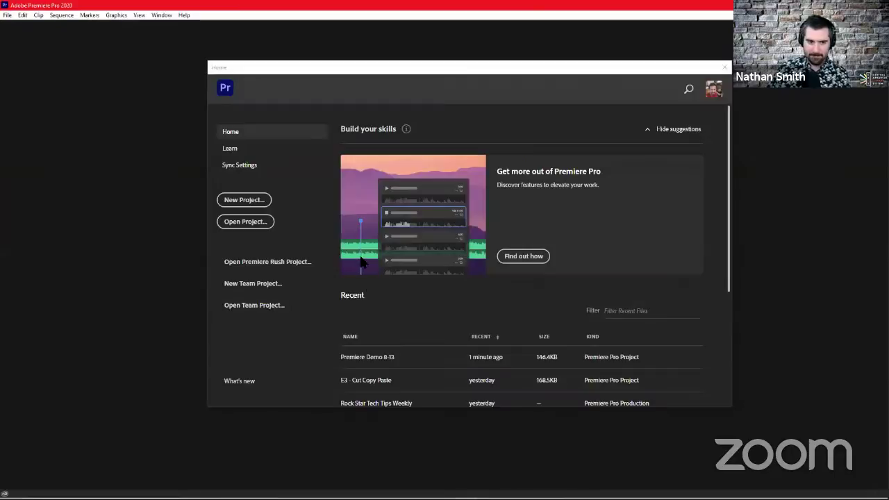
Open the recent project Premiere Demo 8-13 from the Home screen's Recent list.
left_click(413, 357)
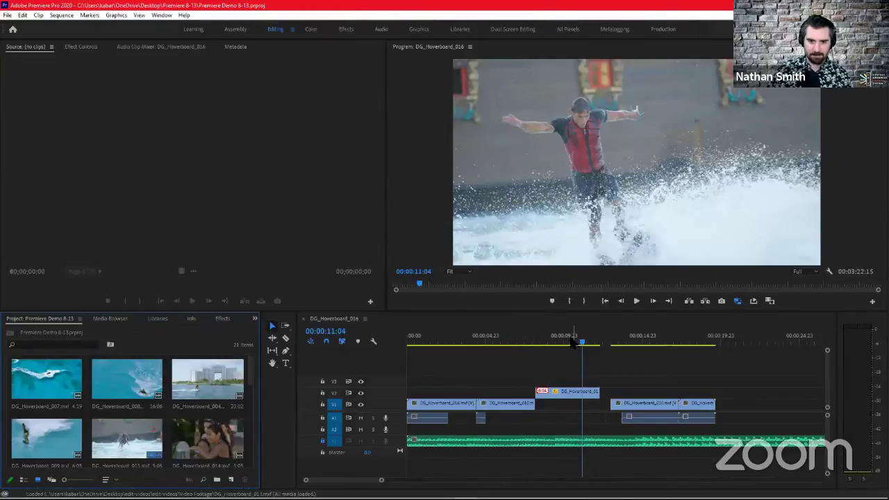
Scrub back to about 9 seconds and play a short preview of the sequence.
left_click_drag(571, 345, 549, 345)
key("space")
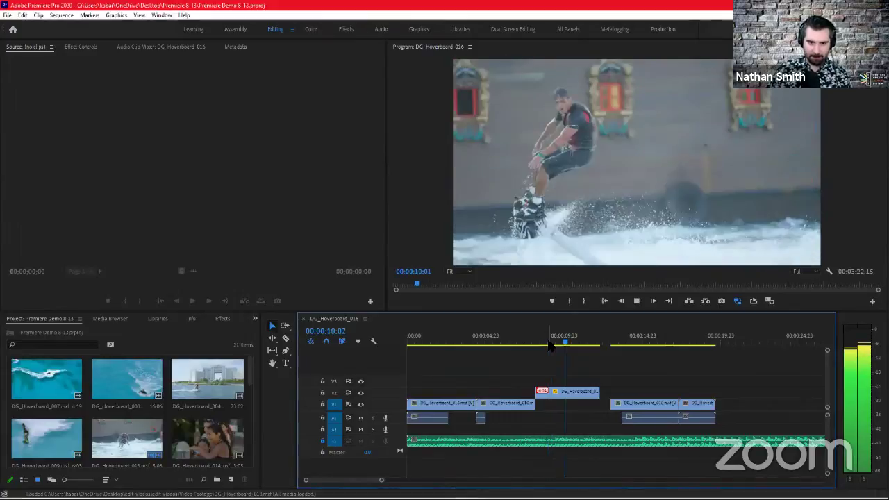
key("space")
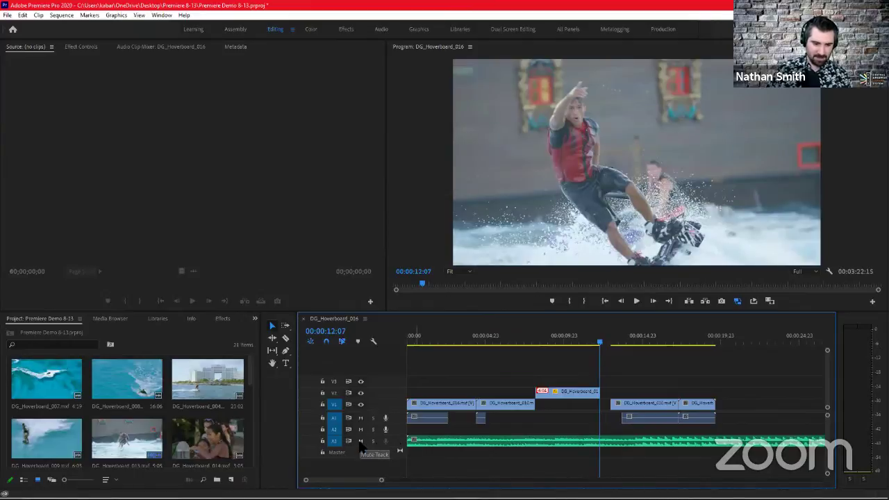
Mute audio track A3 and replay the sequence from about 8:23.
left_click(360, 441)
left_click(589, 347)
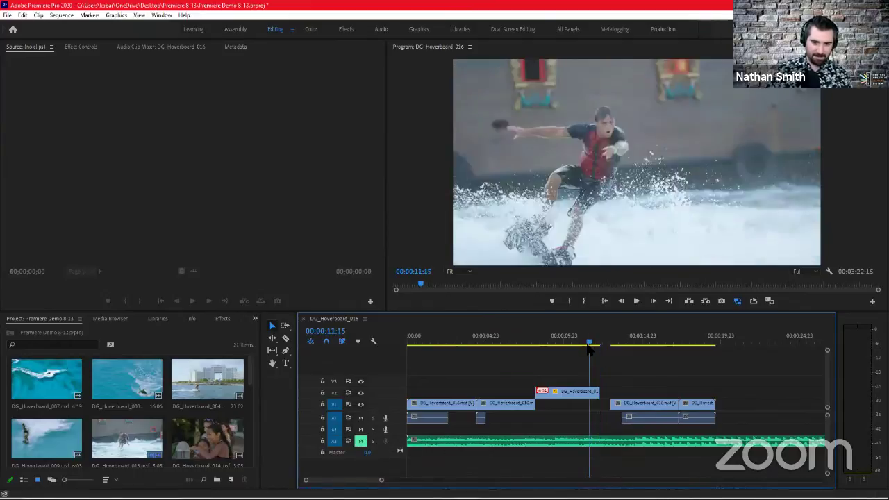
left_click(548, 348)
key("space")
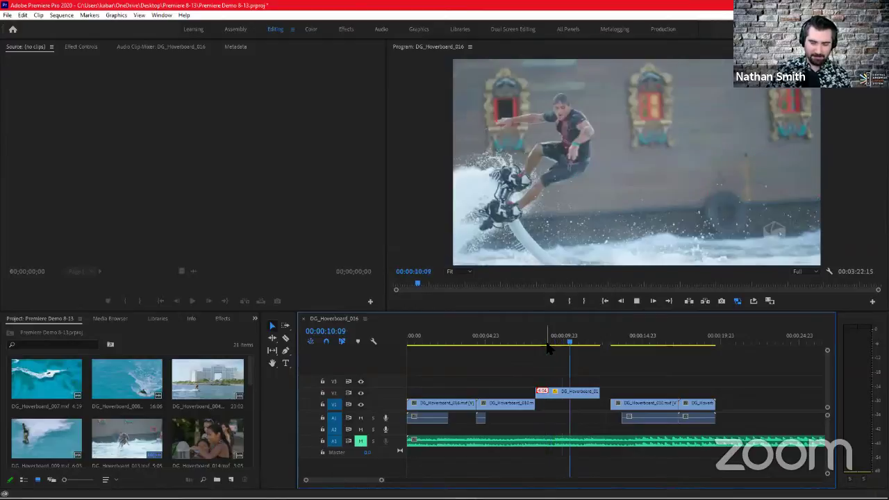
key("space")
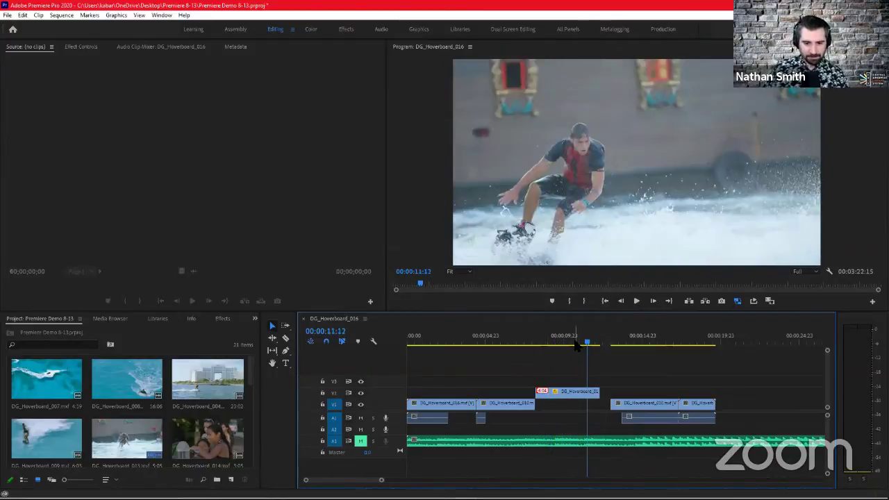
Scrub around the V2 clip to 10:11, then play the sequence from 7:14.
mouse_move(577, 347)
left_mouse_down()
mouse_move(510, 351)
mouse_move(559, 347)
left_mouse_up()
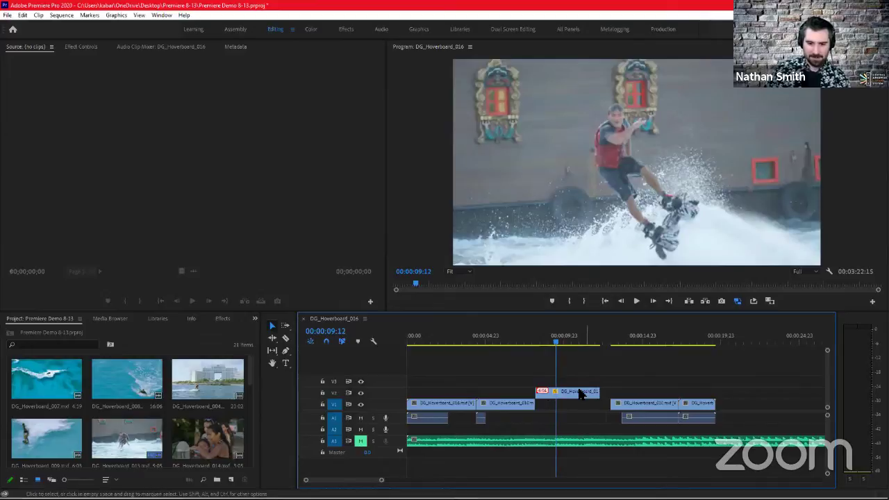
mouse_move(597, 394)
left_mouse_down()
mouse_move(583, 394)
mouse_move(593, 394)
left_mouse_up()
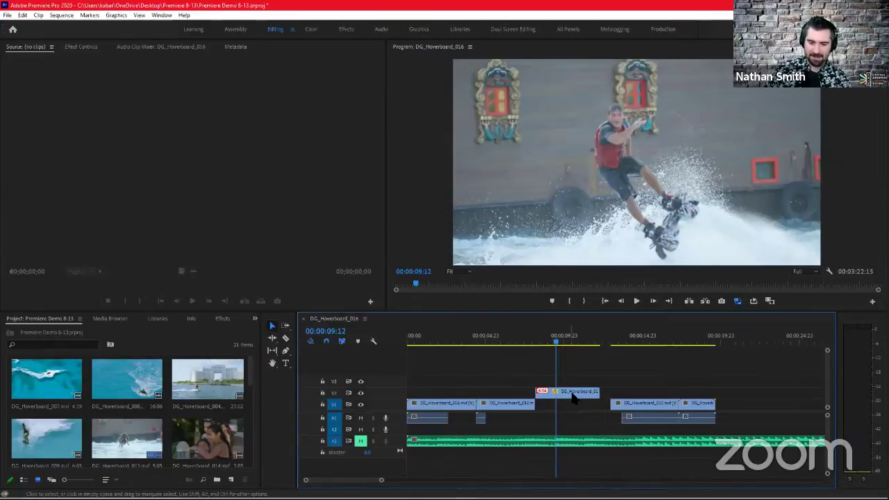
left_click_drag(580, 339, 571, 339)
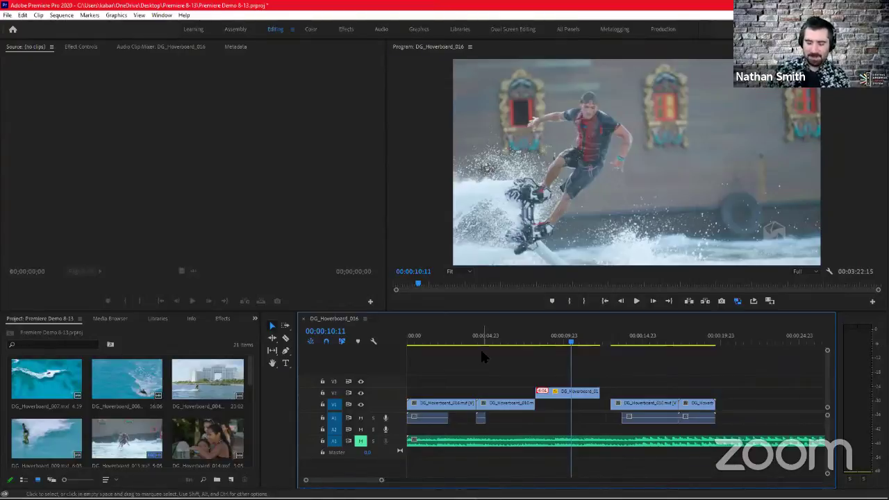
left_click(549, 342)
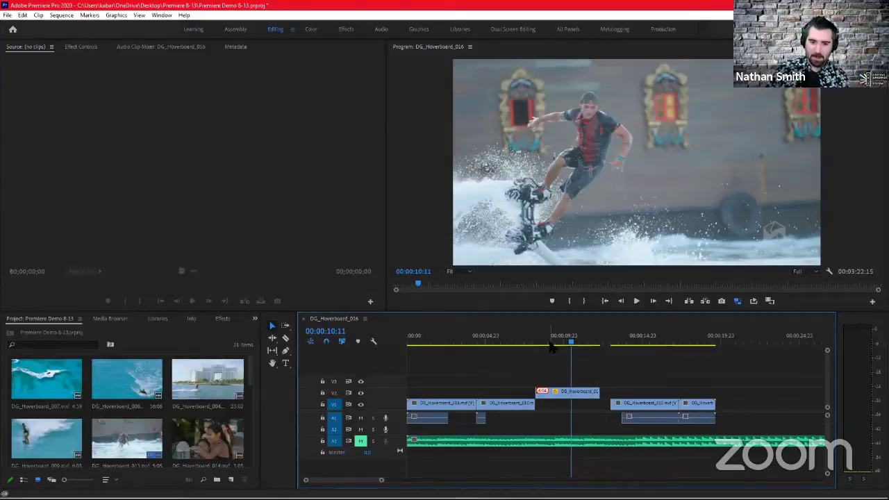
left_click(526, 343)
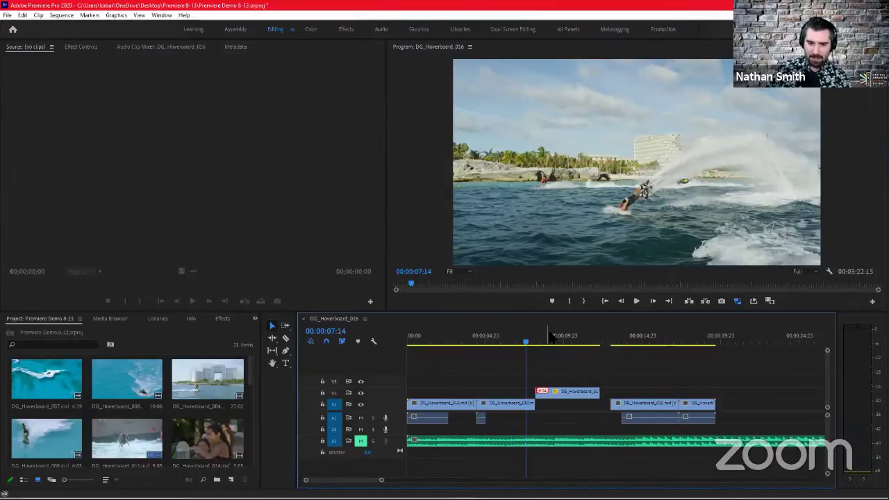
key("space")
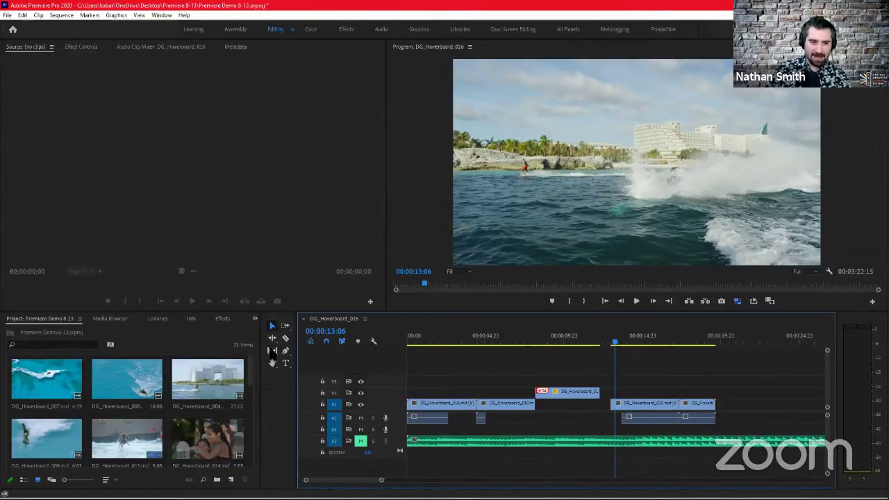
Choose the Rate Stretch Tool, select the V2 clip, then switch back to Selection.
left_click(272, 337)
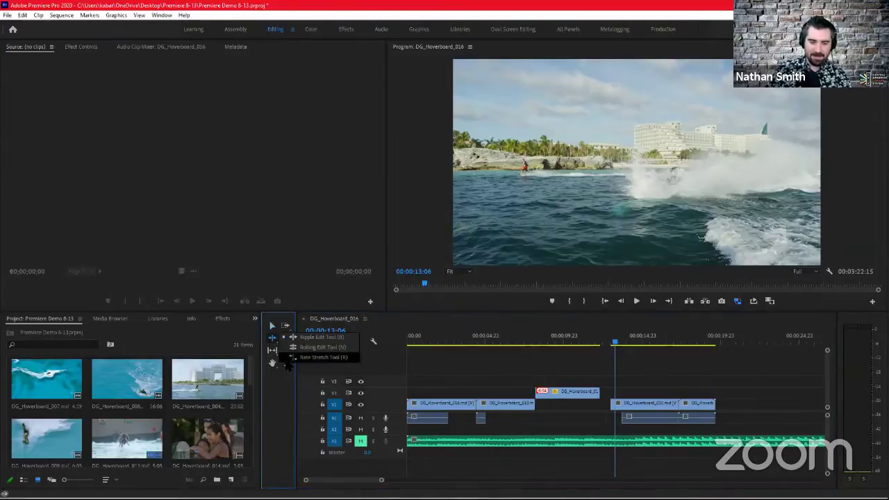
left_click(319, 357)
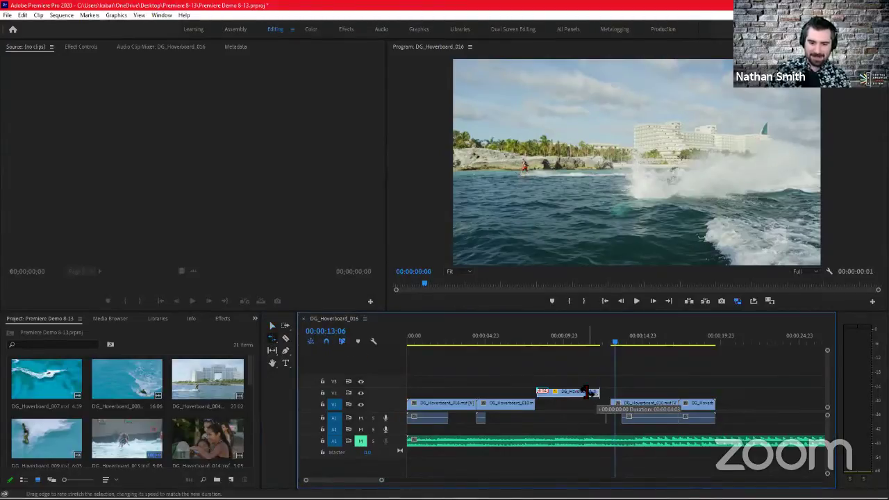
left_click(556, 393)
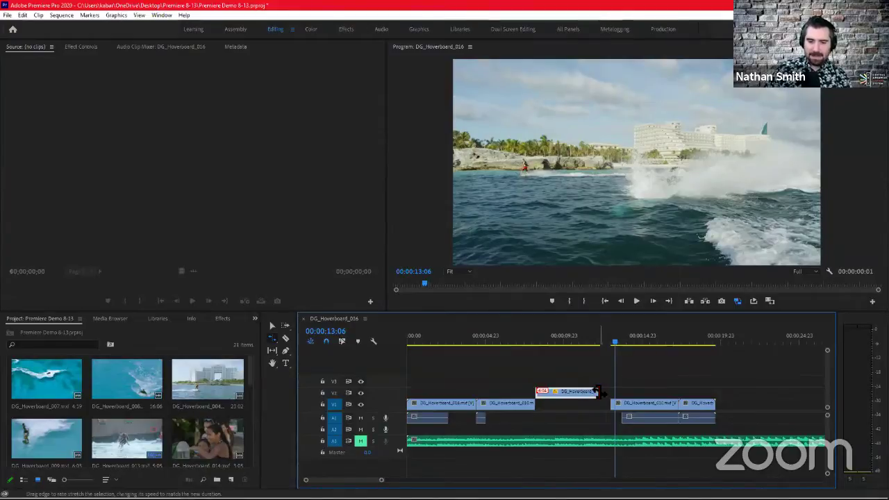
key("v")
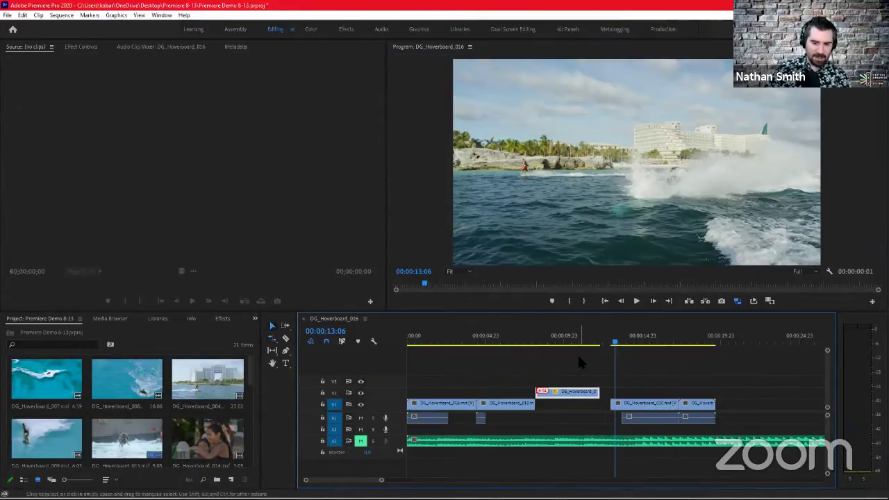
Rate-stretch the V2 clip to a 3:04 duration and preview it from 7:17.
left_click(274, 338)
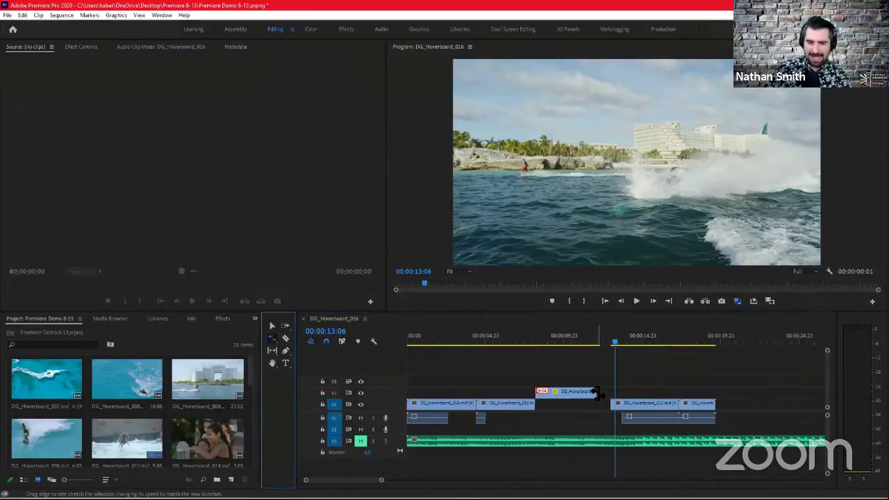
left_click_drag(596, 392, 579, 393)
left_click(571, 339)
left_click(530, 339)
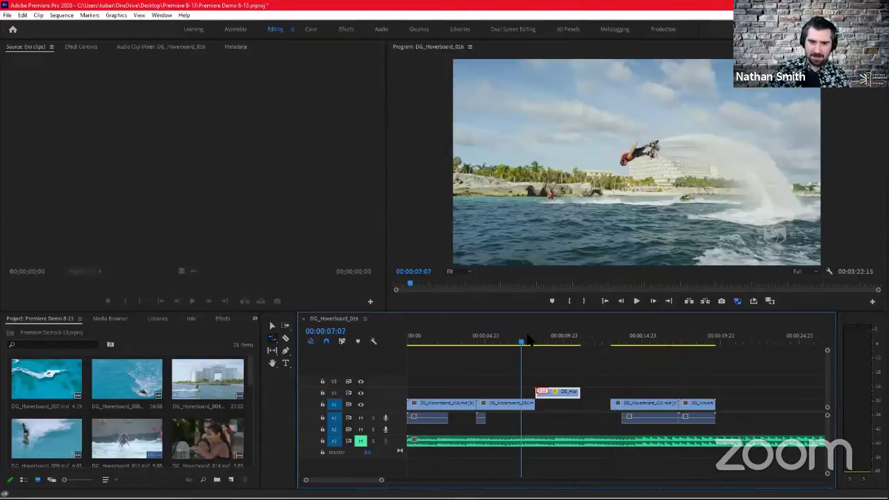
key("space")
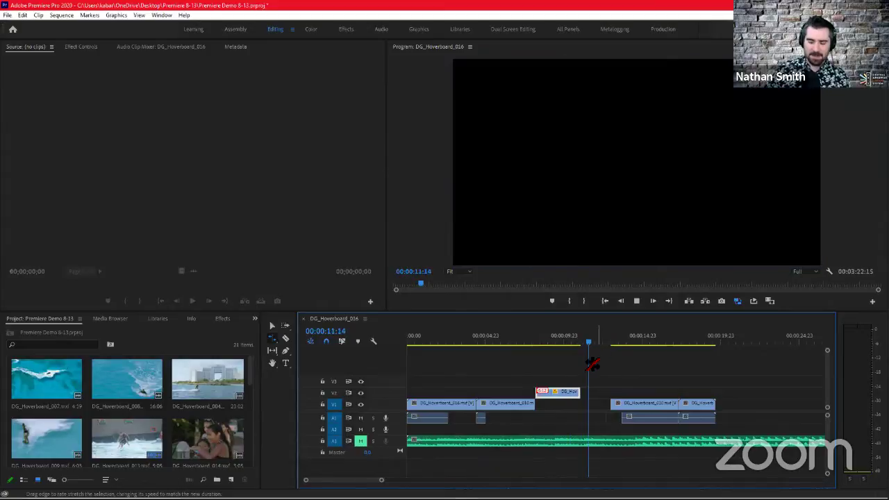
key("space")
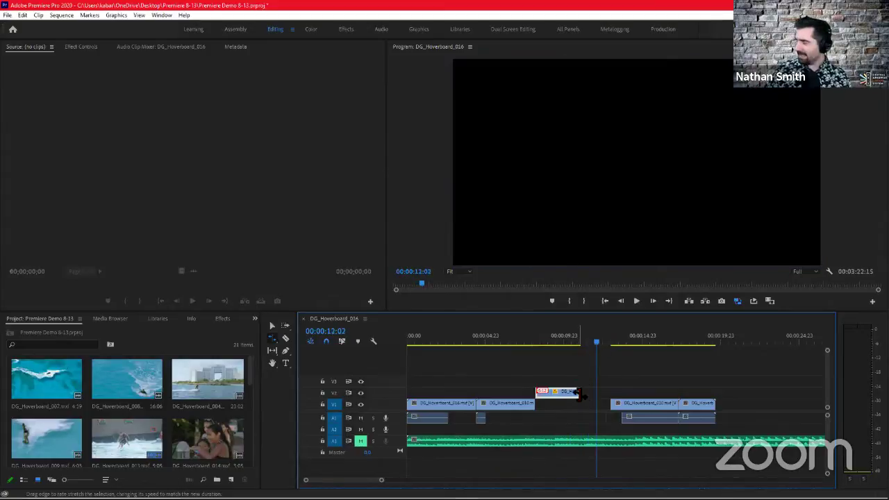
Stretch the V2 clip to 6:08, preview it, then shorten it and return to Selection.
left_click_drag(578, 392, 665, 394)
left_click_drag(595, 341, 526, 341)
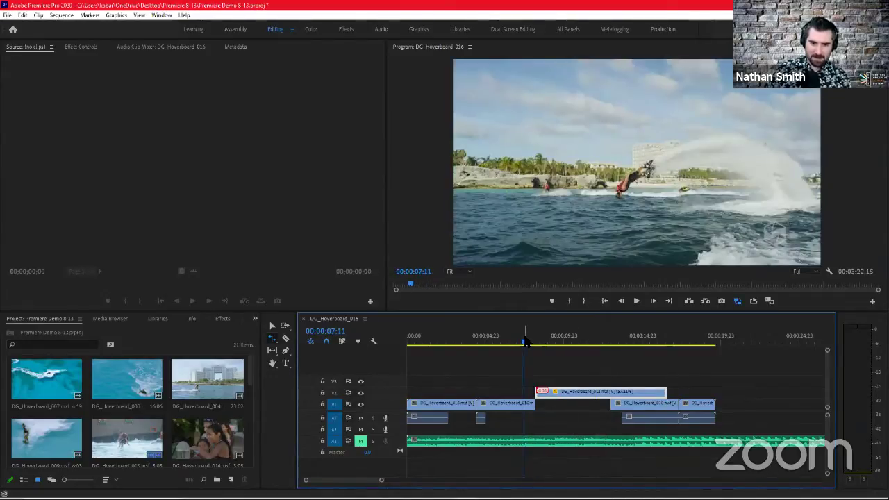
key("space")
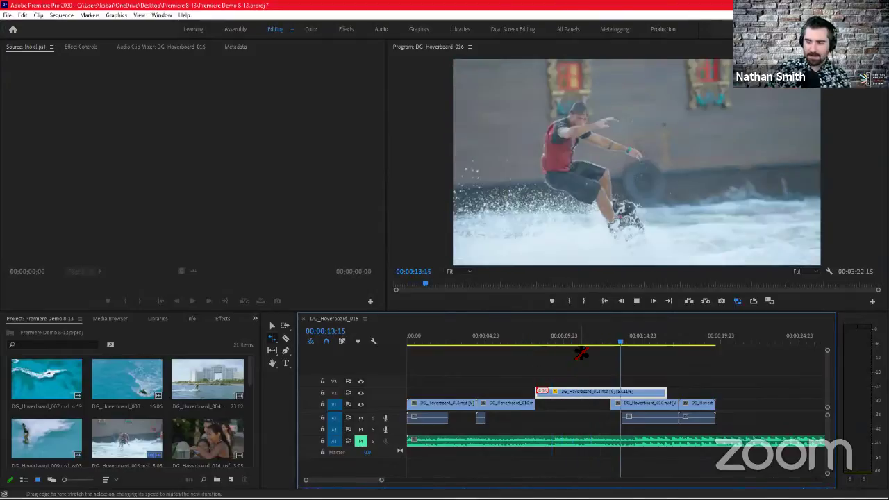
key("space")
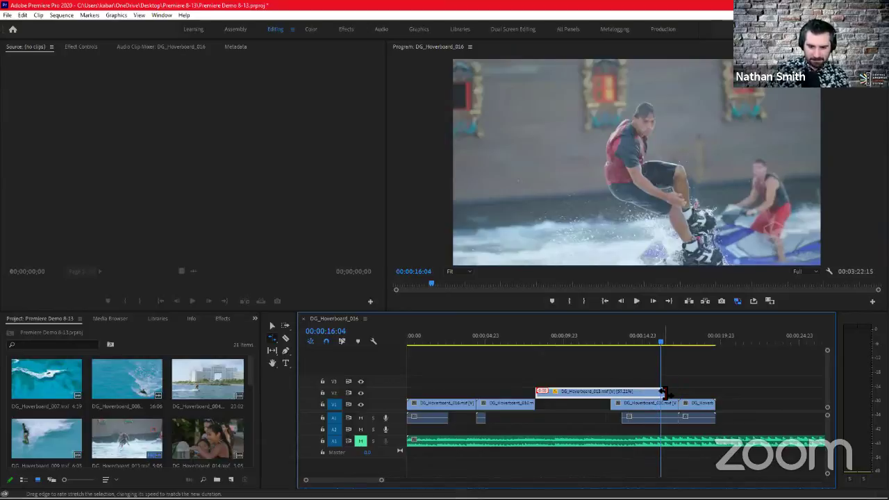
left_click_drag(663, 393, 610, 393)
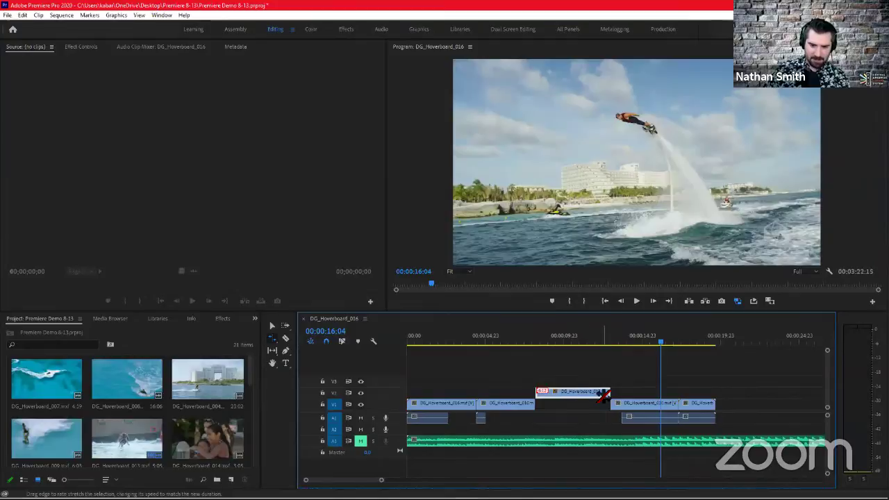
key("v")
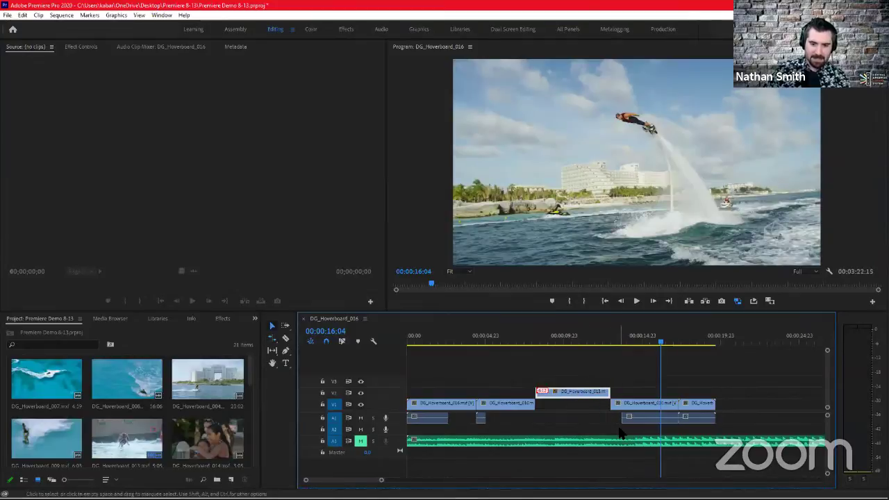
Drop DG_Hoverboard_013 from V2 into the V1 gap, then open the Ripple Edit tool flyout.
left_click(588, 410)
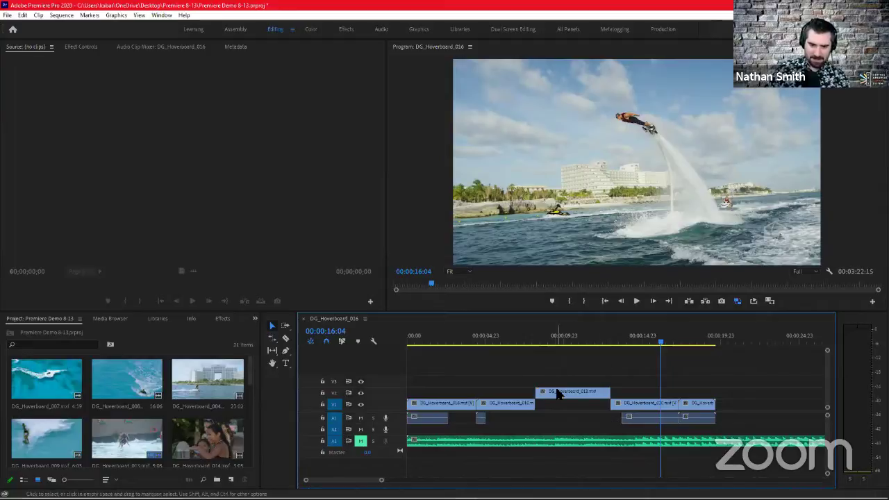
left_click_drag(560, 395, 562, 403)
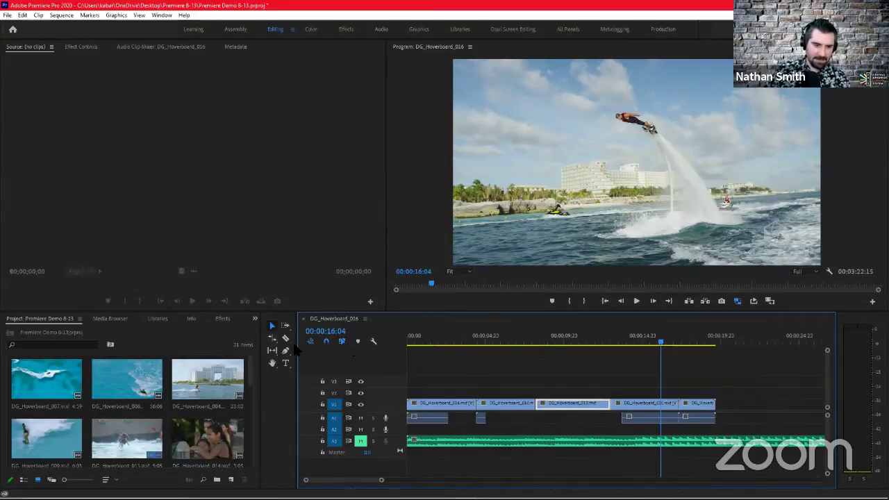
left_click(272, 338)
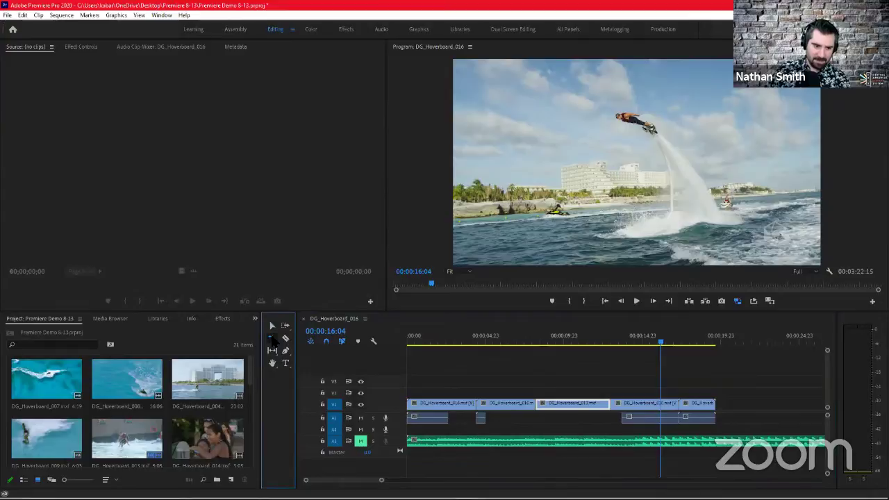
left_click(272, 338)
left_click(295, 337)
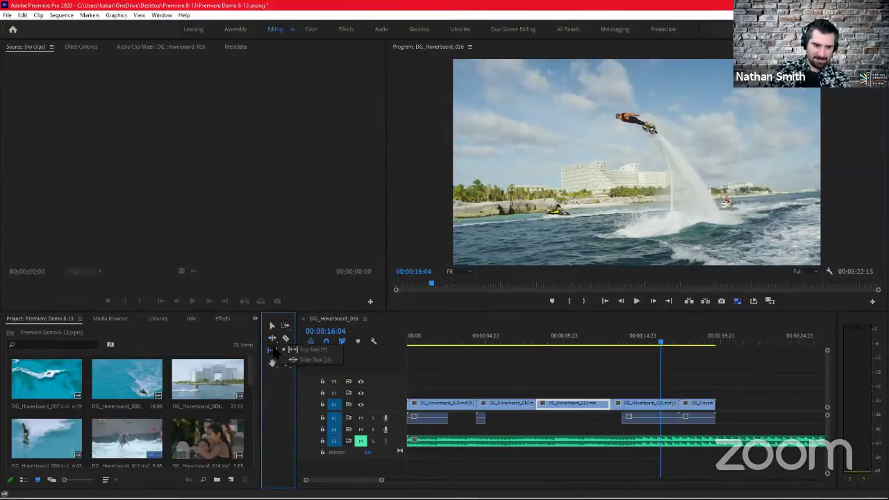
Choose the Slip Tool and scrub the playhead to 00:00:15:04.
left_click(273, 350)
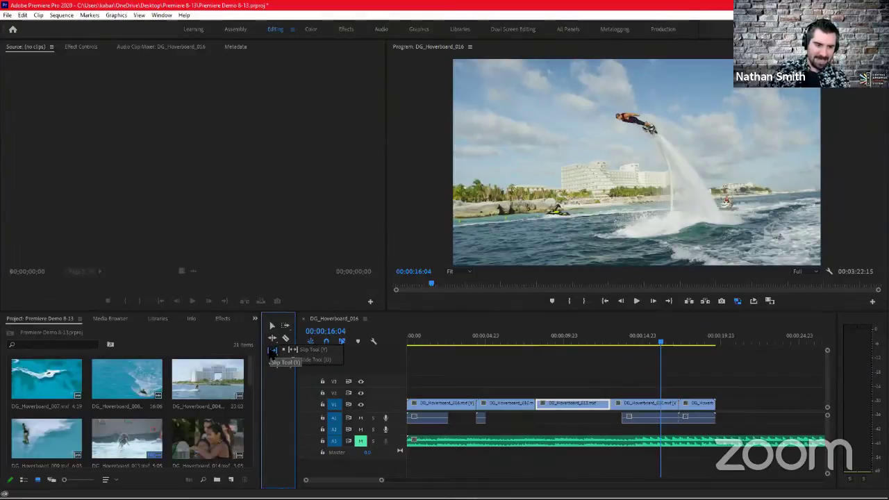
left_click(306, 350)
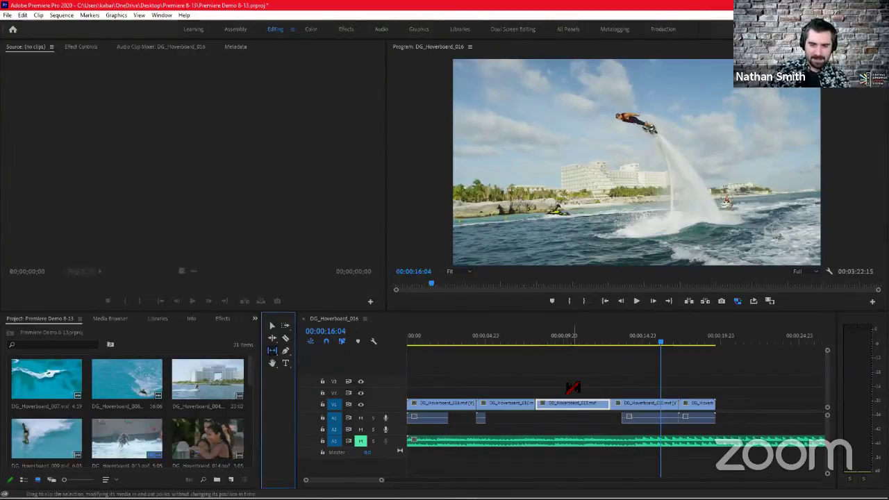
left_click_drag(580, 340, 649, 346)
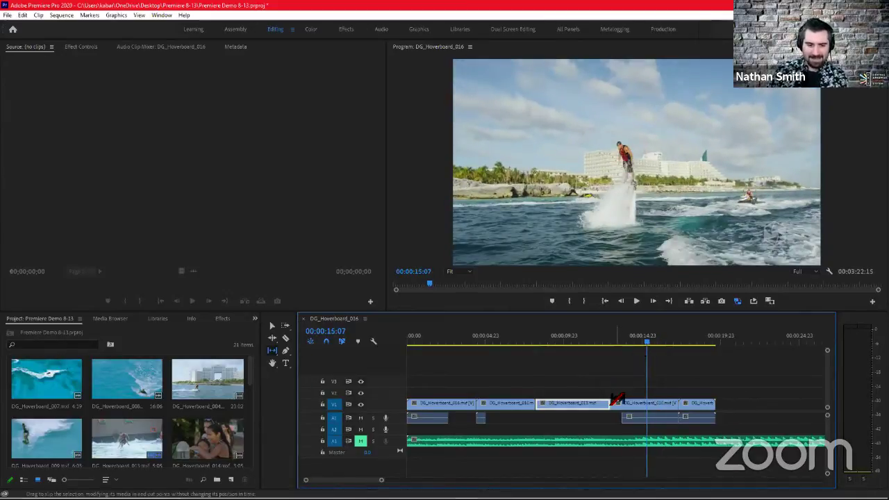
left_click(680, 342)
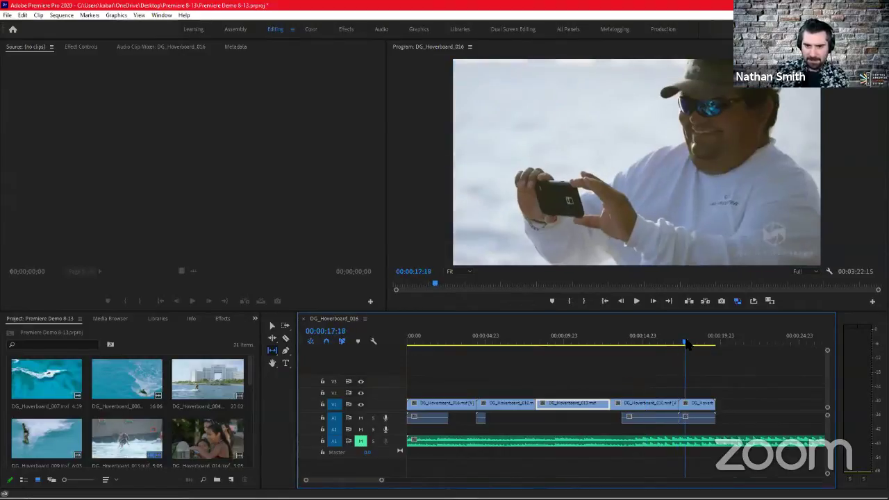
left_click_drag(682, 346, 662, 352)
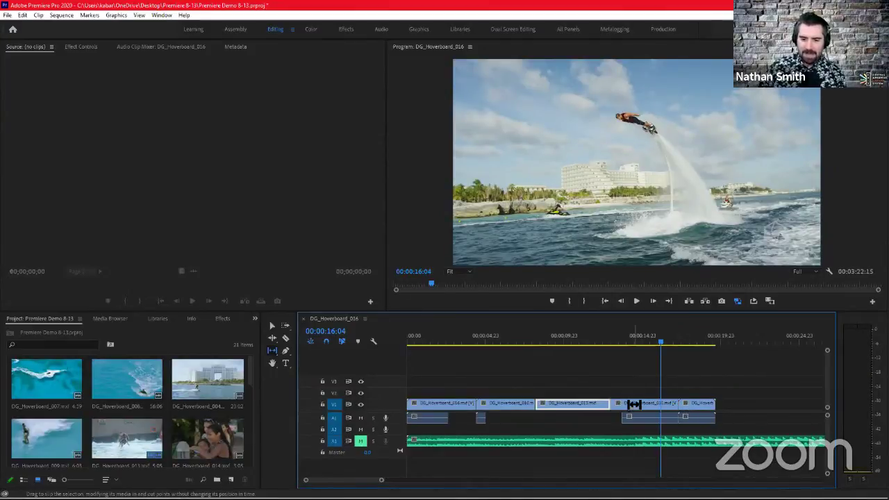
left_click(646, 345)
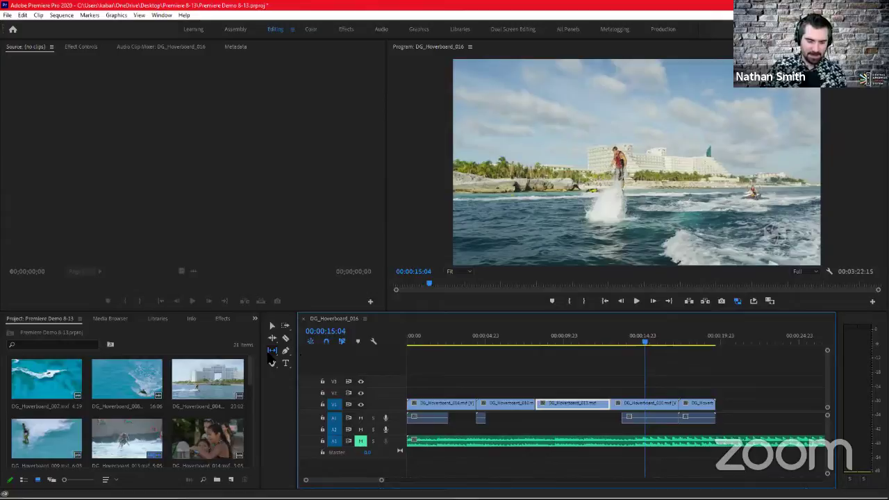
Slip DG_Hoverboard_010 on V1 to a +00:00:01:11 offset and review the result.
left_click(637, 406)
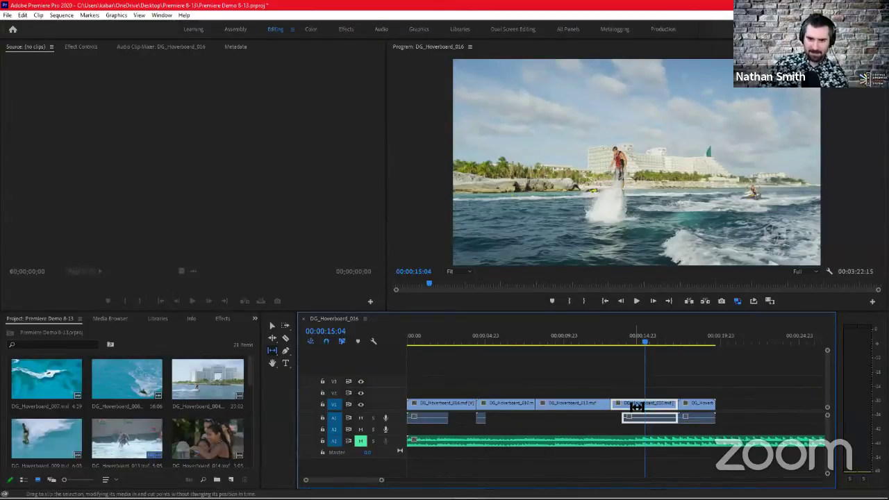
mouse_move(636, 406)
left_mouse_down()
mouse_move(657, 404)
mouse_move(646, 406)
left_mouse_up()
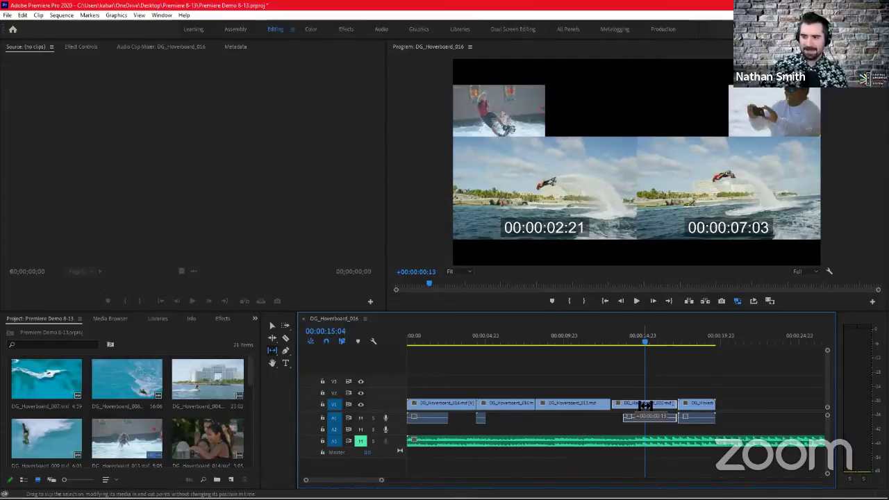
left_click_drag(645, 406, 660, 405)
left_click_drag(668, 404, 646, 403)
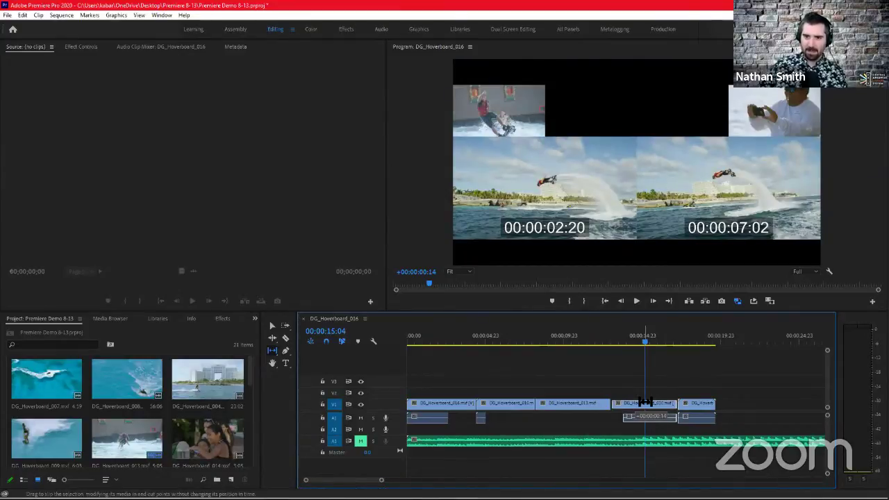
left_click_drag(646, 403, 647, 402)
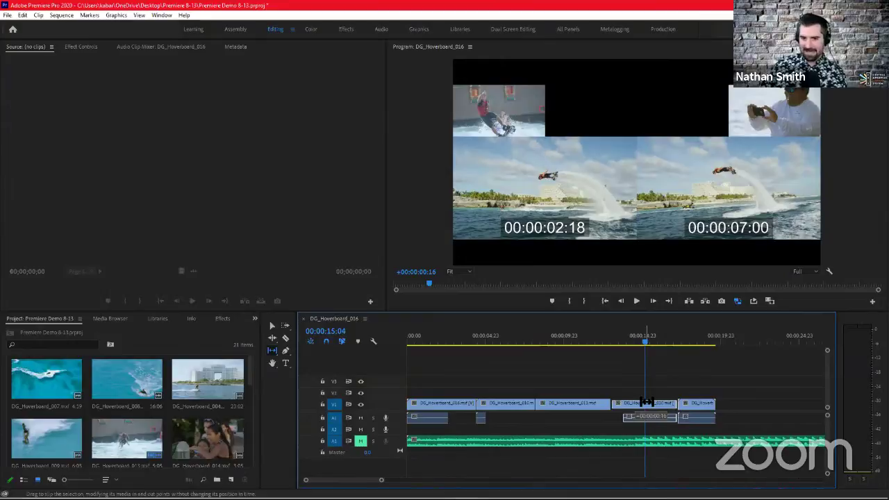
left_click_drag(648, 401, 486, 396)
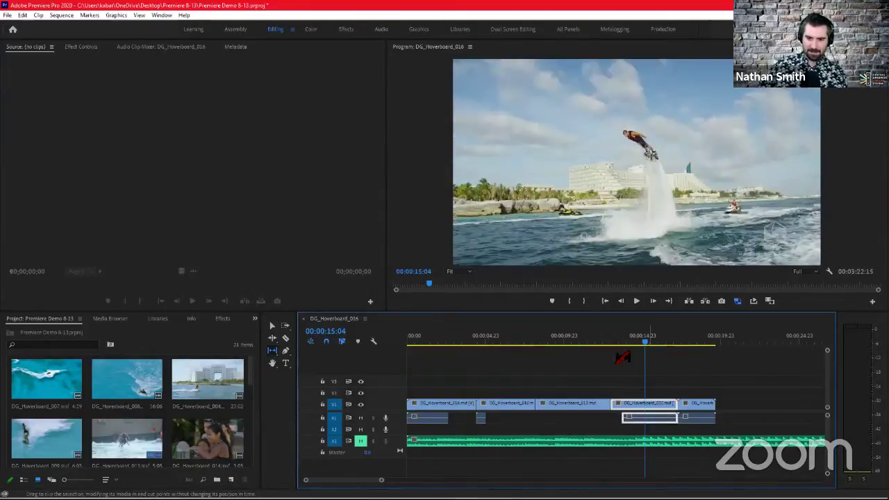
mouse_move(653, 347)
left_mouse_down()
mouse_move(592, 349)
mouse_move(684, 347)
mouse_move(638, 345)
left_mouse_up()
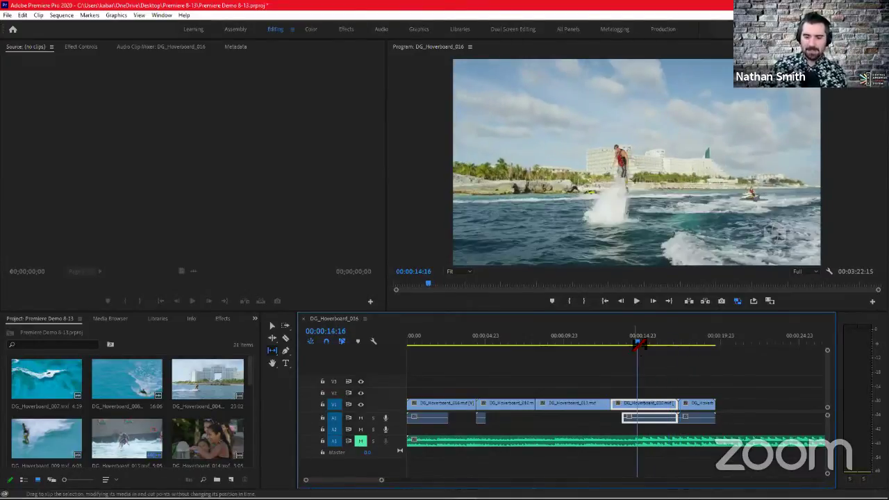
Slide DG_Hoverboard_010 ten frames later with the Slide Tool and review it at 00:00:15:08.
left_click(273, 350)
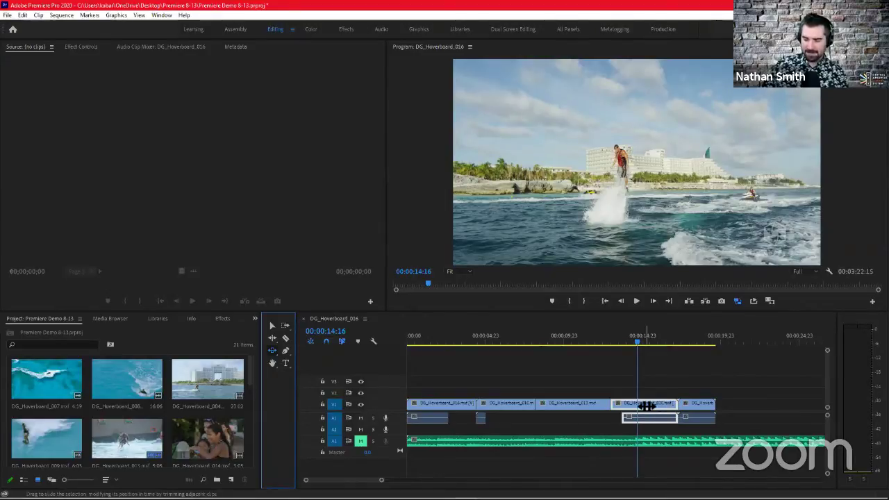
left_click_drag(631, 407, 615, 407)
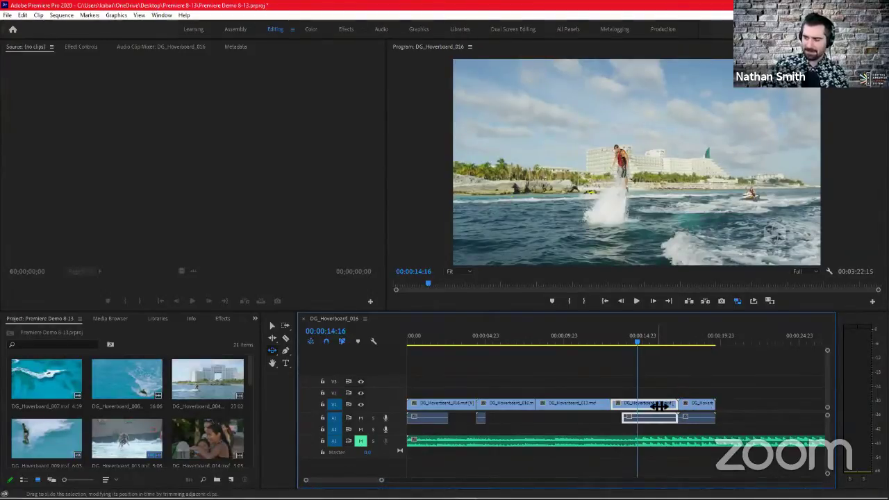
mouse_move(659, 407)
left_mouse_down()
mouse_move(671, 407)
mouse_move(636, 406)
mouse_move(666, 406)
left_mouse_up()
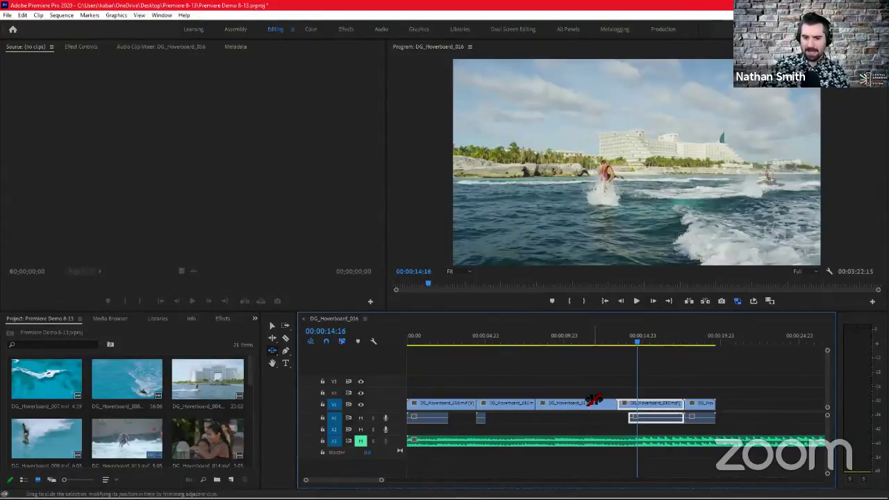
left_click_drag(595, 345, 698, 353)
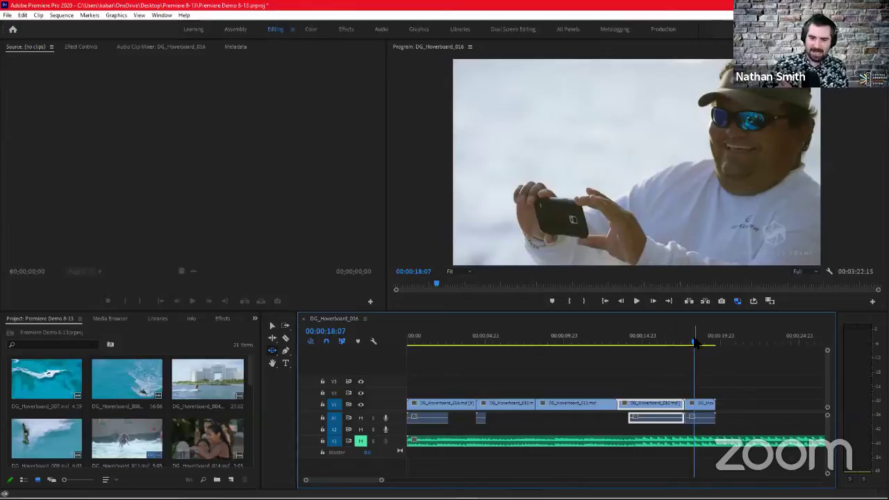
left_click(651, 345)
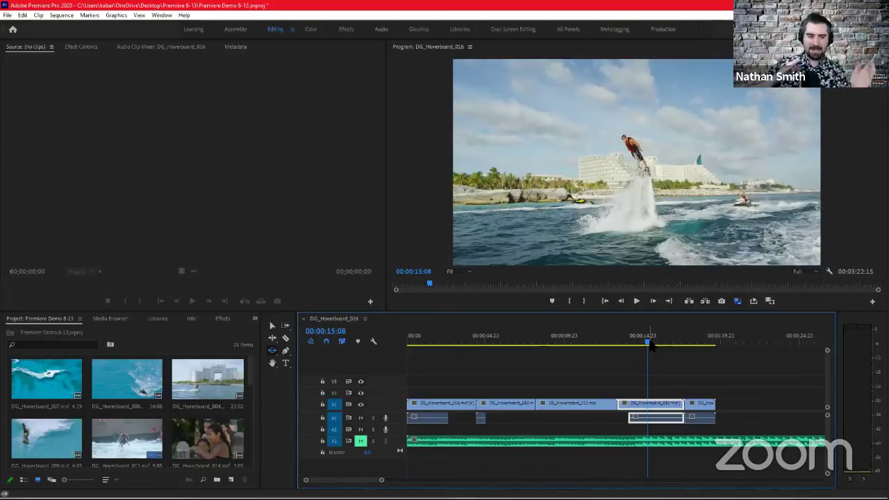
Return to the Selection Tool and look through the pen and hand/zoom tool groups.
left_click(271, 326)
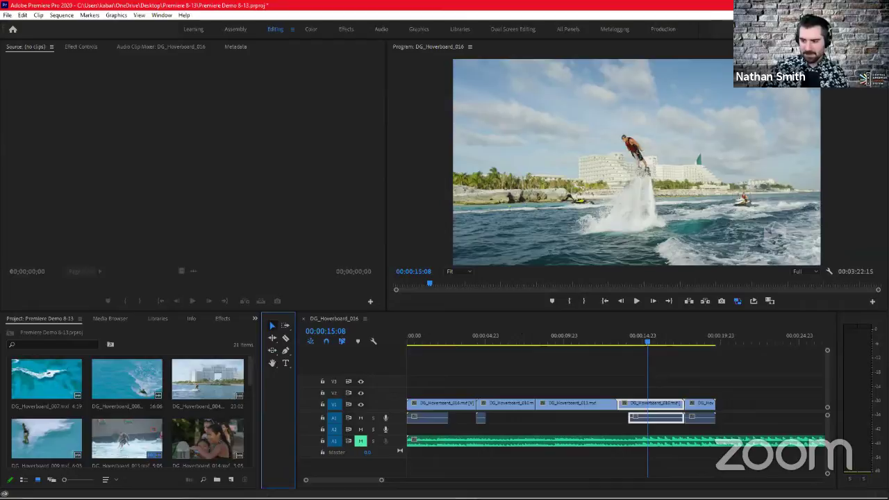
left_click(285, 352)
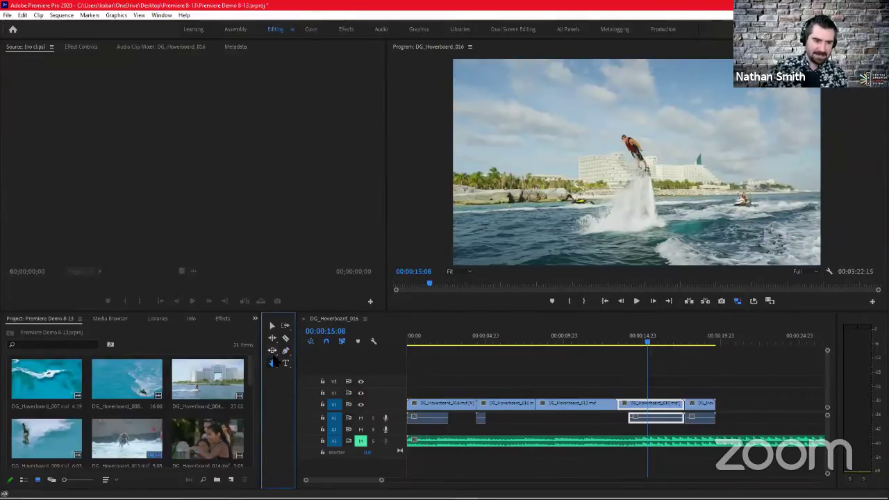
left_click(273, 364)
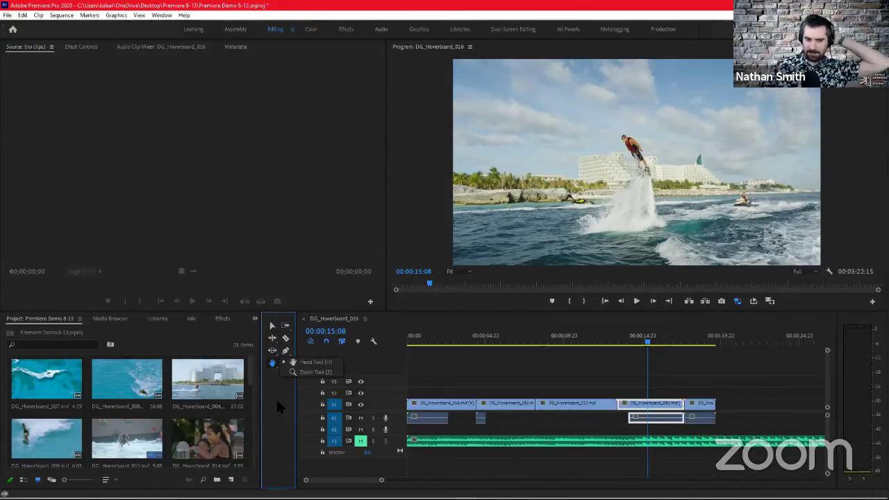
left_click(276, 397)
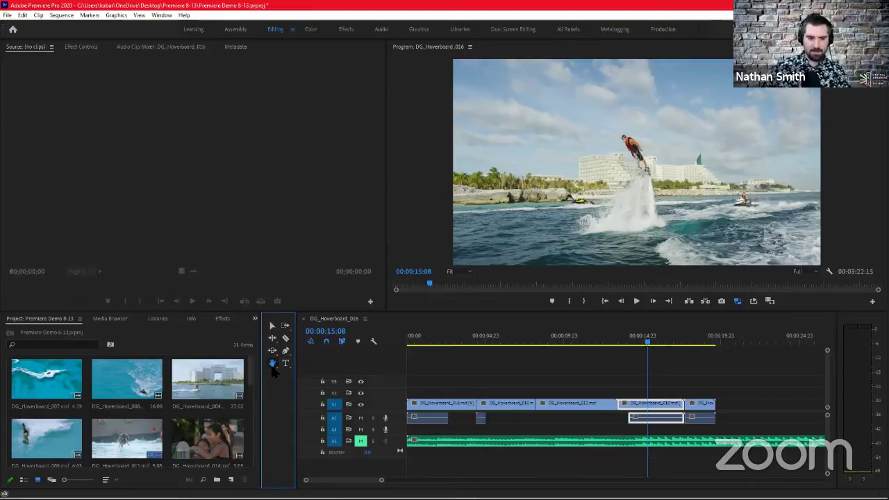
Choose the horizontal Type Tool (T) from the text tool flyout.
left_click(286, 363)
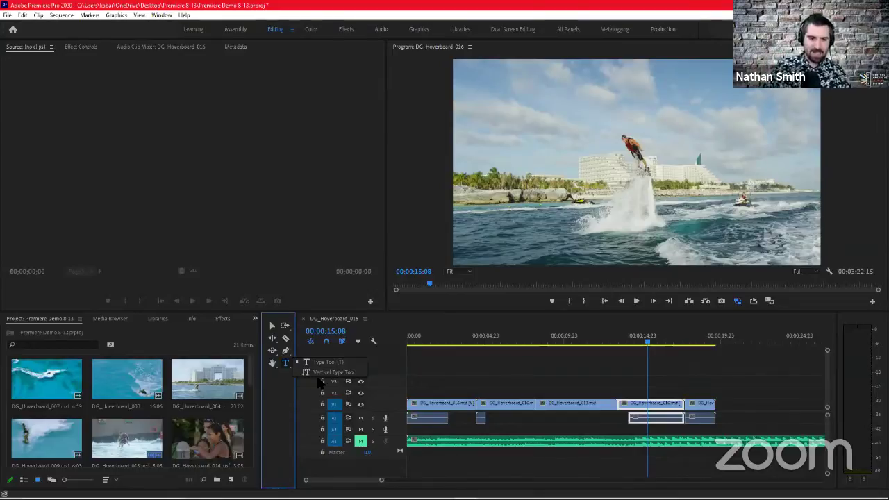
left_click(271, 403)
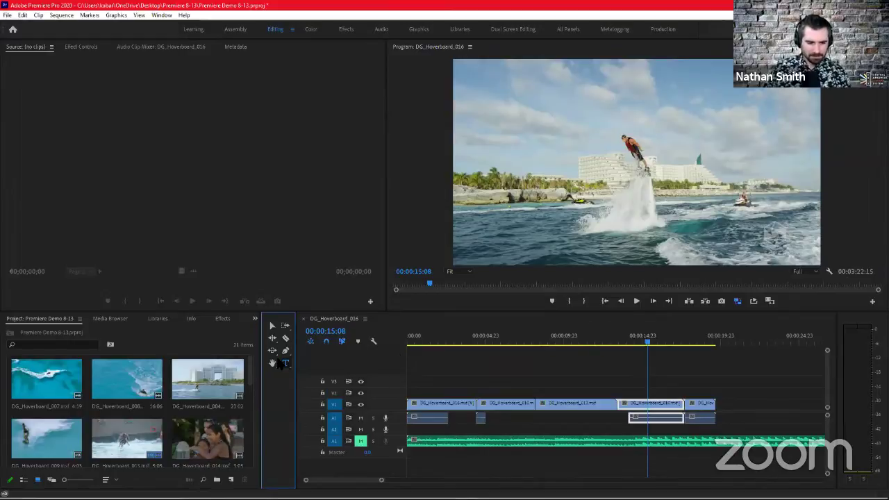
scroll(248, 375, "down", 3)
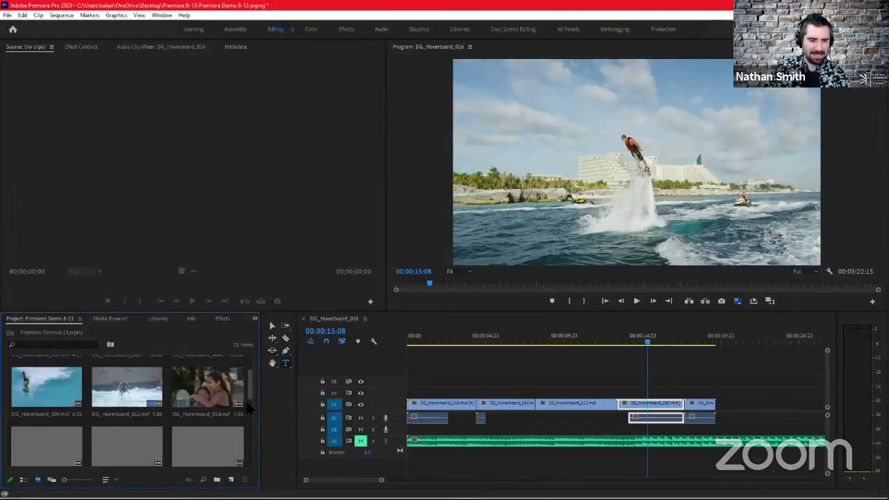
scroll(254, 360, "up", 3)
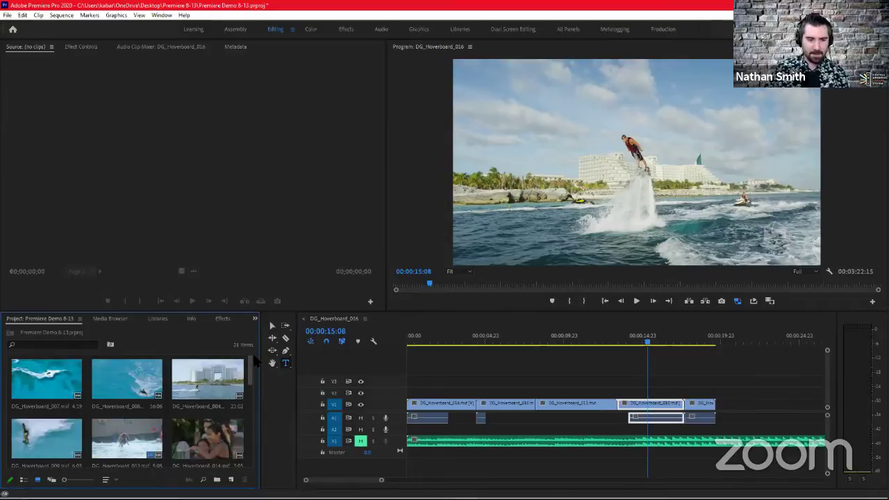
Place the playhead at 00:00:12:08 on the rider's hoverboard close-up.
left_click(598, 344)
left_click_drag(603, 348, 600, 346)
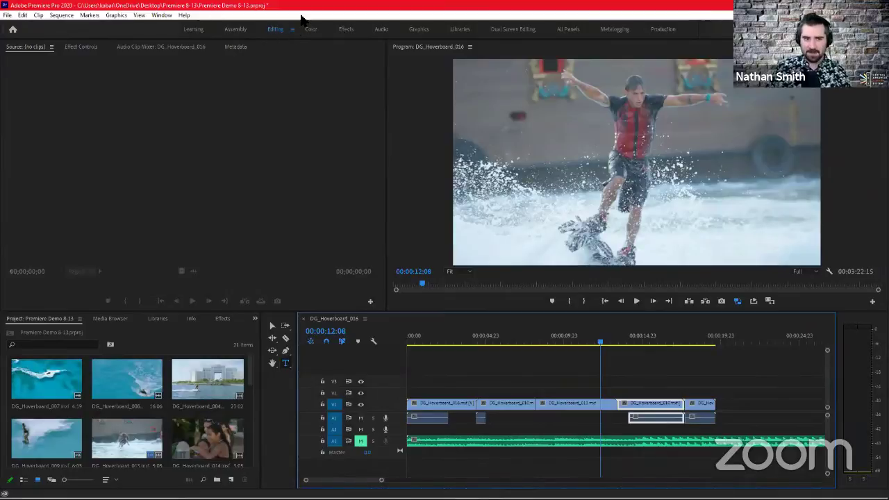
Switch to the Effects workspace, enlarge the Timeline panel, and move the playhead to 00:00:00:00.
left_click(345, 30)
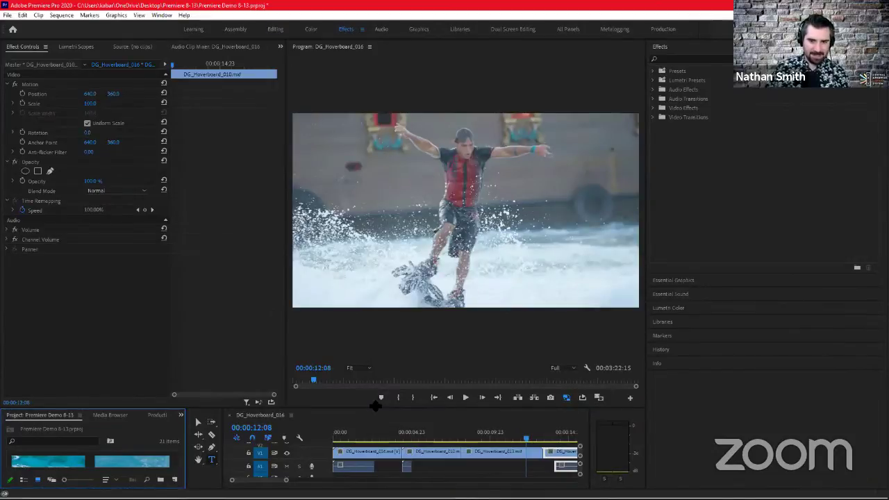
left_click_drag(375, 407, 387, 339)
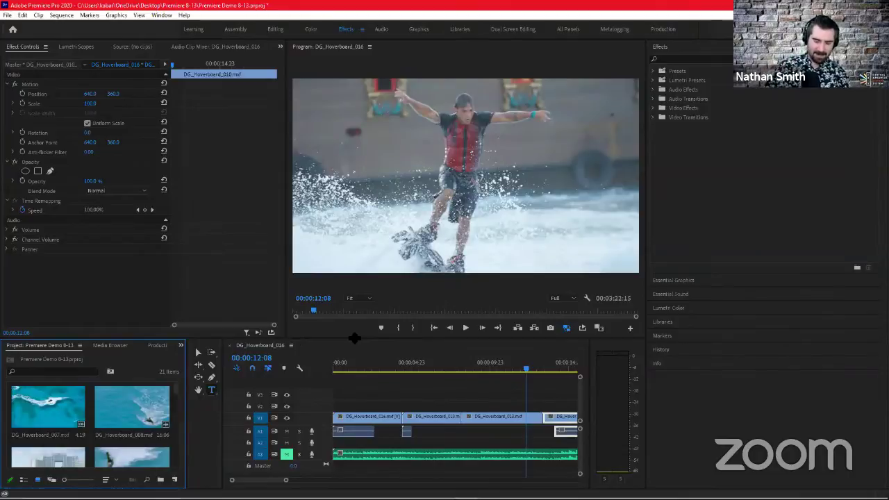
left_click_drag(354, 338, 354, 333)
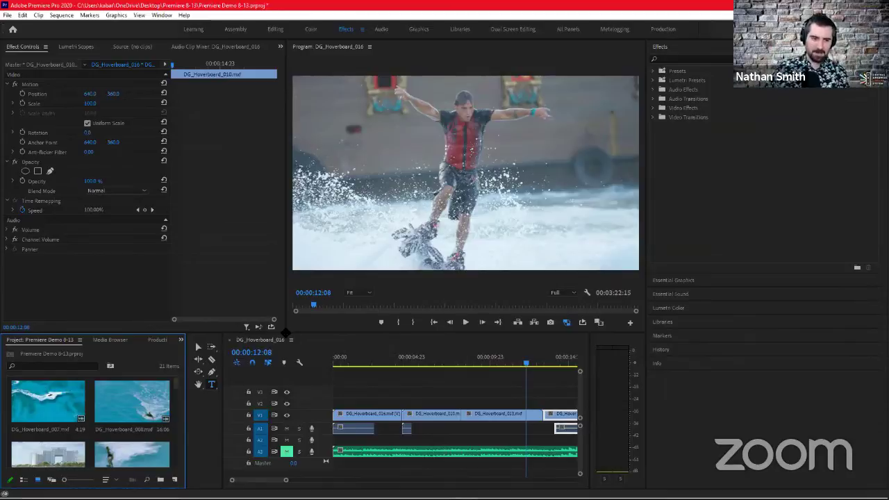
left_click_drag(287, 332, 268, 308)
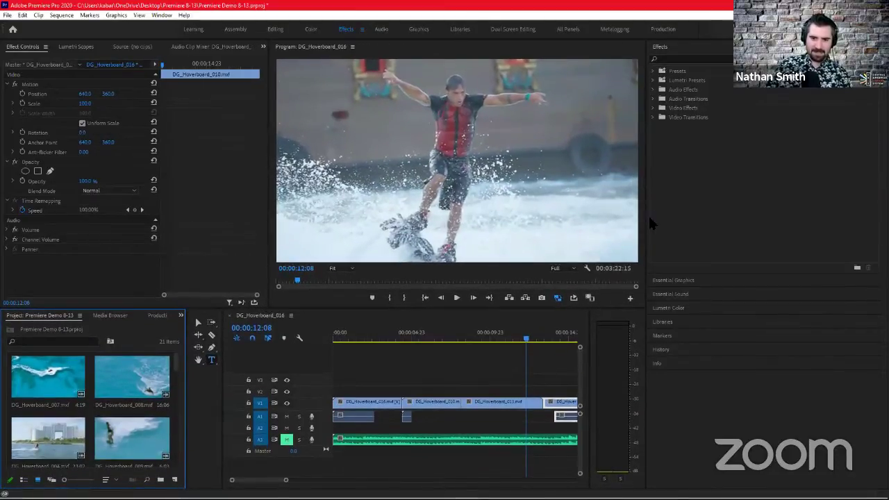
left_click_drag(644, 217, 731, 217)
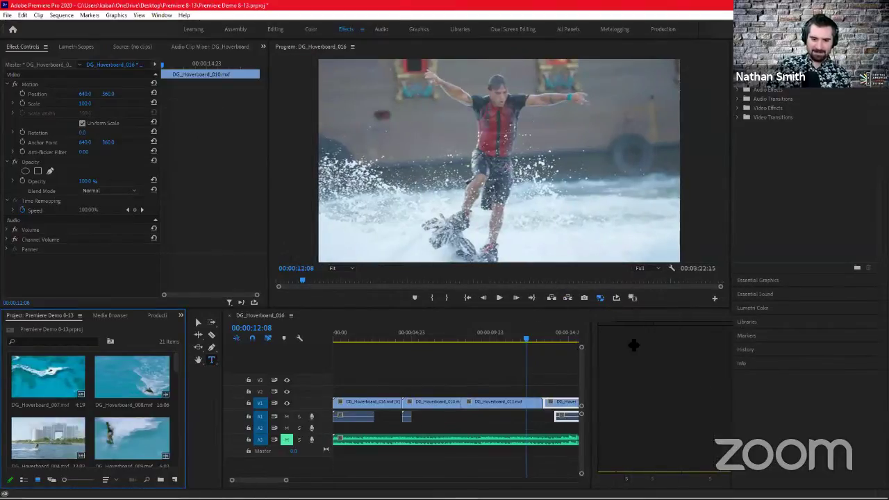
left_click_drag(633, 345, 693, 344)
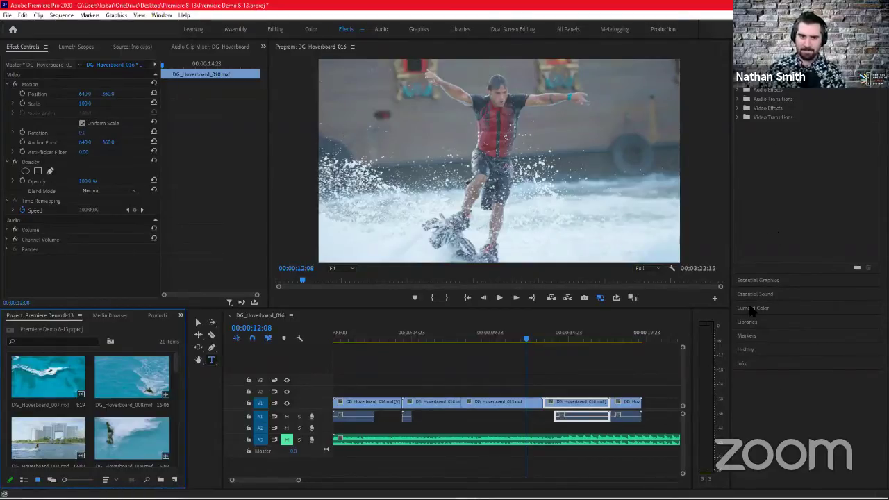
left_click_drag(380, 345, 338, 350)
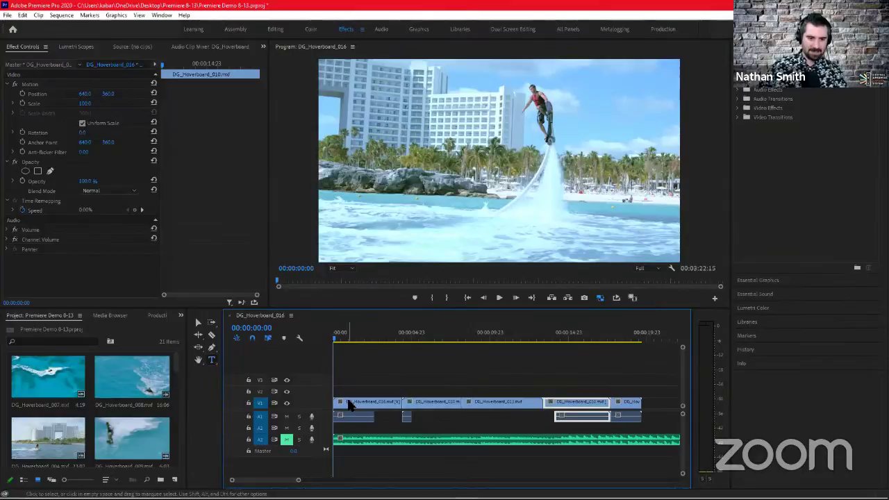
Select the first V1 clip, switch to the Selection tool, and preview its opening frames in Effect Controls.
left_click(350, 404)
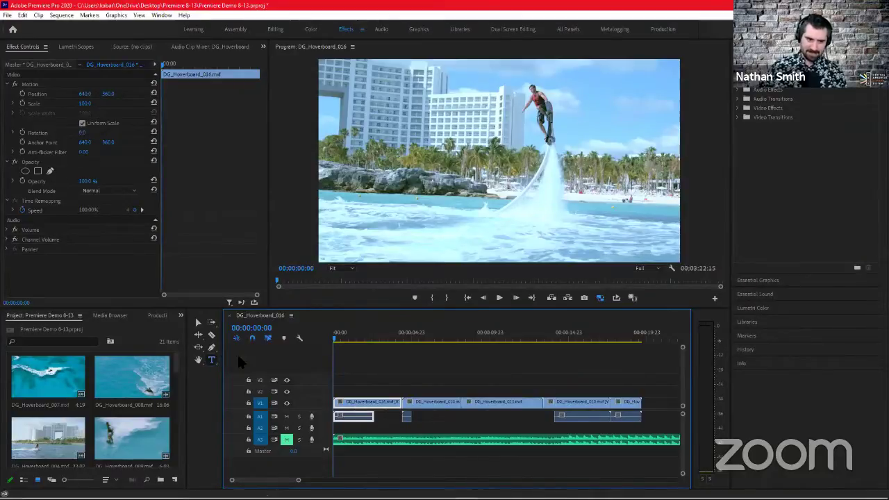
left_click(198, 322)
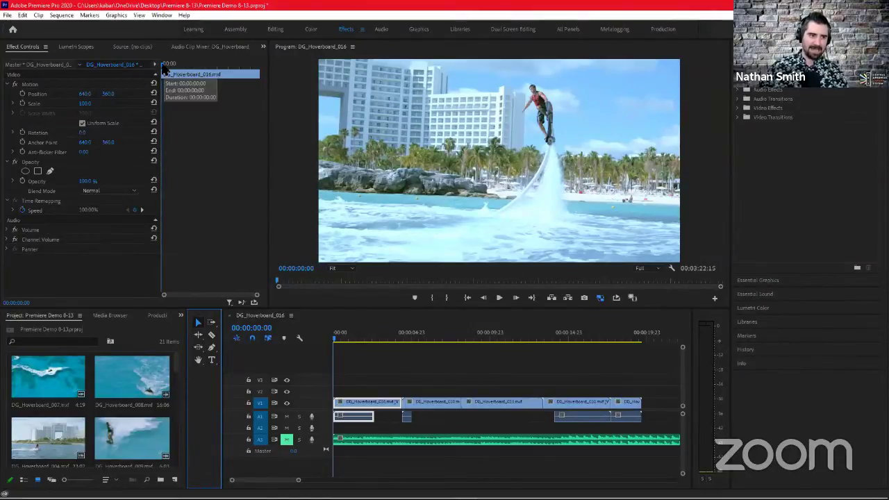
mouse_move(165, 63)
left_mouse_down()
mouse_move(199, 61)
mouse_move(158, 70)
left_mouse_up()
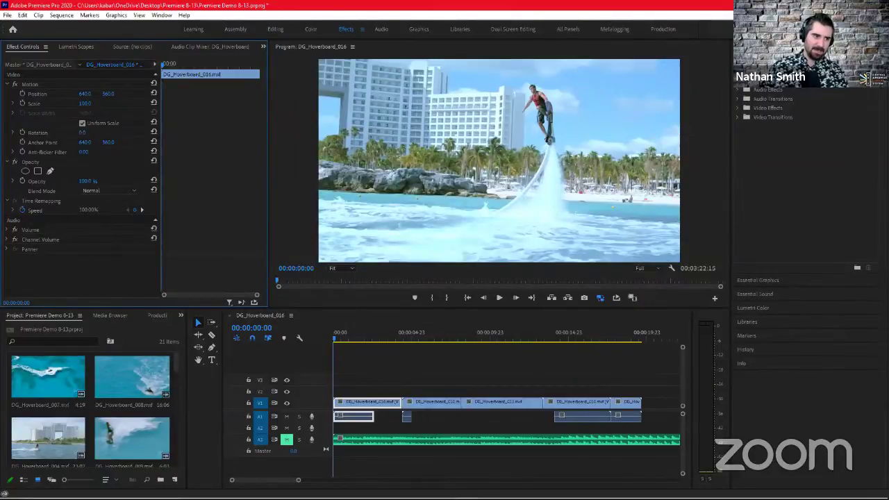
mouse_move(84, 103)
left_mouse_down()
mouse_move(44, 103)
mouse_move(80, 103)
left_mouse_up()
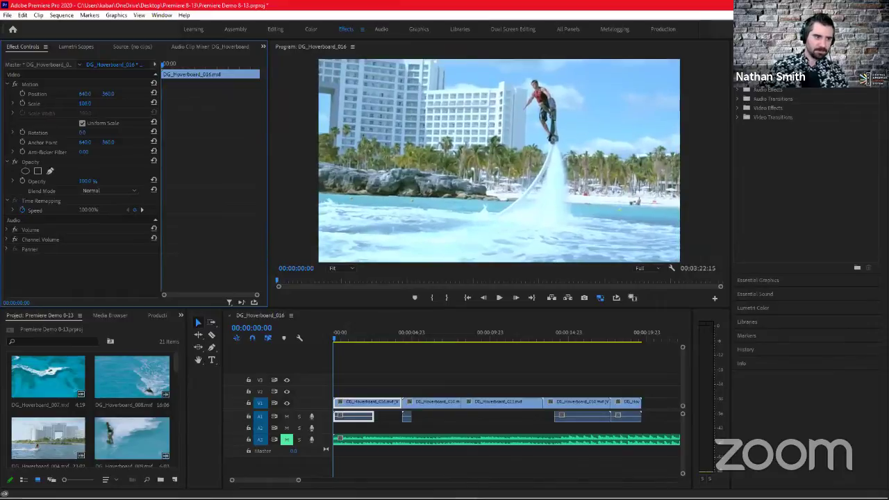
left_click_drag(79, 102, 80, 103)
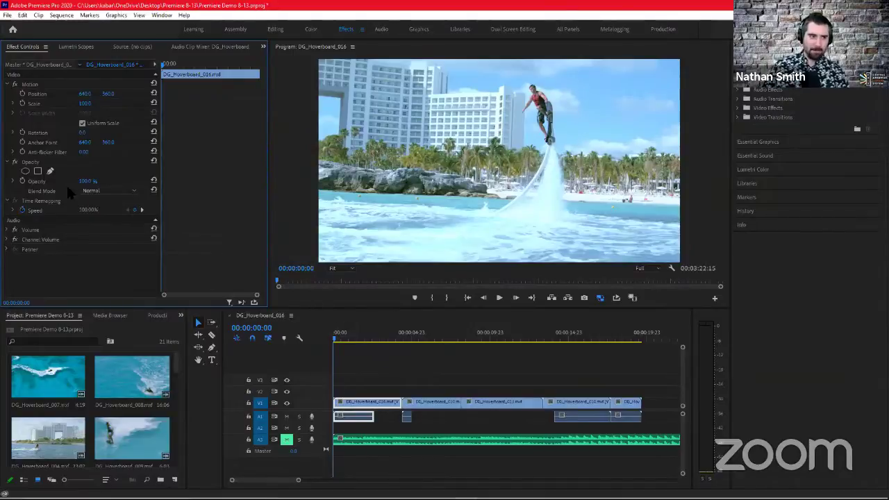
left_click(85, 180)
type("0")
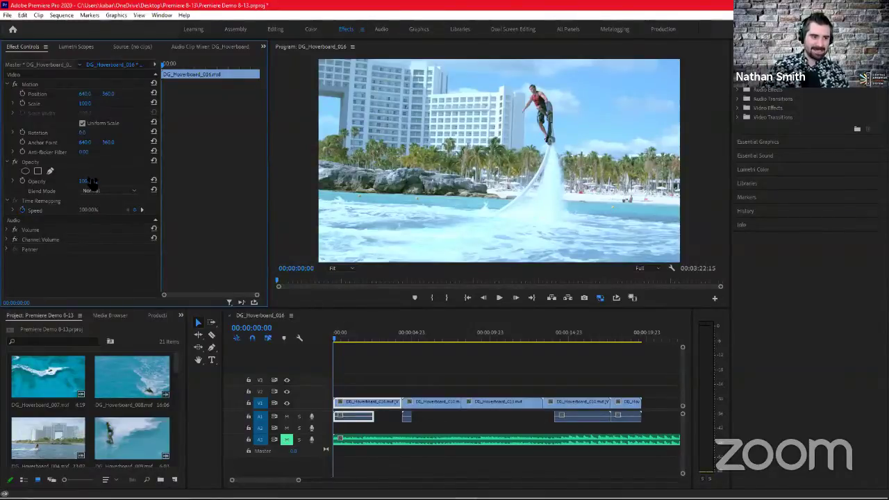
key("Return")
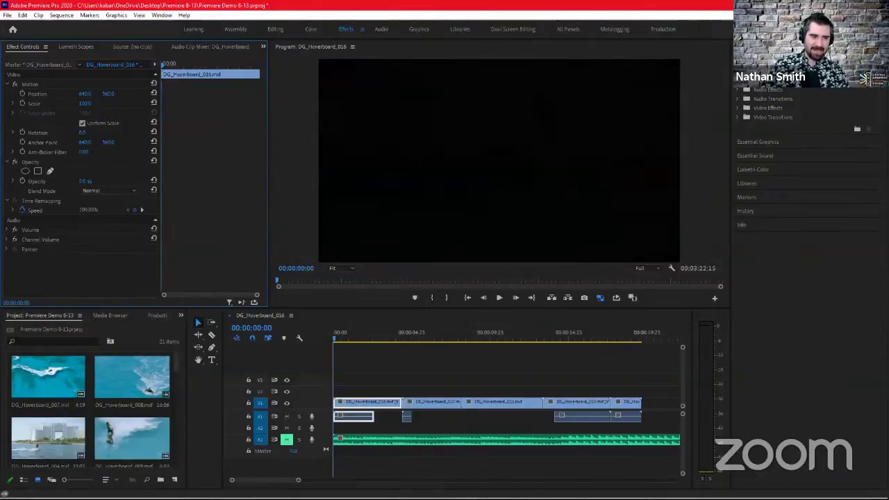
left_click_drag(86, 181, 168, 180)
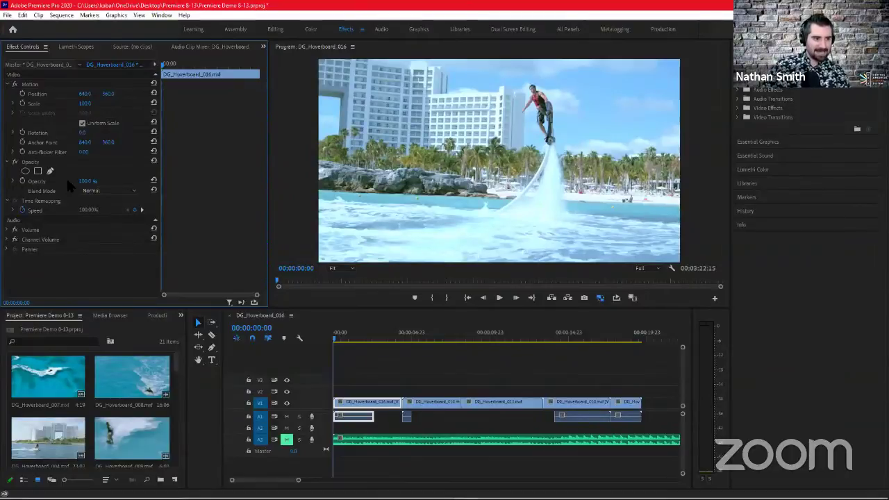
Switch on the Opacity stopwatch for the first hoverboard clip in Effect Controls.
left_click(338, 340)
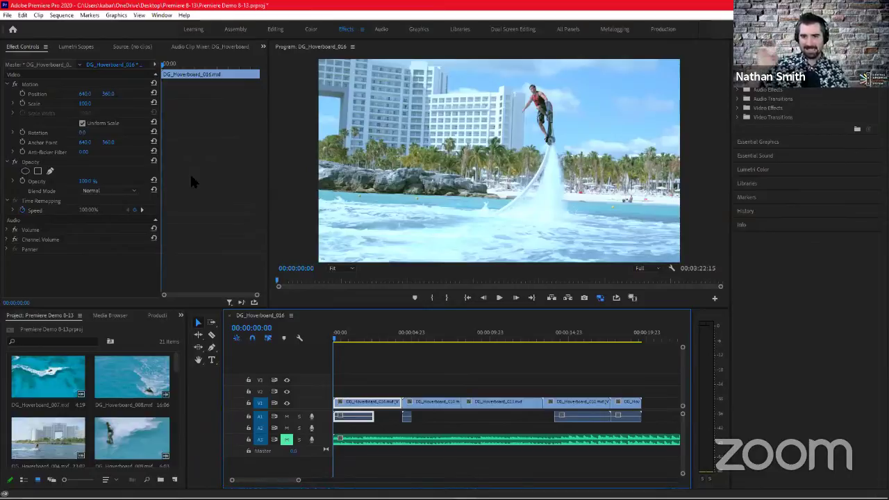
left_click(22, 182)
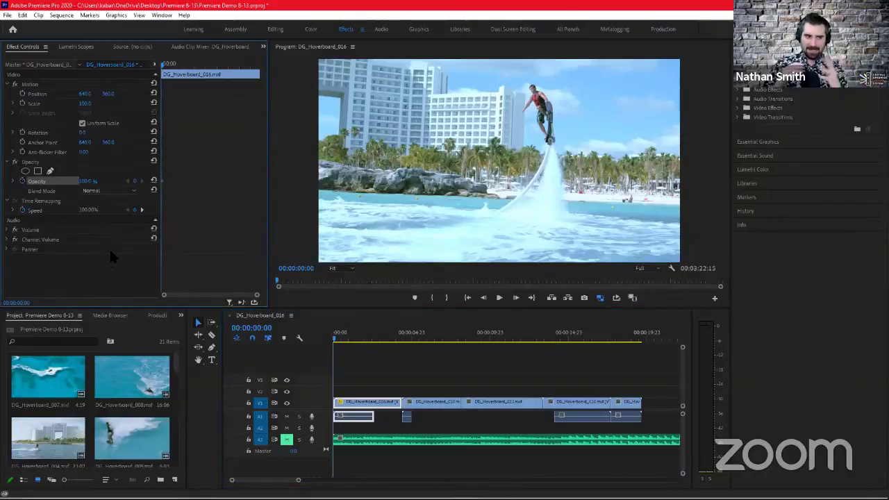
Set an Opacity keyframe at 00:00:00:00 with the clip at 100%.
left_click(135, 181)
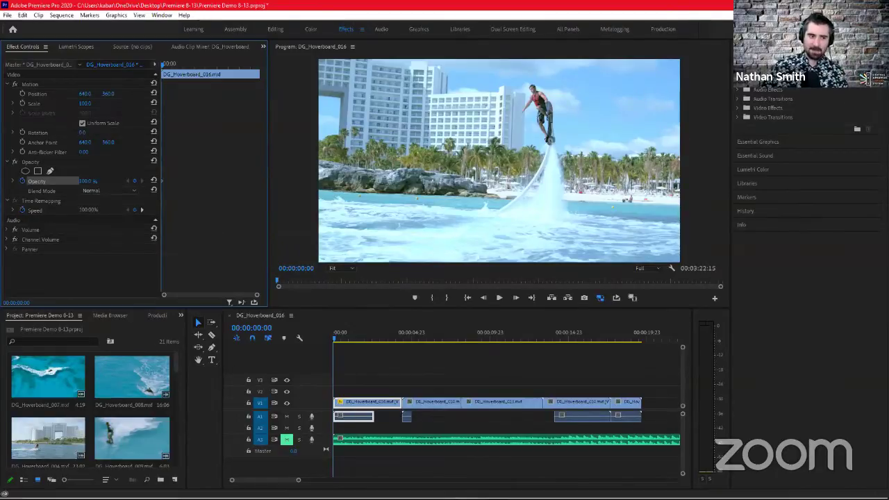
Lower the opacity, step the playhead to 00:00:00:12 and add an Opacity keyframe there.
left_click_drag(95, 182, 21, 182)
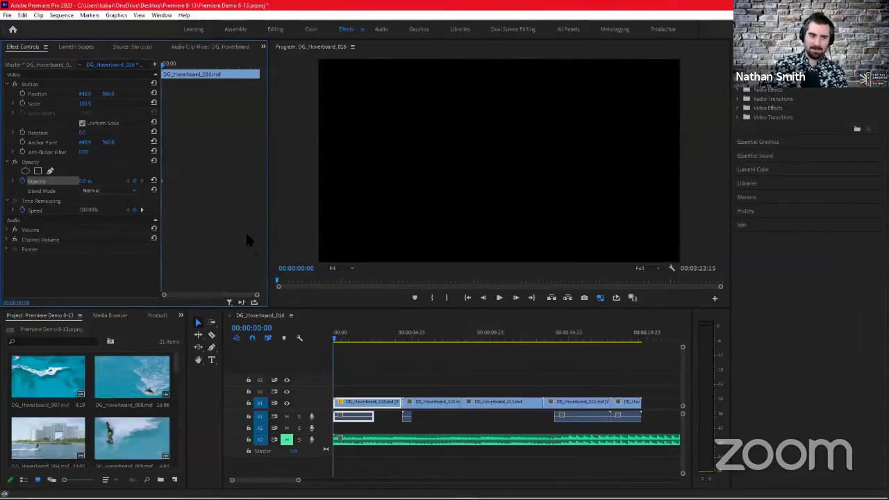
left_click(340, 341)
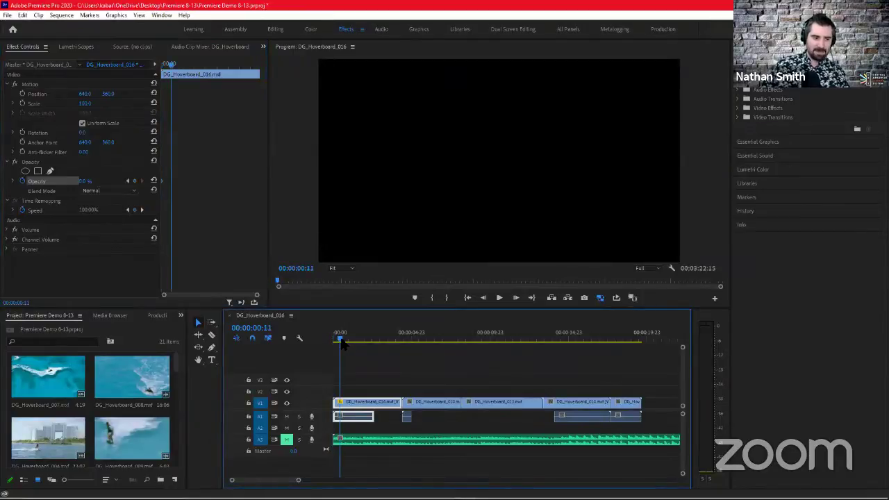
key("Right")
key("Right")
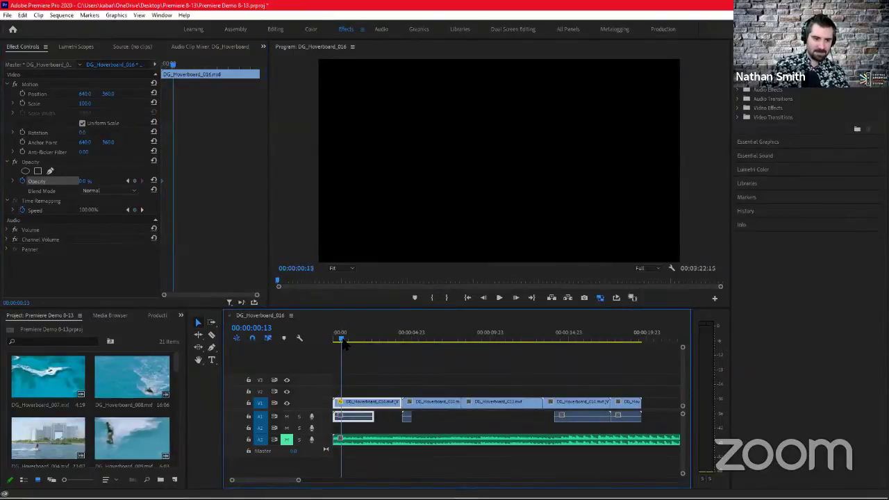
key("Right")
key("Left")
key("Left")
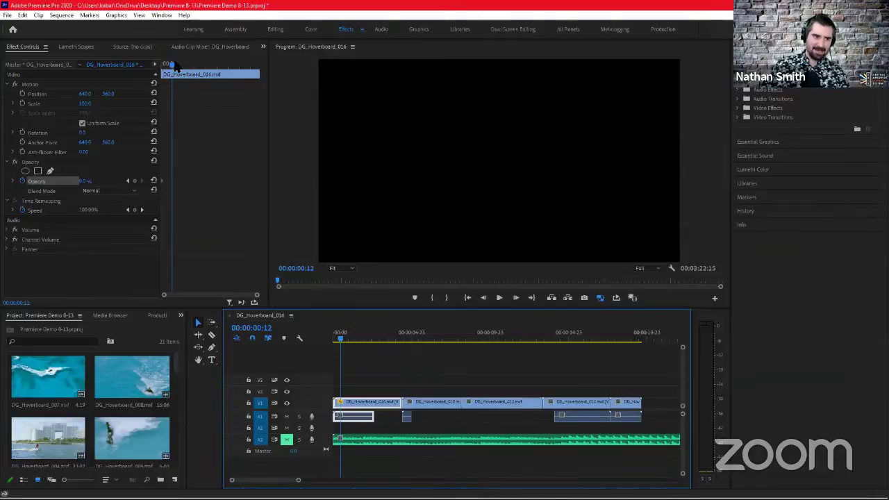
left_click(135, 182)
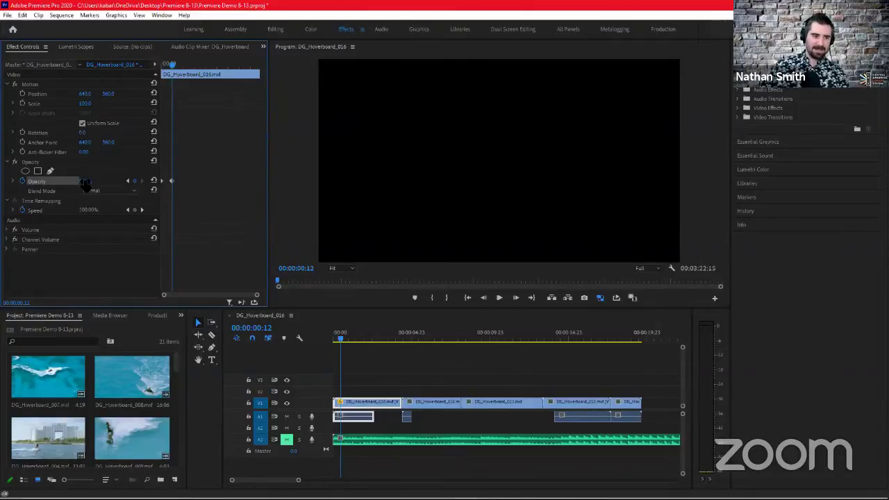
Set Opacity to 100% at the 00:00:00:12 keyframe.
left_click_drag(84, 184, 139, 184)
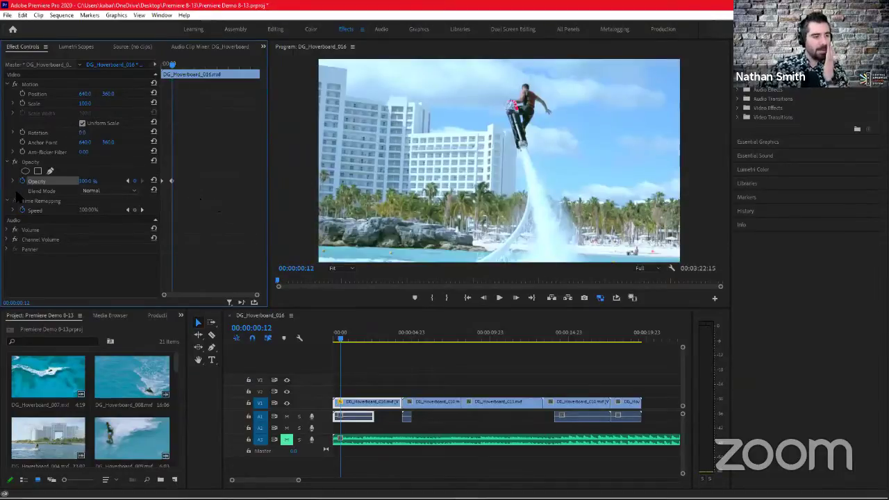
left_click(88, 181)
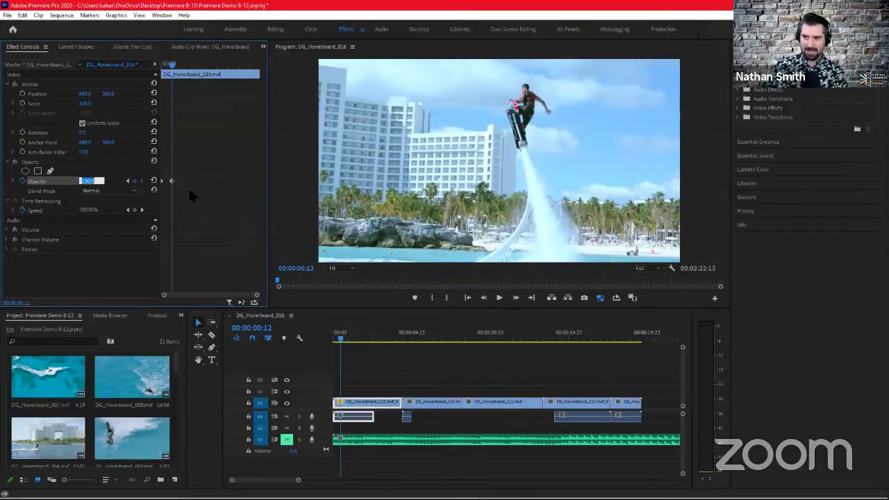
key("Return")
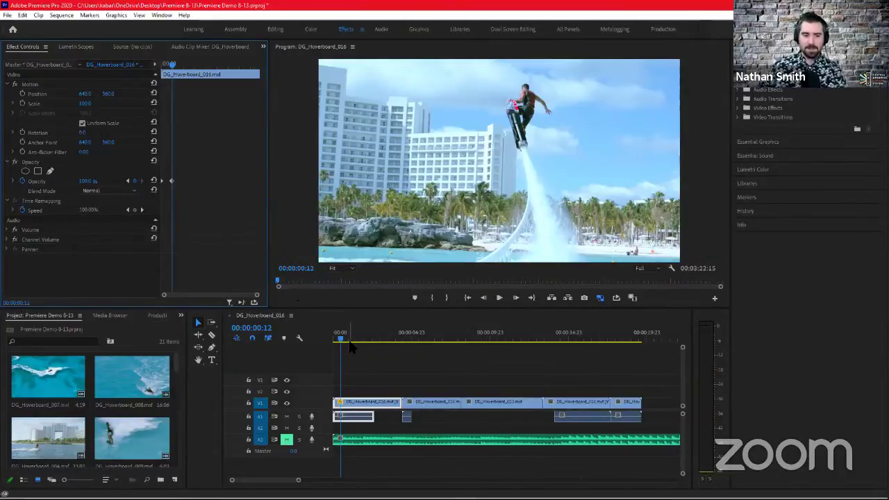
left_click_drag(349, 340, 319, 339)
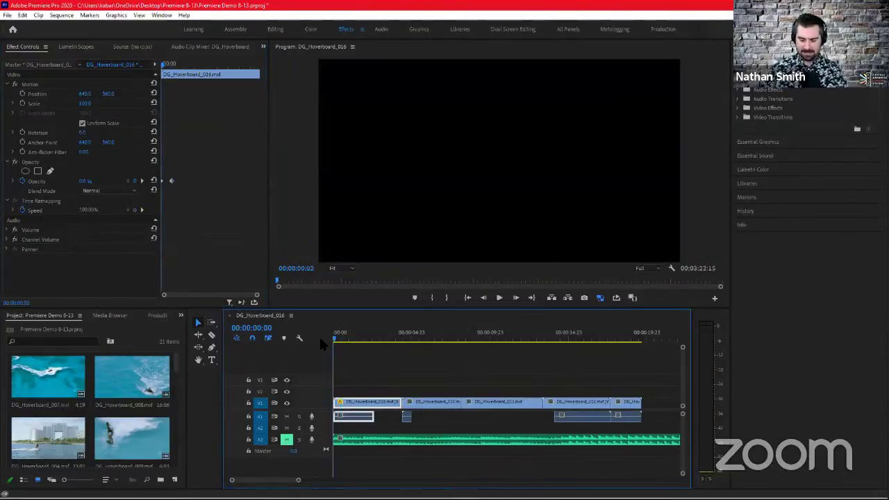
key("space")
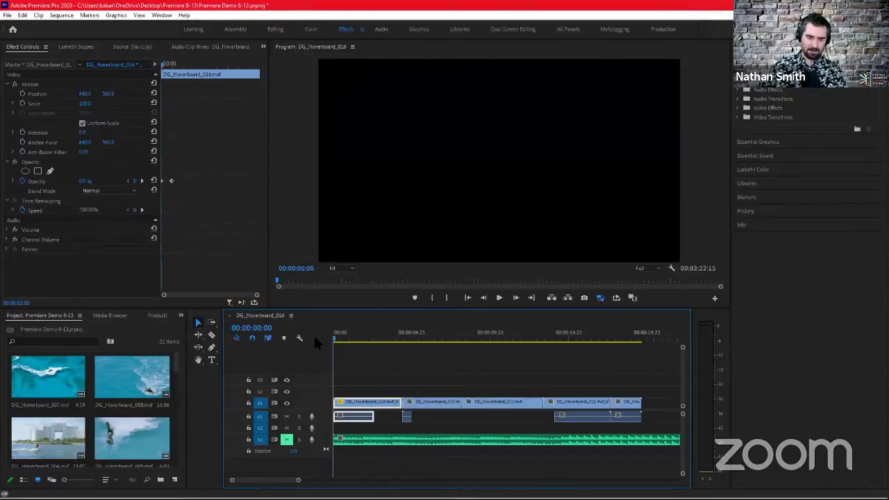
key("alt+space")
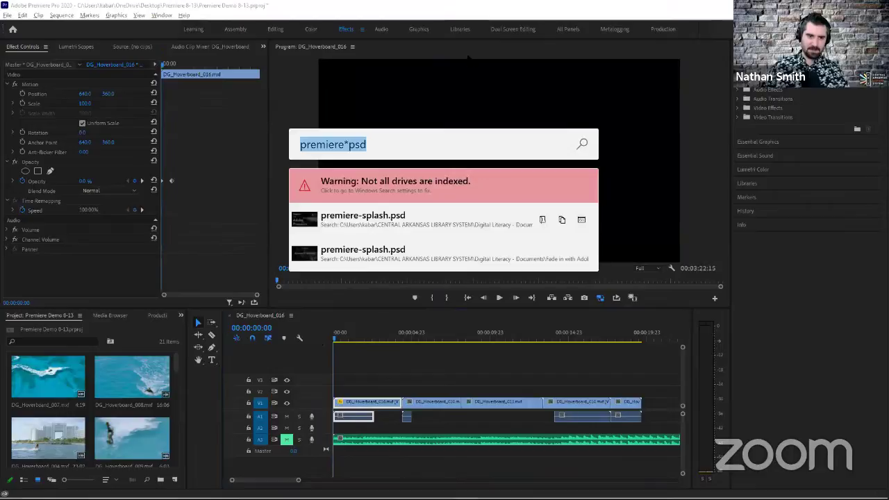
key("Escape")
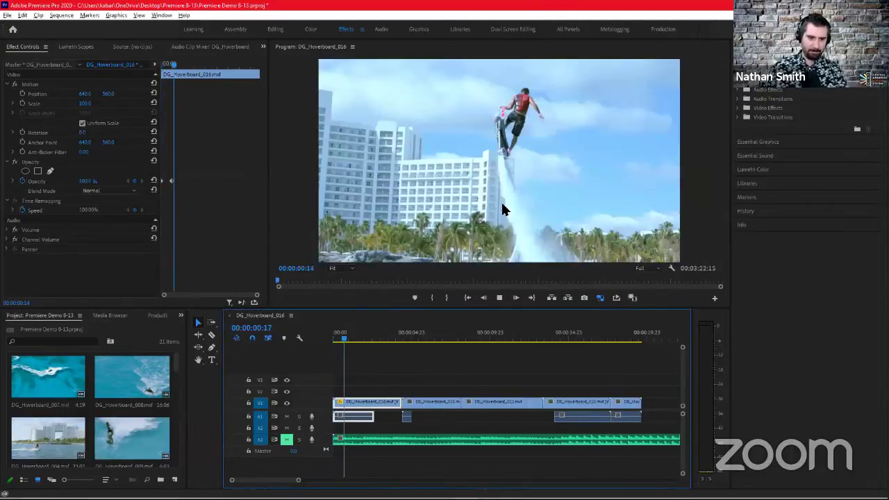
key("space")
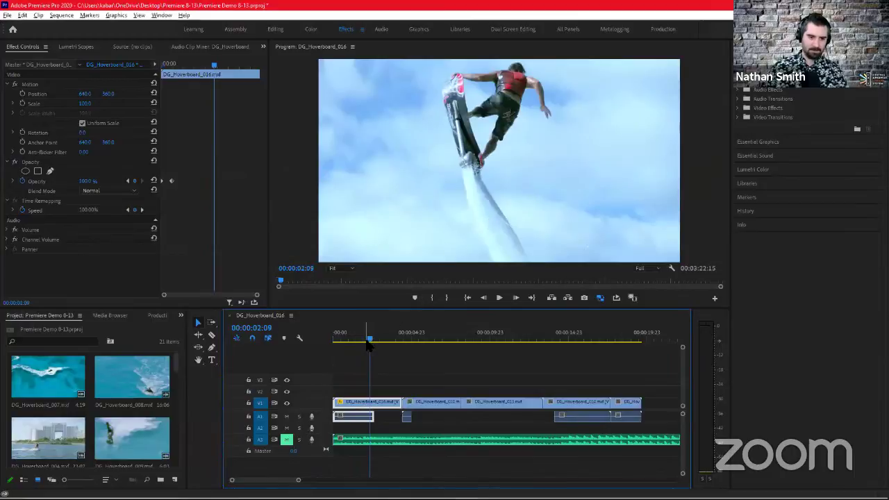
left_click(339, 340)
left_click_drag(339, 339, 321, 342)
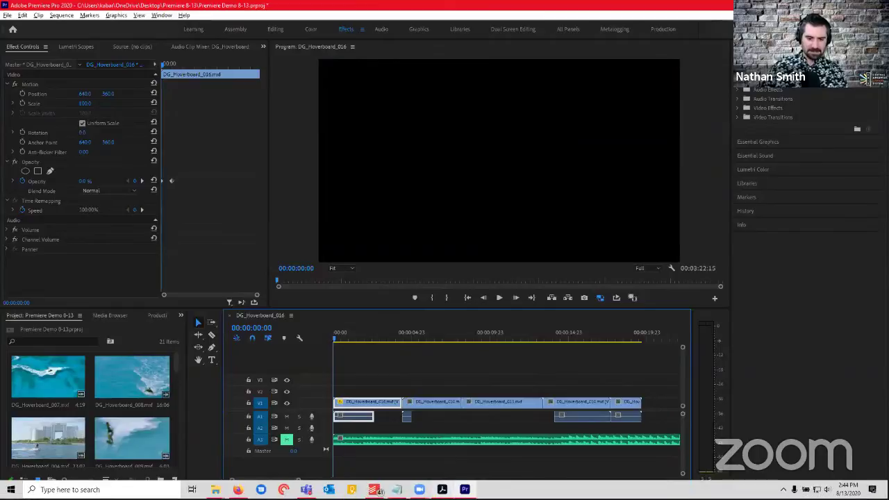
mouse_move(443, 488)
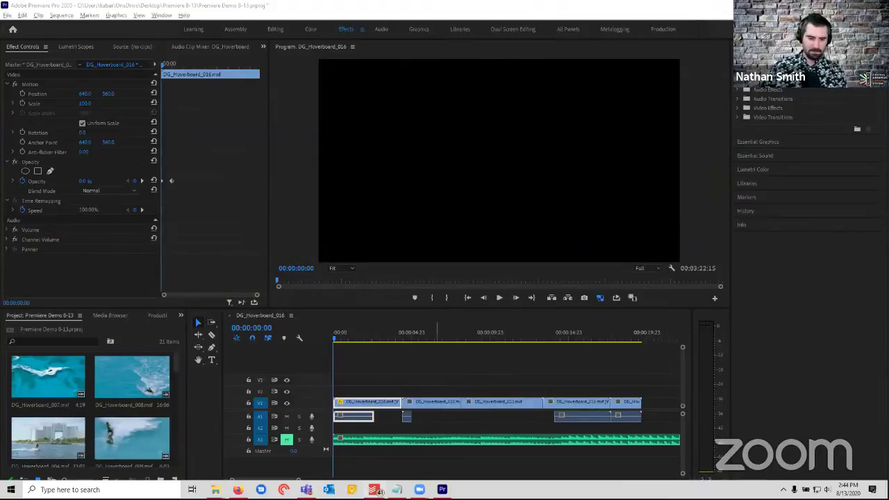
left_click(428, 6)
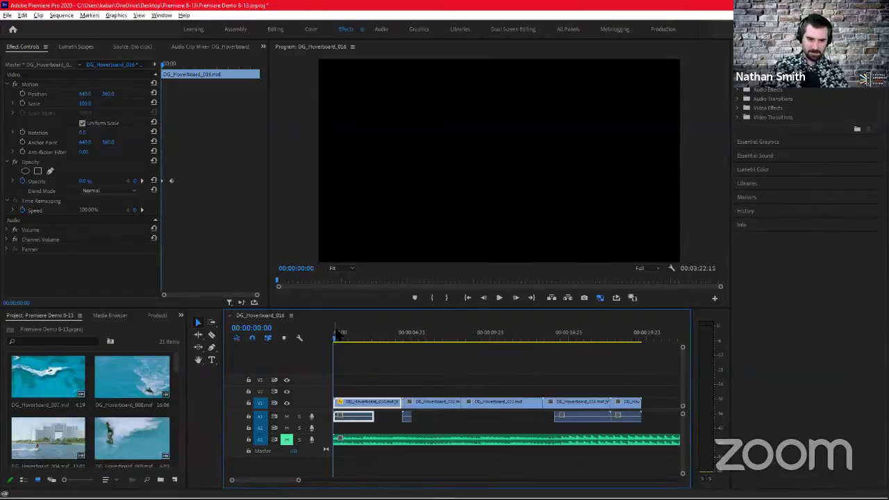
Play the opening fade-in twice, returning the playhead to the sequence start.
key("space")
left_click_drag(355, 335, 333, 347)
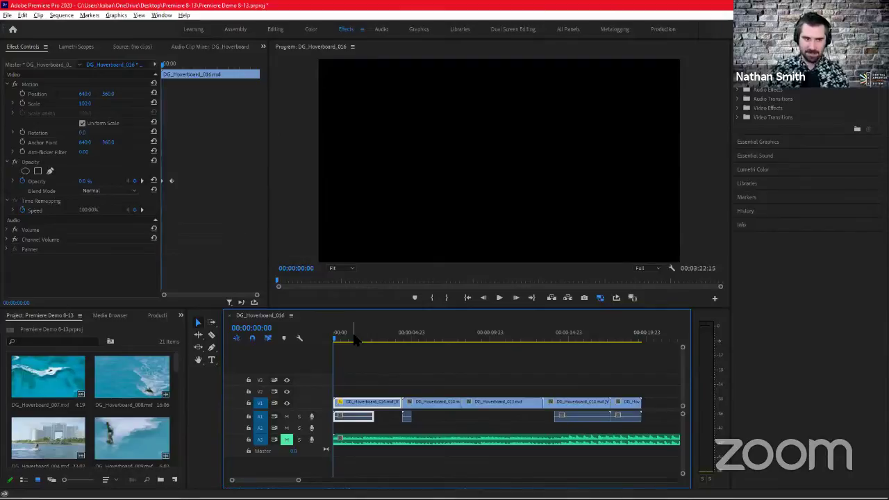
key("space")
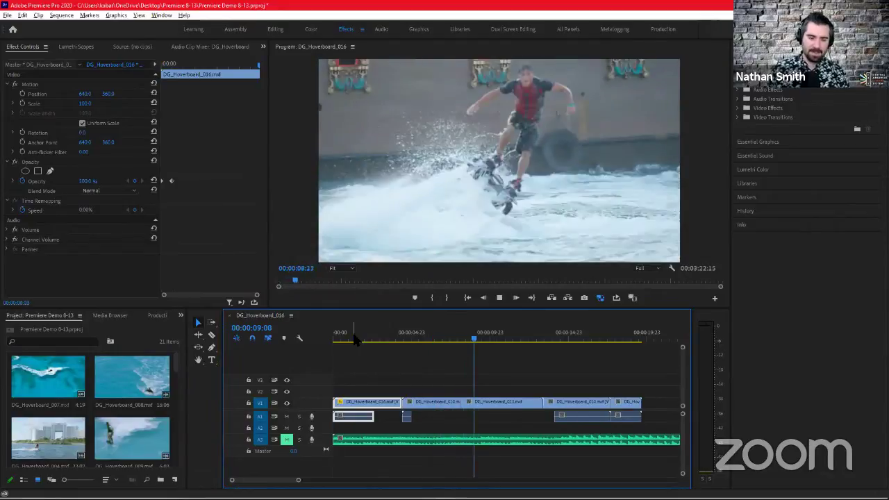
key("Home")
key("space")
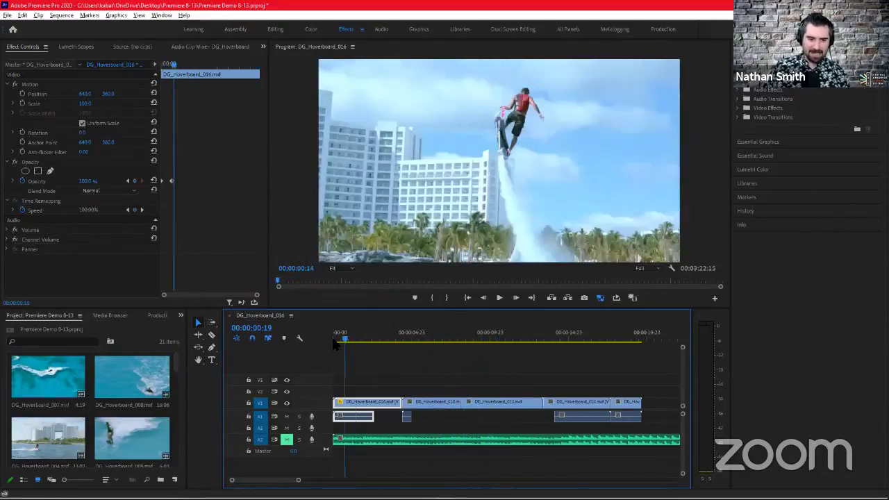
left_click(330, 339)
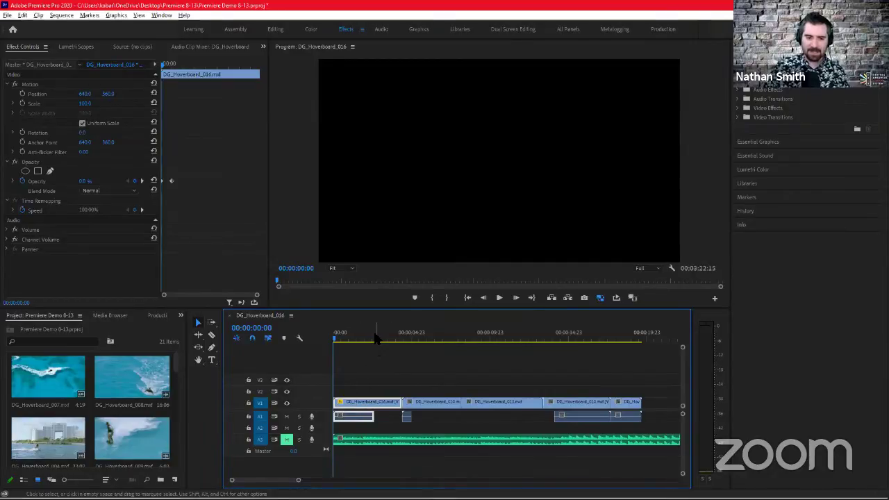
Scrub and replay the fade-in again, then bring up the File menu.
left_click_drag(375, 338, 315, 337)
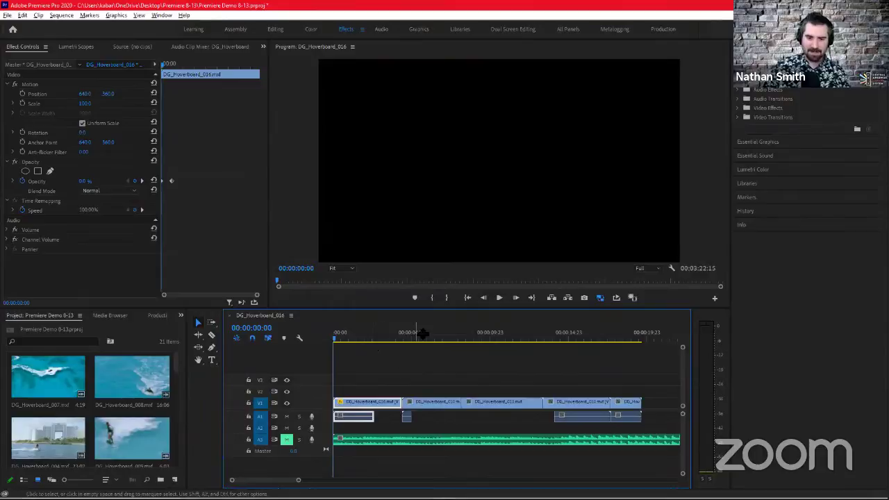
key("space")
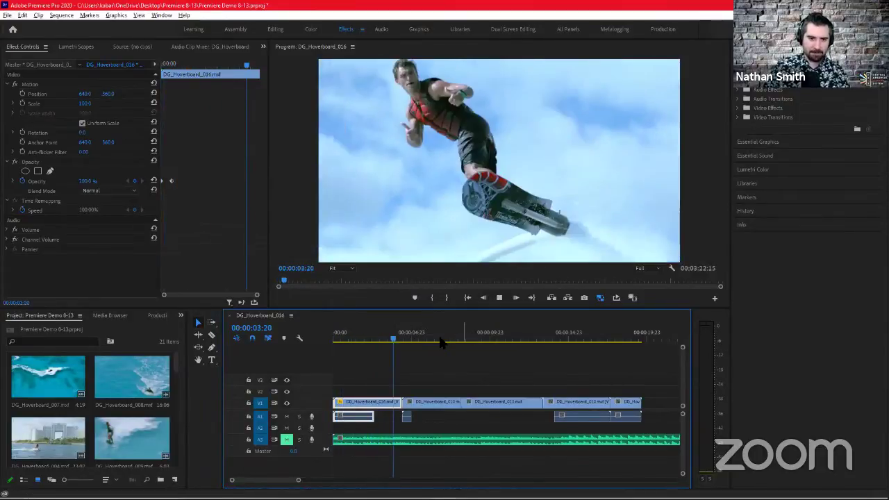
key("space")
left_click_drag(402, 342, 312, 343)
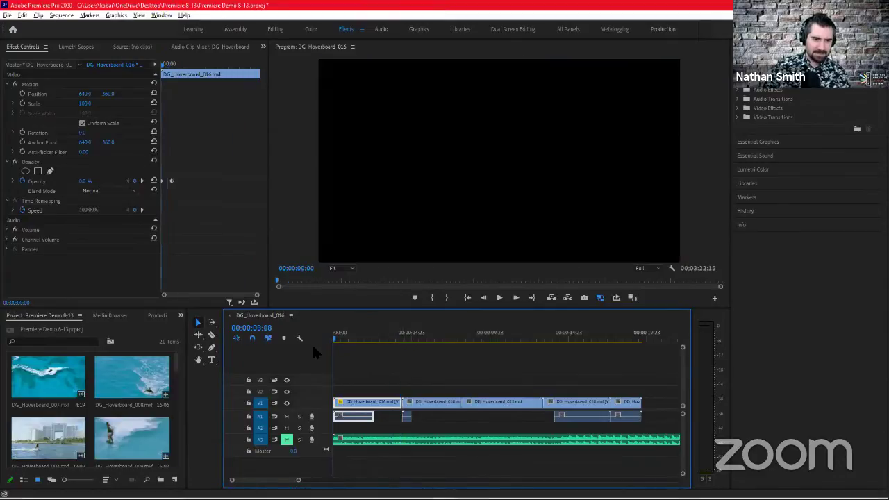
key("space")
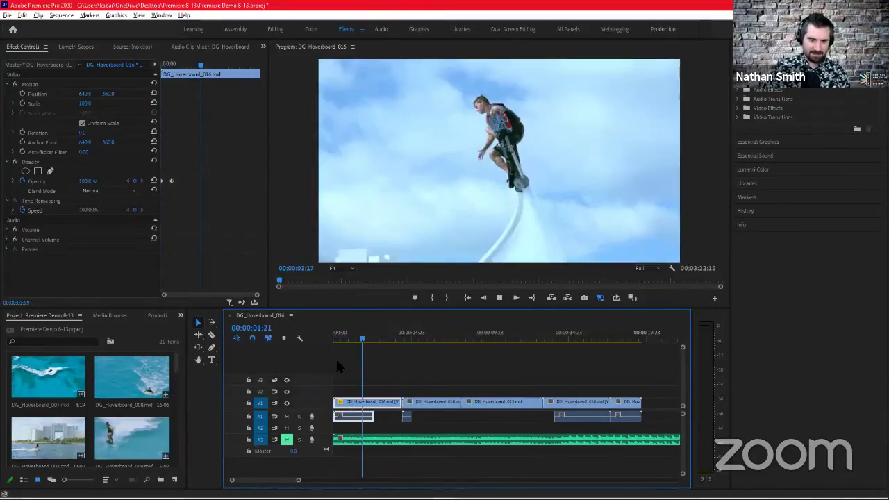
key("space")
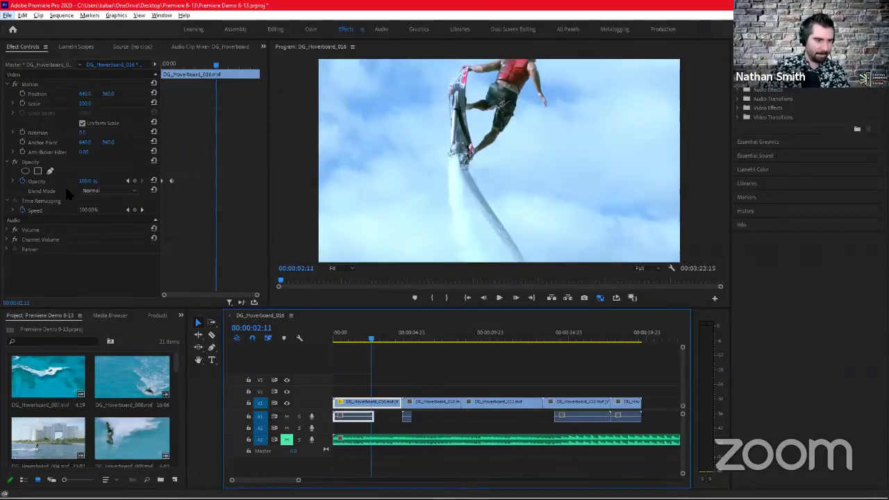
key("alt+f")
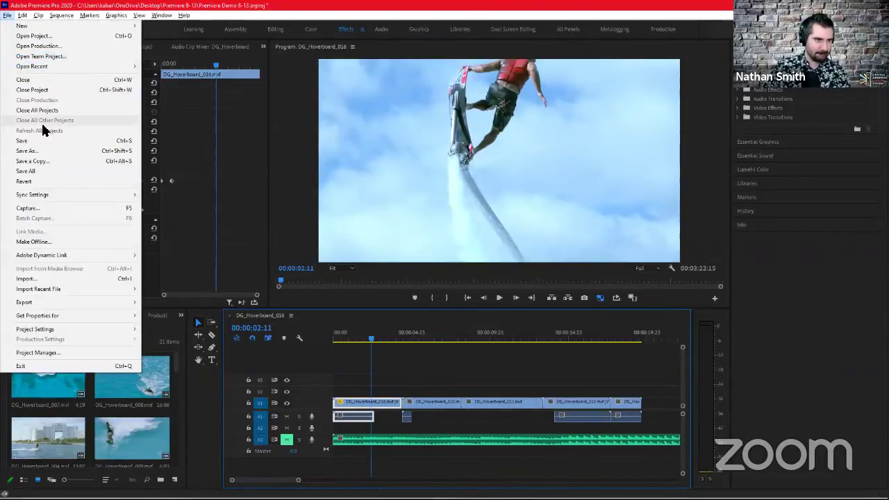
left_click(31, 140)
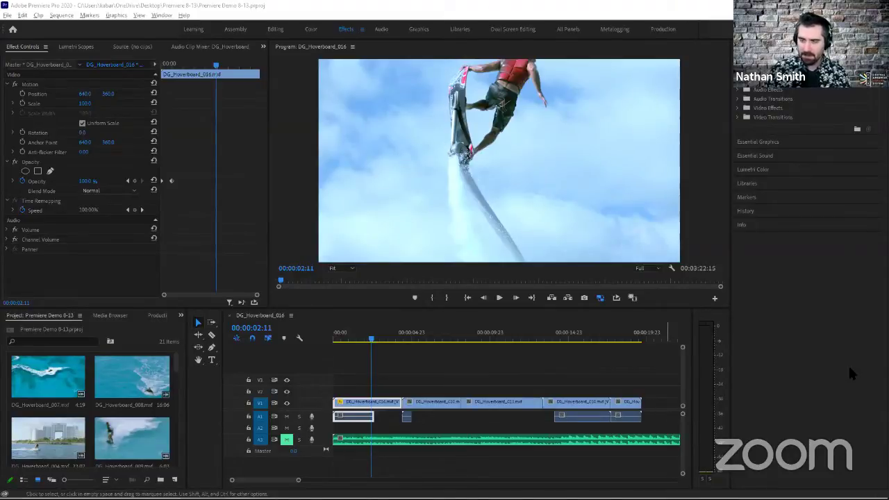
left_click(640, 7)
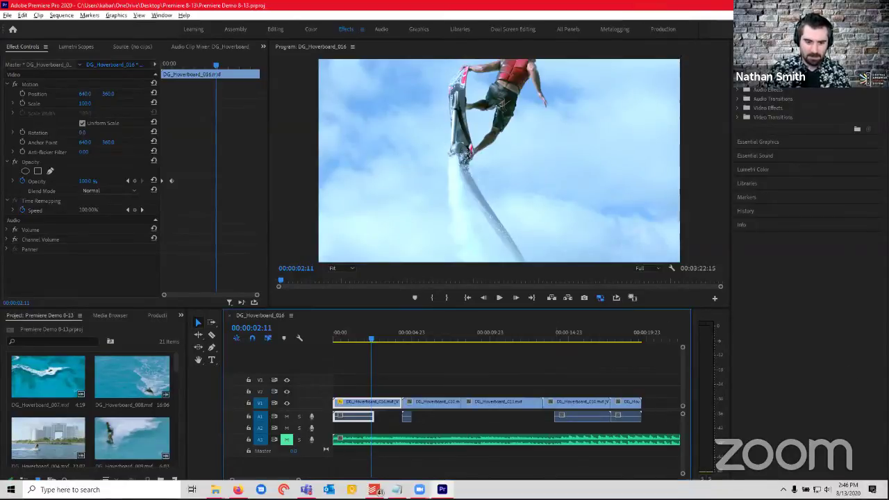
mouse_move(419, 489)
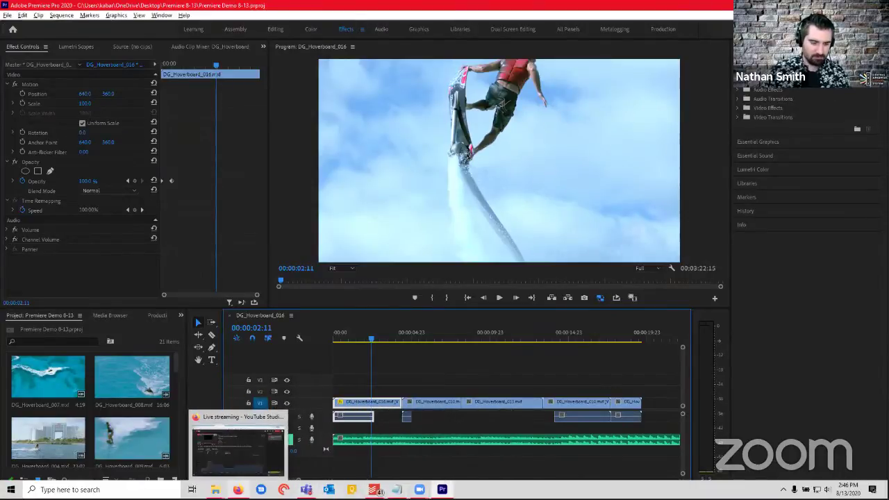
mouse_move(215, 489)
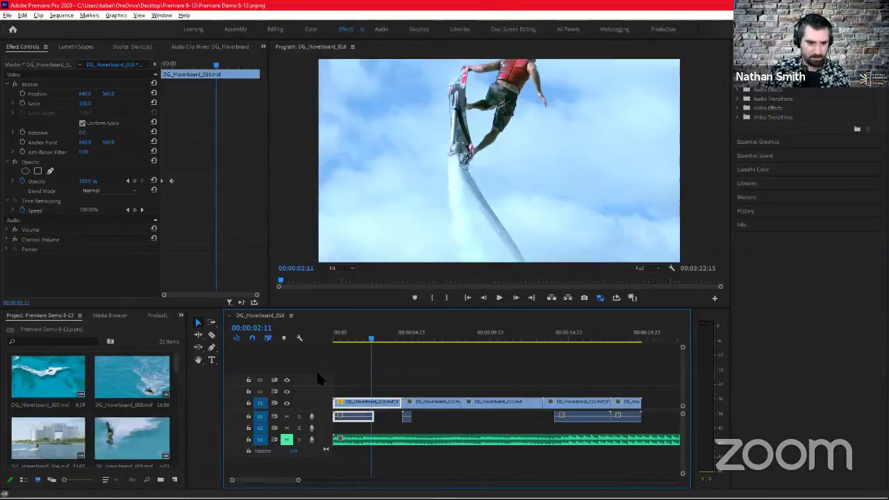
left_click(335, 338)
key("space")
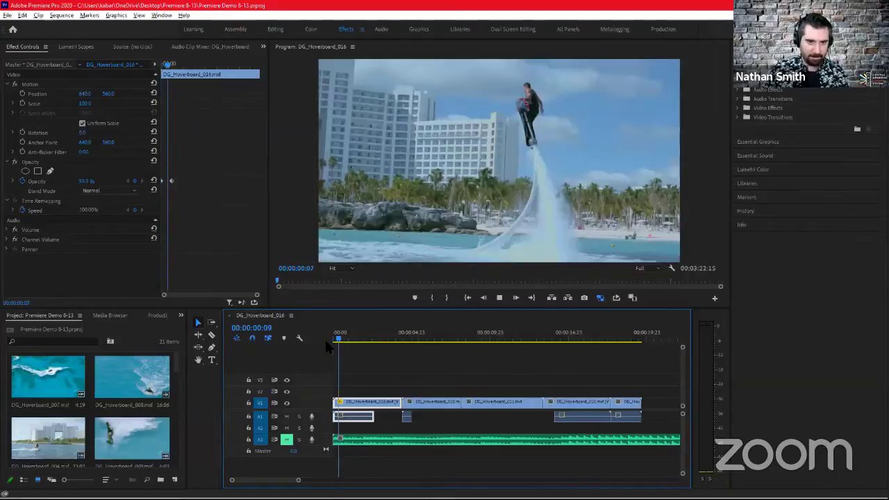
left_click(355, 338)
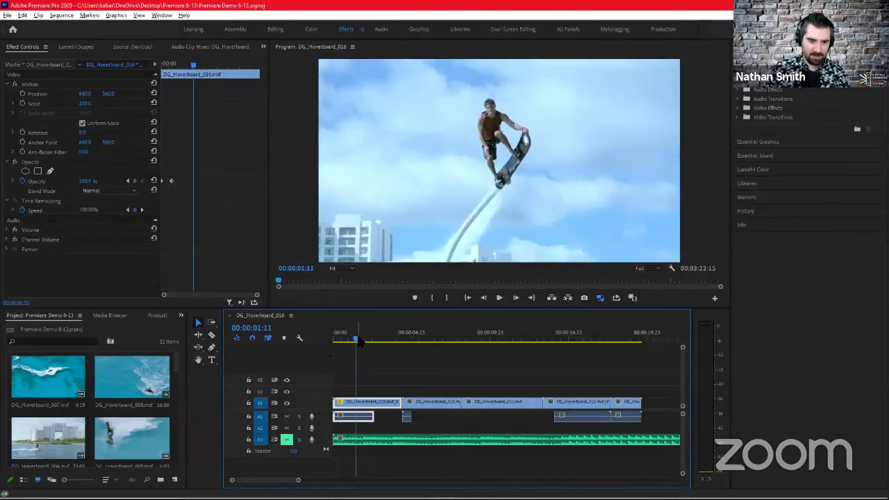
Replay the fade-in, then drag the end-of-fade Opacity keyframe later.
key("Home")
key("space")
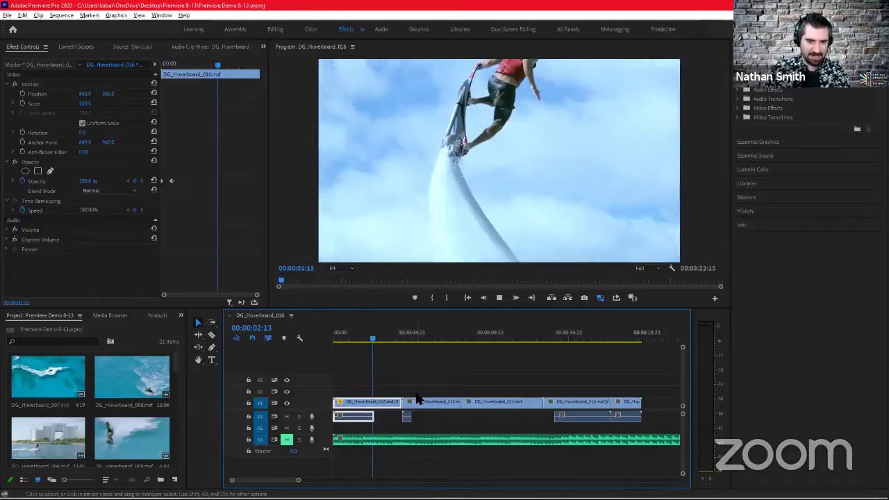
left_click_drag(375, 339, 321, 334)
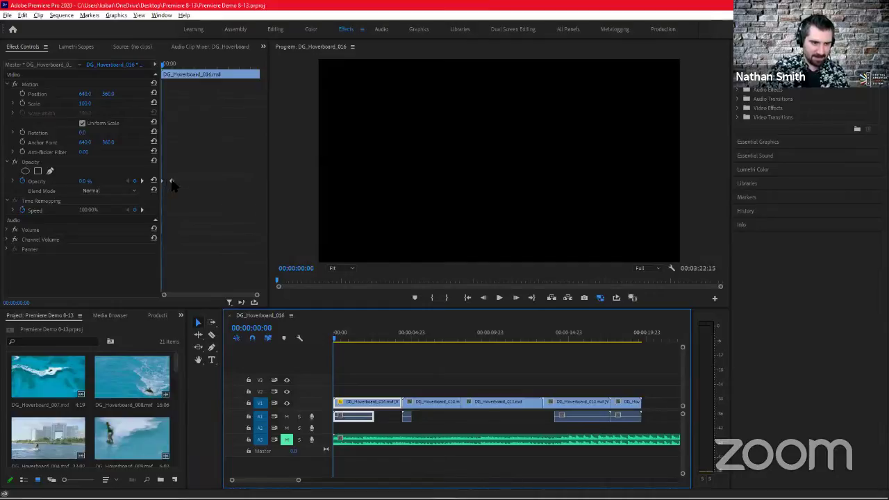
left_click_drag(172, 183, 179, 182)
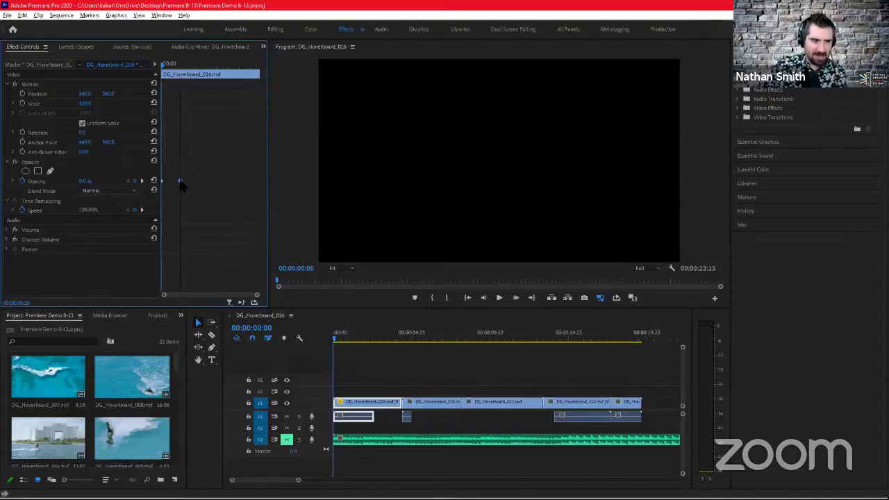
Play the lengthened fade-in and stop at 00:00:00:10.
left_click(333, 342)
key("space")
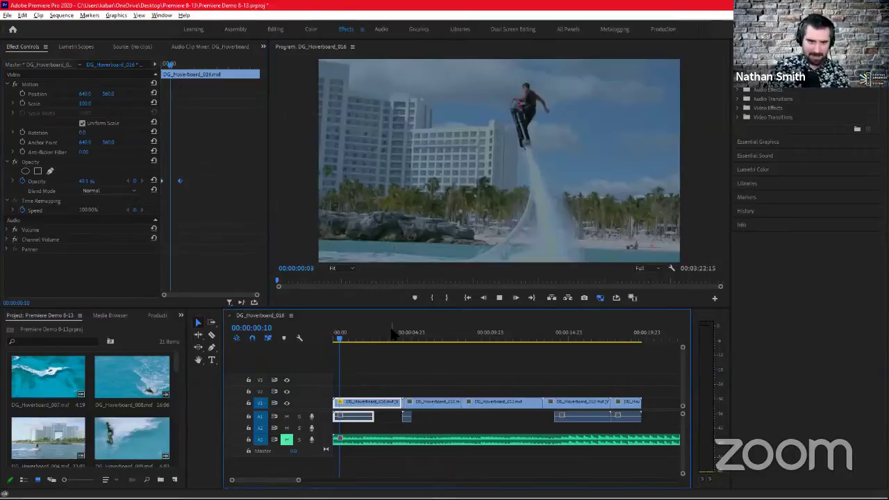
key("space")
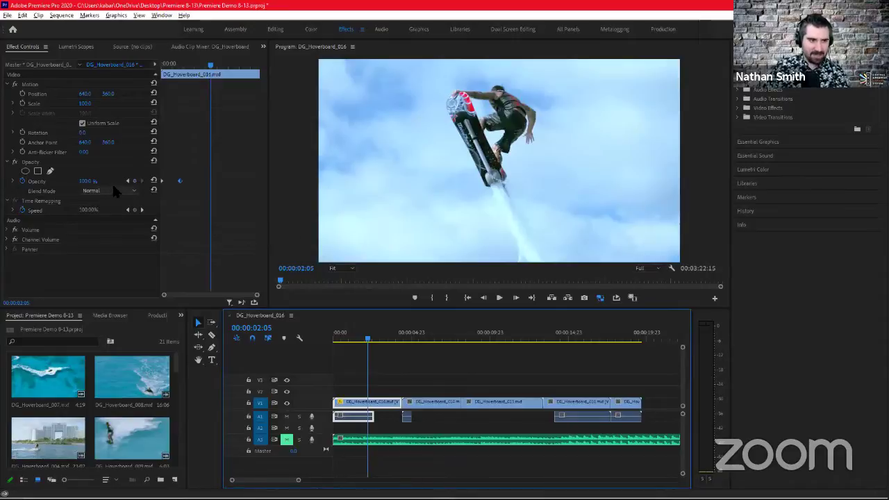
left_click(171, 65)
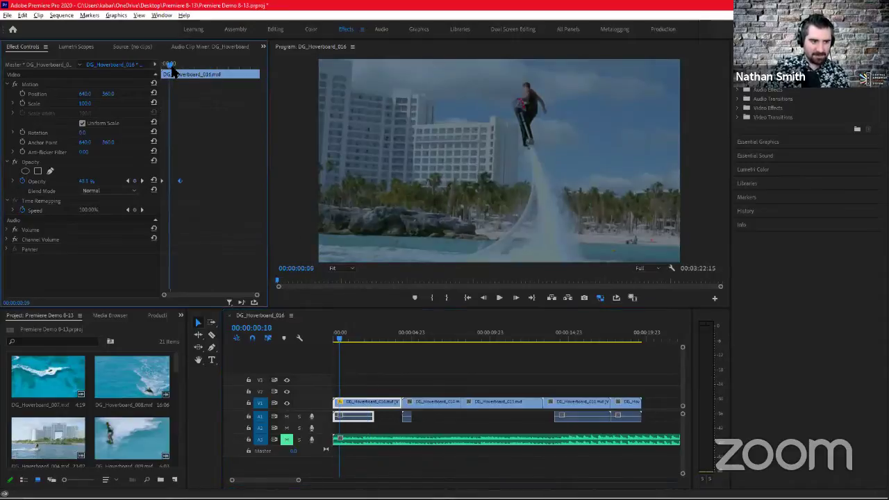
Add an 80% Opacity keyframe at 00:00:00:13.
left_click_drag(173, 71, 176, 73)
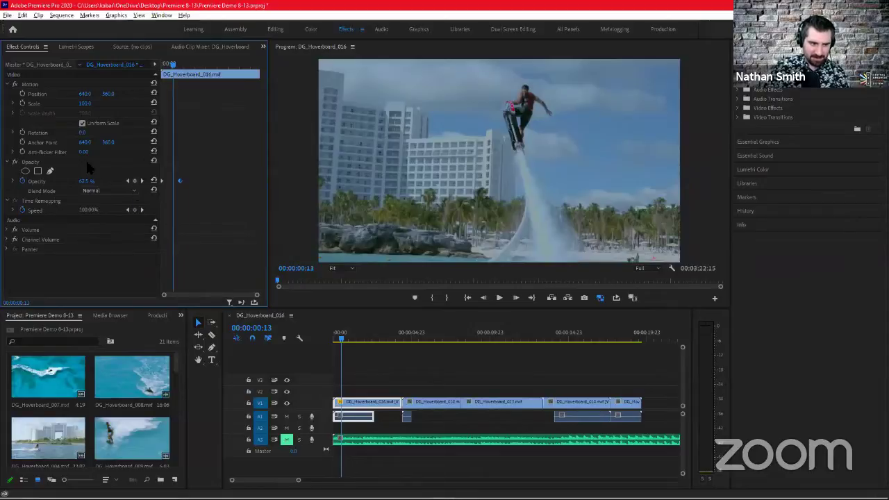
left_click(134, 182)
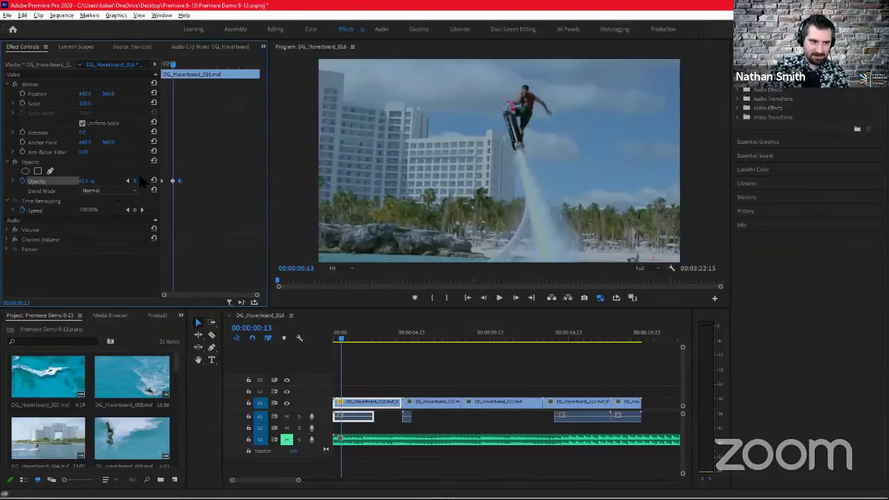
left_click_drag(85, 182, 87, 181)
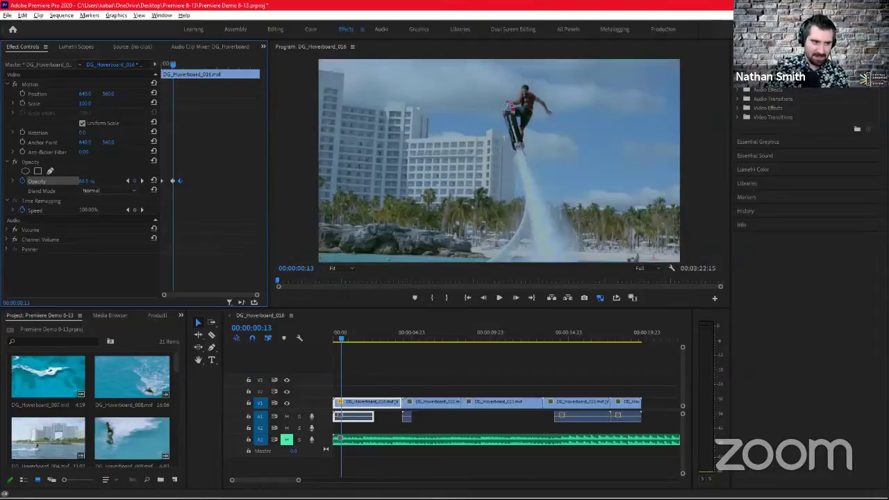
left_click(93, 181)
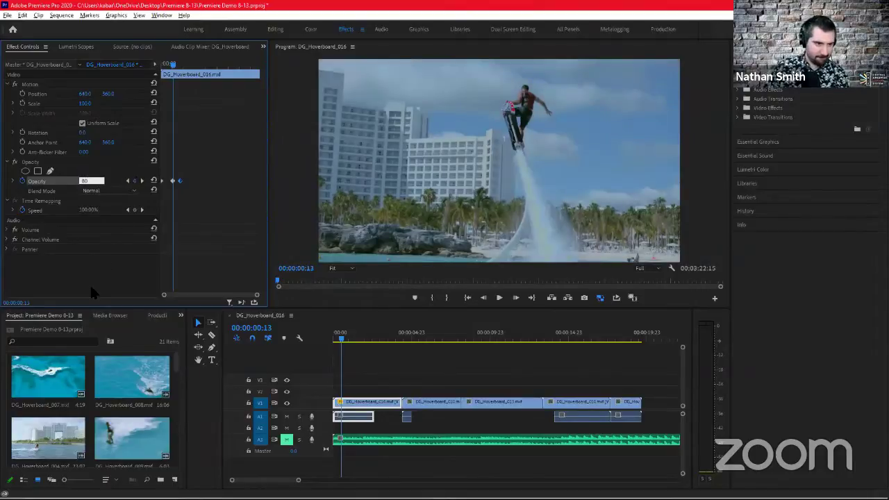
key("Return")
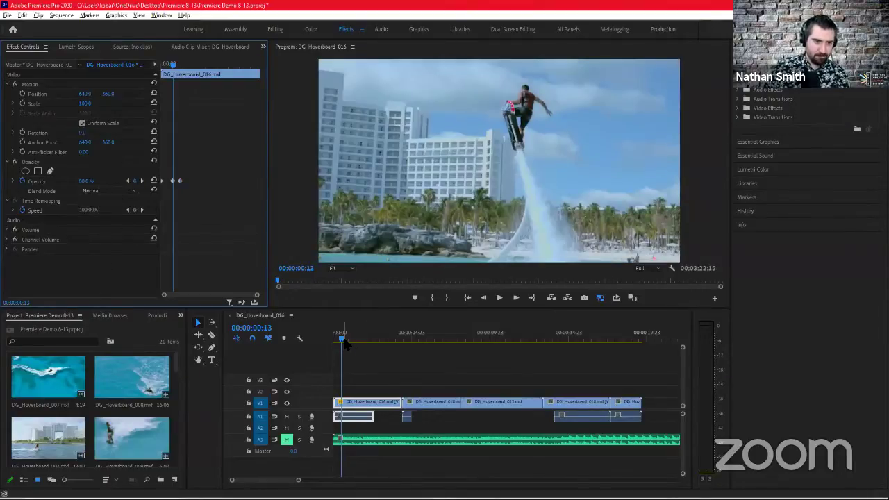
Replay the revised fade-in from the sequence start.
left_click_drag(345, 345, 317, 335)
key("space")
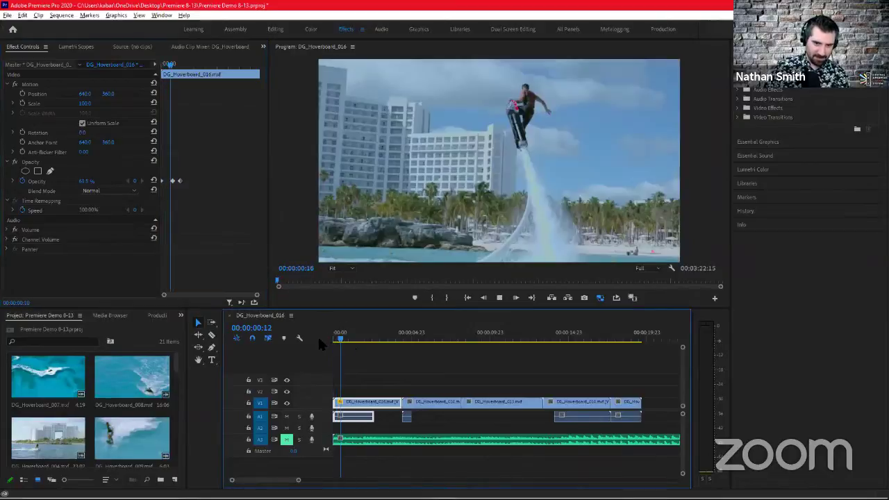
key("space")
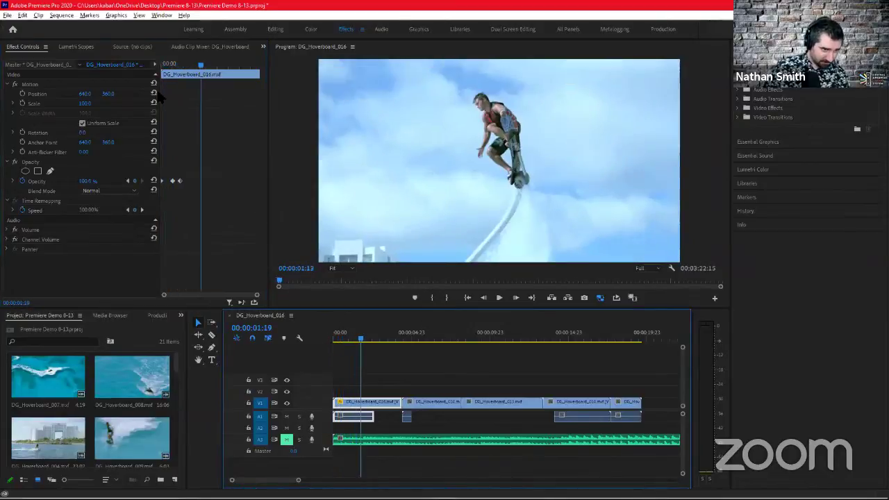
Scrub the sequence from 00:00:00:20 to 00:00:08:23, then focus the Effects panel with Shift+7.
left_click_drag(177, 64, 183, 73)
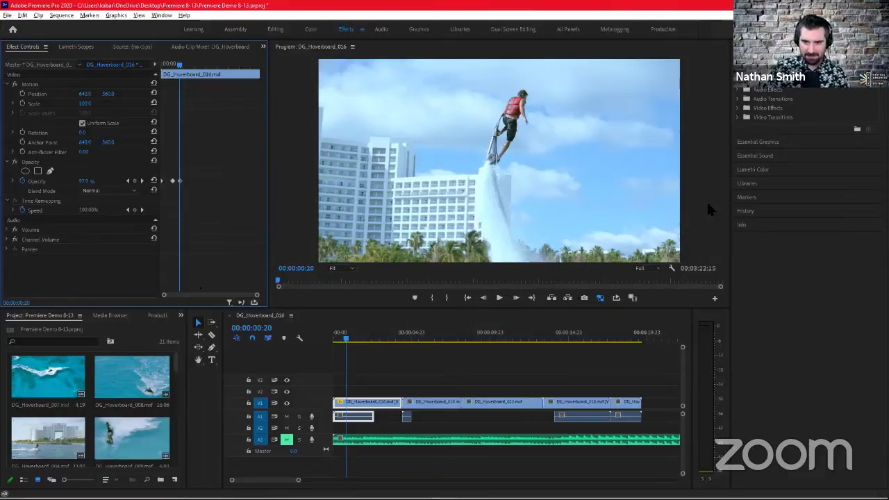
left_click(395, 340)
left_click_drag(397, 342, 466, 359)
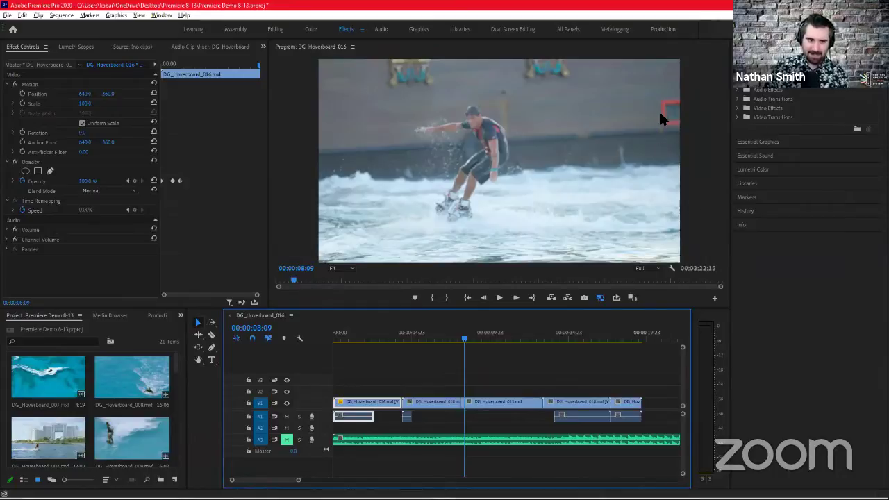
mouse_move(466, 342)
left_mouse_down()
mouse_move(533, 345)
mouse_move(473, 347)
left_mouse_up()
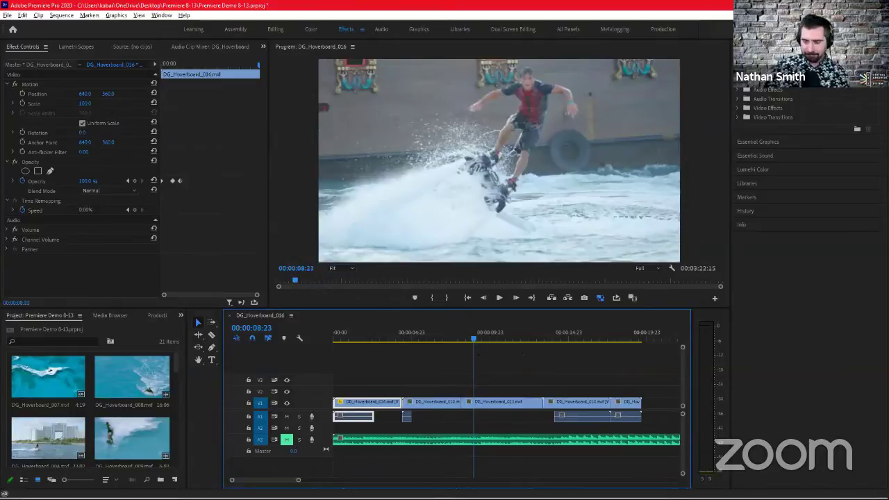
key("shift+7")
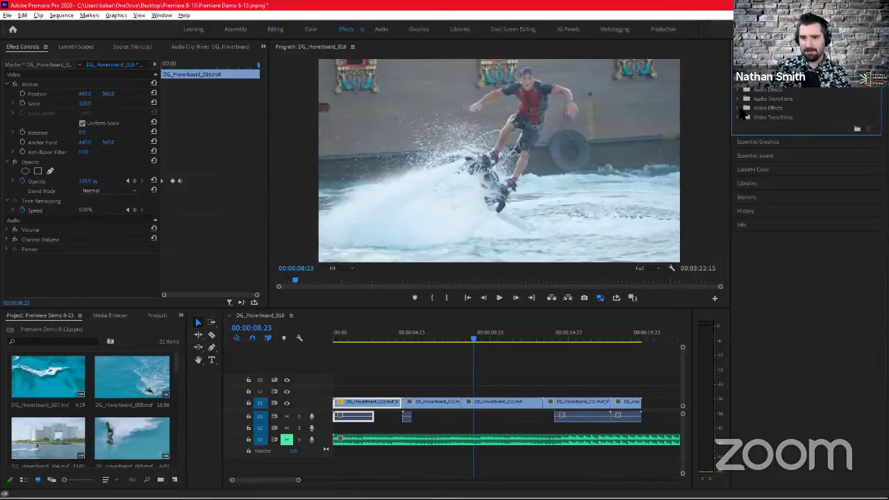
Expand Video Transitions > Dissolve and select Cross Dissolve.
left_click(739, 116)
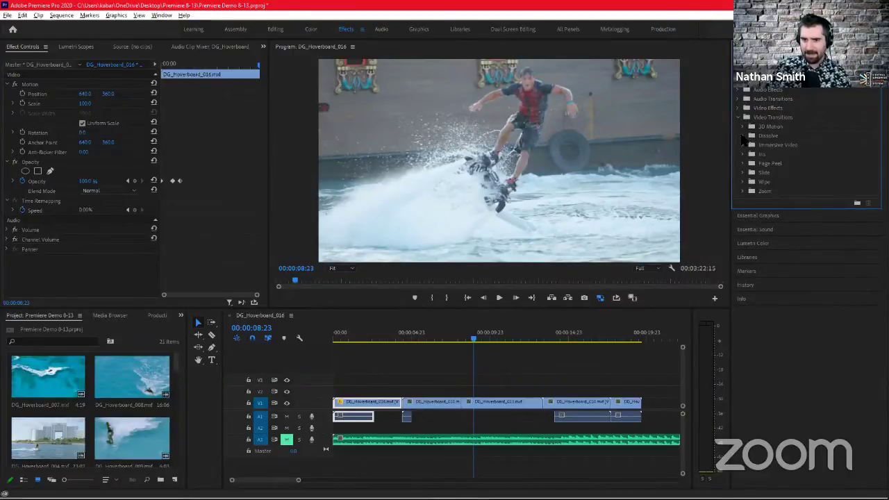
left_click(741, 136)
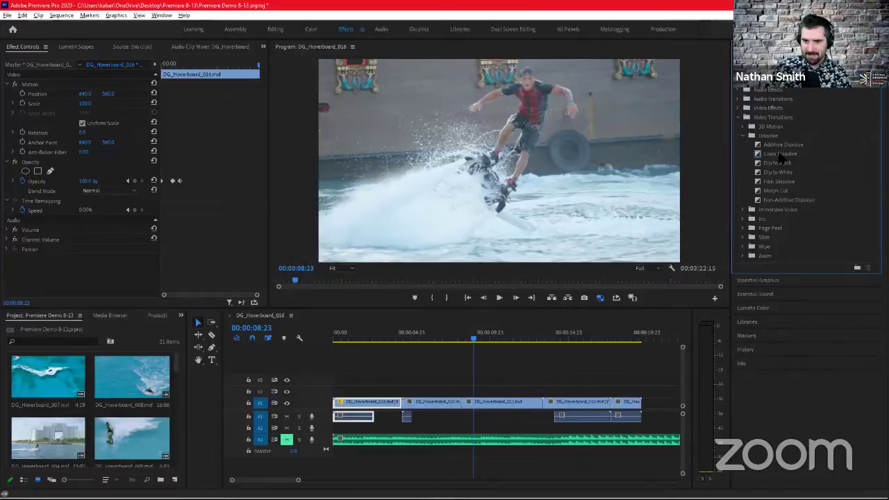
left_click(779, 154)
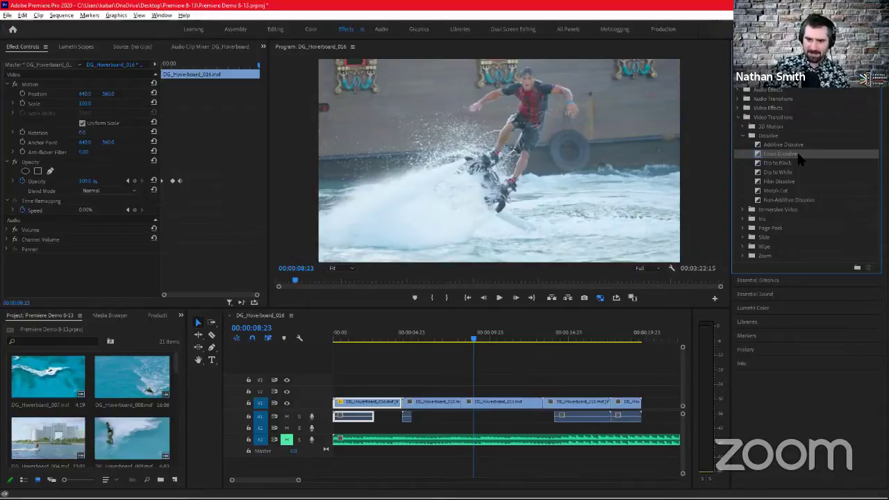
Drop Cross Dissolve on the V1 cut before DG_Hoverboard_013 and preview it twice.
left_click_drag(791, 161, 460, 408)
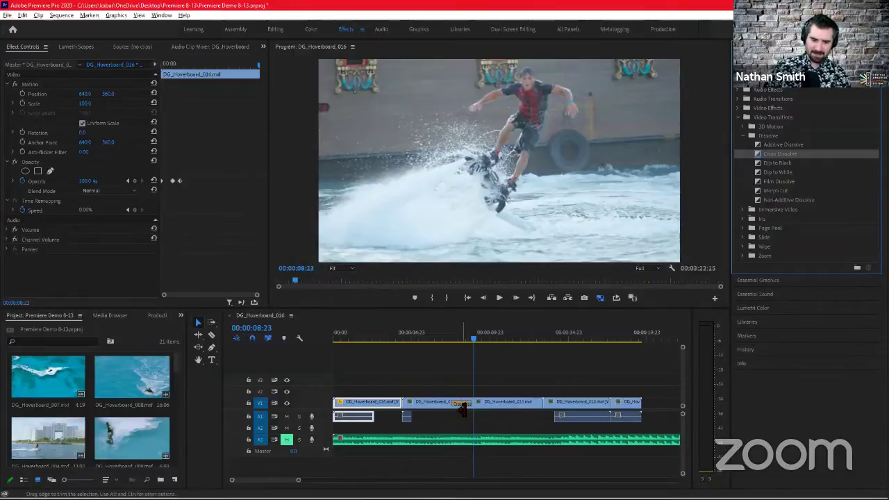
left_click_drag(467, 335, 446, 336)
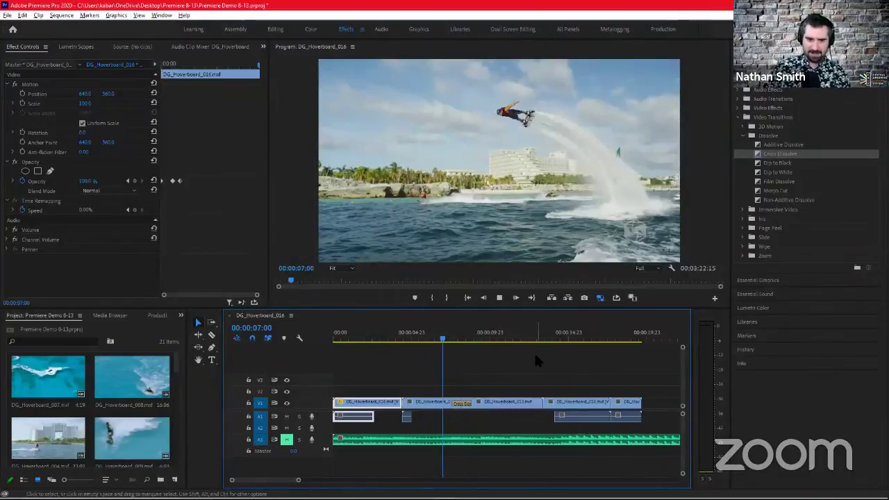
key("space")
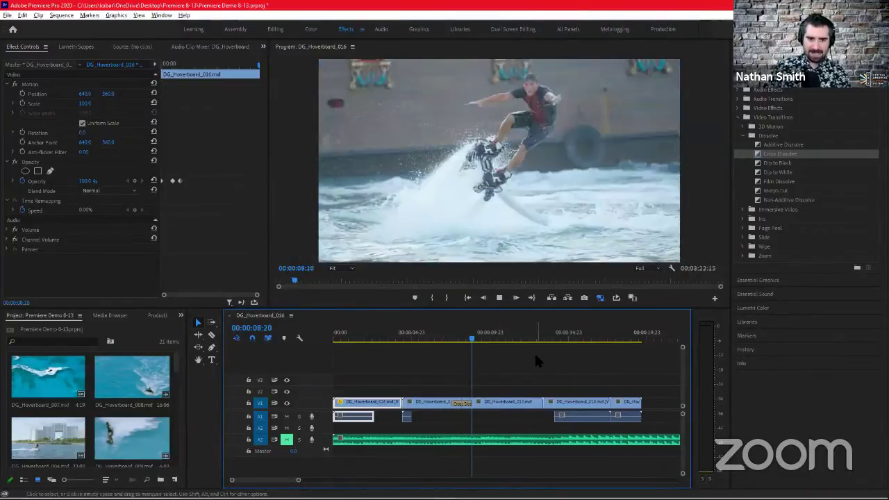
left_click_drag(490, 336, 441, 343)
key("space")
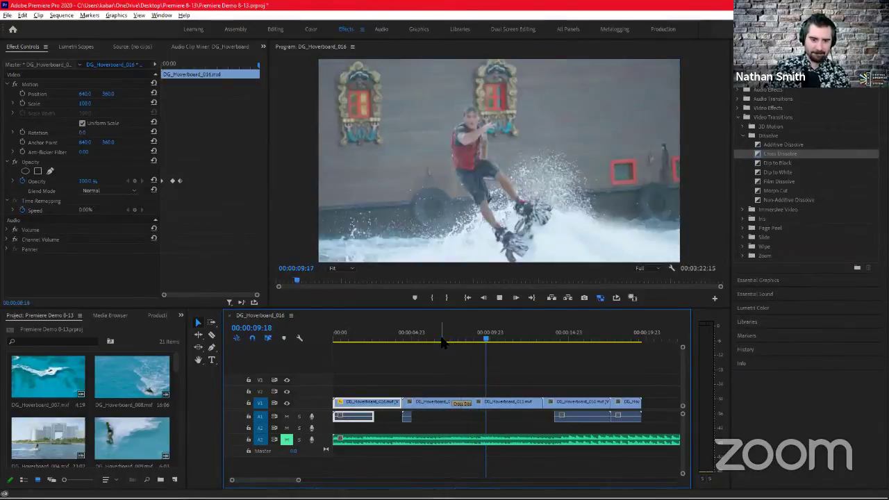
key("space")
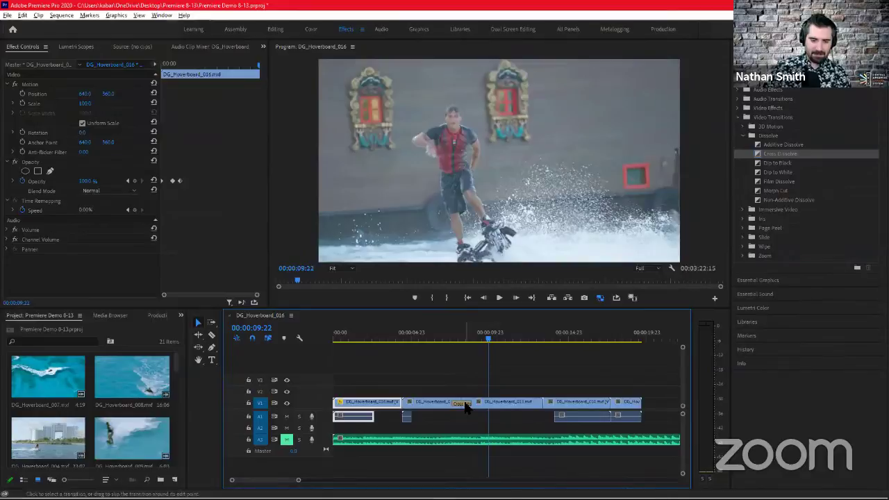
Move the Cross Dissolve over the 010/013 cut and play it from just before the cut.
left_click(464, 404)
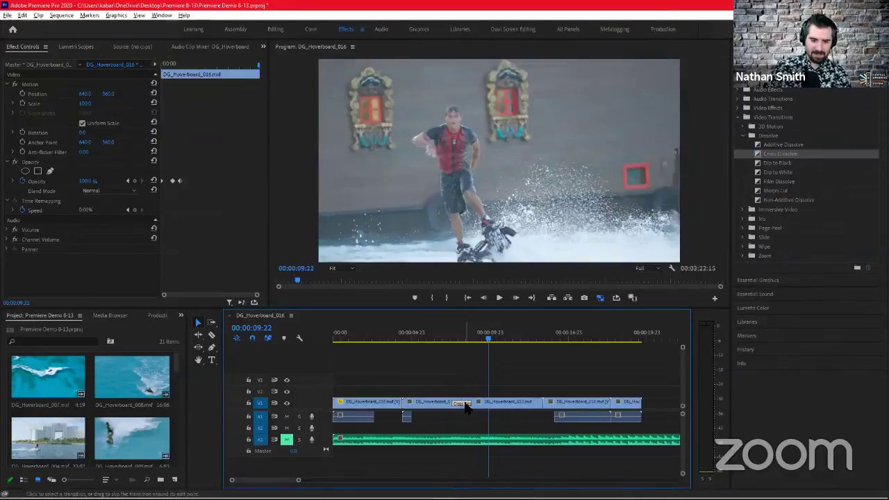
left_click_drag(464, 407, 452, 405)
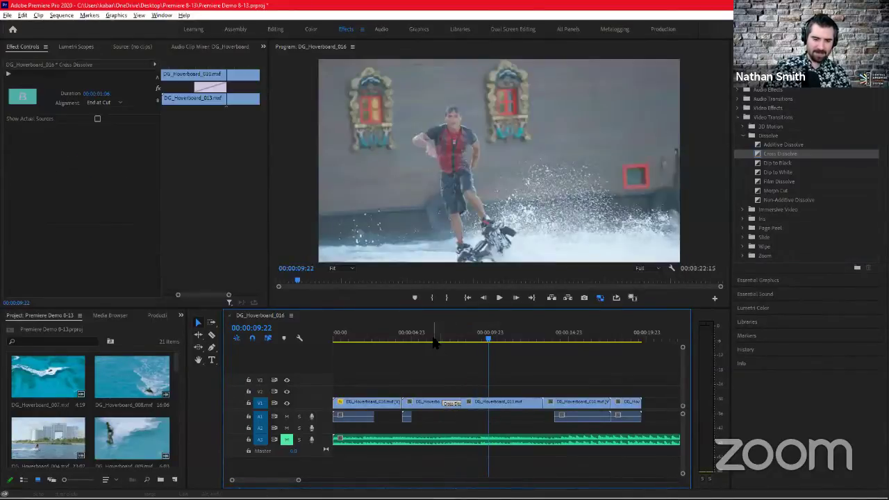
left_click(440, 337)
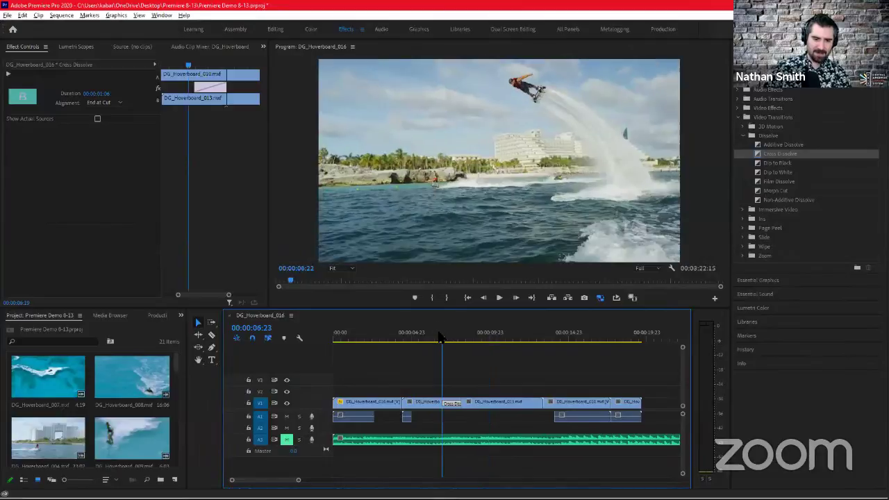
left_click(417, 337)
key("space")
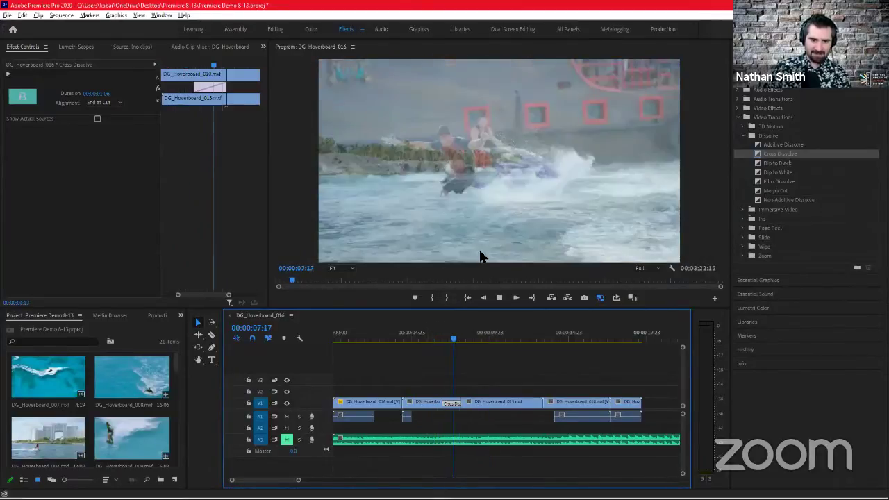
key("space")
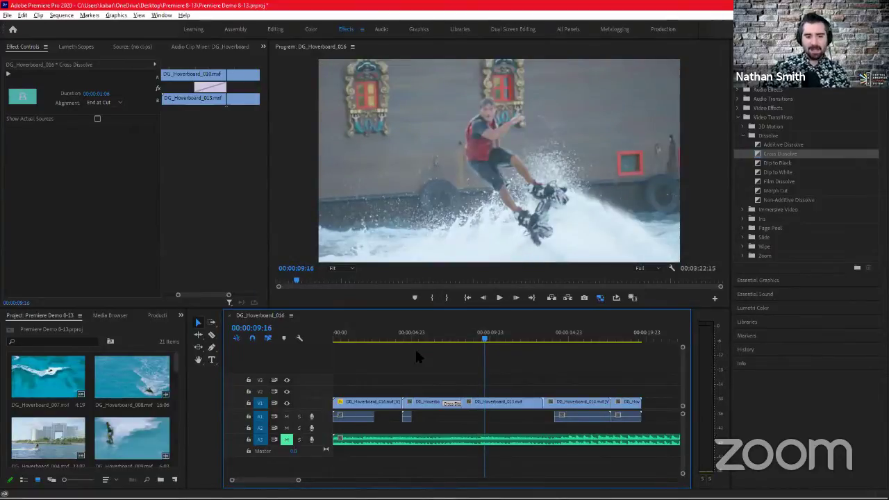
Shift the Cross Dissolve right so it starts at the cut, then step through its blend.
left_click(467, 339)
left_click_drag(466, 339, 421, 349)
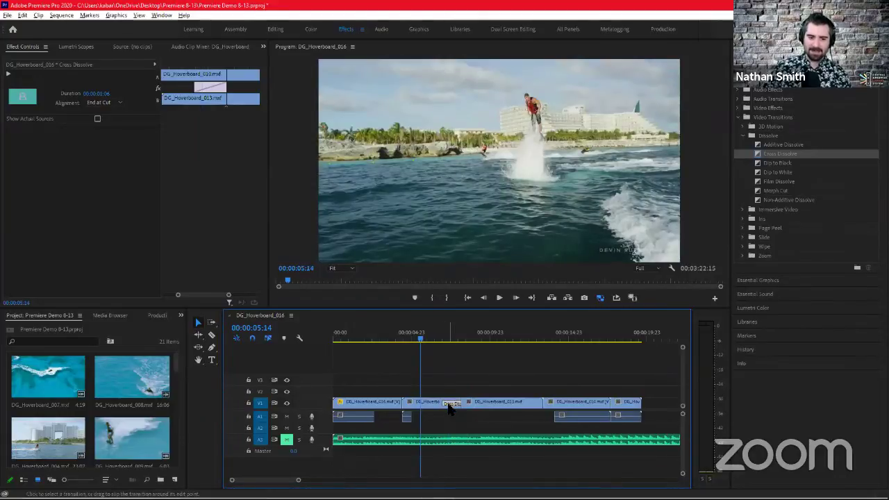
left_click_drag(449, 409, 473, 411)
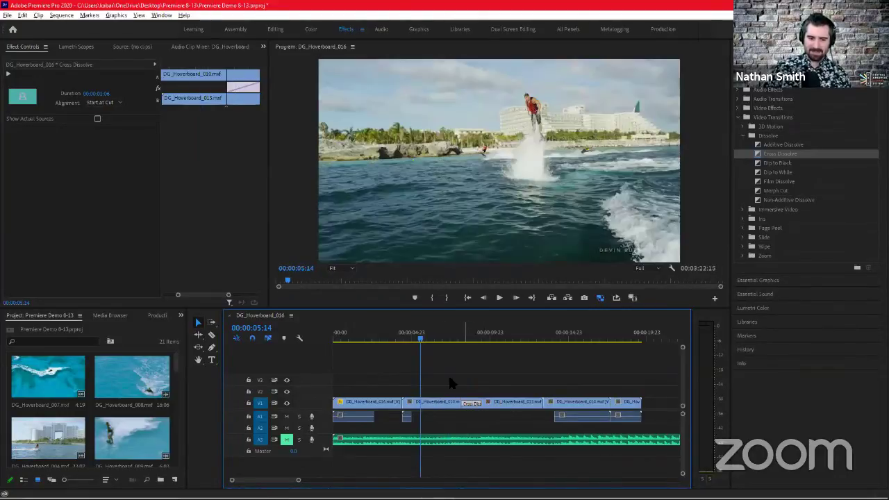
left_click(458, 340)
left_click_drag(464, 342, 439, 342)
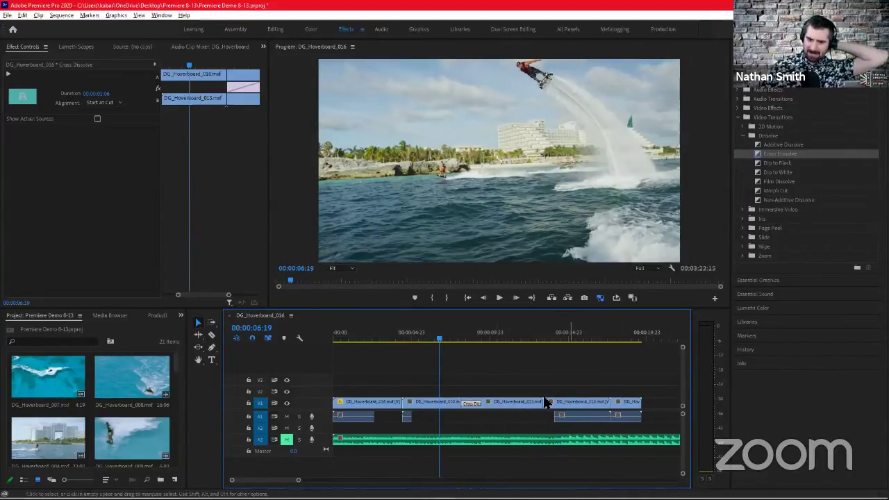
left_click_drag(545, 400, 543, 406)
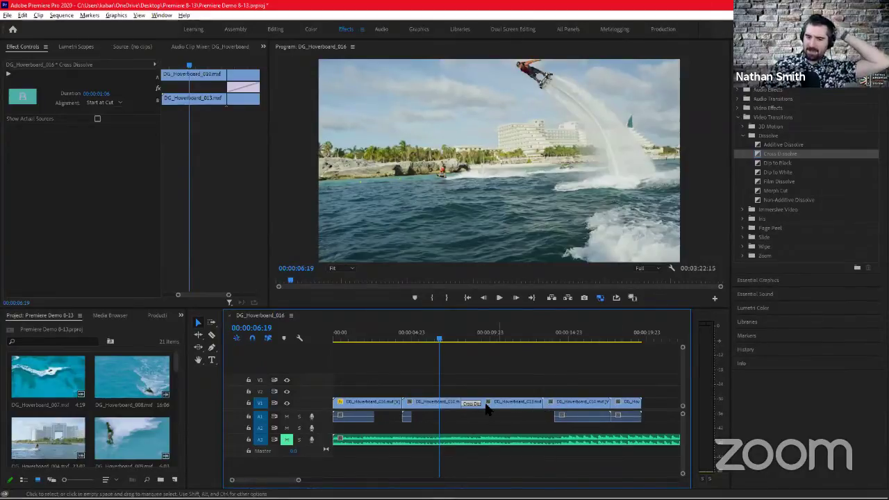
left_click_drag(471, 406, 470, 408)
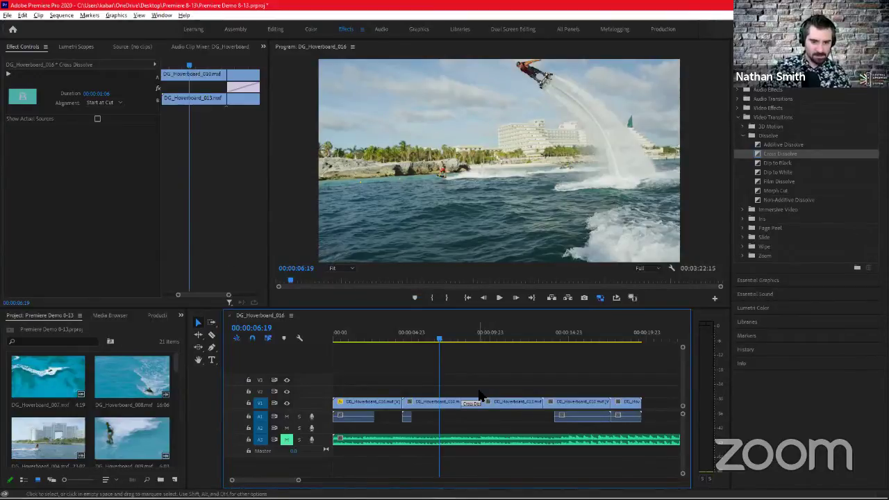
left_click(473, 347)
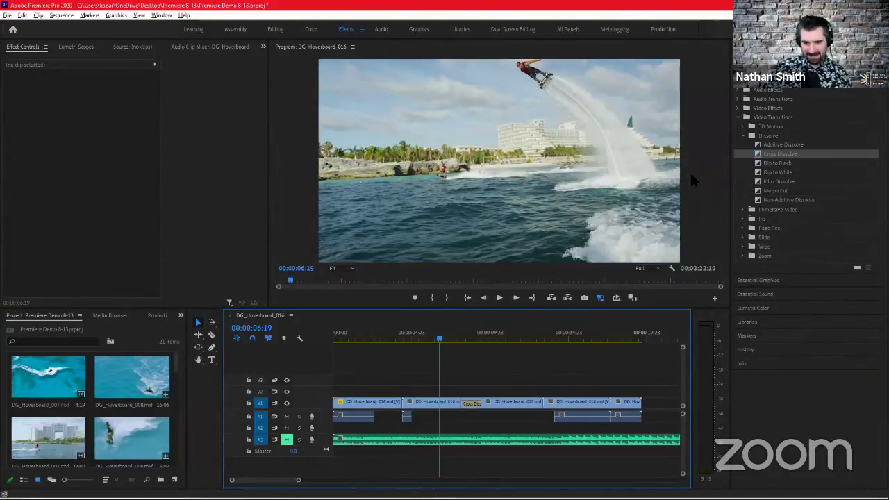
mouse_move(508, 338)
left_mouse_down()
mouse_move(377, 340)
mouse_move(491, 351)
mouse_move(524, 344)
mouse_move(502, 349)
left_mouse_up()
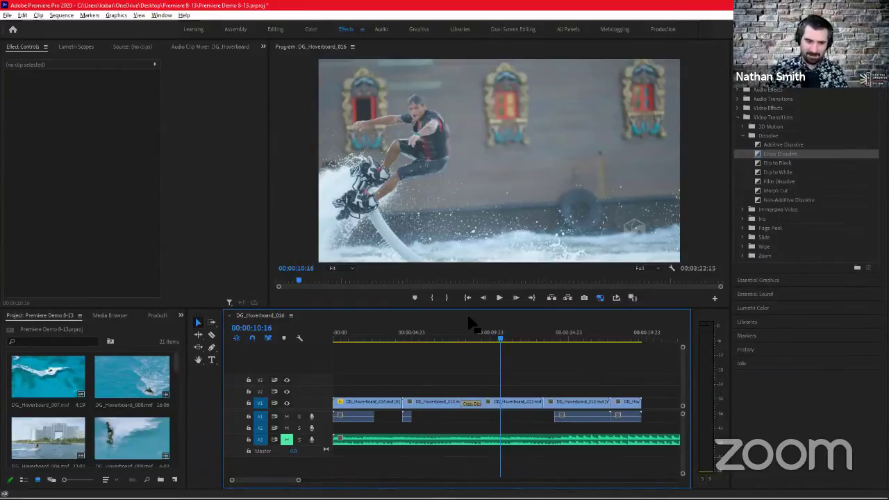
left_click(404, 340)
key("space")
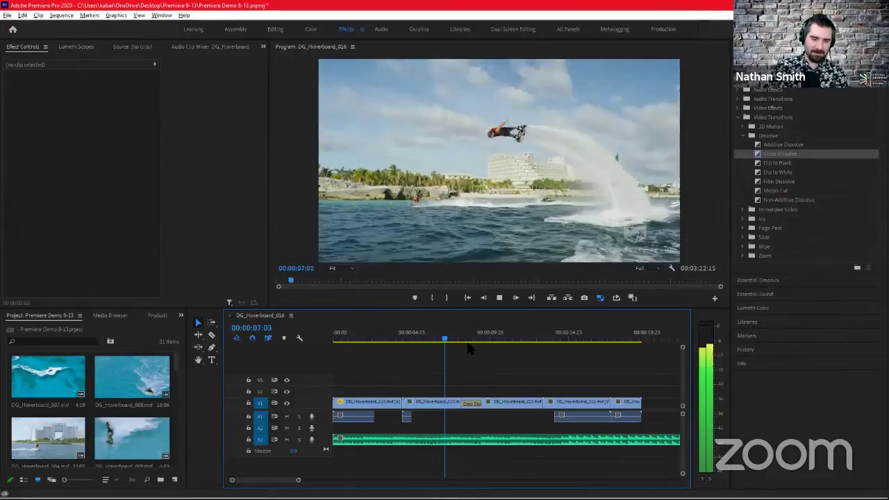
key("space")
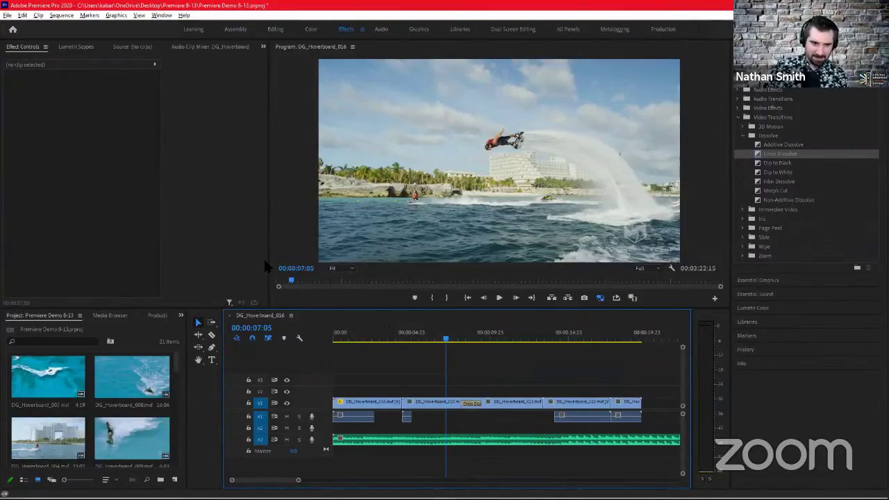
Check the File menu without choosing anything, then maximize the Timeline panel with the grave key.
left_click(7, 15)
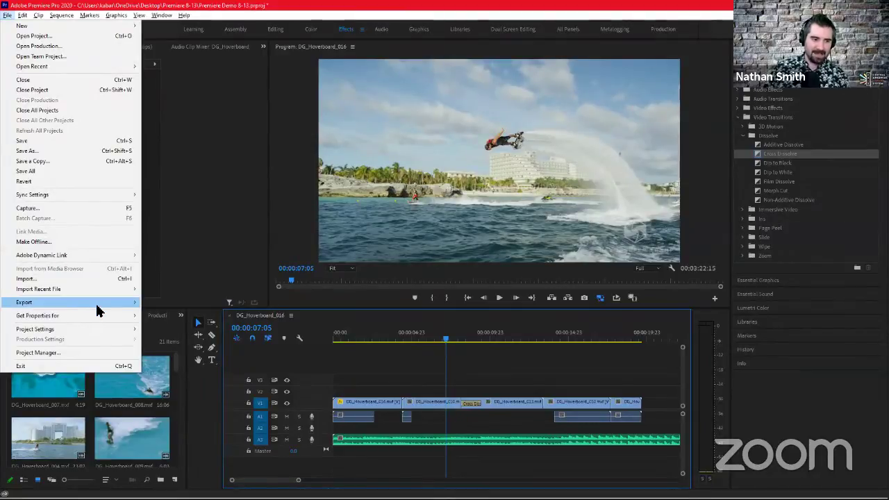
left_click(106, 4)
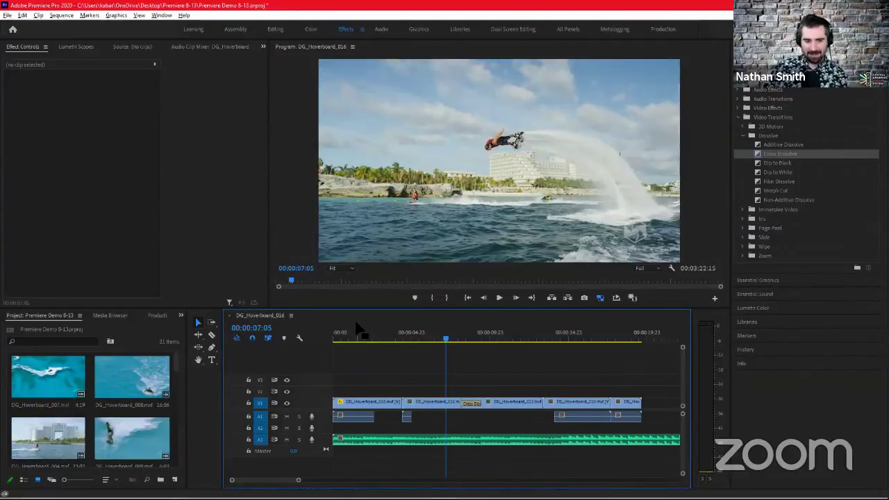
left_click(306, 206)
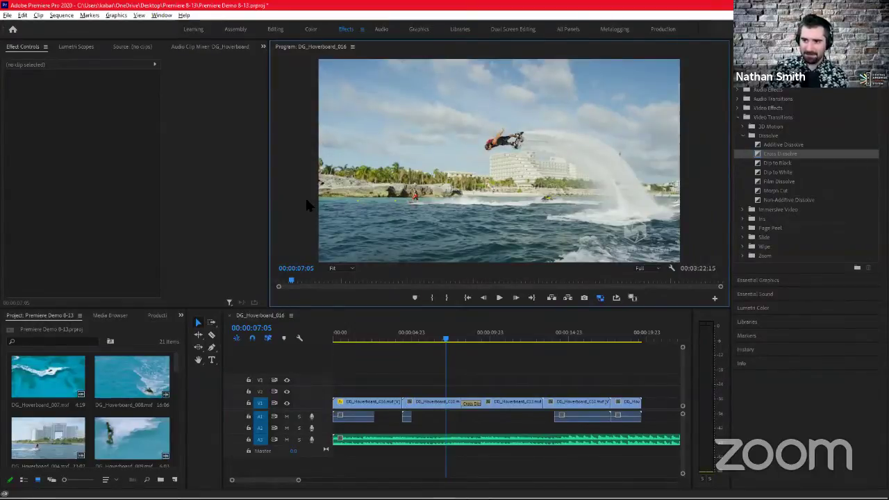
left_click(362, 324)
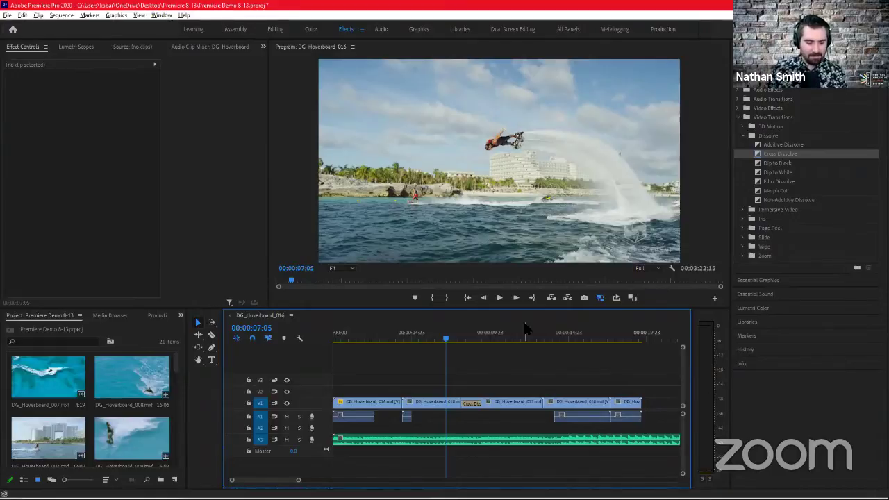
key("grave")
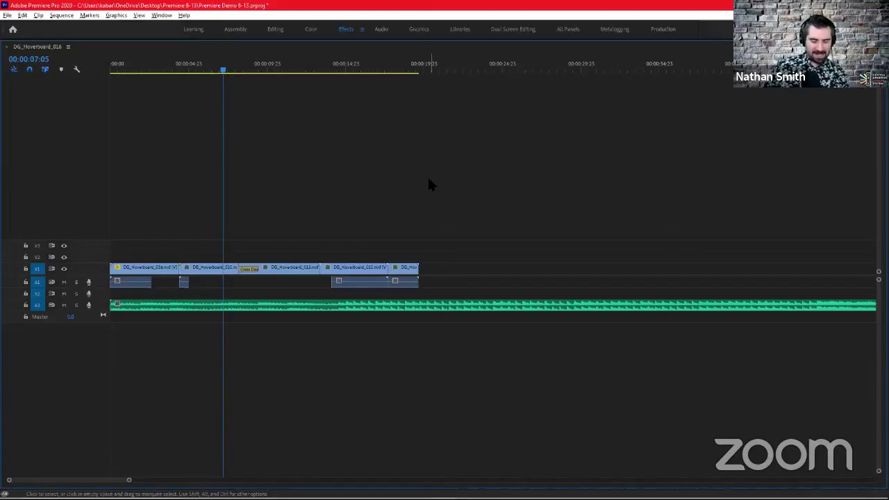
Maximize the Program monitor, play part of the hoverboard sequence, then restore the normal layout.
key("grave")
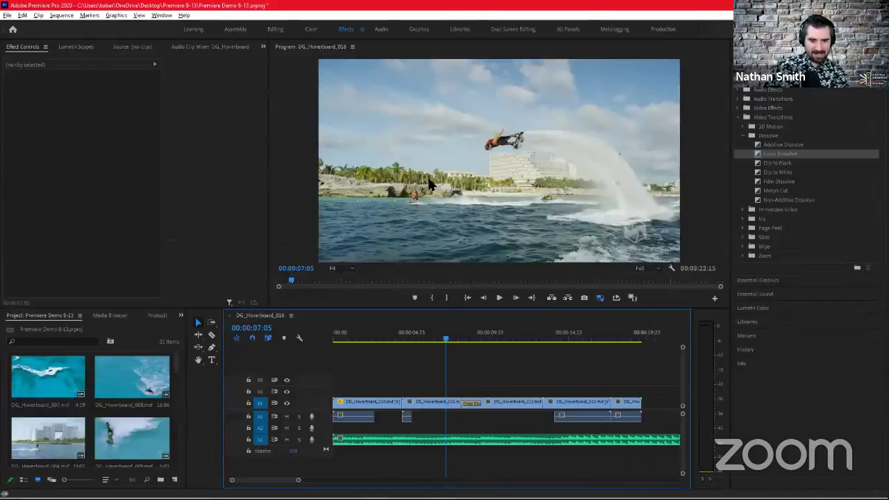
left_click(294, 166)
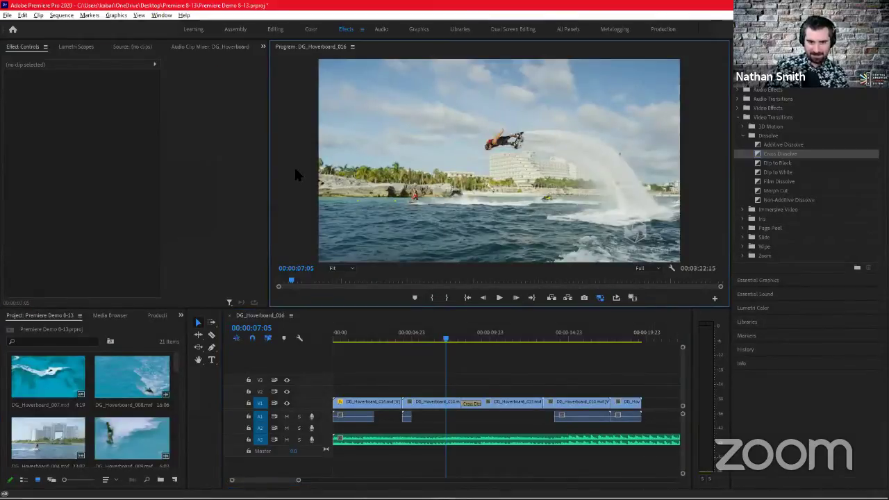
key("grave")
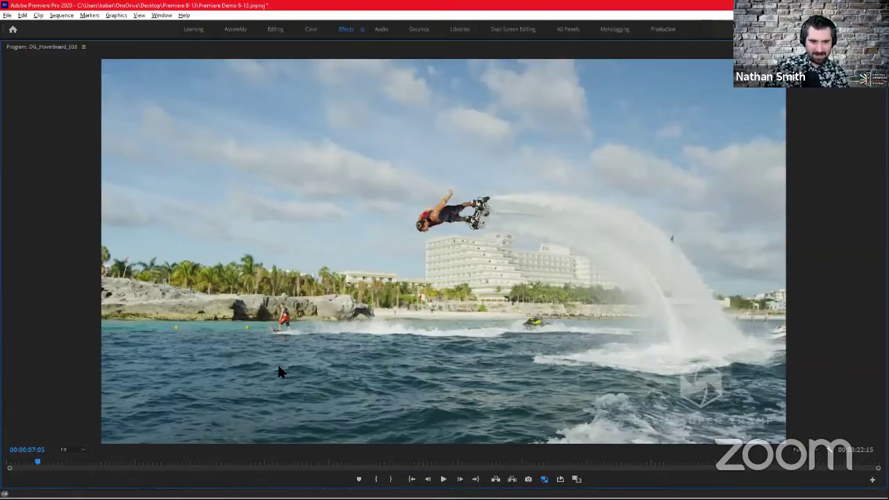
key("space")
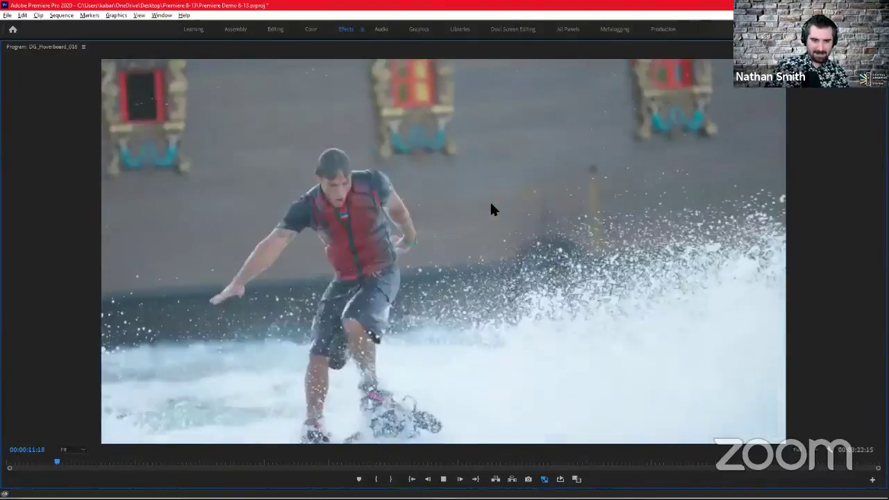
key("space")
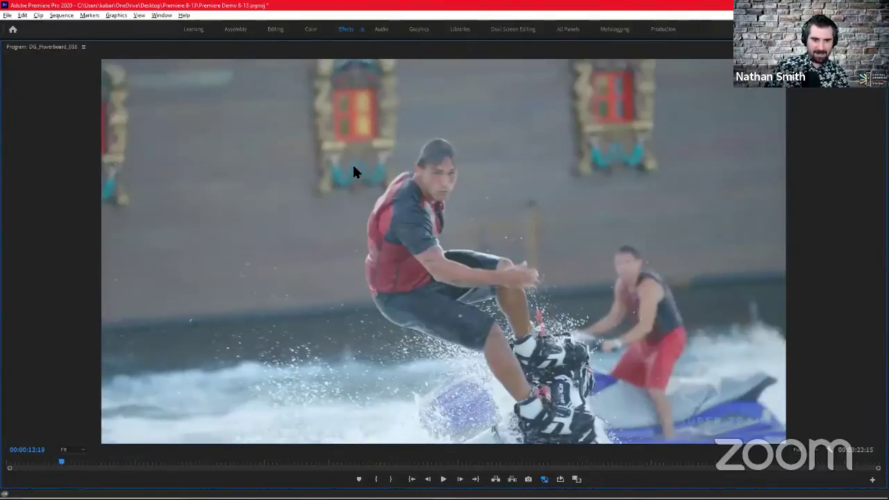
key("grave")
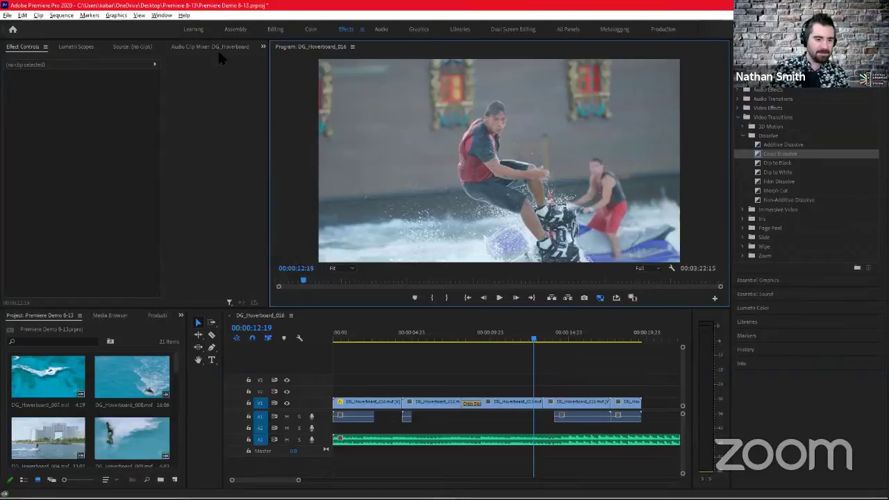
Choose File > Export > Media to open Export Settings for DG_Hoverboard_016.
left_click(7, 17)
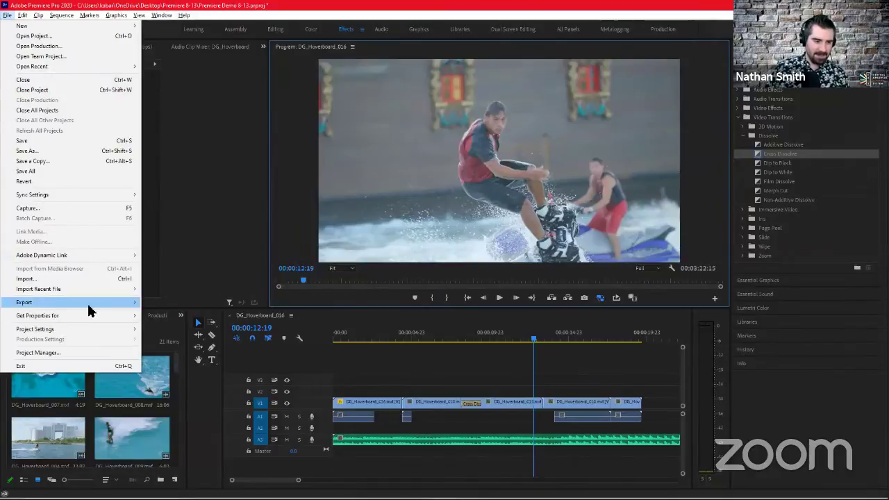
mouse_move(139, 303)
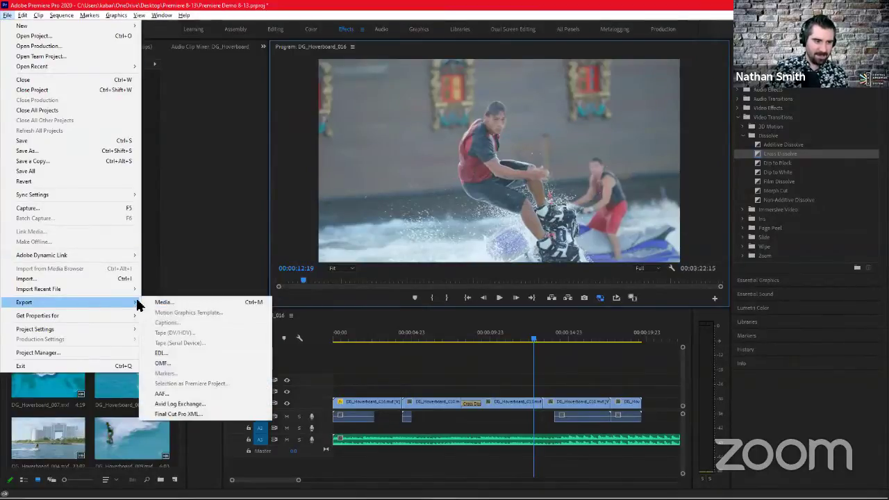
left_click(174, 304)
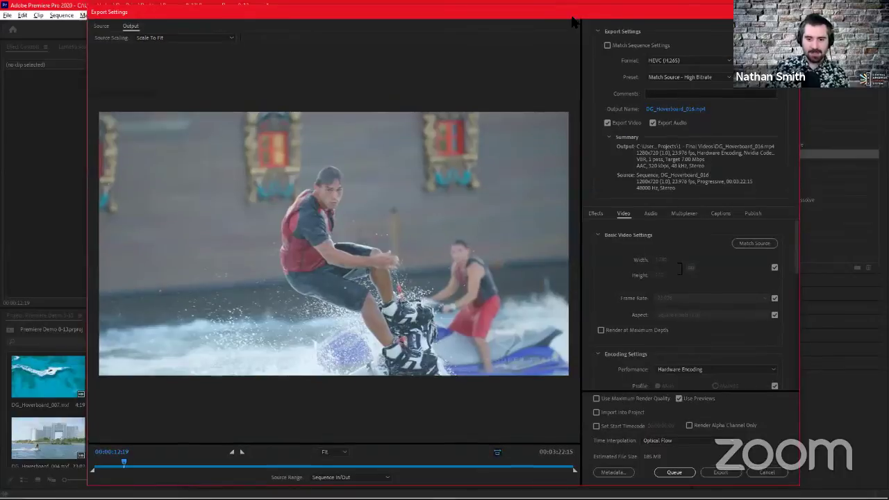
Scrub the export preview, then pull the out point back to a custom range of about 19 seconds.
left_click_drag(574, 15, 575, 22)
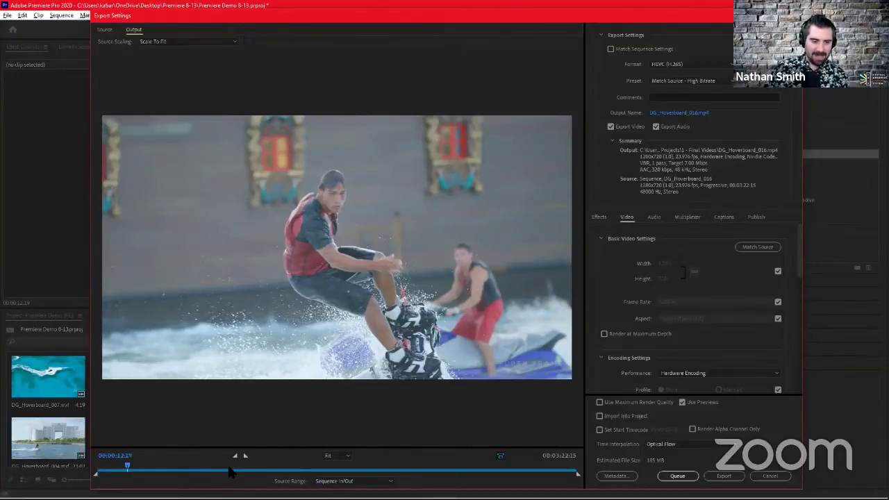
left_click_drag(229, 471, 255, 472)
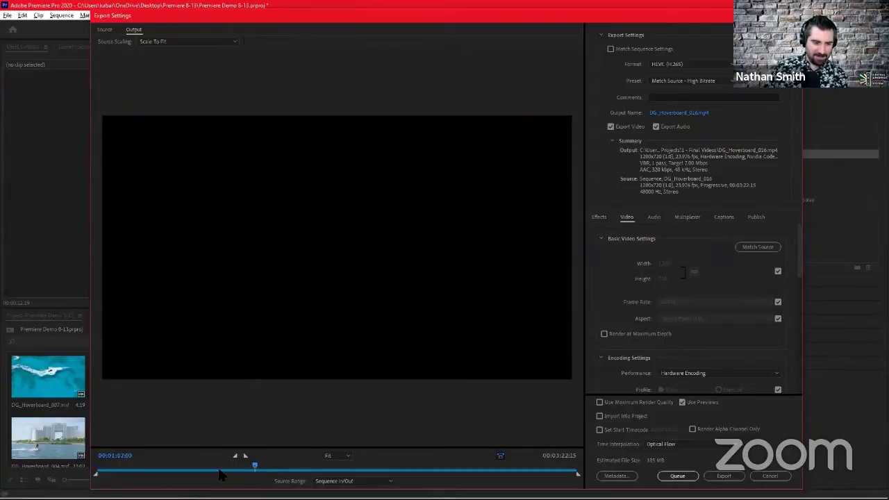
left_click_drag(167, 473, 137, 477)
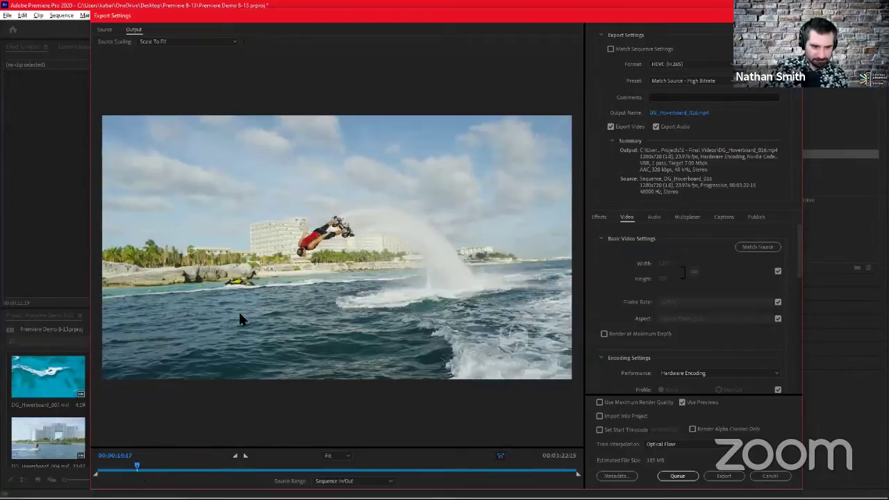
left_click_drag(145, 469, 143, 471)
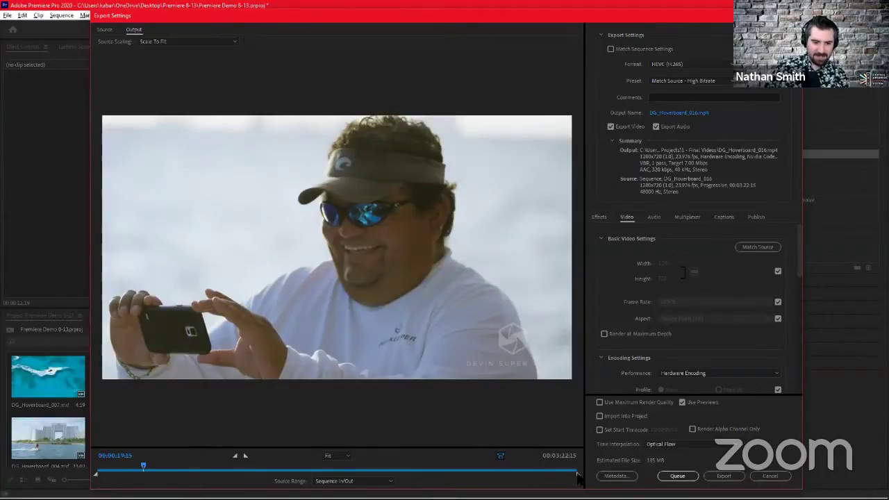
left_click_drag(577, 475, 148, 476)
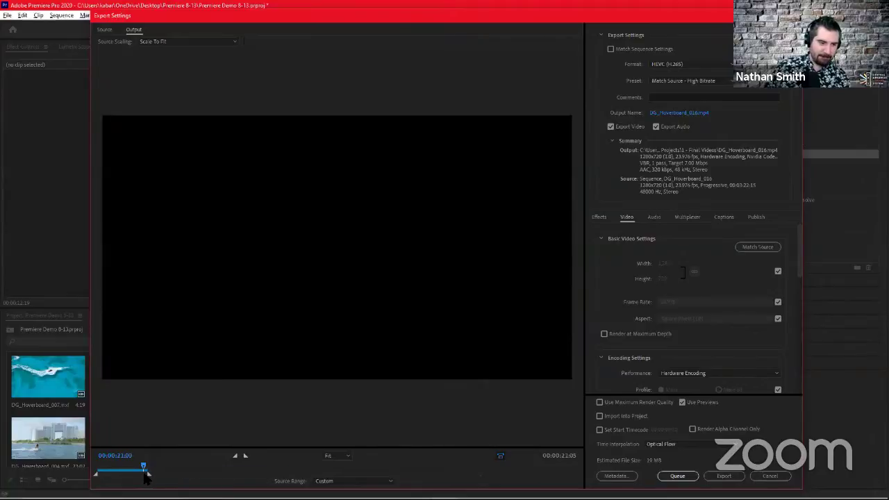
left_click_drag(144, 475, 142, 475)
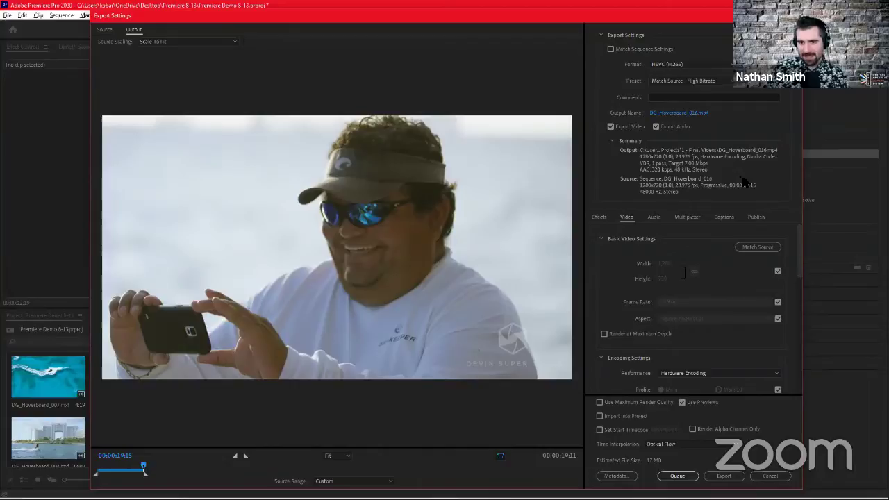
left_click(699, 61)
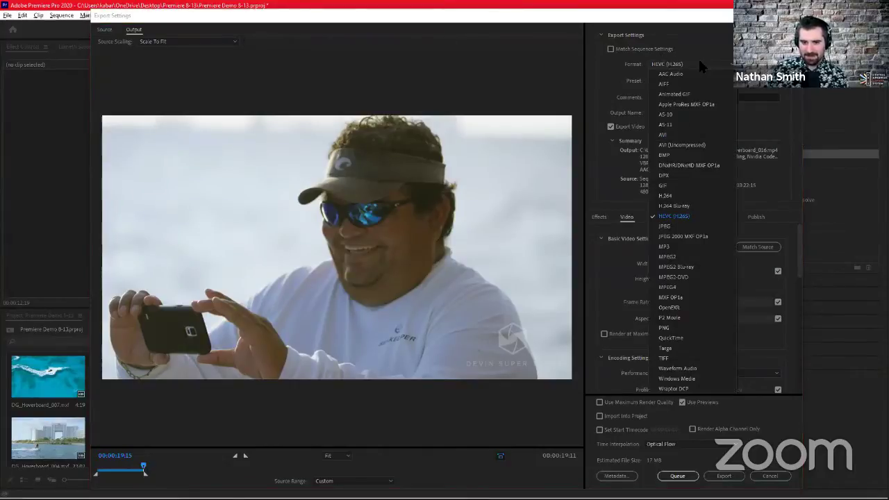
left_click(700, 62)
left_click(699, 63)
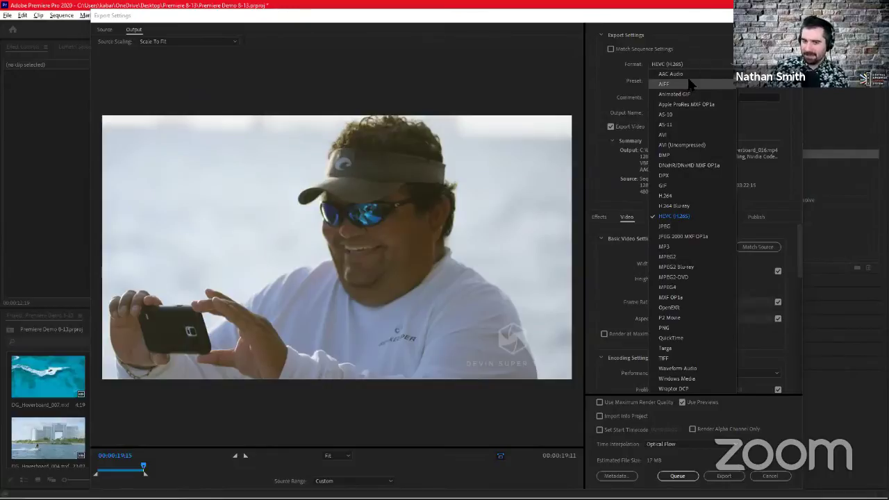
left_click(709, 48)
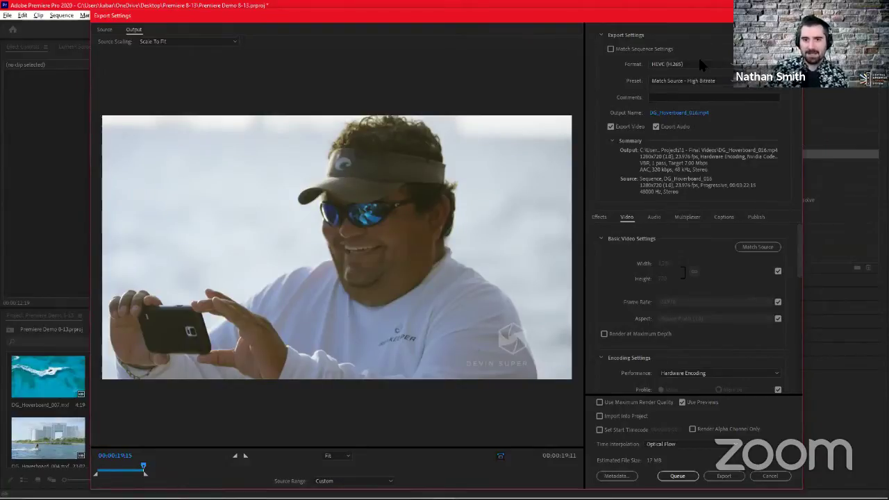
left_click(694, 63)
key("Escape")
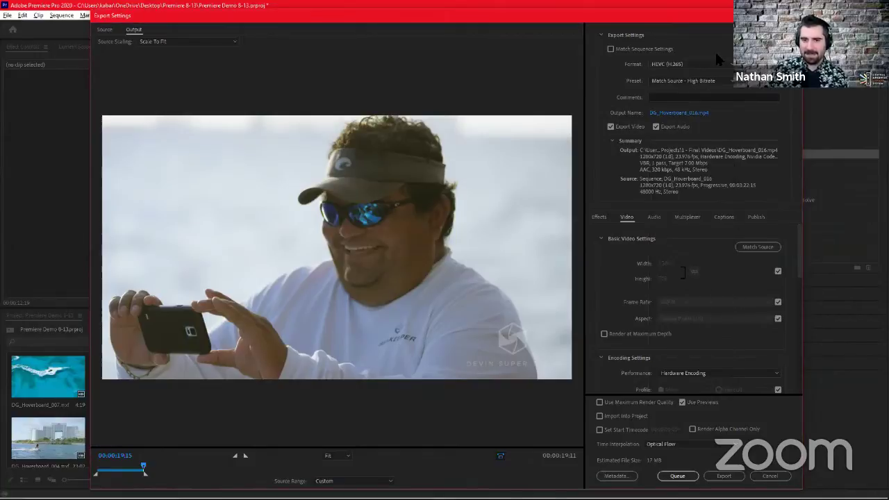
left_click(671, 66)
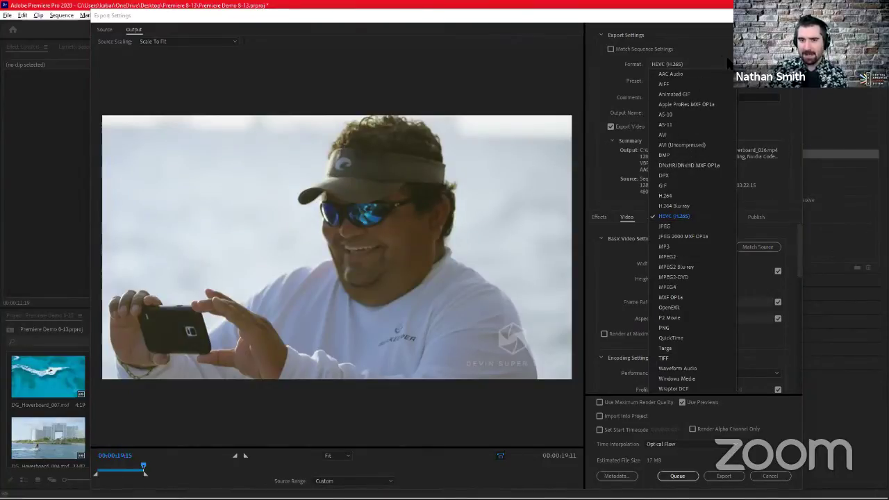
left_click(771, 82)
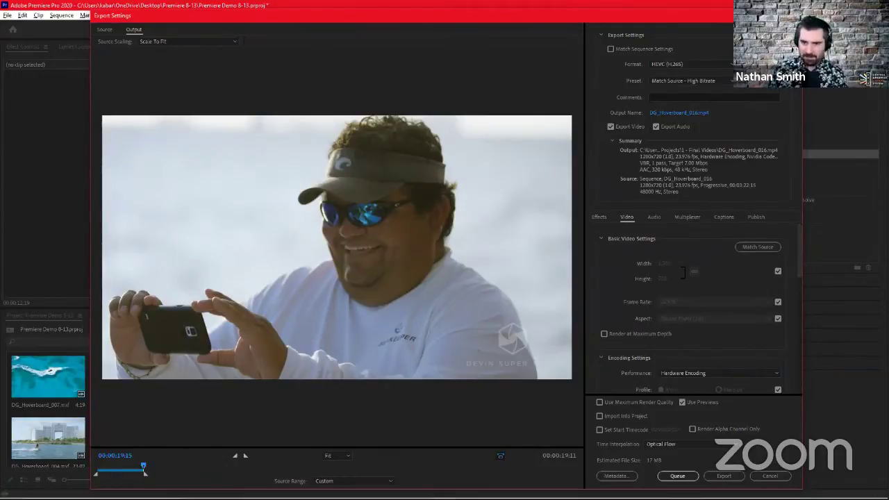
left_click(717, 68)
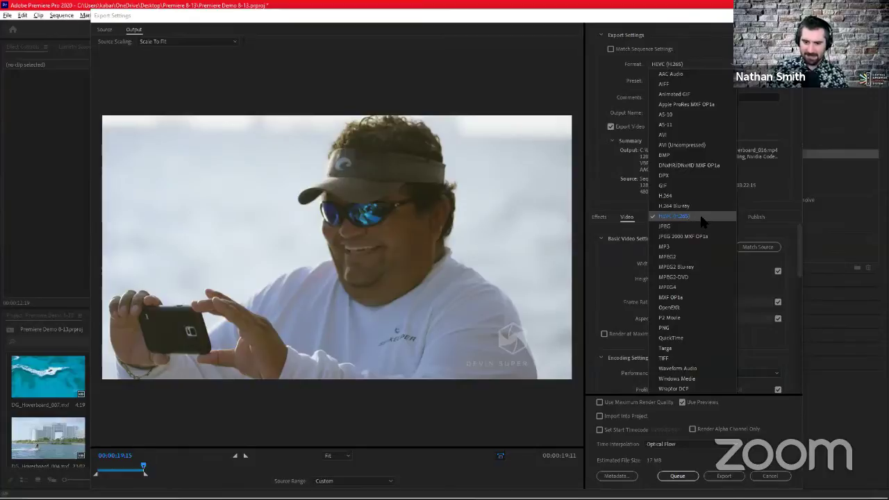
left_click(698, 217)
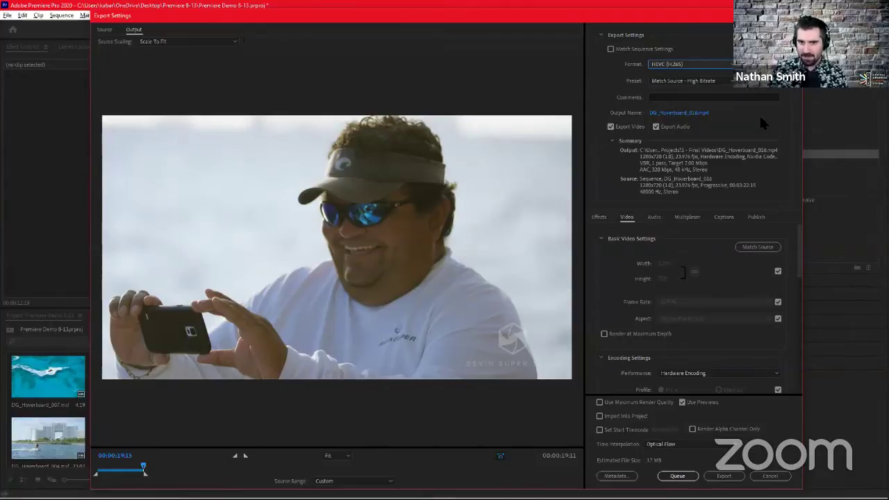
Open the HEVC Preset list, close it leaving Match Source - High Bitrate, and reopen it.
left_click(672, 82)
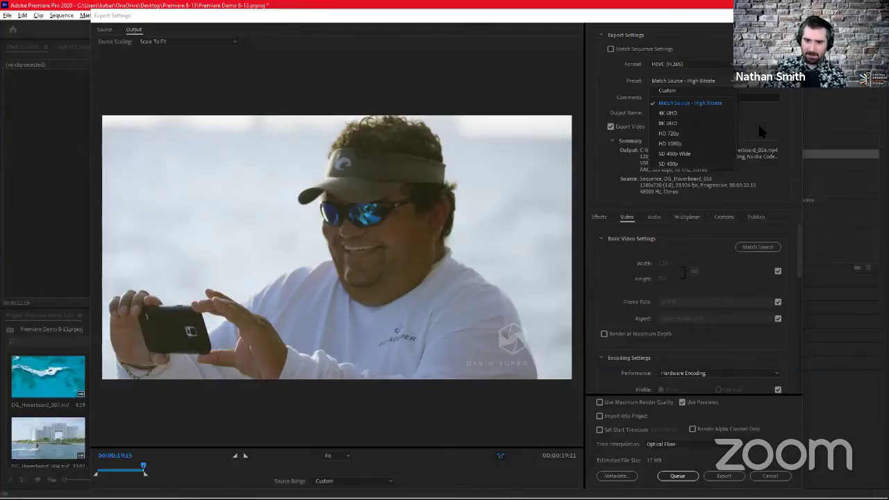
left_click(779, 118)
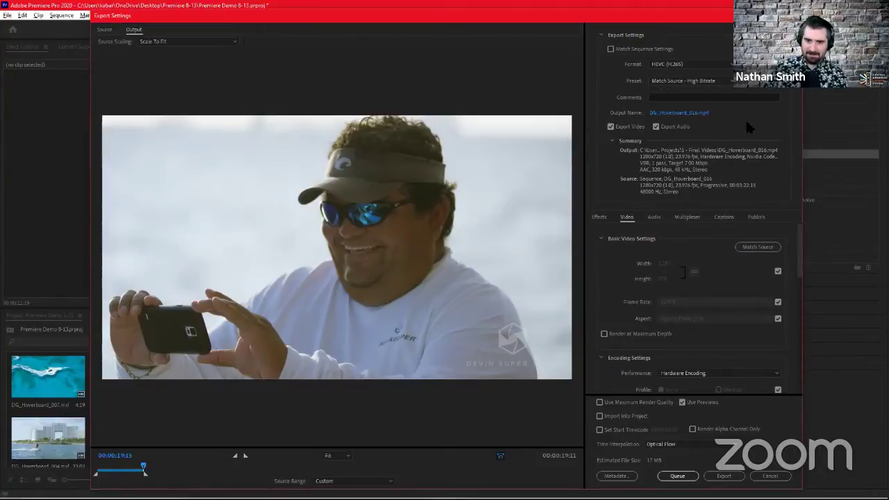
left_click(717, 82)
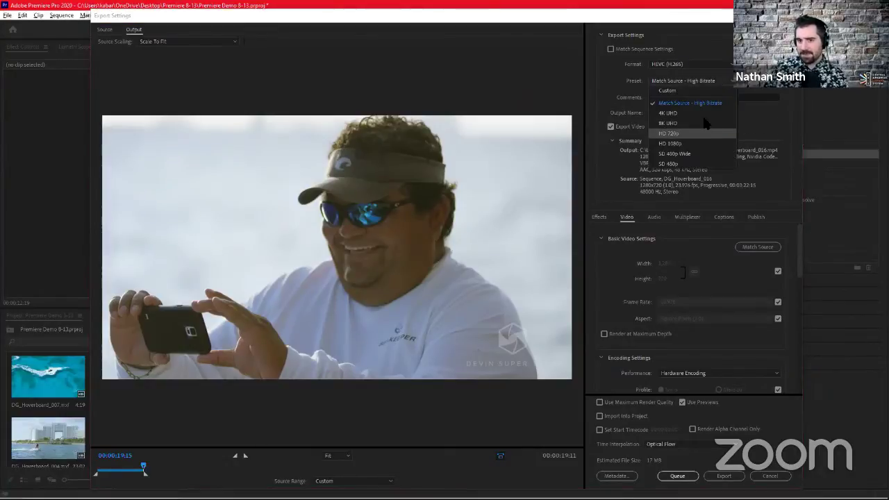
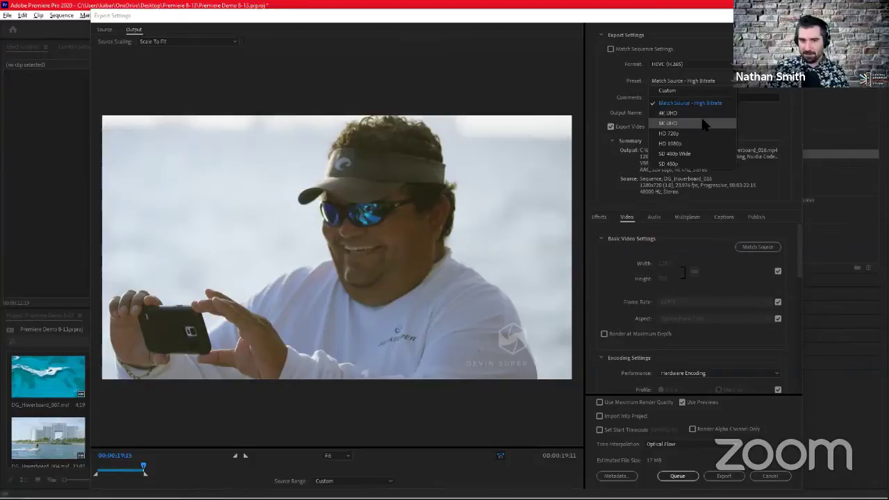
Keep Match Source - High Bitrate as the HEVC preset, briefly checking the Effects tab before returning to Video.
left_click(798, 120)
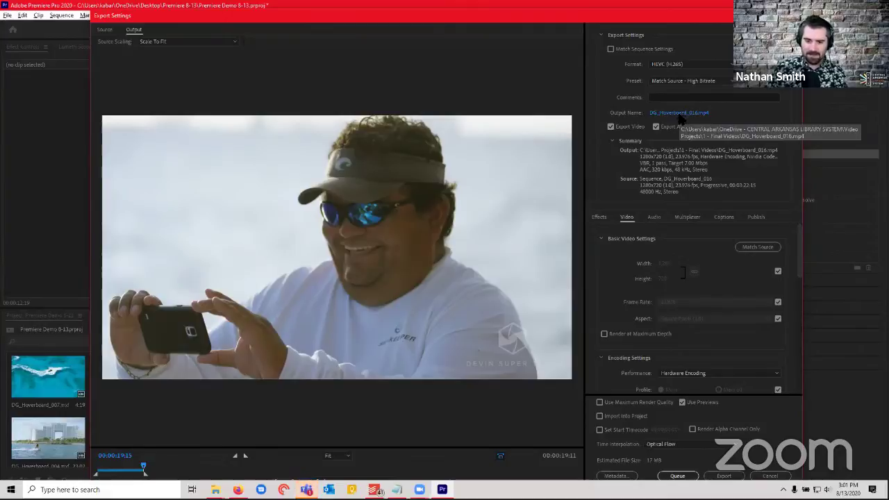
left_click(599, 218)
left_click(626, 217)
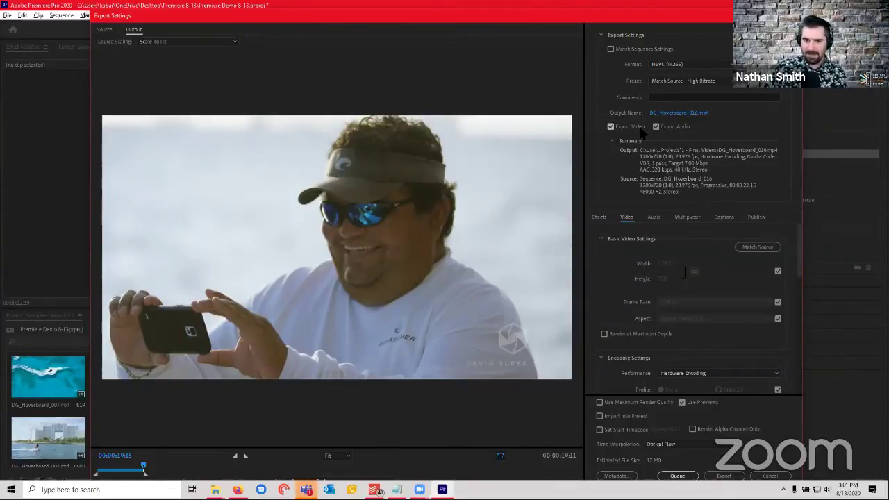
Browse the export Effects options from Lumetri Look/LUT down to Loudness Normalization, all left unchecked.
left_click(599, 218)
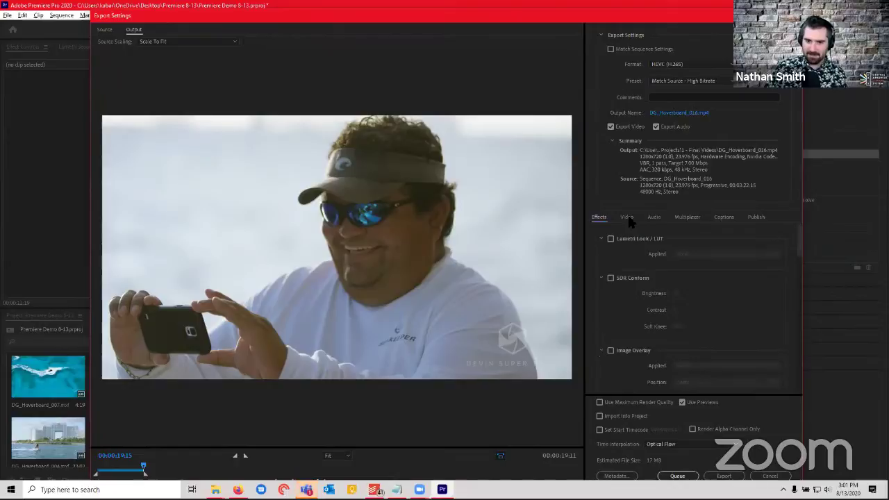
left_click(621, 218)
left_click(605, 218)
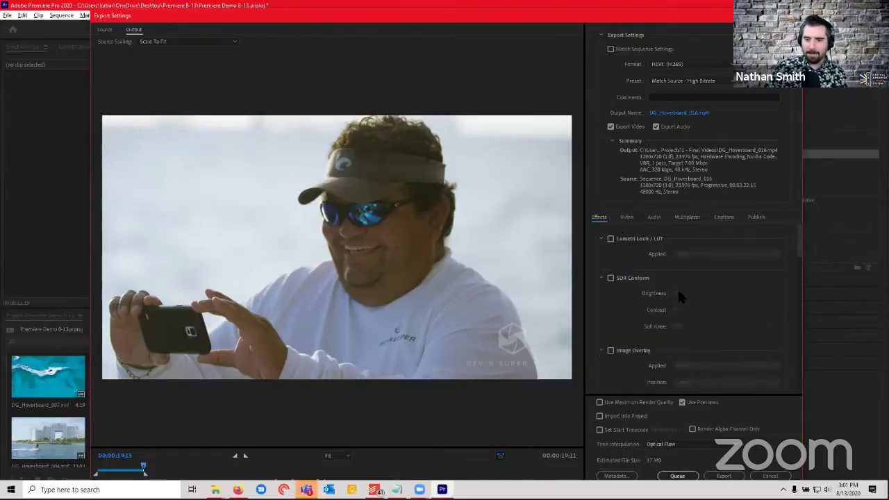
scroll(685, 292, "down", 5)
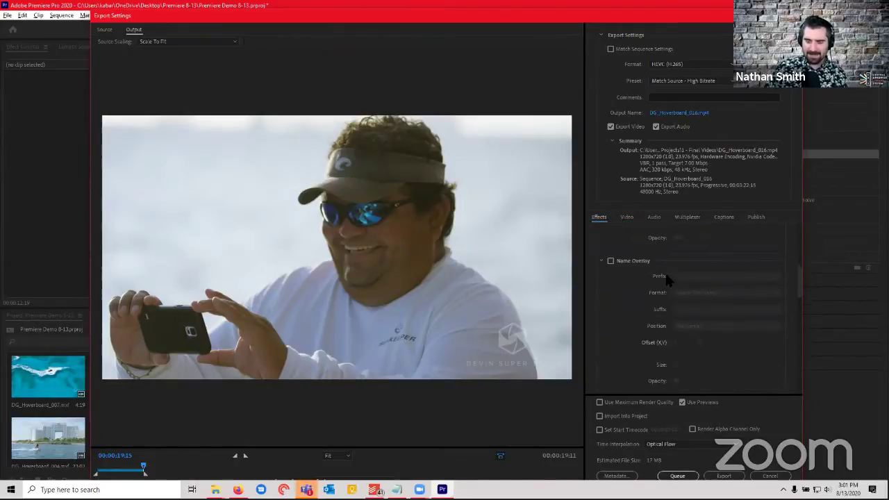
scroll(688, 299, "down", 3)
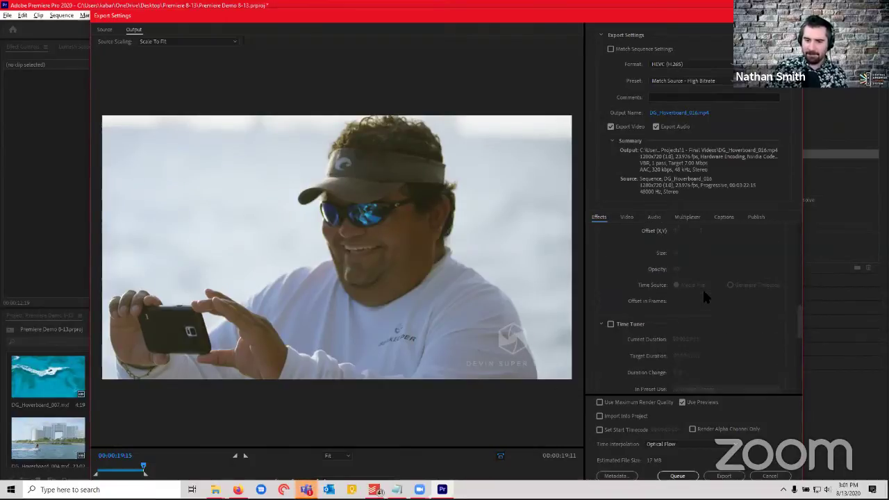
scroll(703, 294, "down", 10)
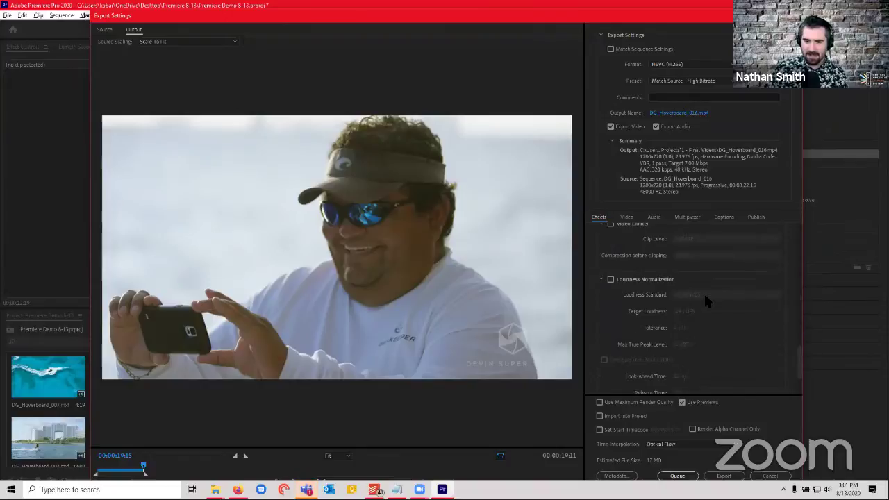
scroll(705, 299, "up", 10)
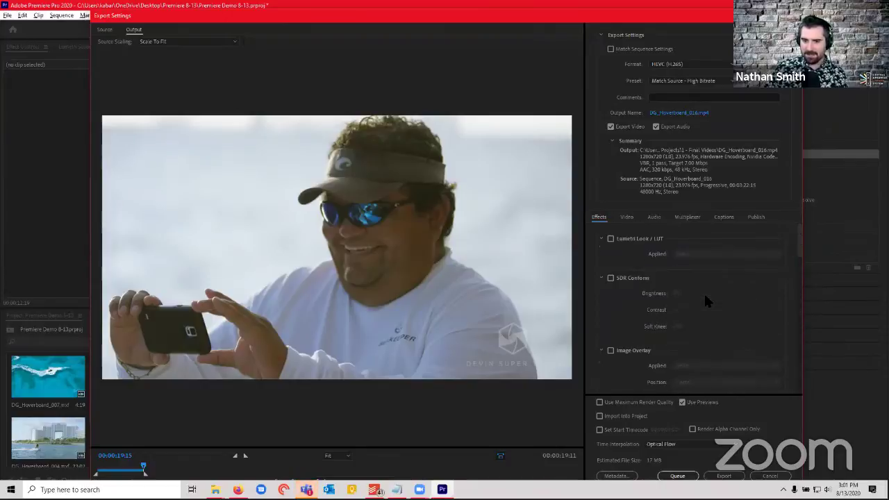
Scroll through the Video tab's Basic Video Settings and Encoding Settings.
left_click(630, 216)
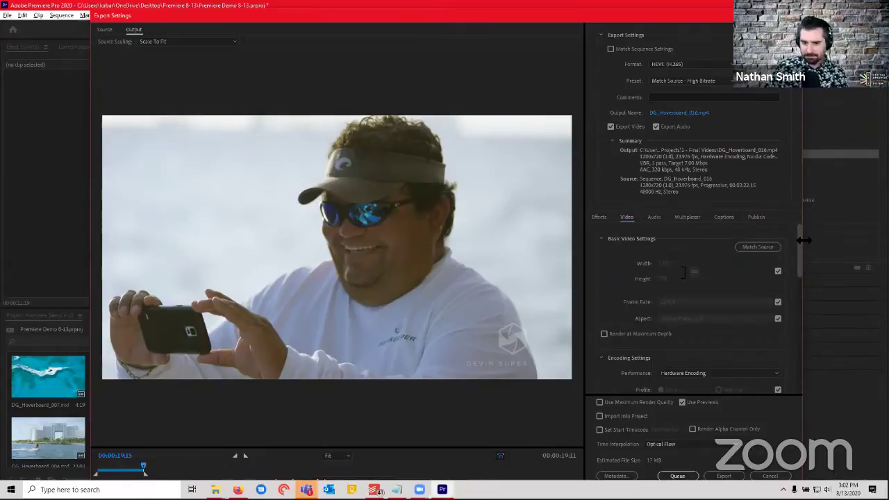
scroll(798, 243, "down", 2)
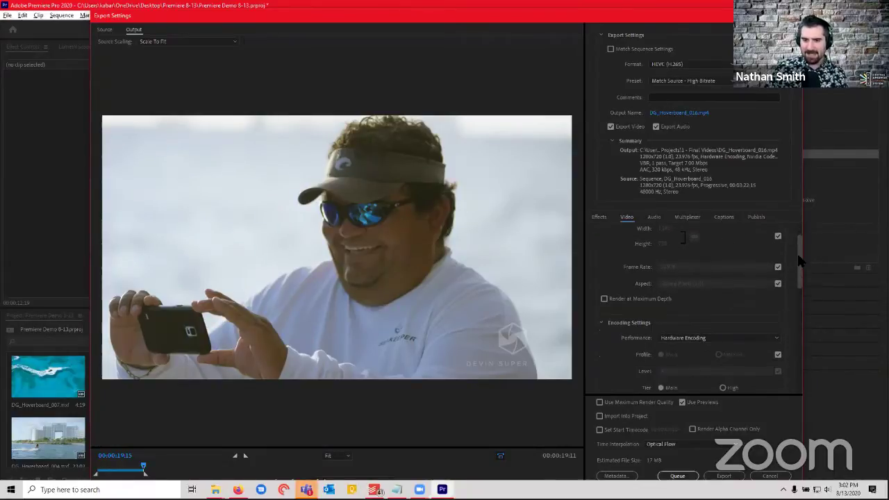
scroll(798, 243, "up", 2)
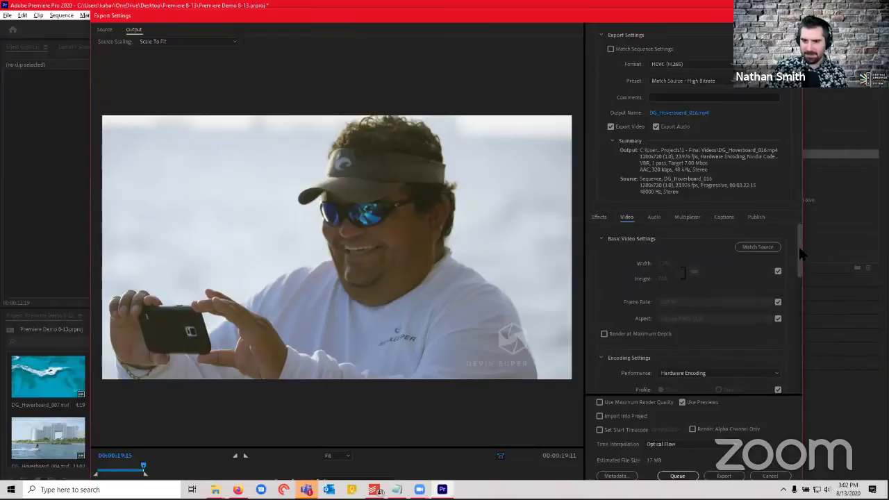
scroll(799, 253, "down", 3)
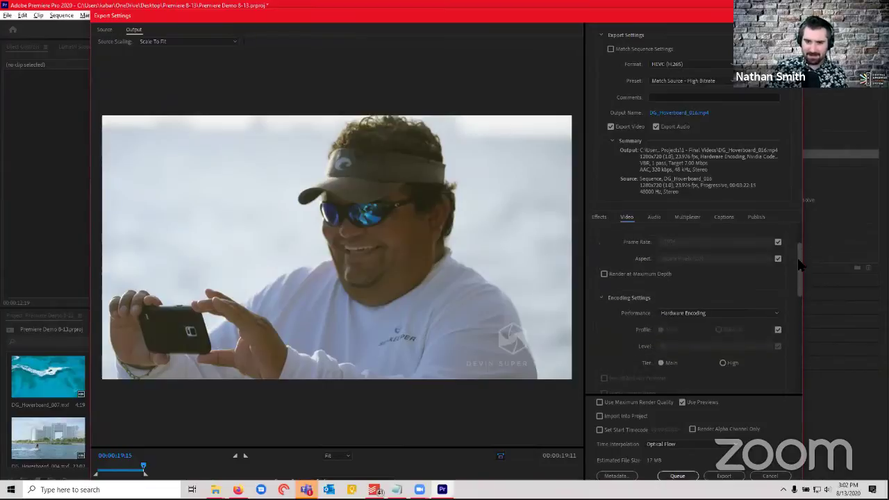
left_click_drag(800, 264, 797, 236)
Step through the Audio (AAC, 48000 Hz, Stereo), MP4 Multiplexer and Captions settings.
left_click(653, 217)
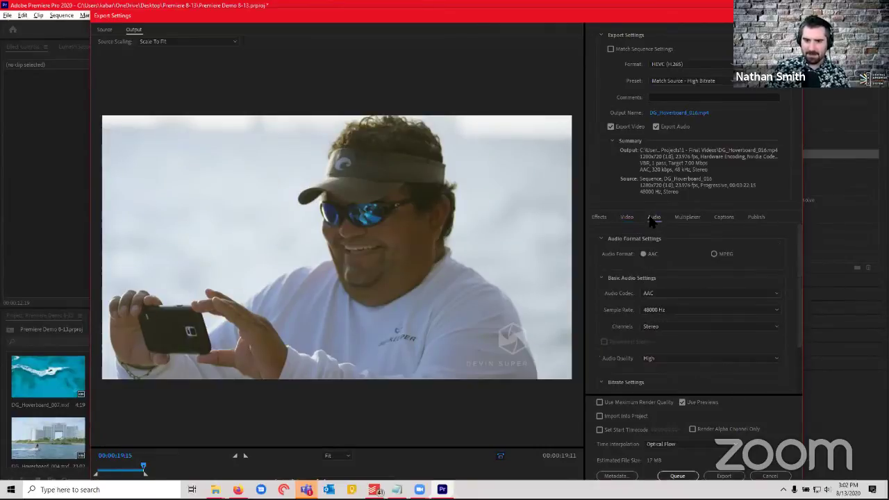
left_click(687, 217)
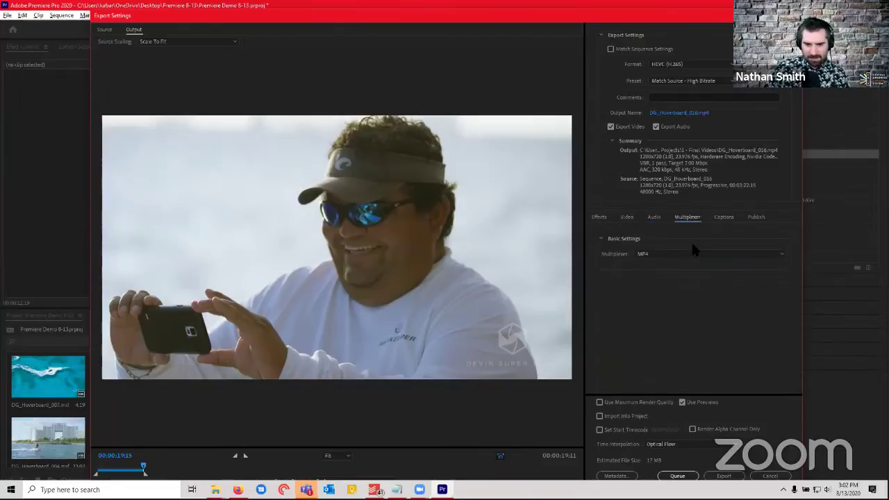
left_click(730, 218)
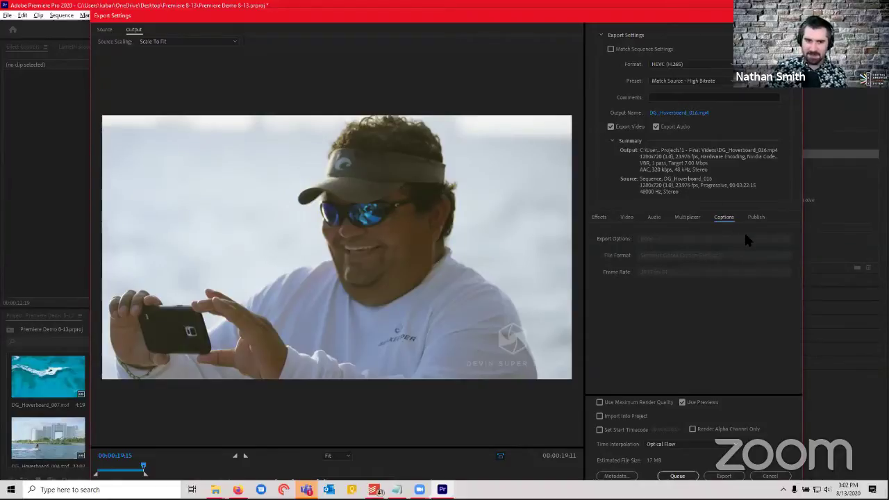
Browse the Publish destinations: Creative Cloud, Adobe Stock, Behance, Facebook, FTP and Vimeo, all unchecked.
left_click(757, 218)
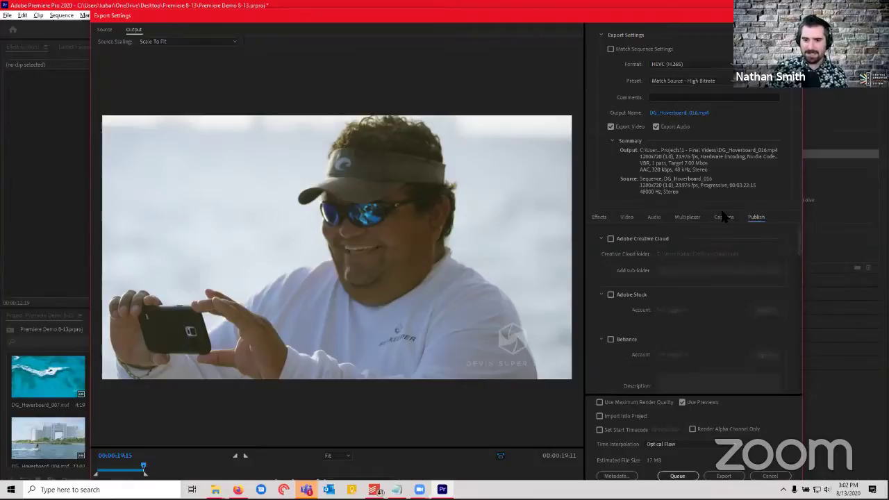
left_click(757, 220)
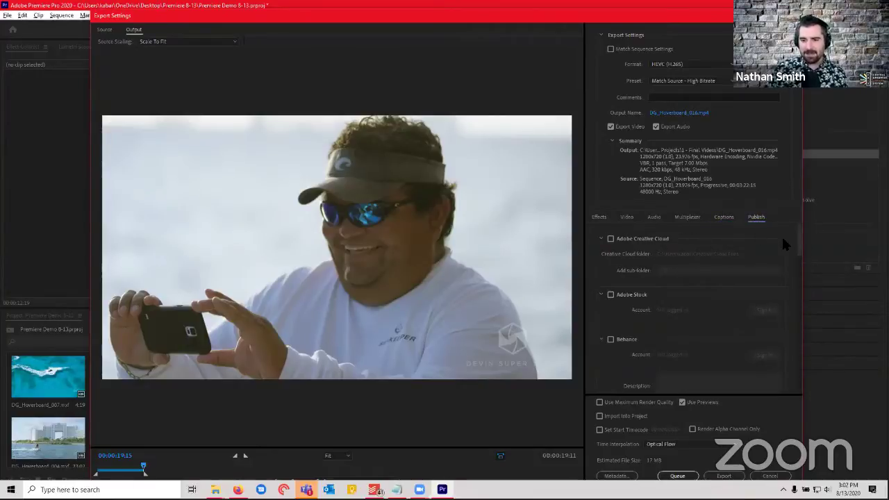
left_click_drag(798, 242, 830, 217)
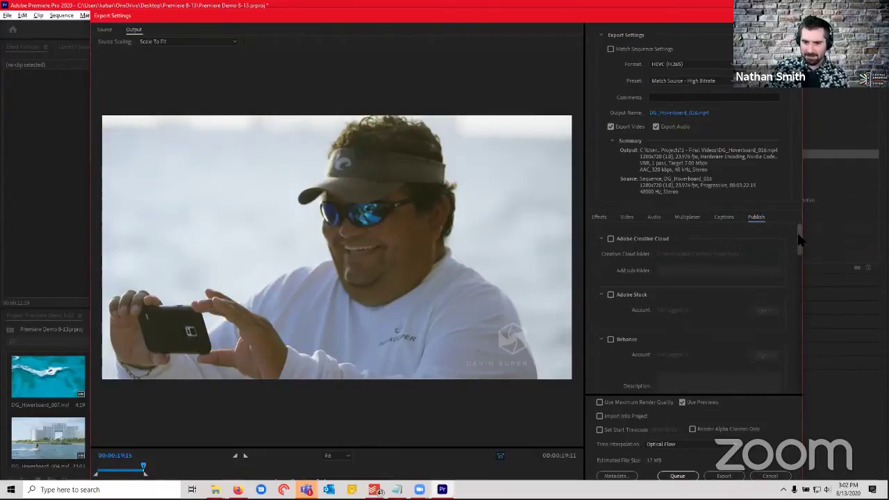
left_click_drag(798, 241, 798, 251)
scroll(761, 262, "down", 5)
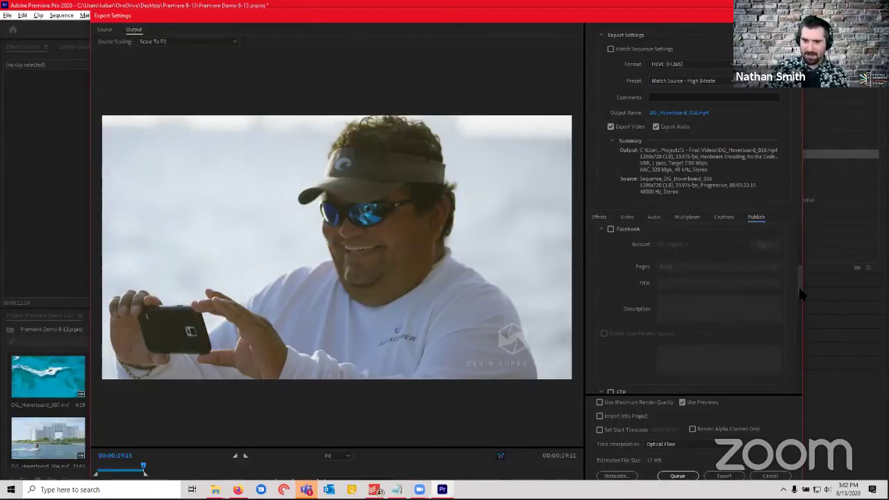
scroll(799, 291, "down", 4)
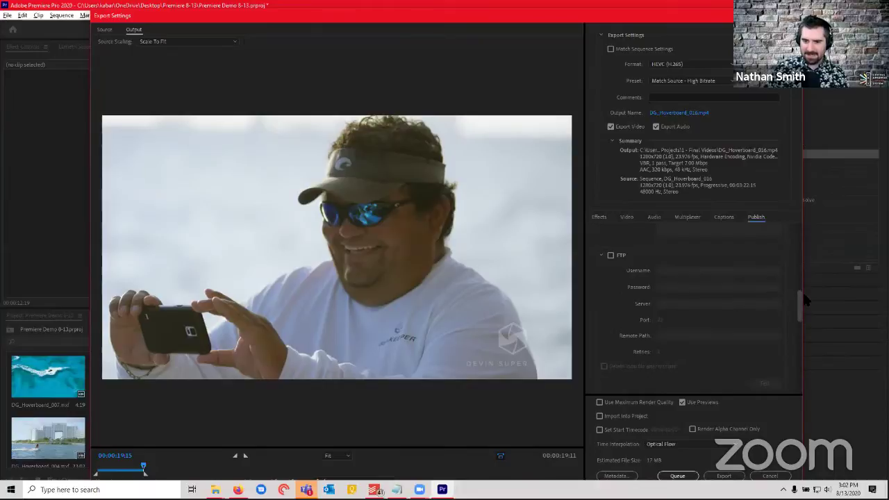
scroll(802, 291, "down", 5)
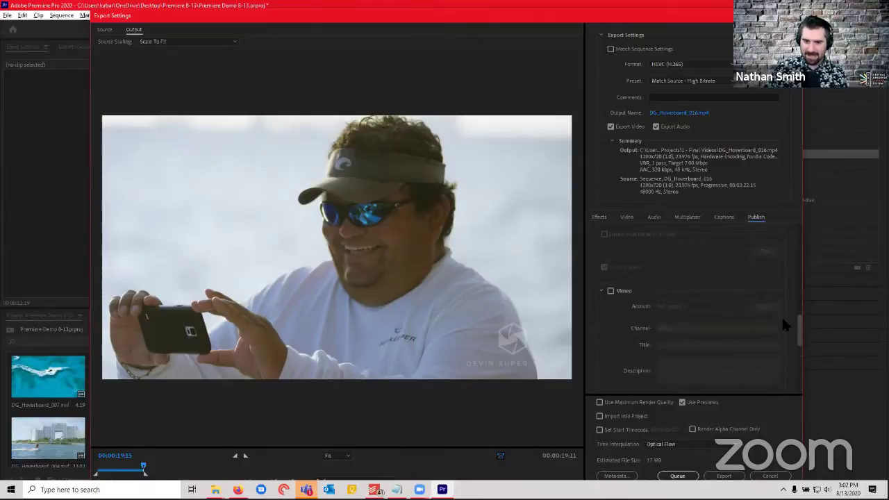
scroll(783, 320, "down", 5)
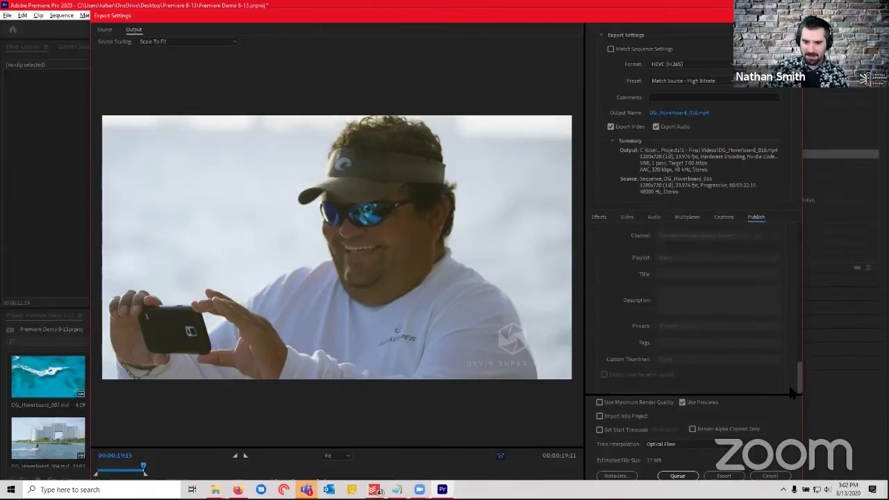
left_click_drag(794, 389, 799, 226)
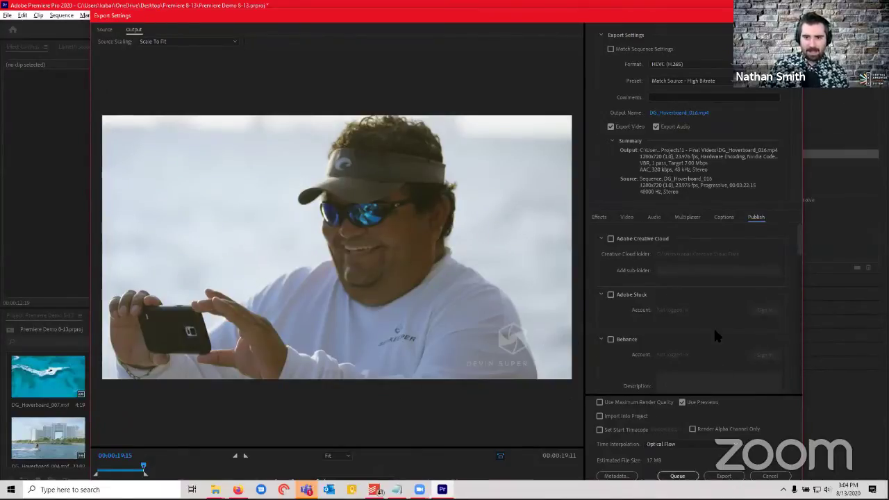
Cancel the export to return to the DG_Hoverboard_016 sequence timeline.
left_click(770, 475)
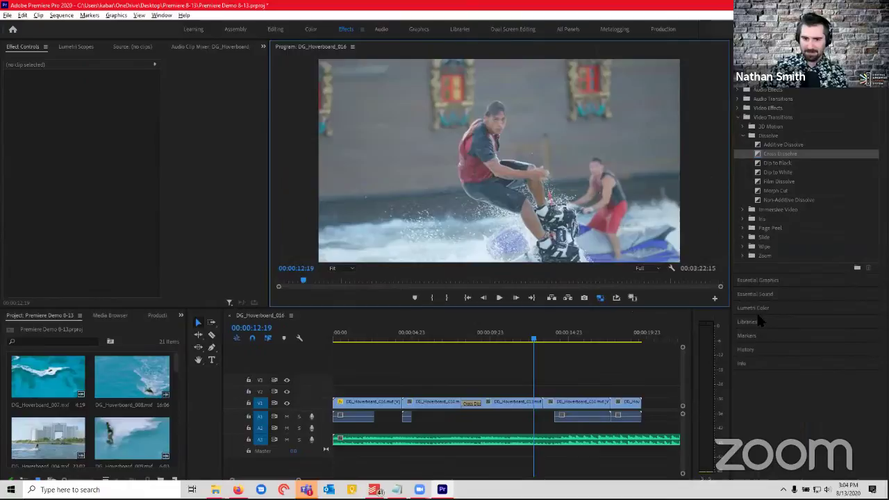
mouse_move(307, 490)
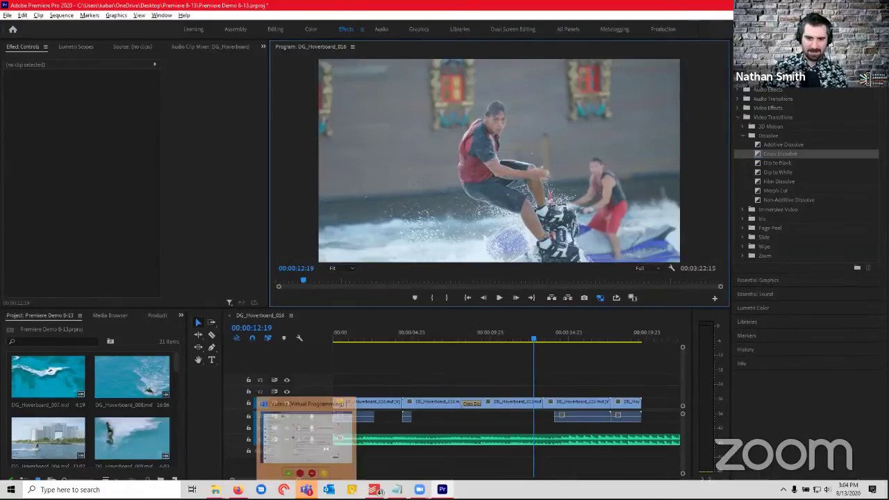